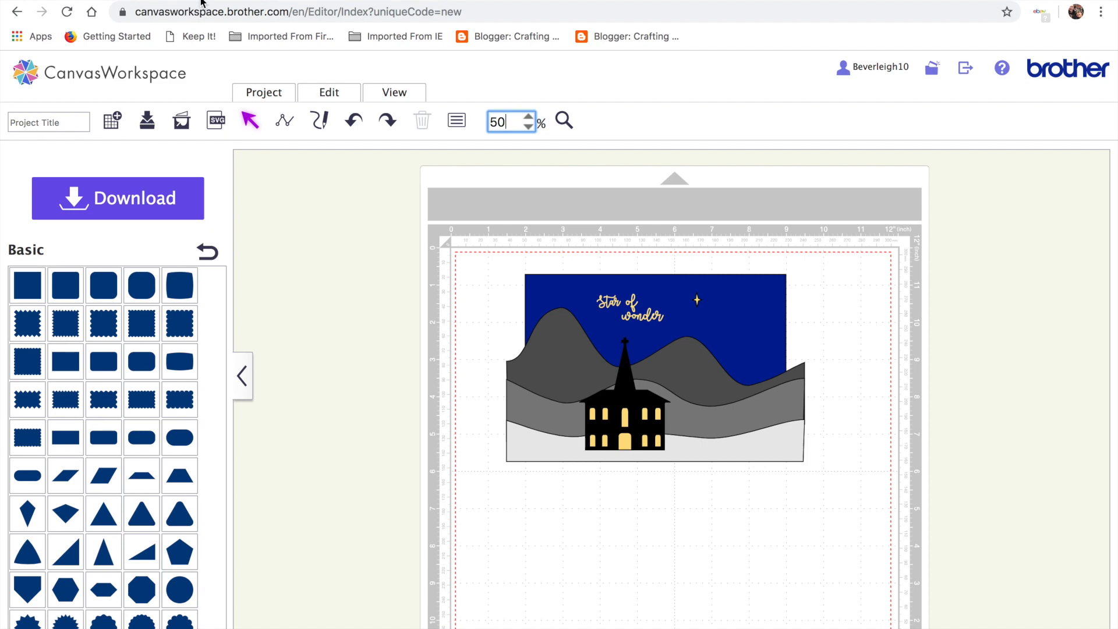
# Move the church to the empty area below the landscape and shift the light grey front hill slightly up.
pyautogui.moveTo(629, 393); pyautogui.dragTo(623, 562)
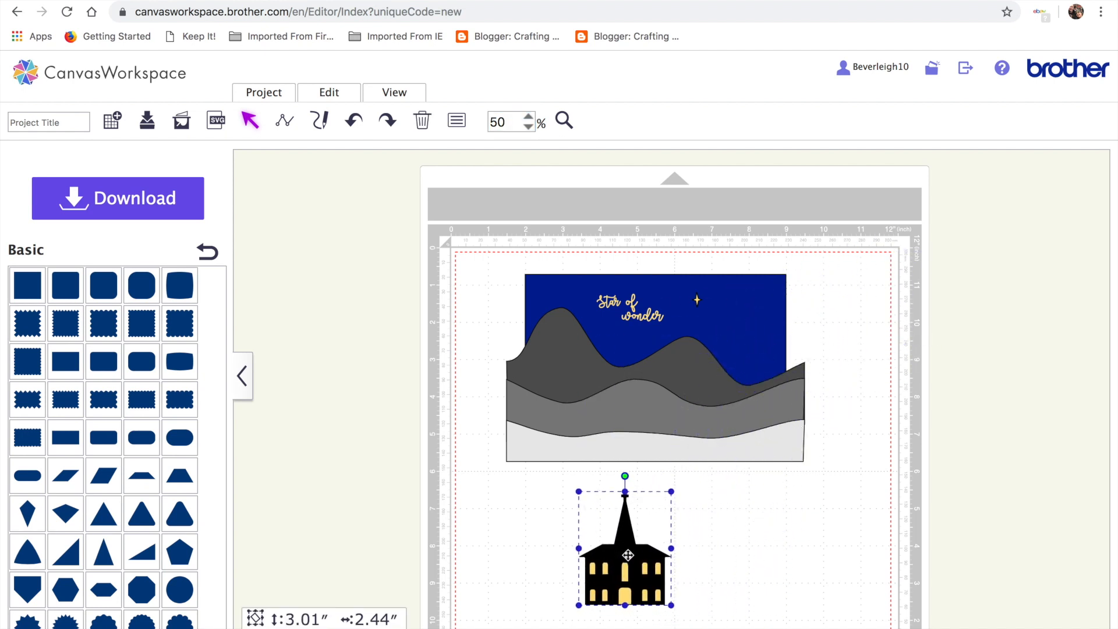
pyautogui.click(655, 446)
pyautogui.moveTo(654, 445); pyautogui.dragTo(649, 442)
pyautogui.click(746, 322)
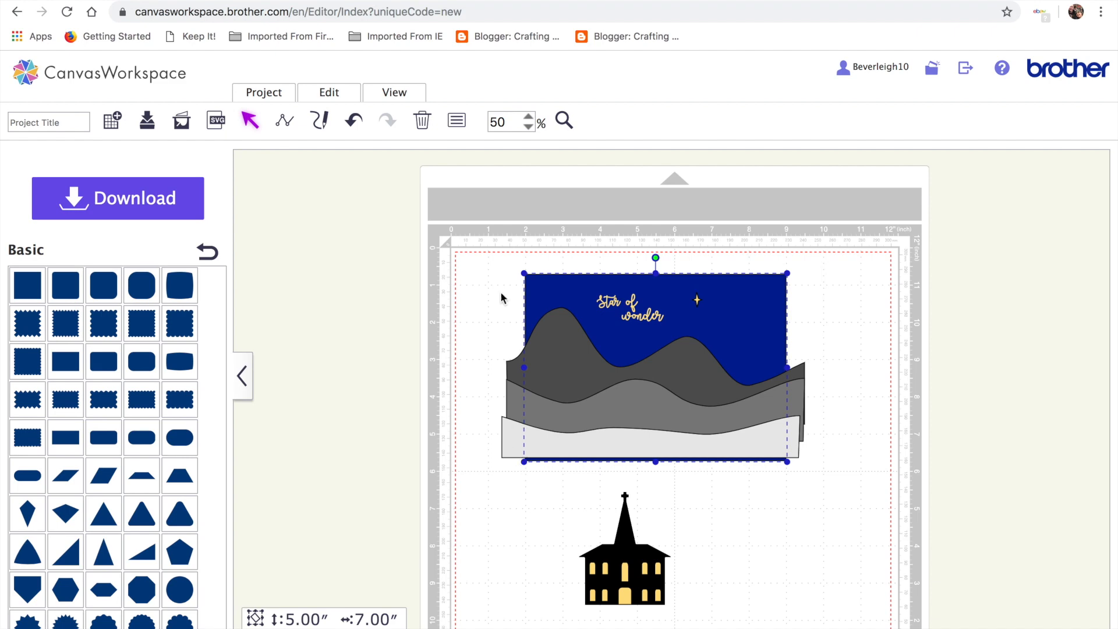
pyautogui.click(833, 412)
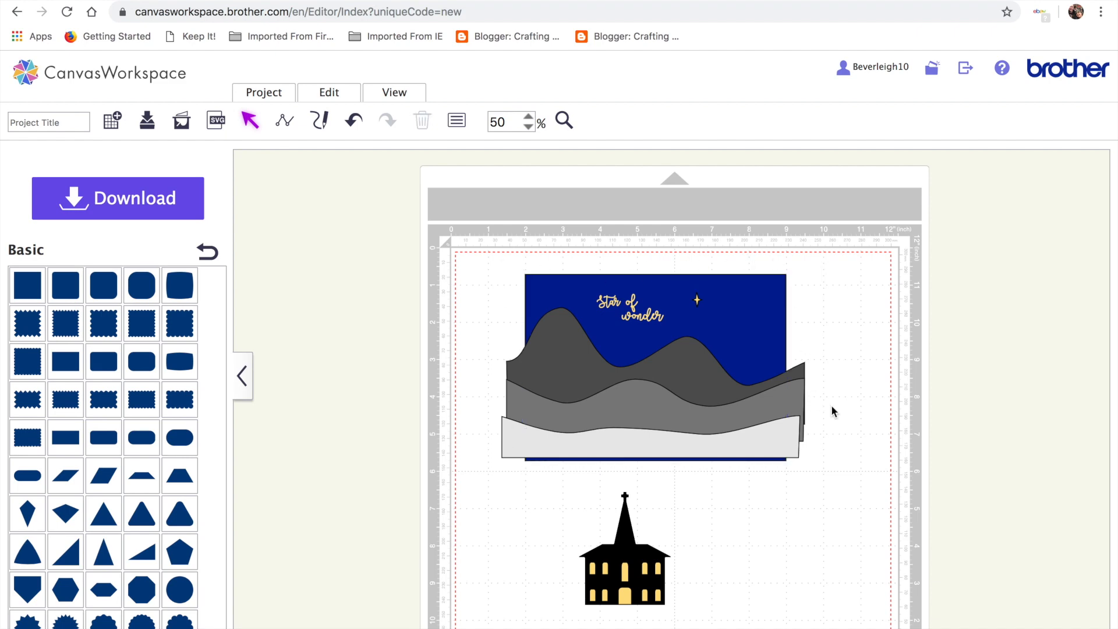
# Move the dark, medium and light grey hill layers off the mat, past its right edge.
pyautogui.click(721, 382)
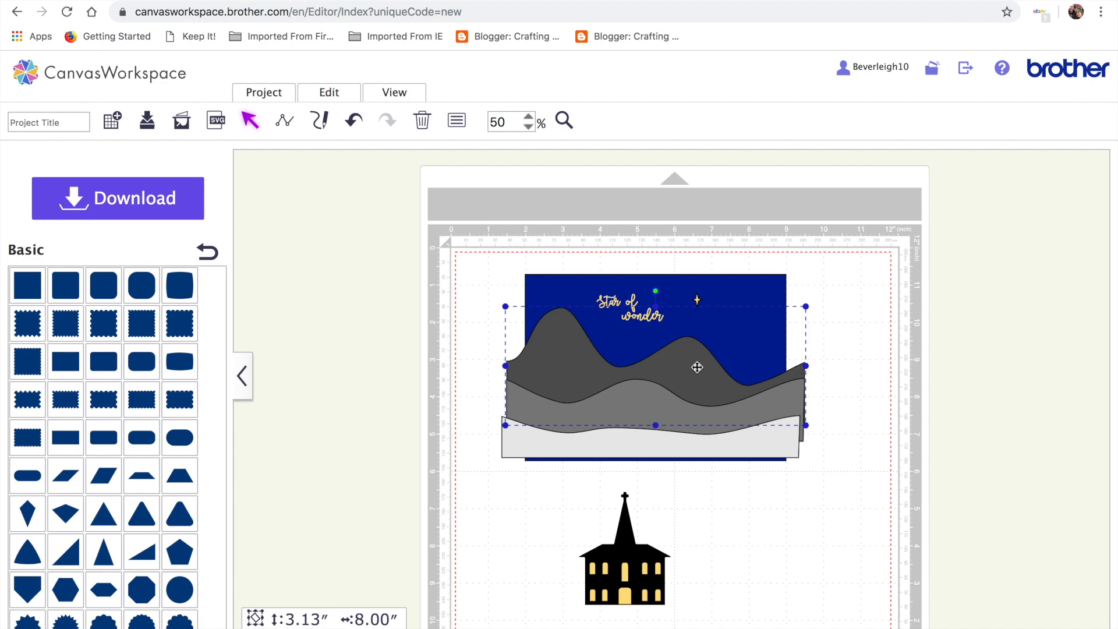
pyautogui.doubleClick(517, 380)
pyautogui.click(435, 452)
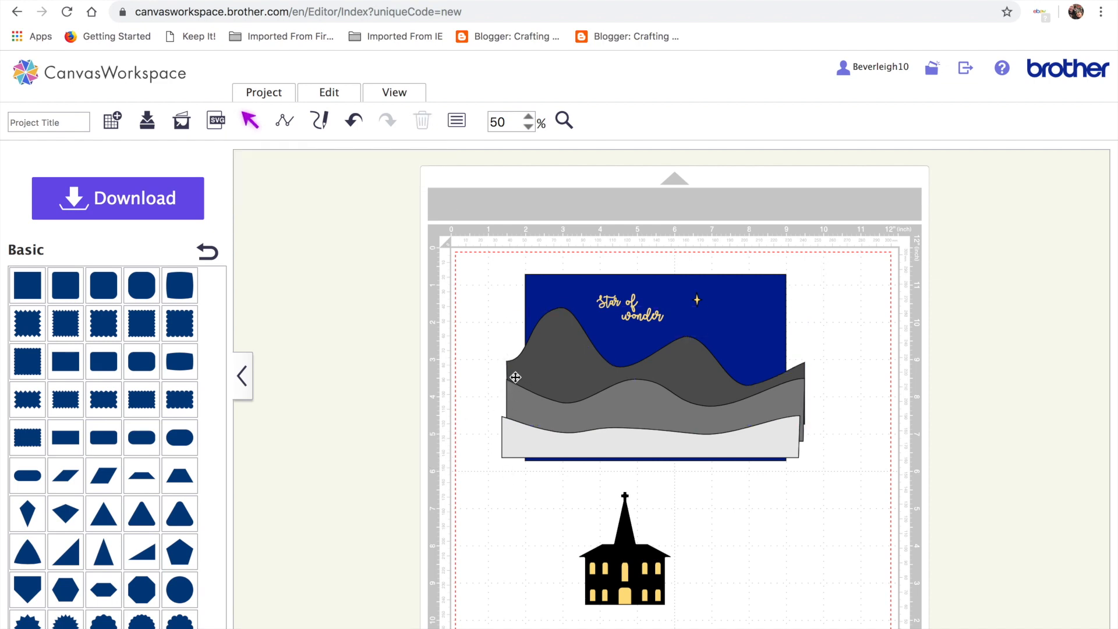
pyautogui.scroll(1, 529, 336)
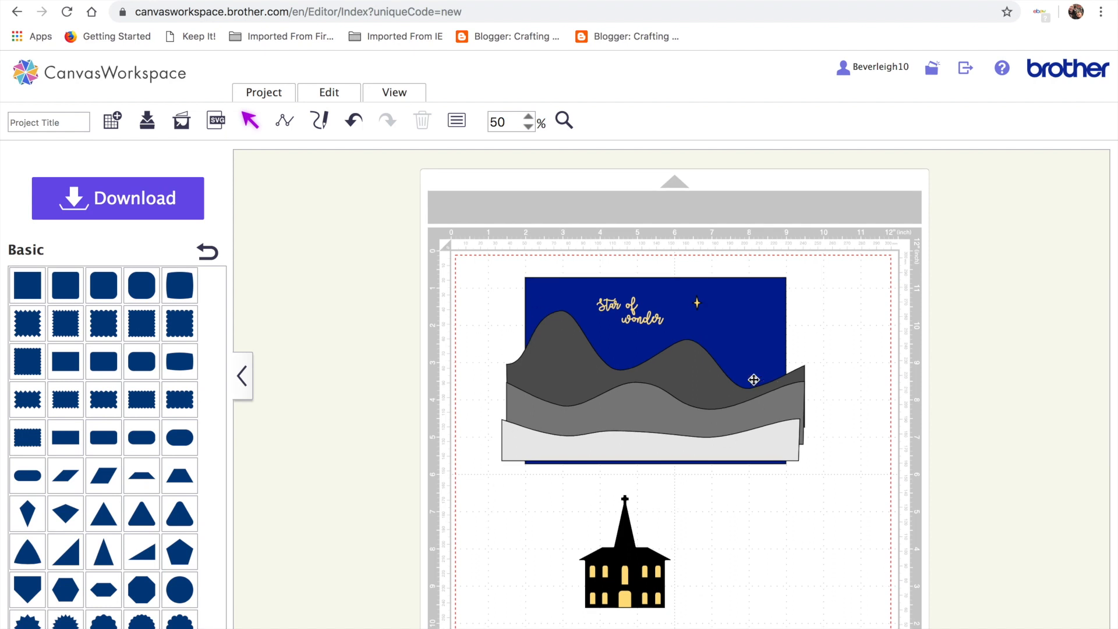
pyautogui.moveTo(699, 386)
pyautogui.mouseDown()
pyautogui.moveTo(696, 369)
pyautogui.moveTo(699, 382)
pyautogui.moveTo(749, 365)
pyautogui.moveTo(716, 387)
pyautogui.moveTo(686, 382)
pyautogui.moveTo(701, 374)
pyautogui.mouseUp()
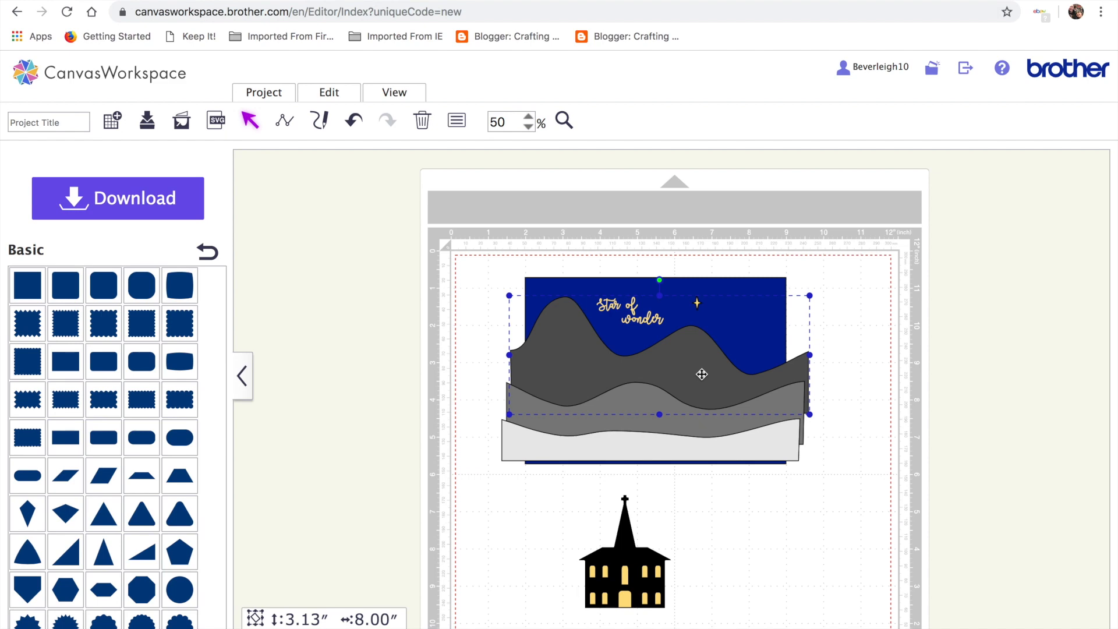
pyautogui.moveTo(673, 357); pyautogui.dragTo(979, 324)
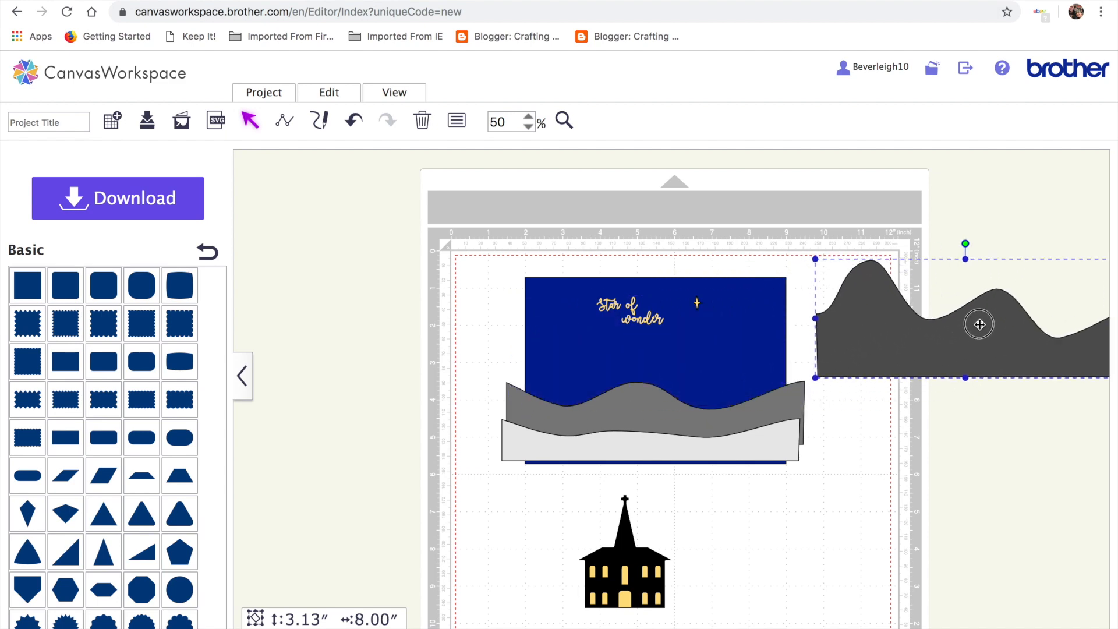
pyautogui.click(669, 402)
pyautogui.moveTo(669, 401); pyautogui.dragTo(966, 350)
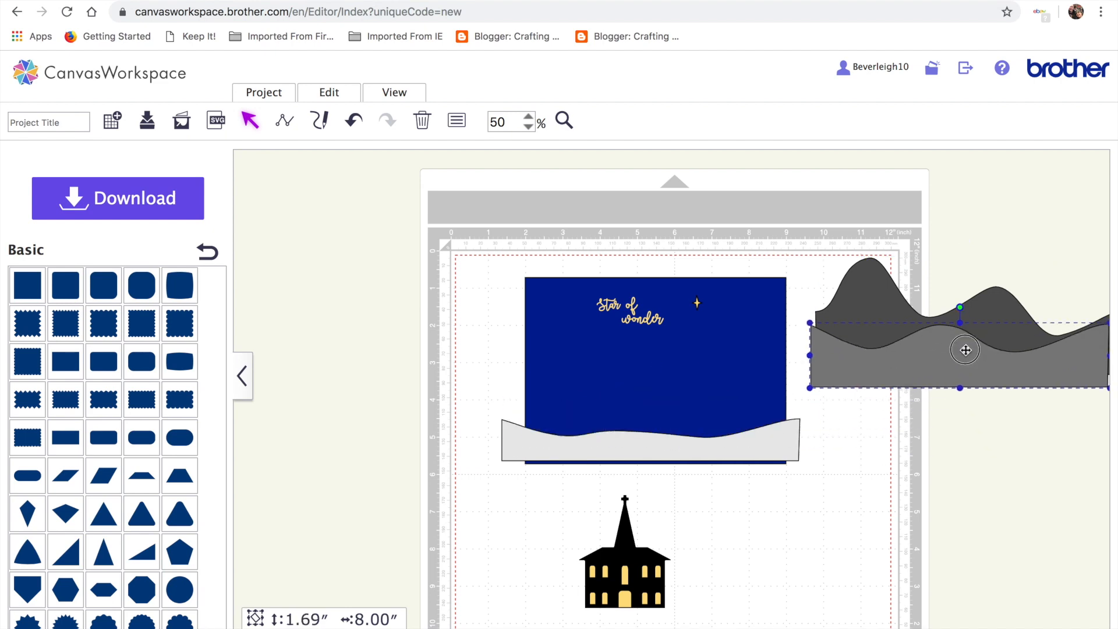
pyautogui.moveTo(674, 452); pyautogui.dragTo(1014, 395)
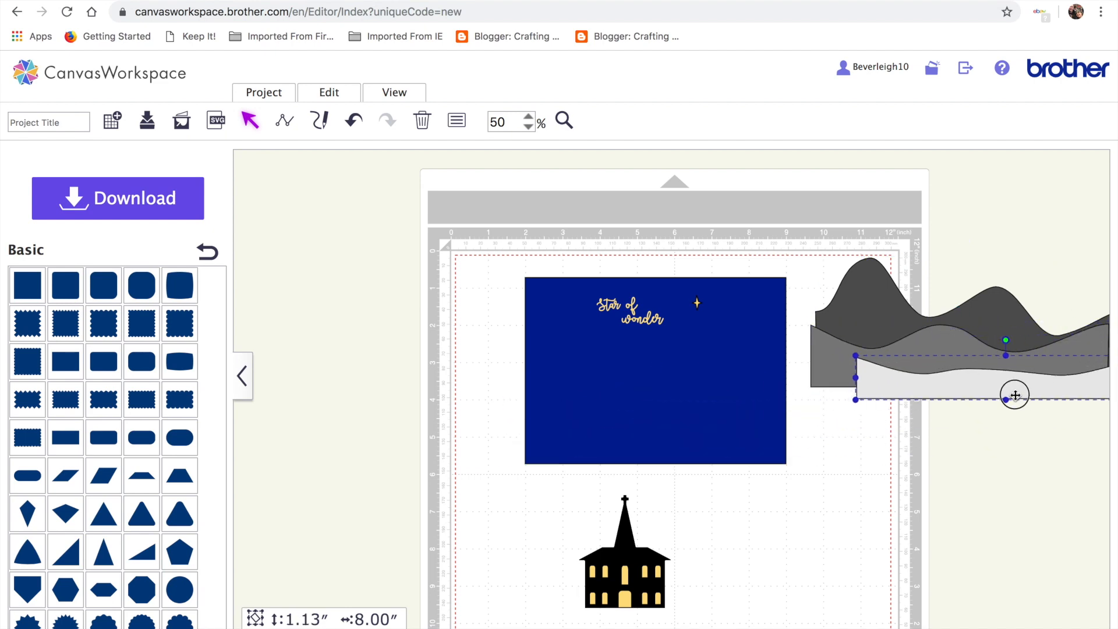
# Move the blue background panel, with its "Star of wonder" lettering and star, off the mat onto the hill layers.
pyautogui.moveTo(718, 407)
pyautogui.mouseDown()
pyautogui.moveTo(910, 316)
pyautogui.moveTo(989, 330)
pyautogui.moveTo(994, 284)
pyautogui.mouseUp()
pyautogui.moveTo(526, 241)
pyautogui.mouseDown()
pyautogui.moveTo(724, 330)
pyautogui.moveTo(691, 331)
pyautogui.moveTo(877, 252)
pyautogui.moveTo(625, 336)
pyautogui.mouseUp()
pyautogui.click(609, 356)
pyautogui.moveTo(542, 291); pyautogui.dragTo(673, 374)
pyautogui.moveTo(632, 334); pyautogui.dragTo(928, 228)
pyautogui.click(718, 346)
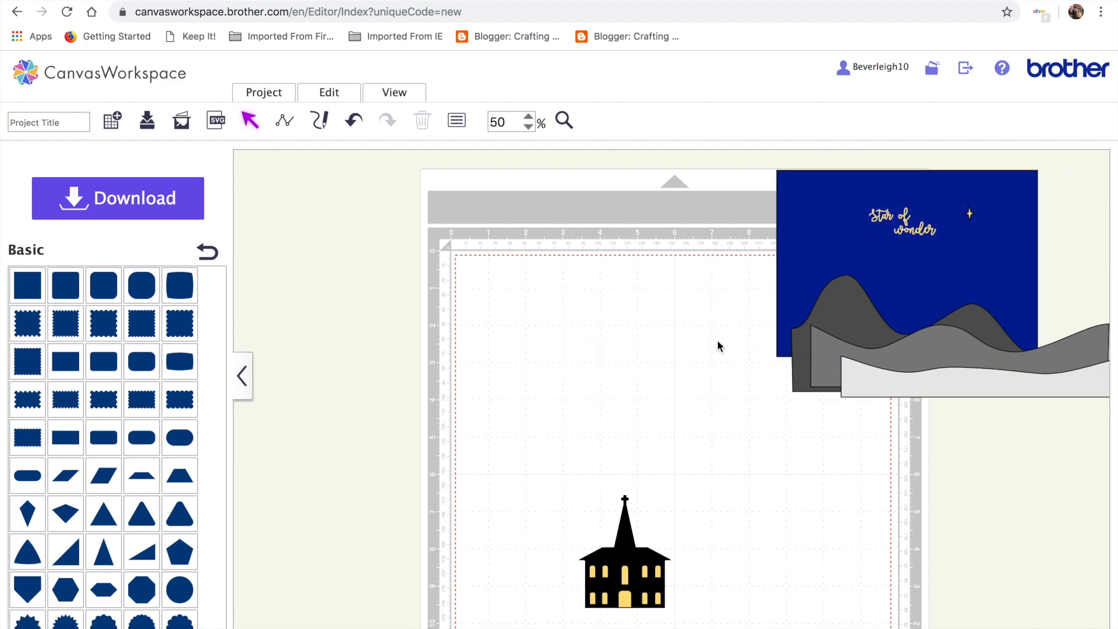
# Shift the background and hills together further right of the mat, and place the church off its left side.
pyautogui.moveTo(750, 160); pyautogui.dragTo(1106, 387)
pyautogui.moveTo(935, 309); pyautogui.dragTo(1082, 318)
pyautogui.moveTo(652, 583); pyautogui.dragTo(370, 266)
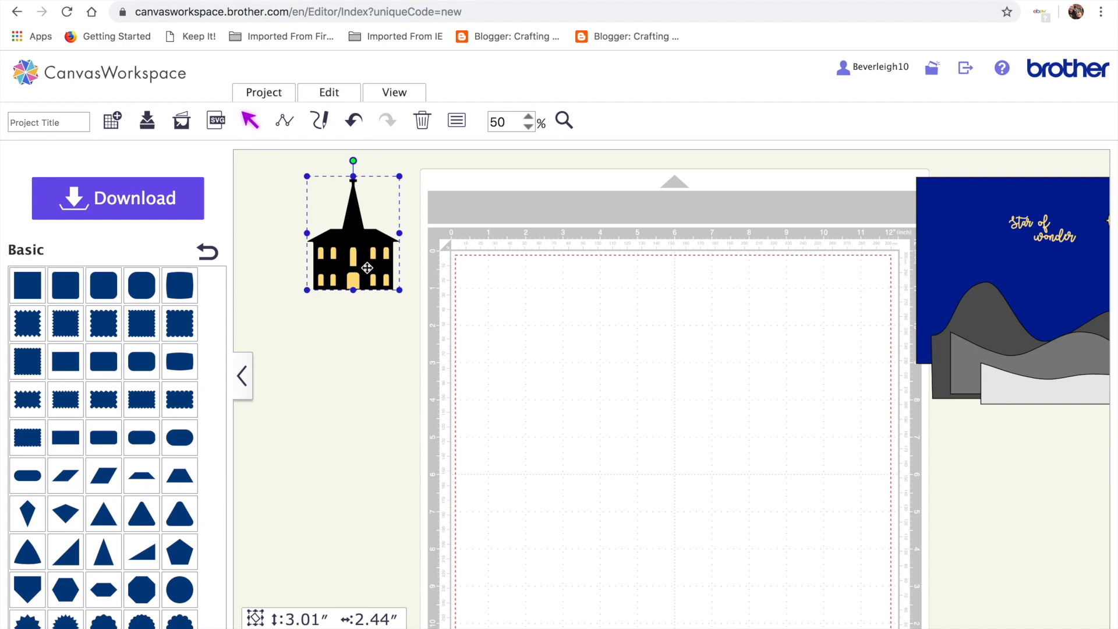
# Add a basic square to the middle of the mat and open its size properties.
pyautogui.click(27, 286)
pyautogui.moveTo(574, 335); pyautogui.dragTo(655, 416)
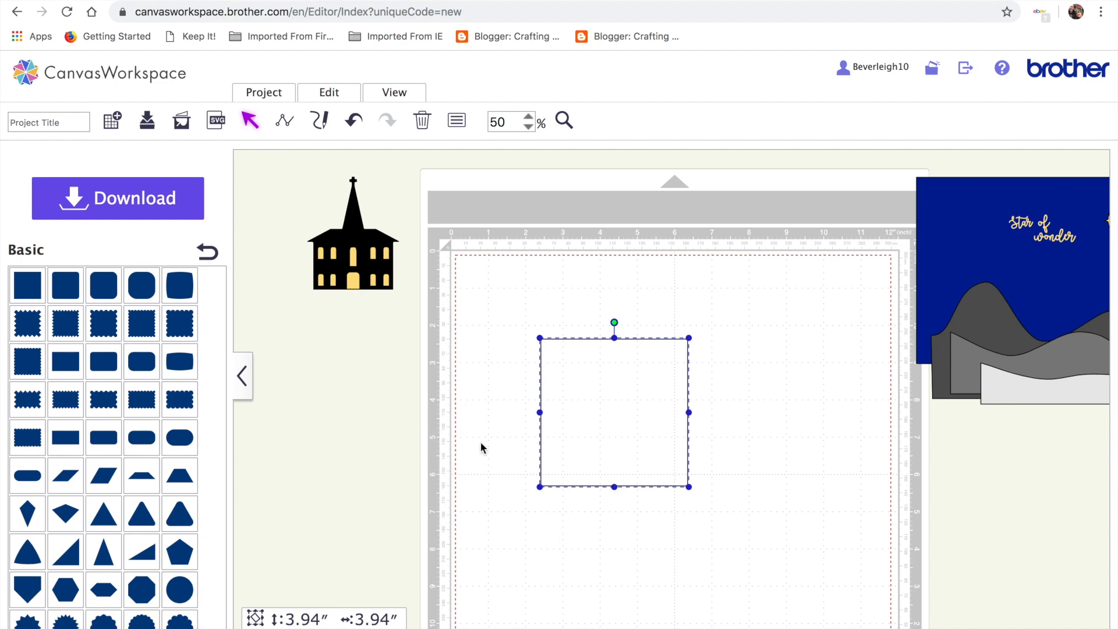
pyautogui.click(456, 121)
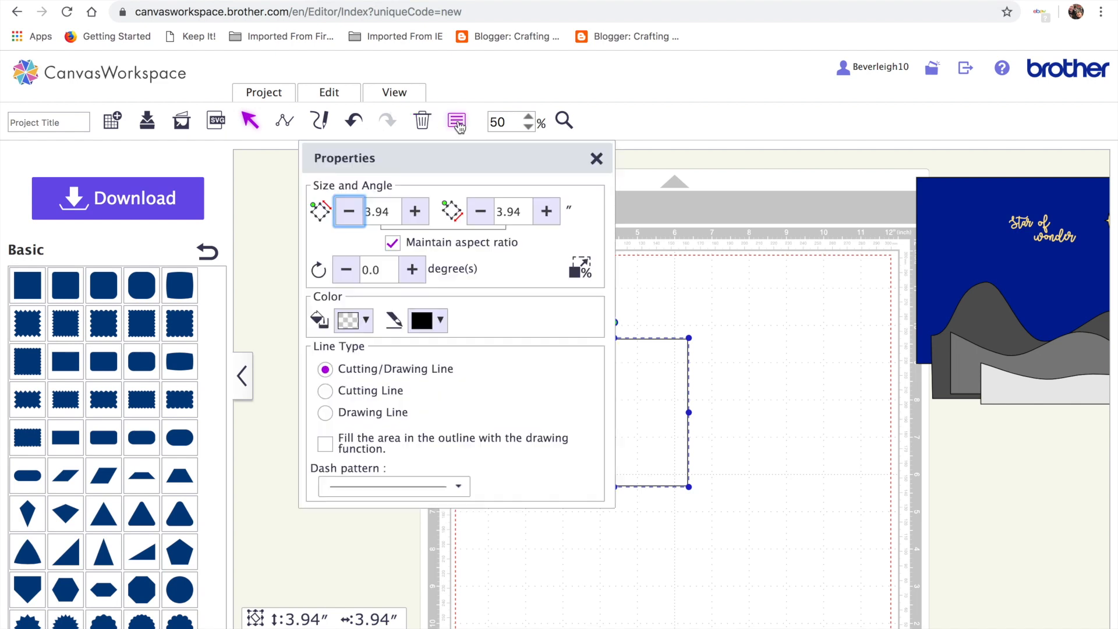
pyautogui.moveTo(480, 165); pyautogui.dragTo(181, 177)
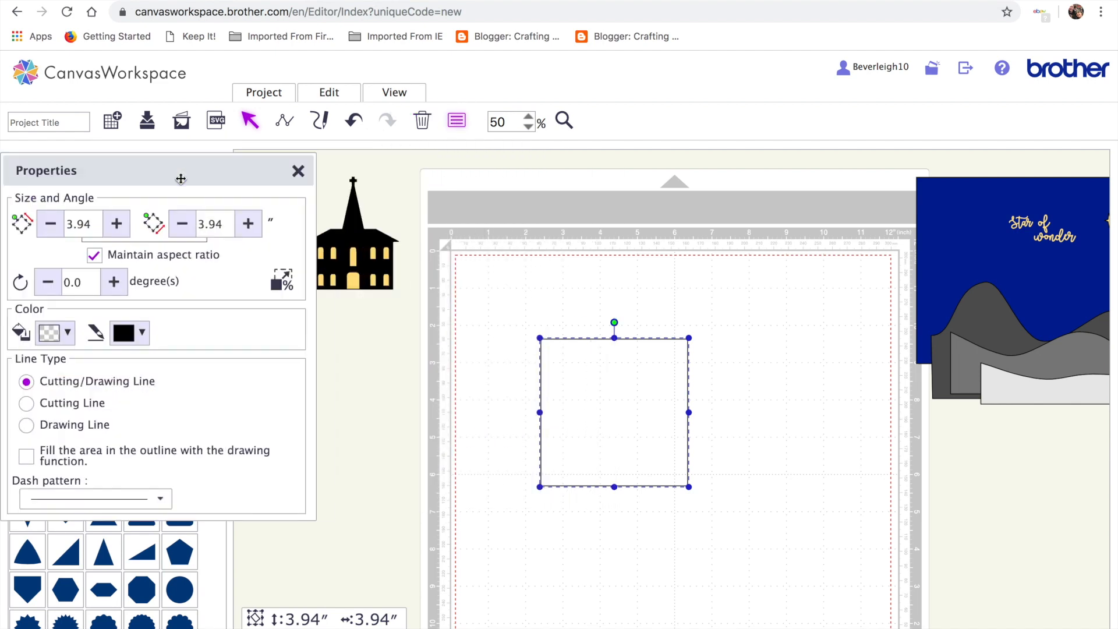
# Without maintaining the aspect ratio, set the square to 4 inches high by 6 inches wide and move it lower.
pyautogui.click(95, 256)
pyautogui.click(49, 226)
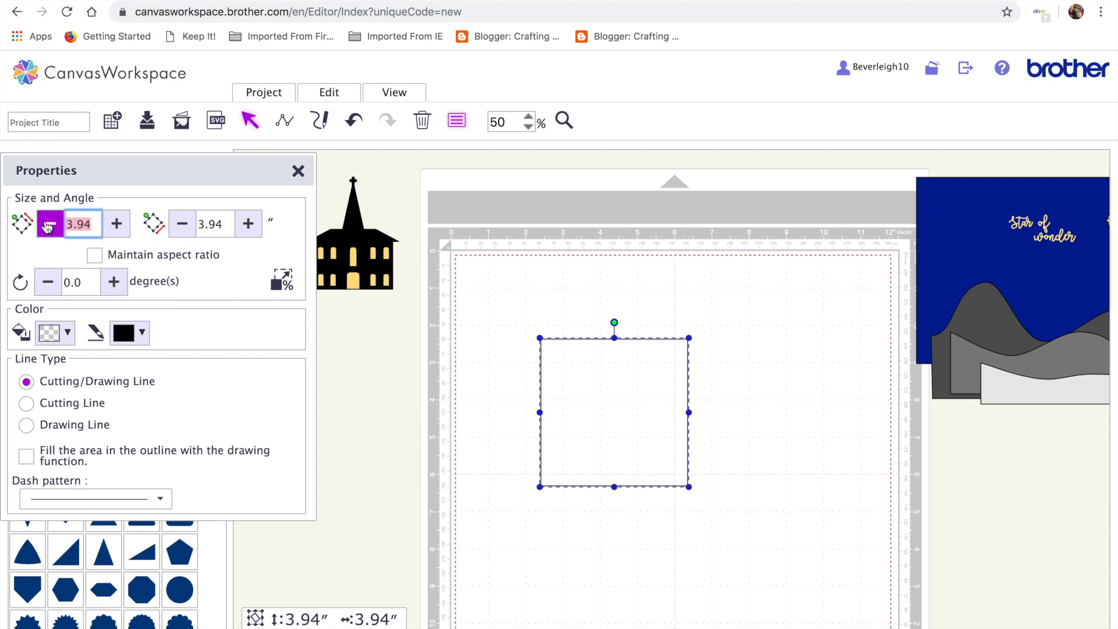
pyautogui.write('4')
pyautogui.click(209, 226)
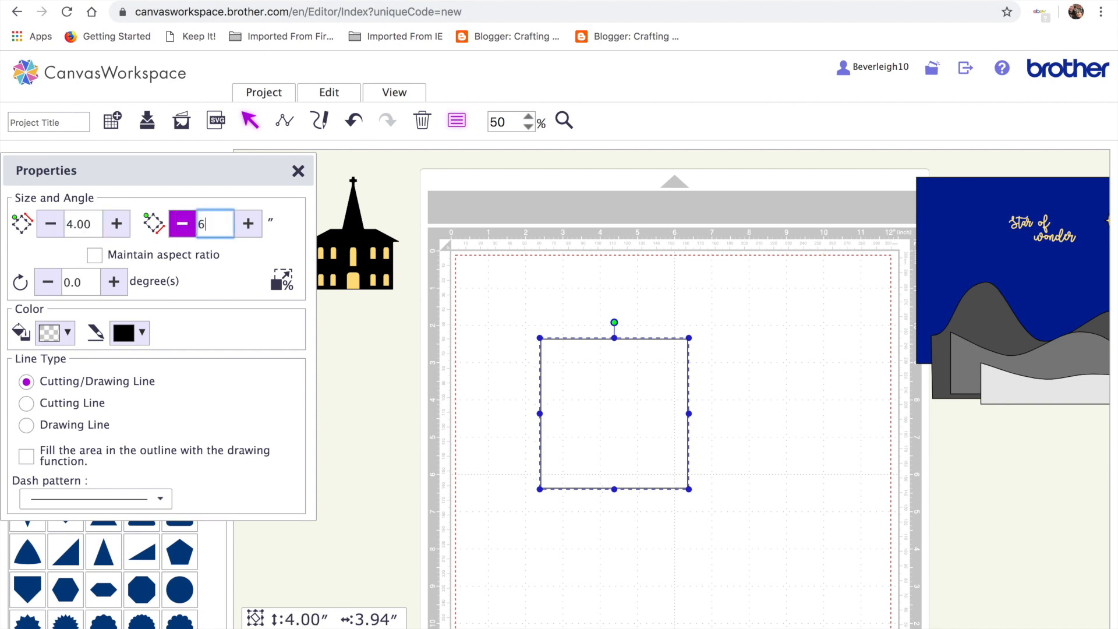
pyautogui.click(466, 405)
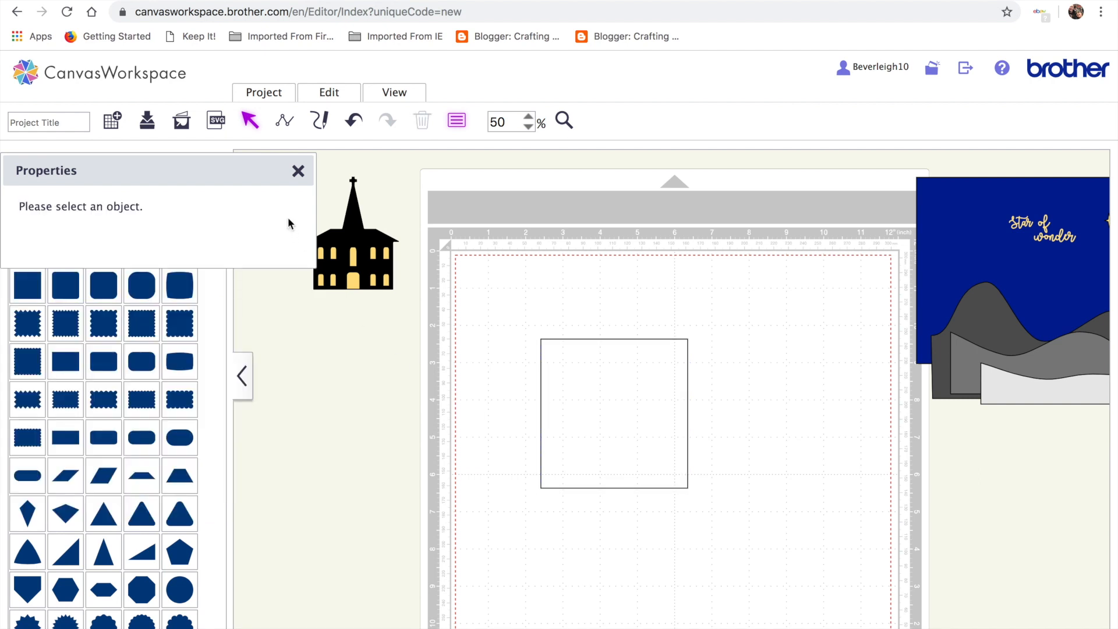
pyautogui.click(660, 425)
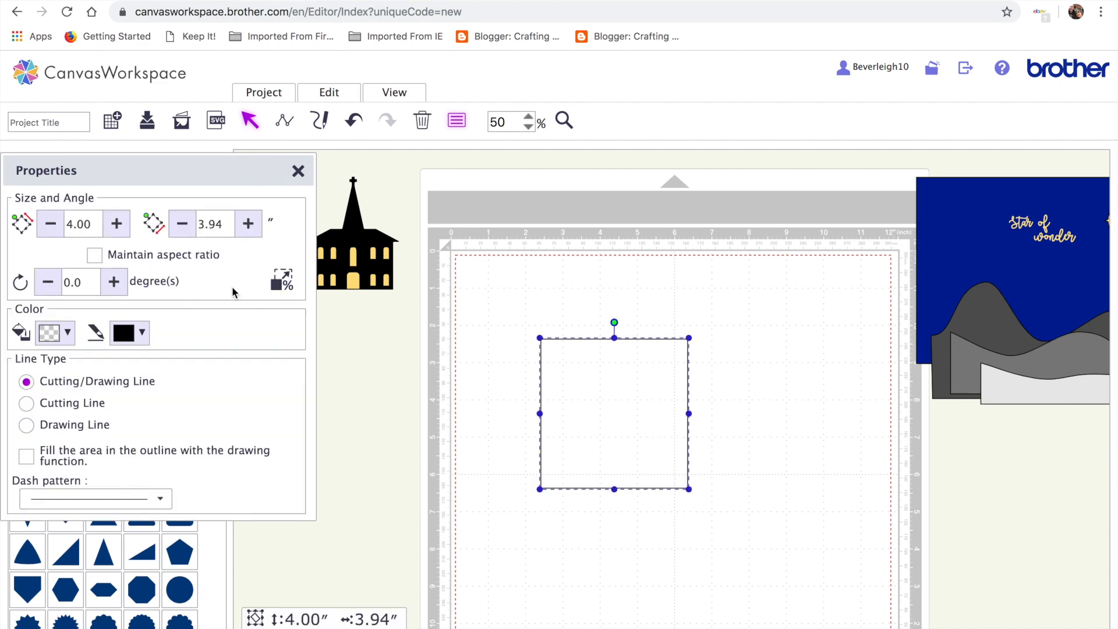
pyautogui.moveTo(225, 224); pyautogui.dragTo(210, 224)
pyautogui.press('BackSpace')
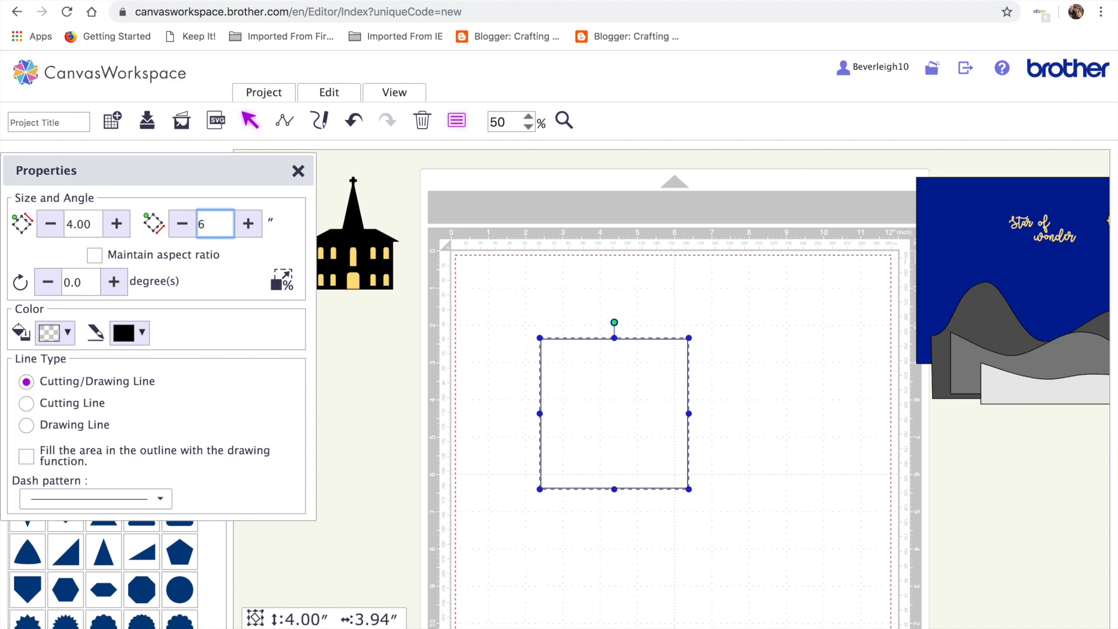
pyautogui.write('6')
pyautogui.press('Return')
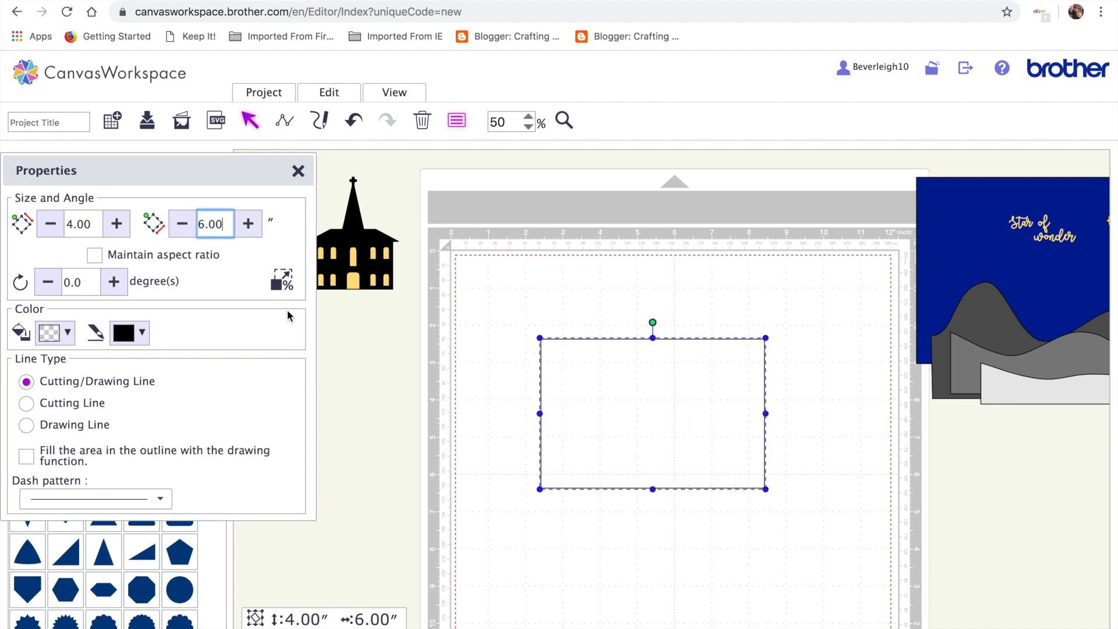
pyautogui.moveTo(584, 402); pyautogui.dragTo(579, 452)
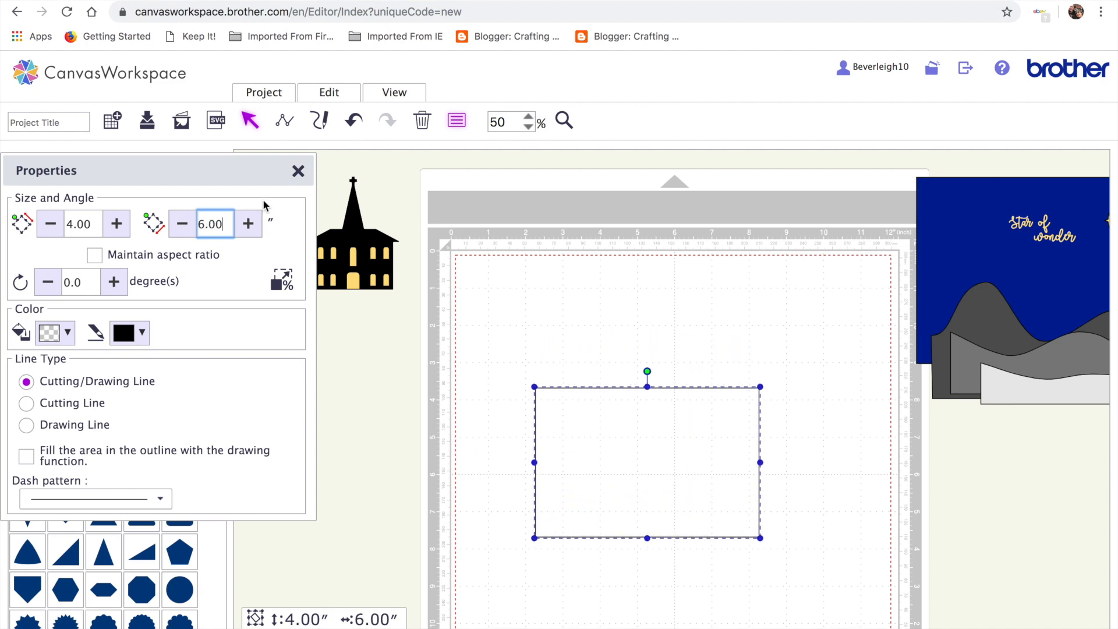
# Add the basic rectangle shape whose two corners on one side are rounded to the mat.
pyautogui.moveTo(236, 171); pyautogui.dragTo(438, 120)
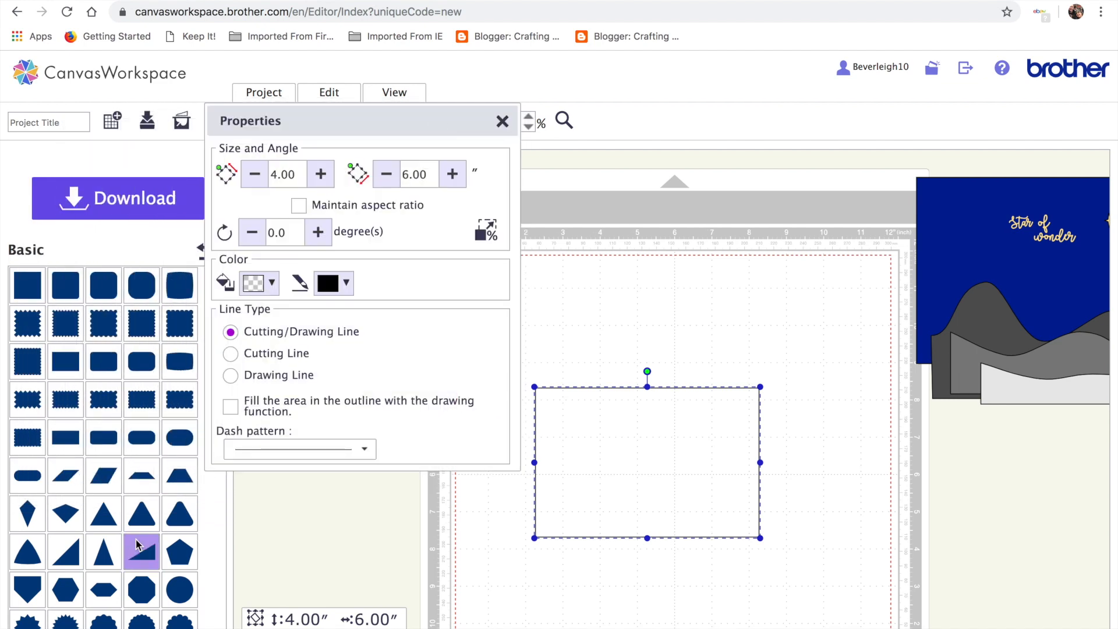
pyautogui.scroll(-3, 138, 545)
pyautogui.scroll(-12, 138, 544)
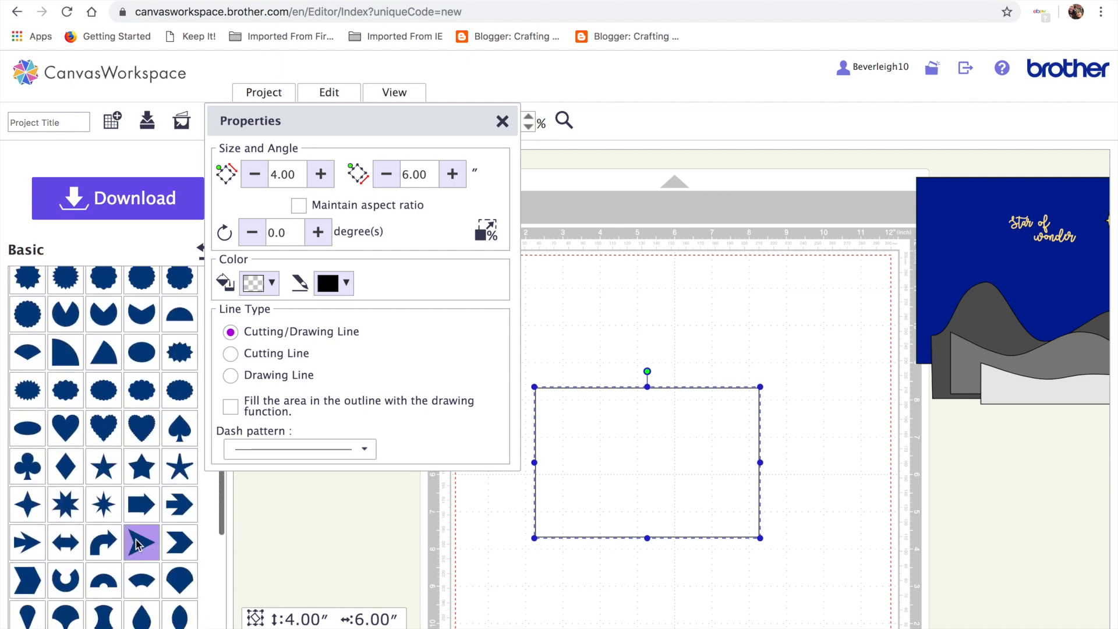
pyautogui.scroll(-1, 138, 544)
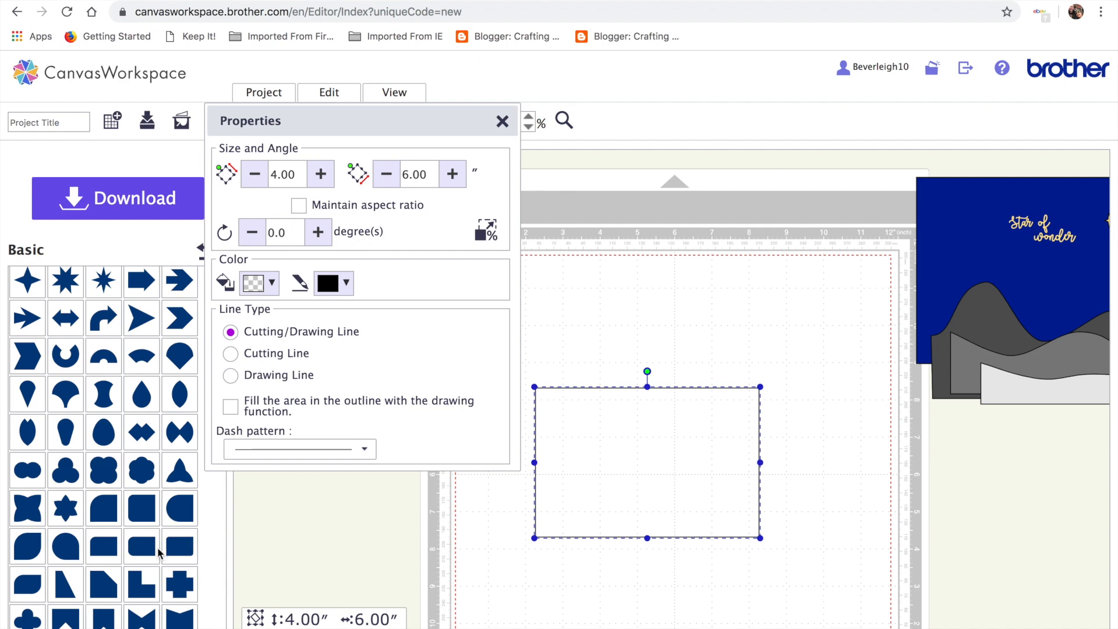
pyautogui.click(142, 546)
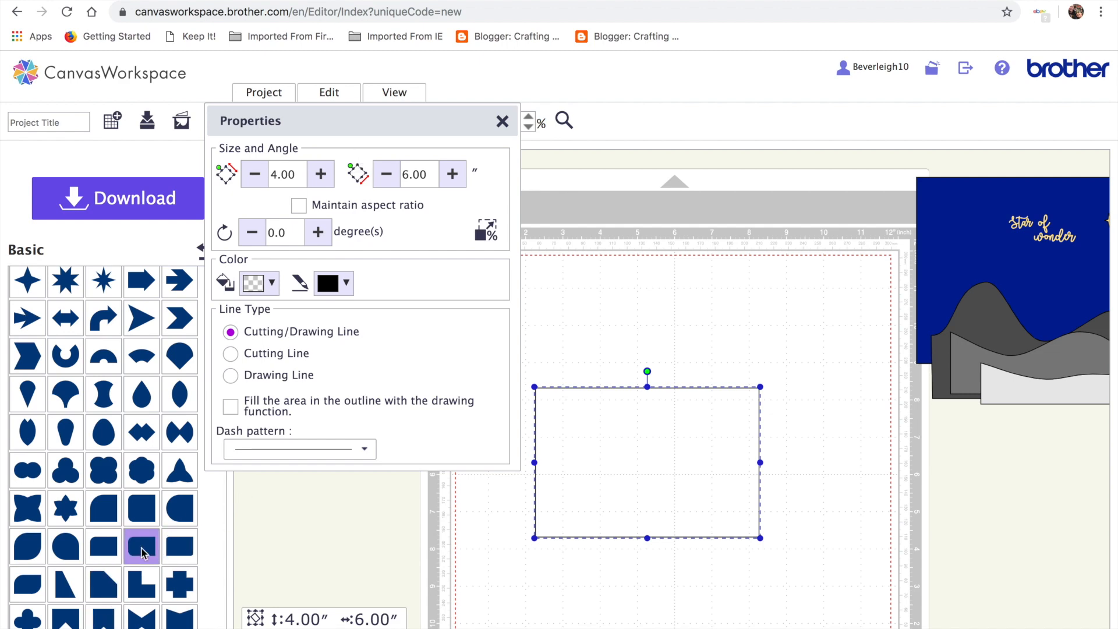
pyautogui.moveTo(388, 121); pyautogui.dragTo(280, 120)
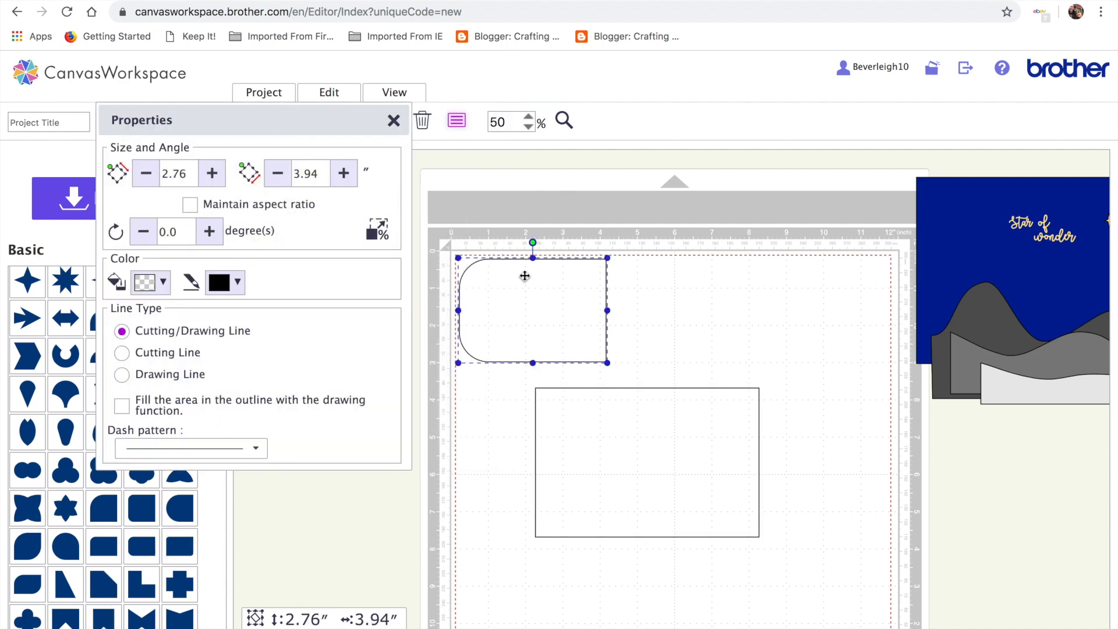
# Rotate the rounded shape 90 degrees and shrink it to about 0.96 by 1.37 inches inside the rectangle's lower middle.
pyautogui.click(183, 230)
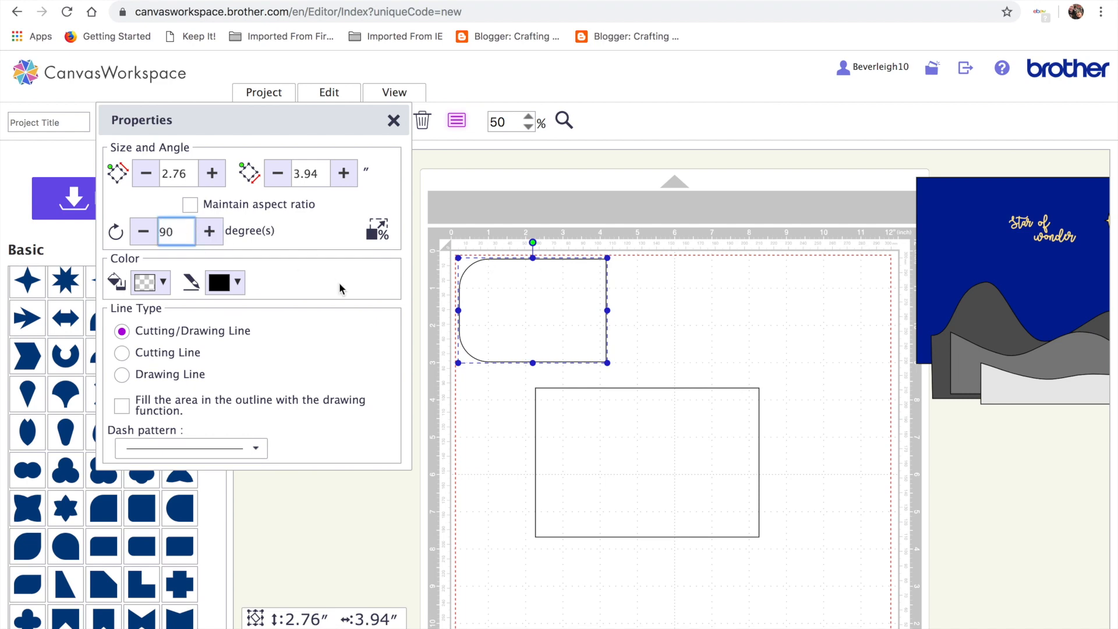
pyautogui.write('90')
pyautogui.press('Return')
pyautogui.moveTo(546, 293); pyautogui.dragTo(658, 546)
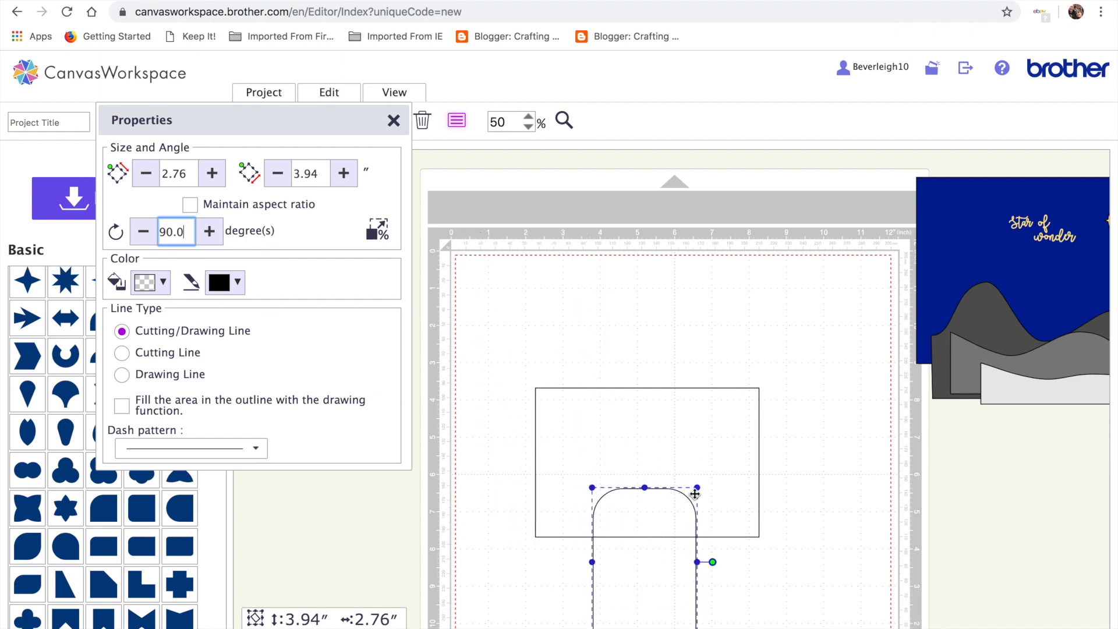
pyautogui.moveTo(696, 490); pyautogui.dragTo(652, 516)
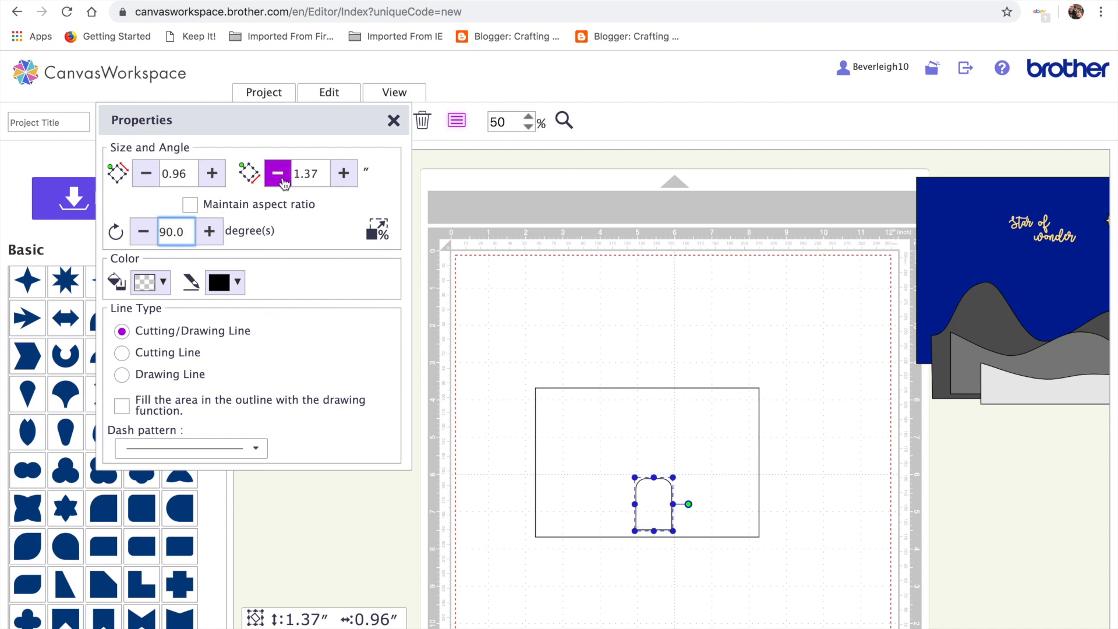
# Set the rounded door shape to 1 inch wide by 1.4 inches high and rest it on the rectangle's bottom edge.
pyautogui.click(197, 172)
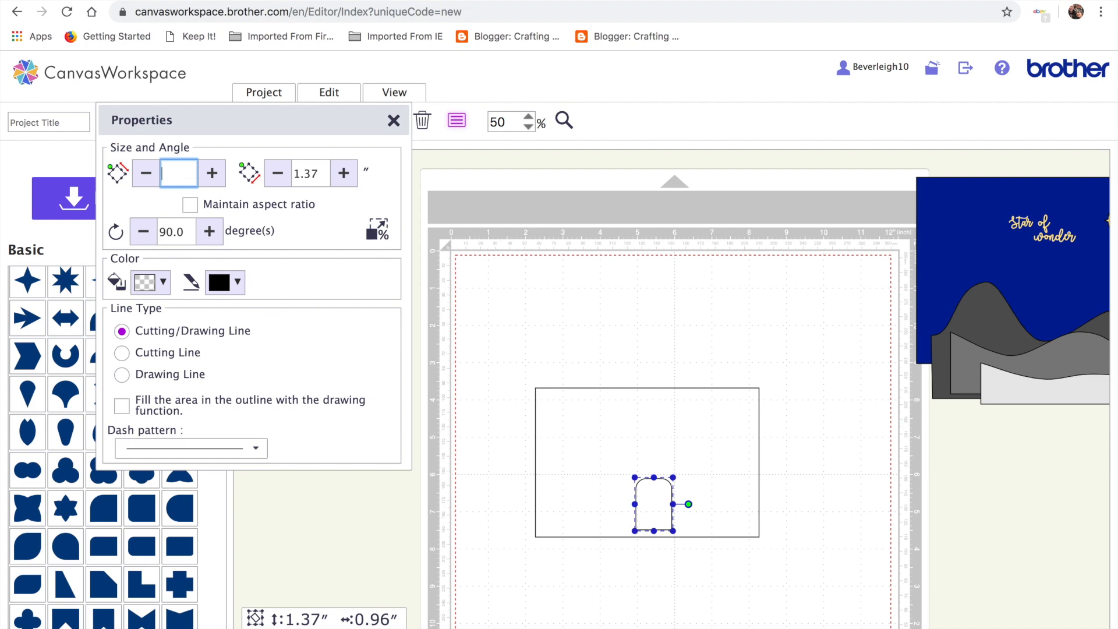
pyautogui.click(349, 173)
pyautogui.press('BackSpace')
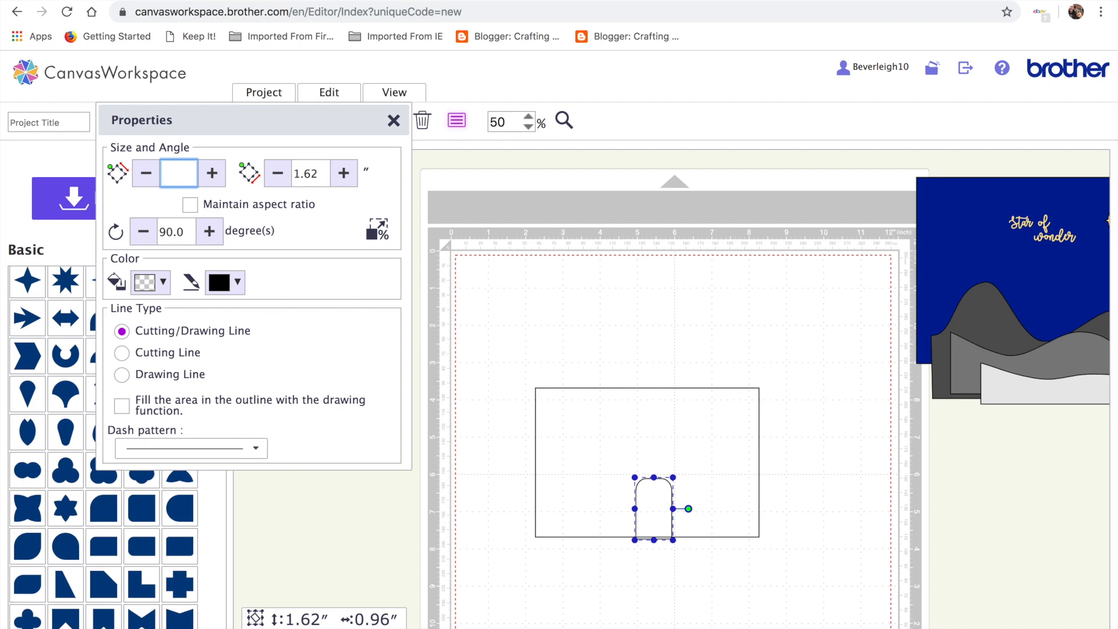
pyautogui.write('1')
pyautogui.press('Tab')
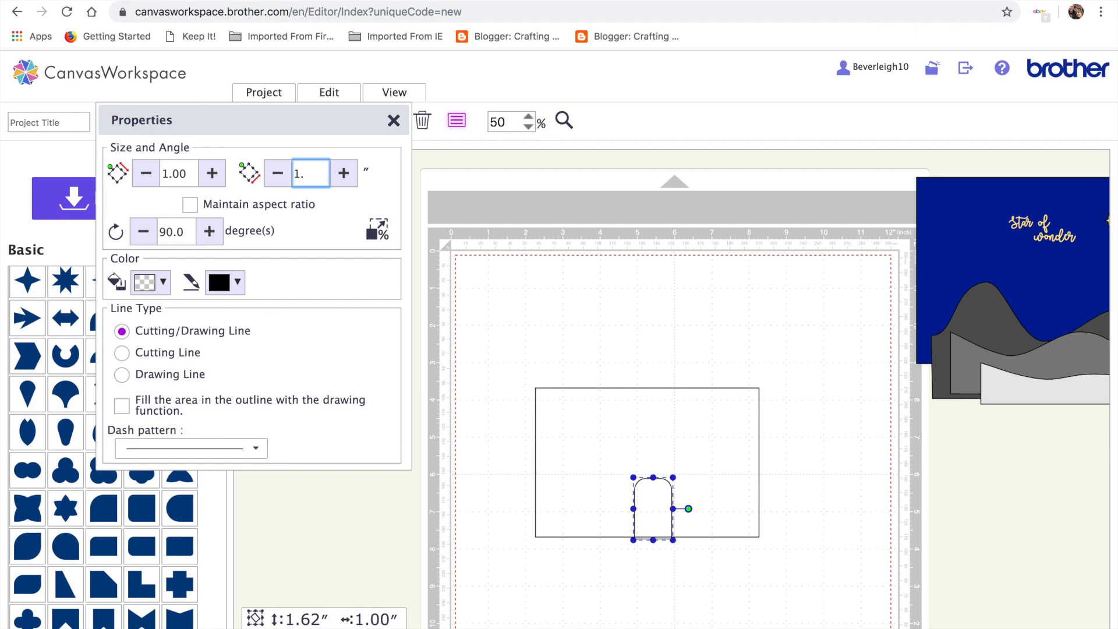
pyautogui.write('1.4')
pyautogui.press('Return')
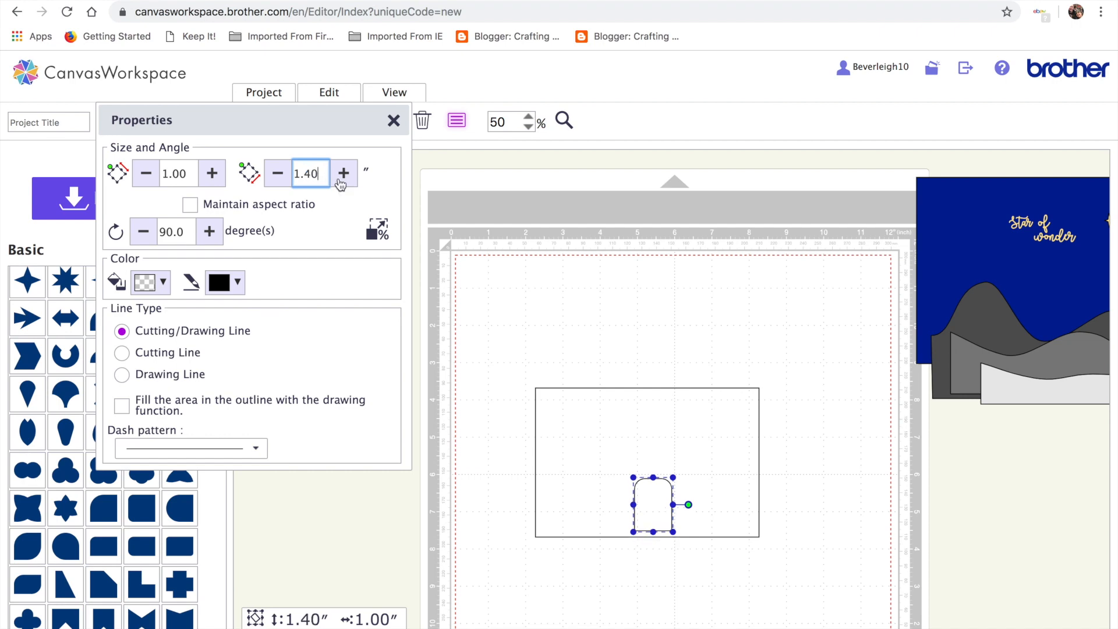
pyautogui.moveTo(660, 497); pyautogui.dragTo(655, 505)
pyautogui.write('d')
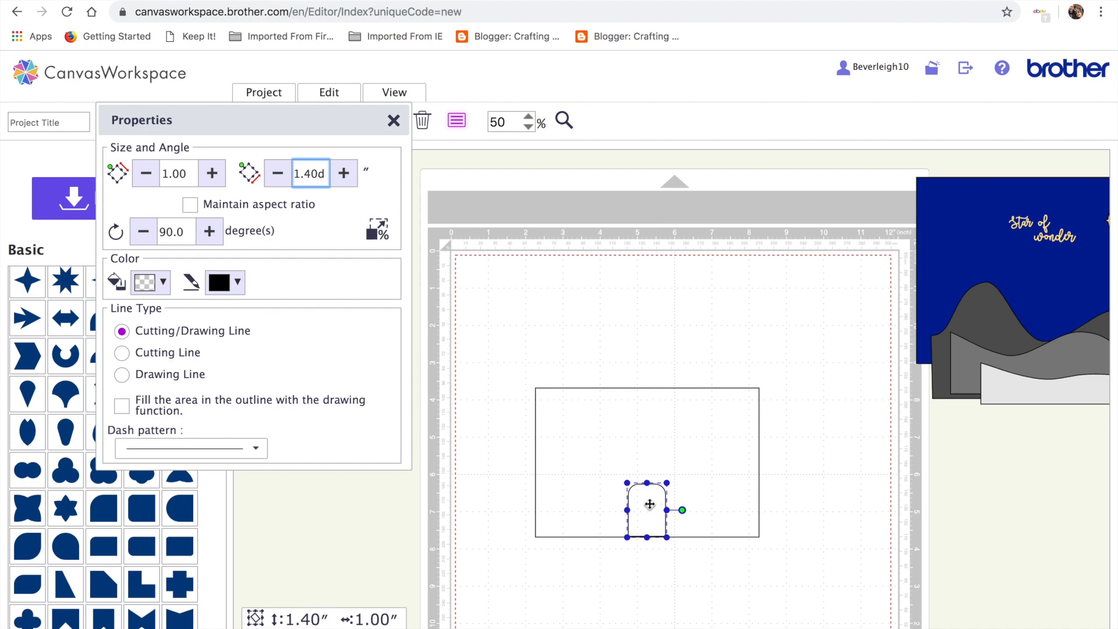
# Duplicate the door shape and move the copy below the rectangle.
pyautogui.click(644, 556)
pyautogui.click(644, 515)
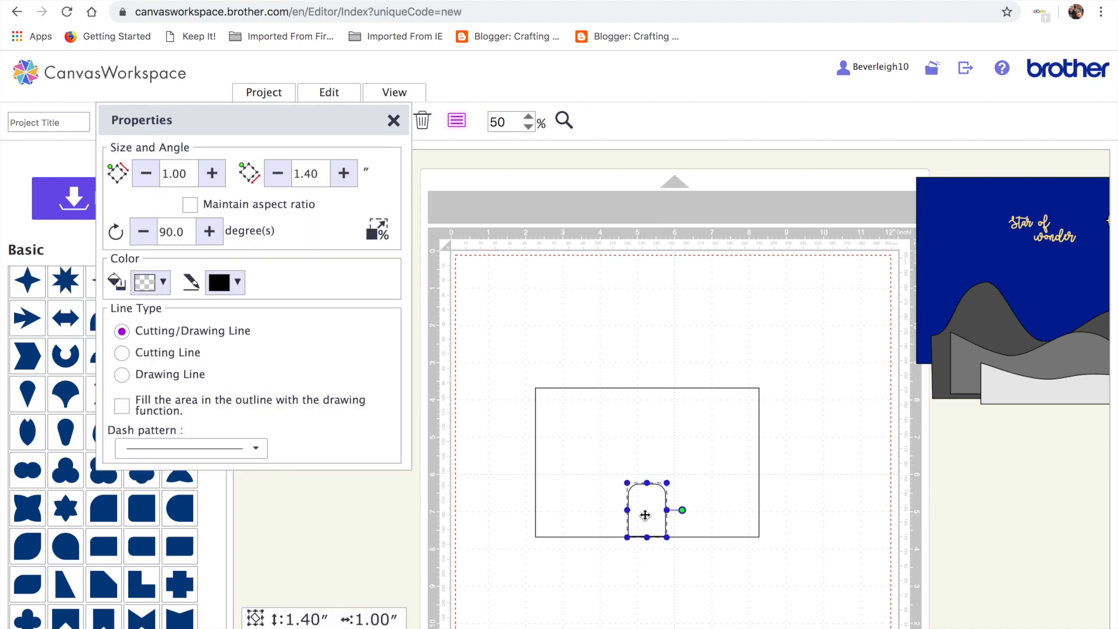
pyautogui.press('d')
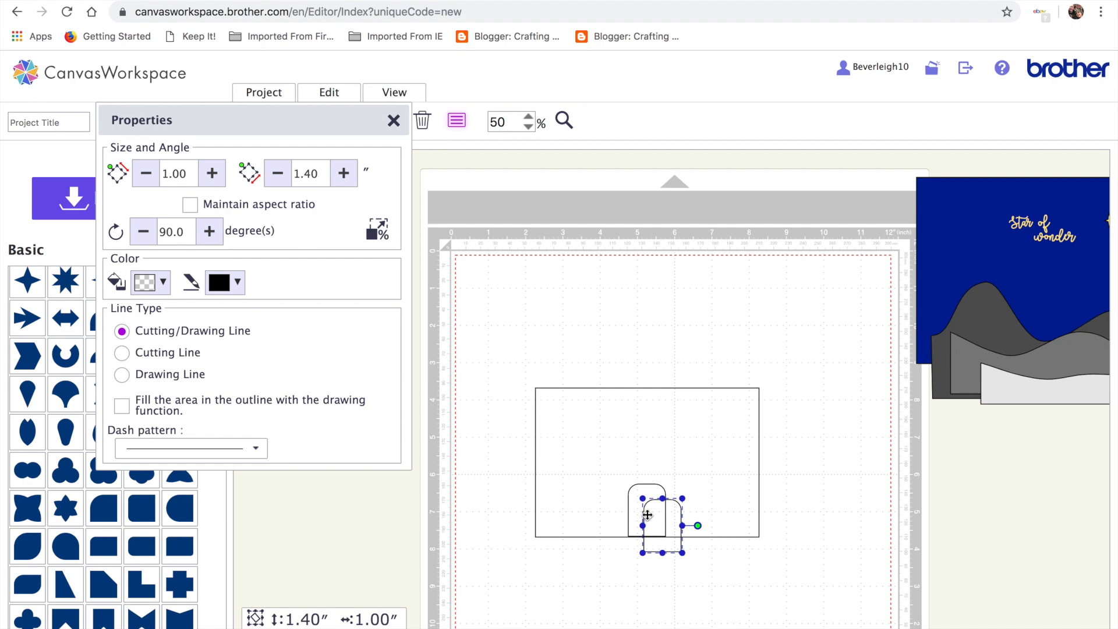
pyautogui.moveTo(655, 516); pyautogui.dragTo(655, 598)
# Align the rectangle and the door inside it by their horizontal centers and their bottom edges.
pyautogui.moveTo(489, 349); pyautogui.dragTo(757, 520)
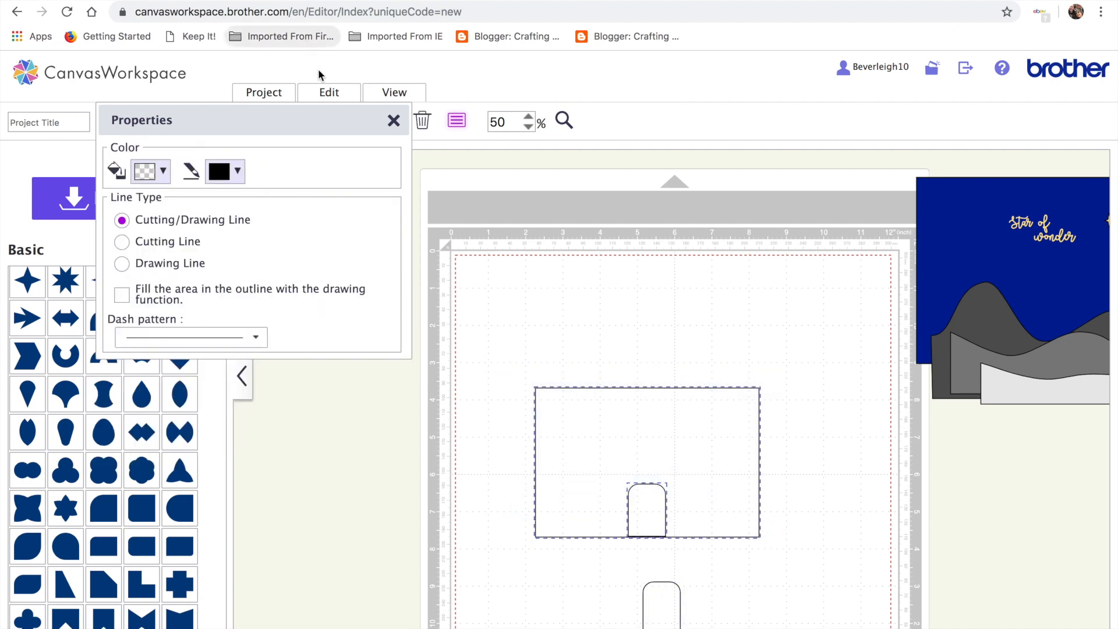
pyautogui.click(328, 95)
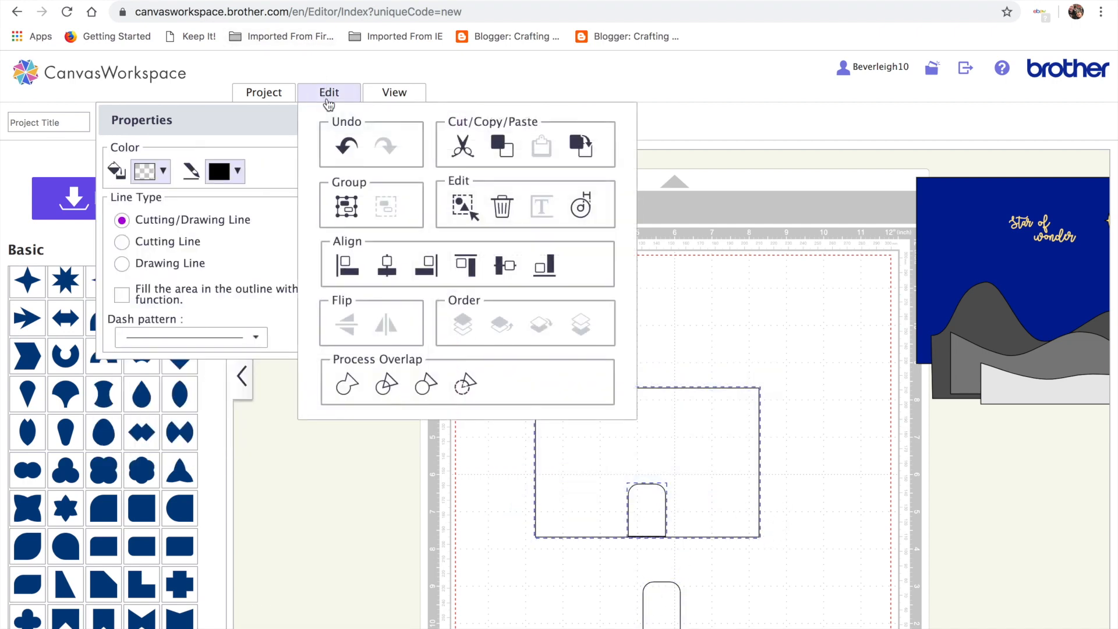
pyautogui.click(390, 272)
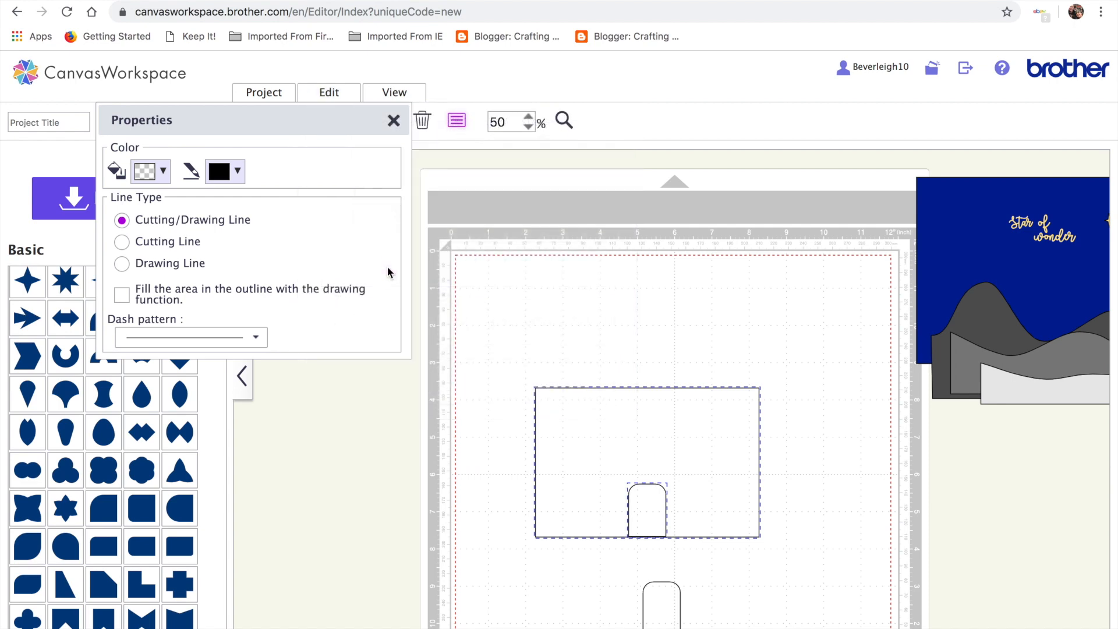
pyautogui.click(339, 94)
pyautogui.click(556, 266)
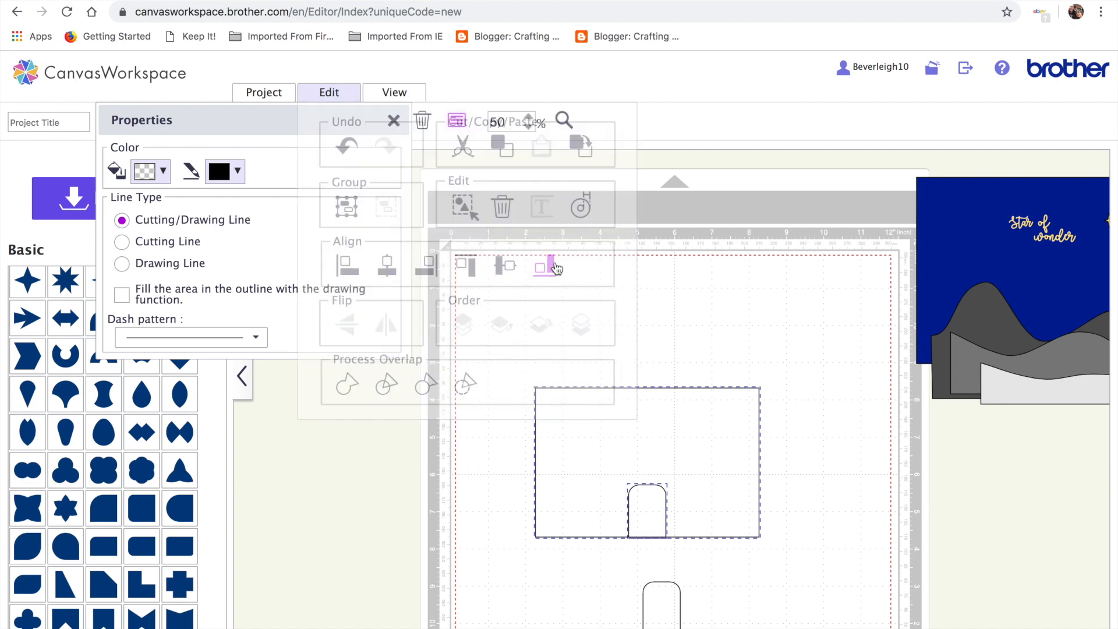
# Group the rectangle and its aligned door into one object.
pyautogui.click(814, 487)
pyautogui.moveTo(511, 338); pyautogui.dragTo(783, 527)
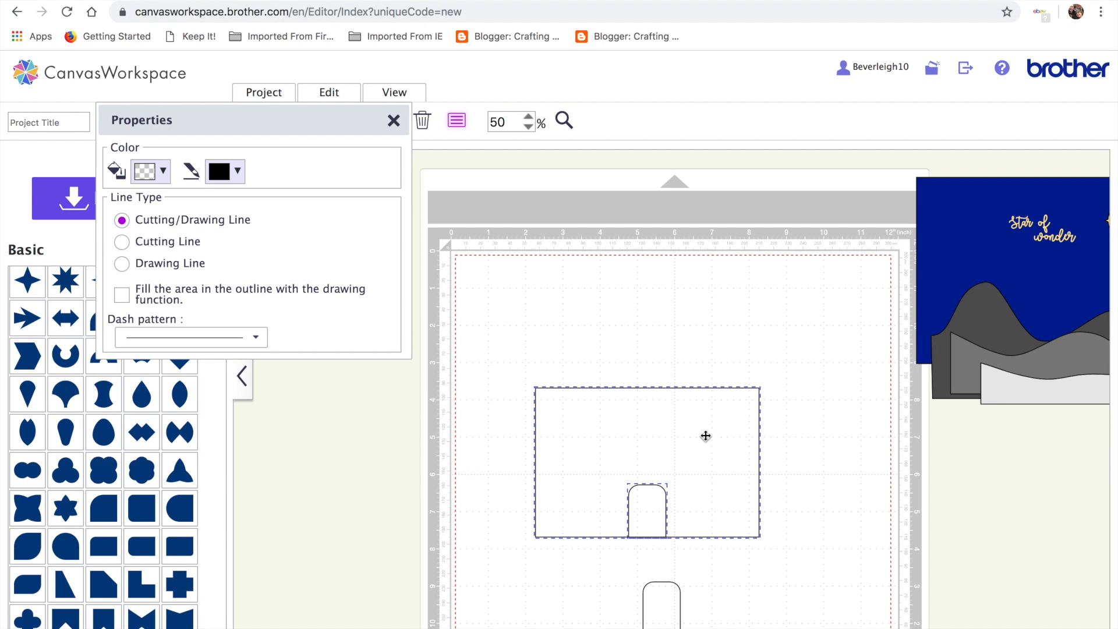
pyautogui.click(344, 95)
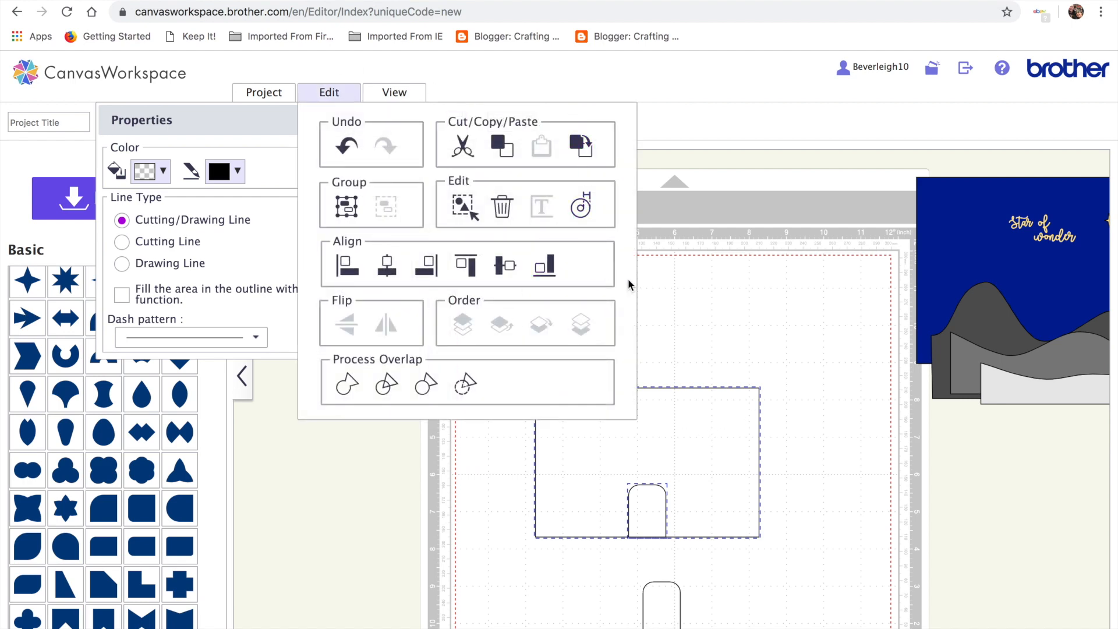
pyautogui.click(344, 217)
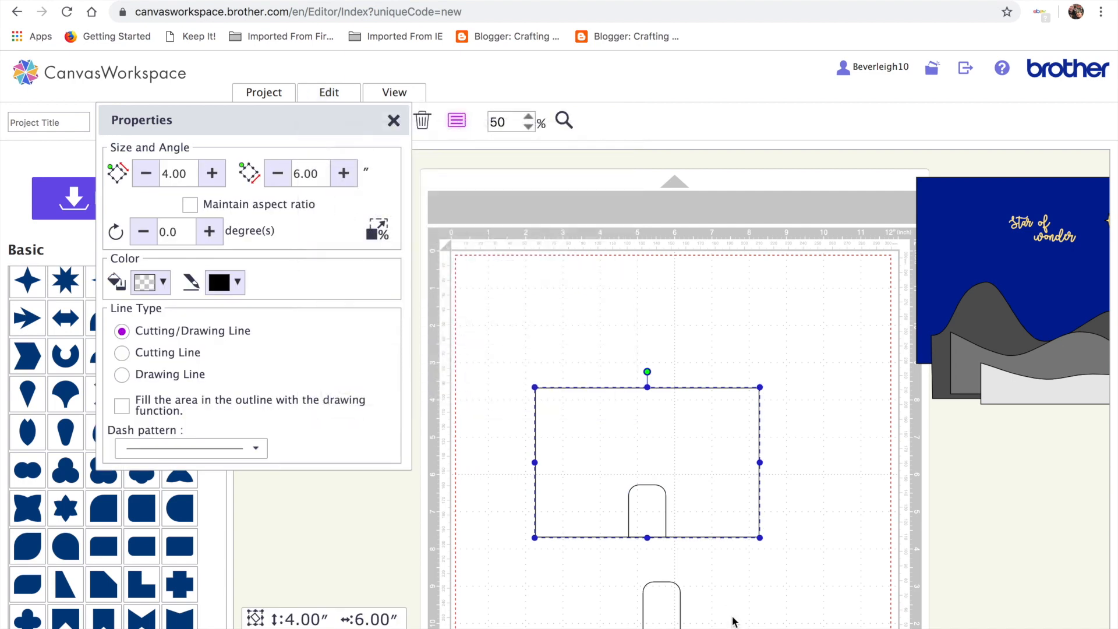
# Resize the copied door shape below the rectangle to 0.46 inches wide by 1 inch high for a window.
pyautogui.click(728, 576)
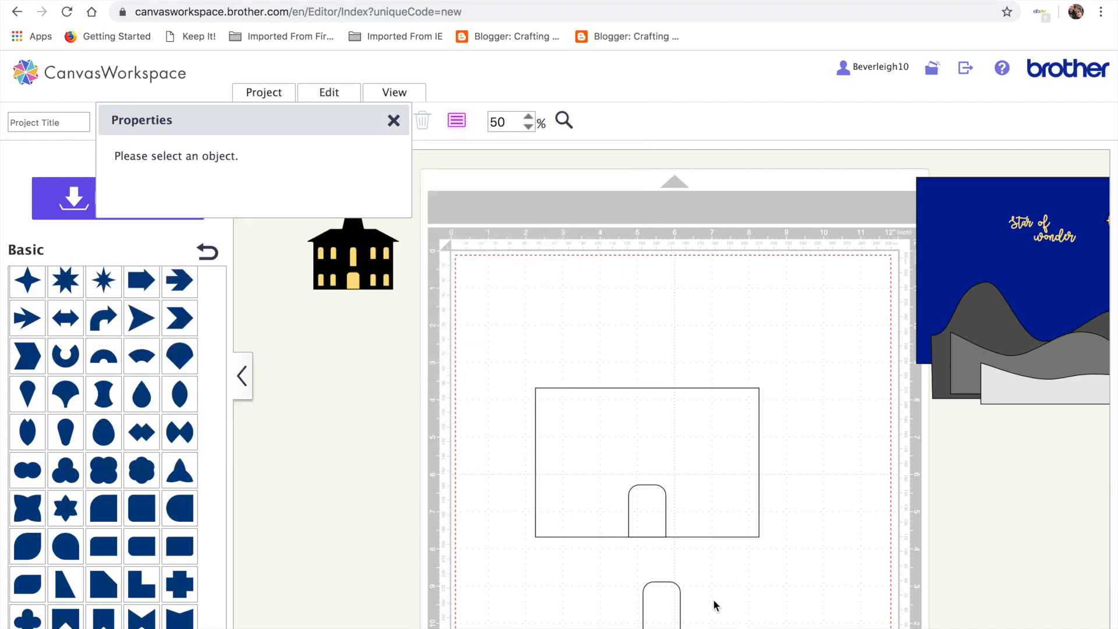
pyautogui.click(667, 615)
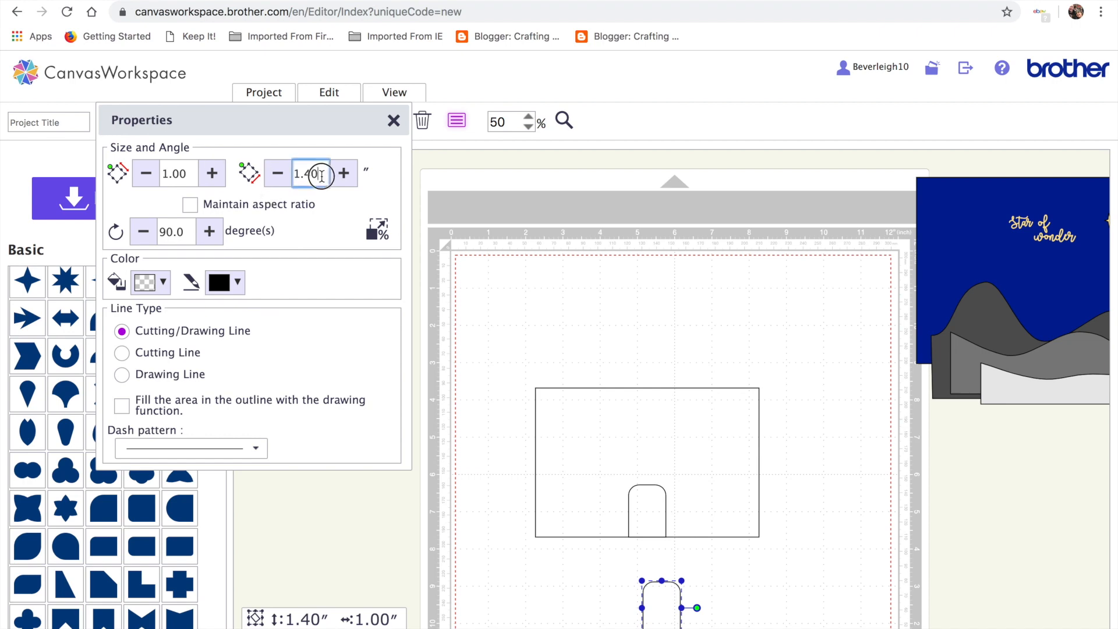
pyautogui.moveTo(312, 175); pyautogui.dragTo(267, 175)
pyautogui.write('1')
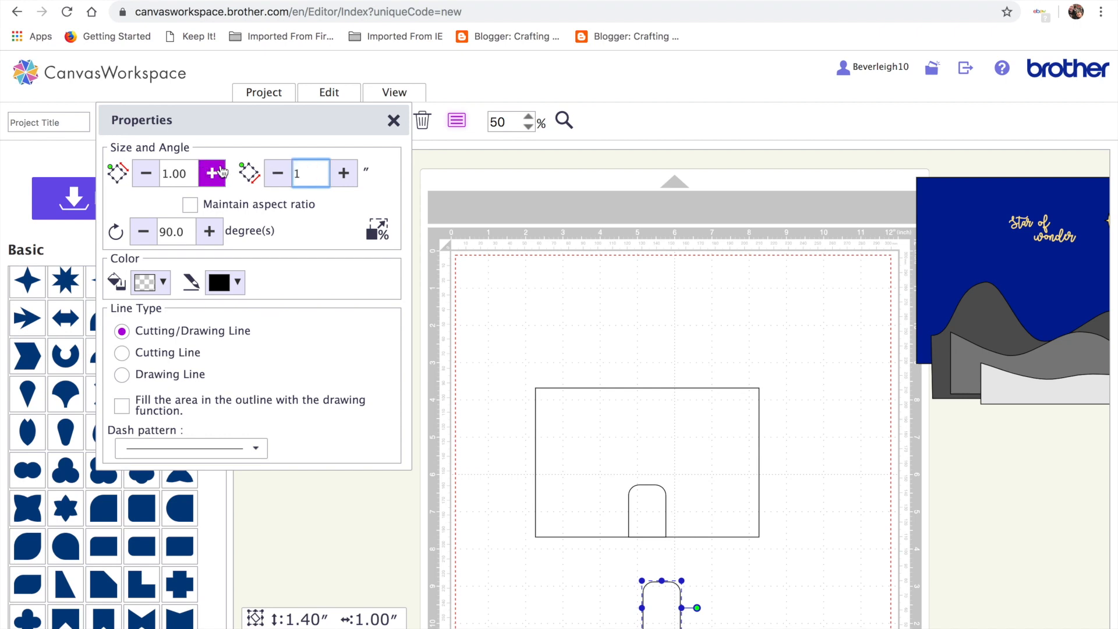
pyautogui.moveTo(192, 173); pyautogui.dragTo(146, 173)
pyautogui.write('0.46')
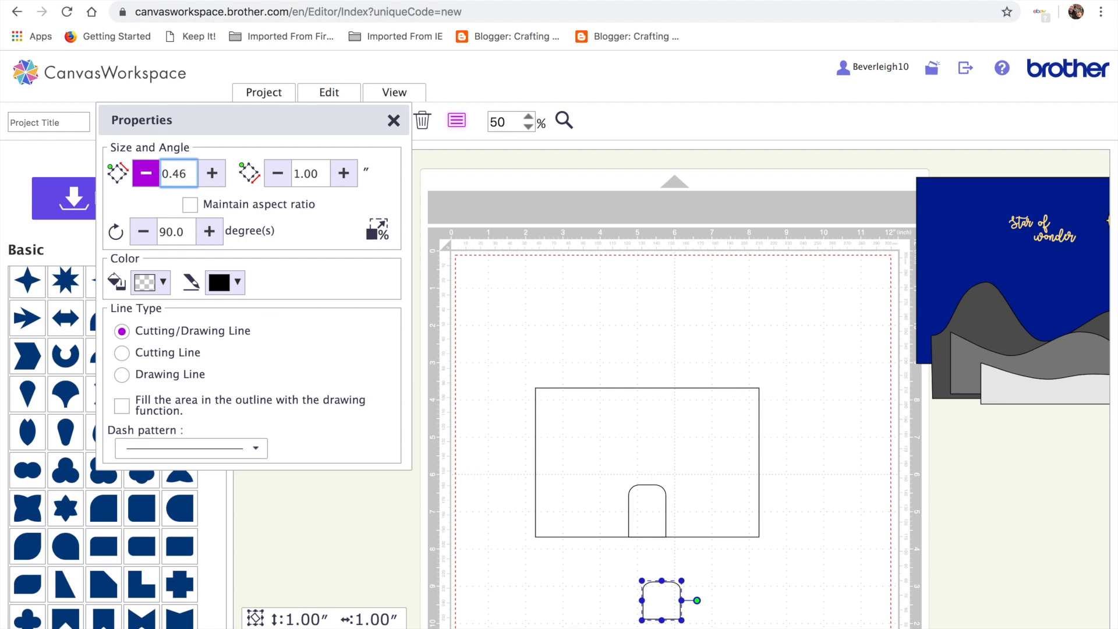
pyautogui.press('Return')
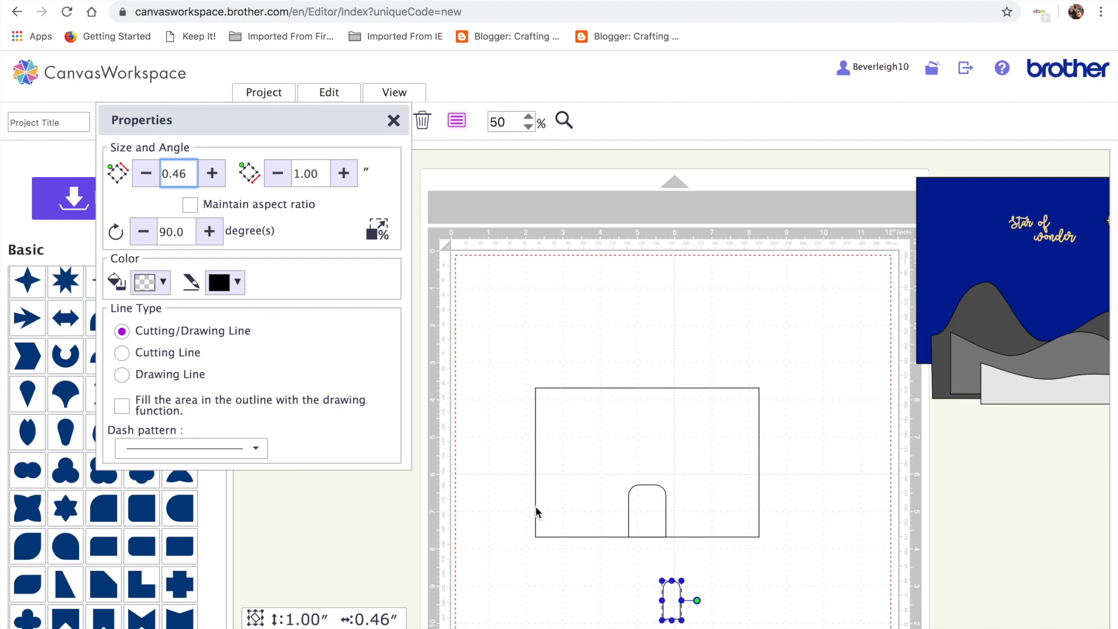
# Move the small window into the rectangle's upper left area and place a duplicate of it in the lower left.
pyautogui.moveTo(266, 118); pyautogui.dragTo(267, 306)
pyautogui.moveTo(671, 600); pyautogui.dragTo(565, 432)
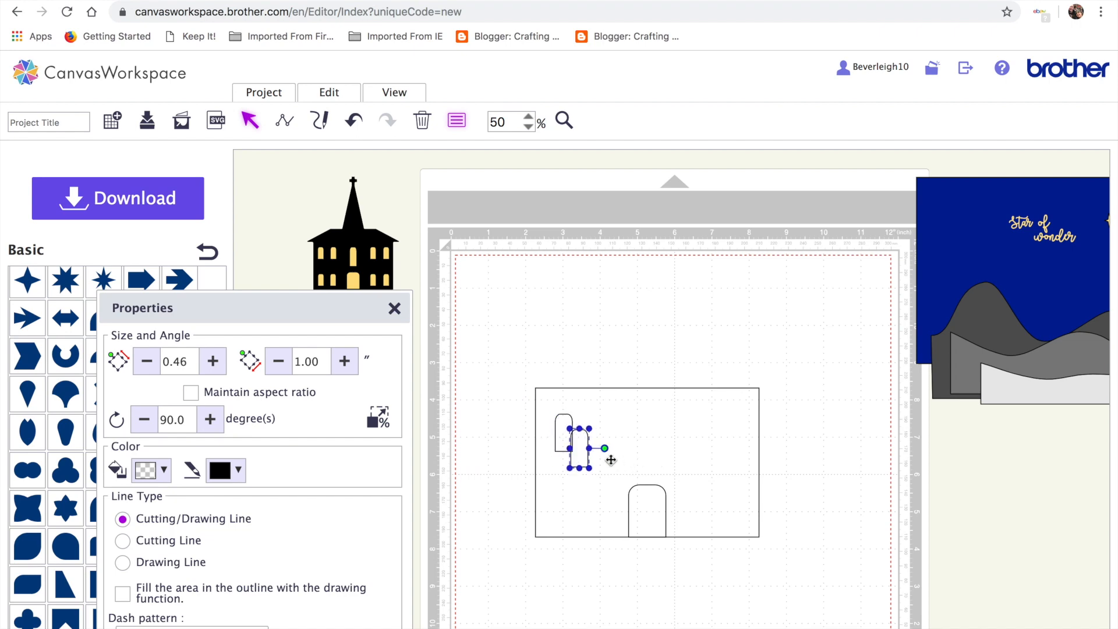
pyautogui.moveTo(576, 447); pyautogui.dragTo(563, 497)
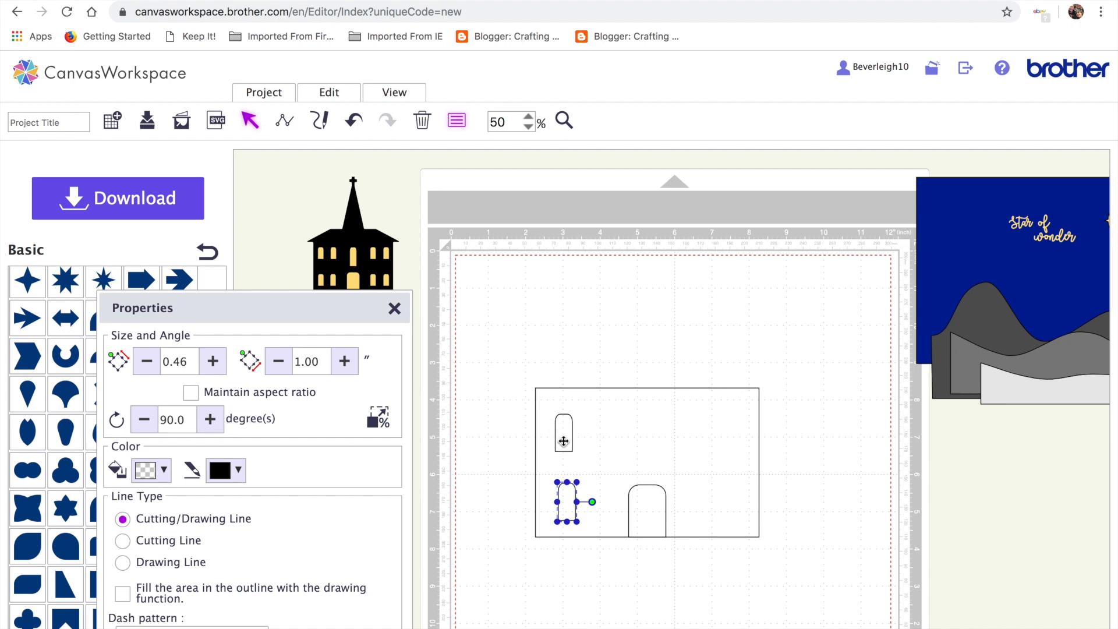
# Duplicate the windows to form a second upper and lower pair between the first column and the door.
pyautogui.hotkey('ctrl', 'c')
pyautogui.hotkey('ctrl', 'v')
pyautogui.moveTo(582, 527); pyautogui.dragTo(600, 510)
pyautogui.hotkey('ctrl', 'v')
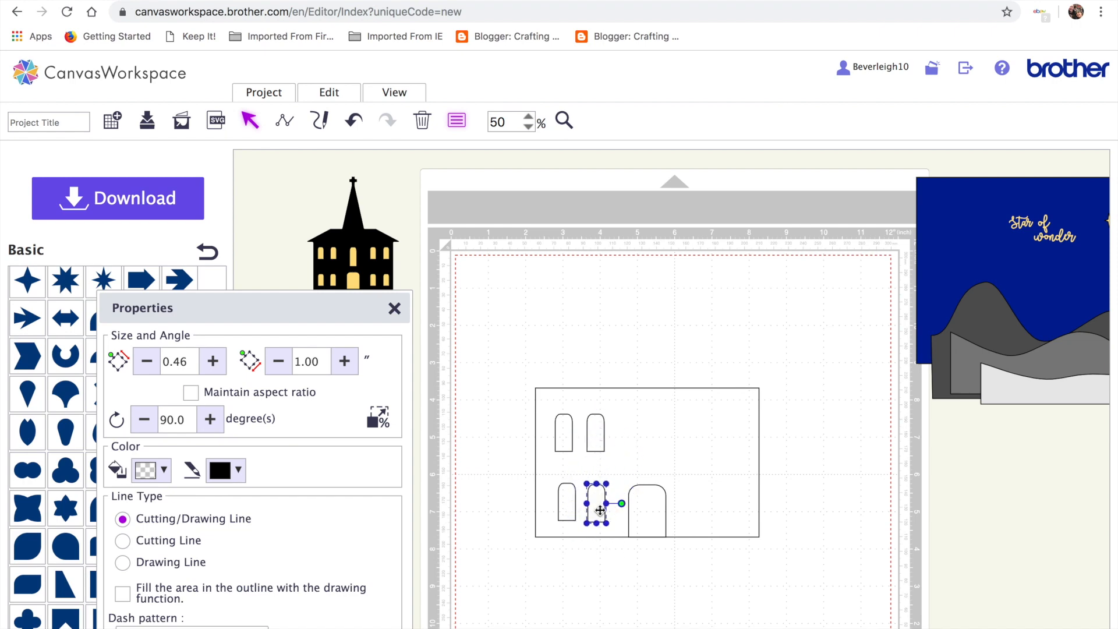
# Add four more window copies and arrange them as two upper and two lower windows on the rectangle's right side.
pyautogui.hotkey('ctrl', 'v')
pyautogui.hotkey('ctrl', 'v')
pyautogui.hotkey('ctrl', 'v')
pyautogui.hotkey('ctrl', 'v')
pyautogui.moveTo(667, 546); pyautogui.dragTo(740, 406)
pyautogui.moveTo(643, 548); pyautogui.dragTo(701, 501)
pyautogui.moveTo(627, 527); pyautogui.dragTo(693, 425)
pyautogui.moveTo(609, 517); pyautogui.dragTo(709, 489)
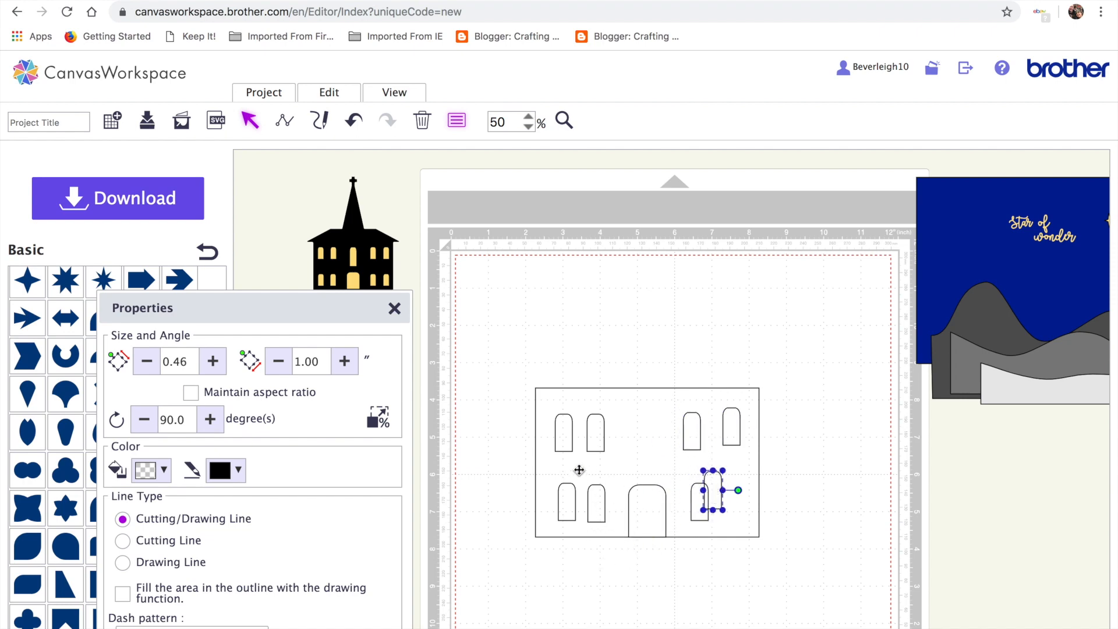
# Send the grouped rectangle and door to the back, behind all the windows.
pyautogui.click(564, 438)
pyautogui.moveTo(570, 438); pyautogui.dragTo(569, 438)
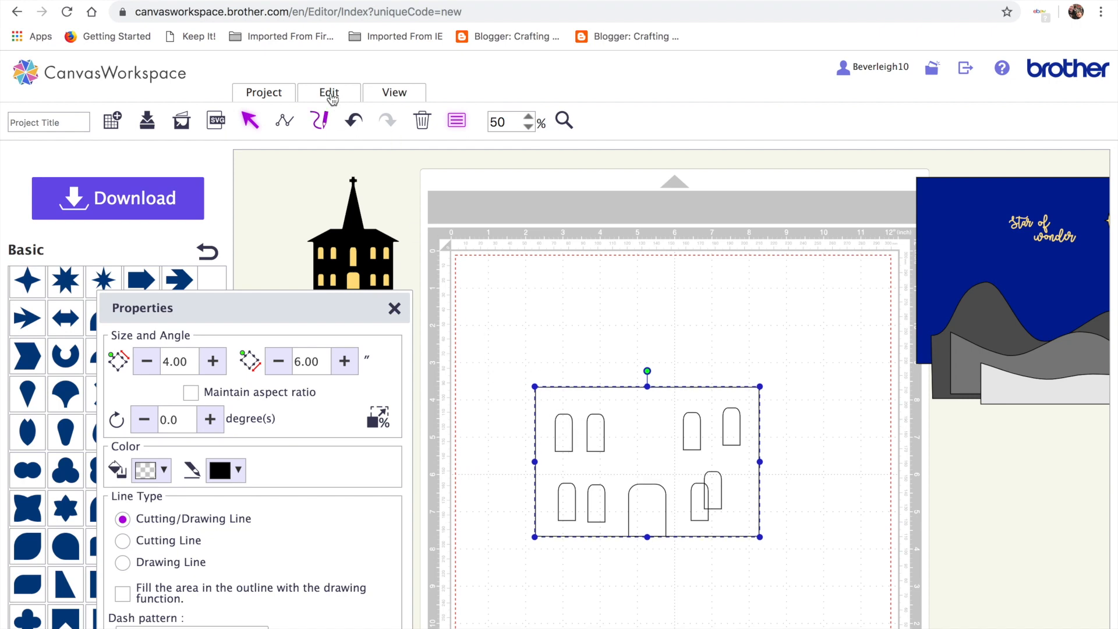
pyautogui.click(351, 122)
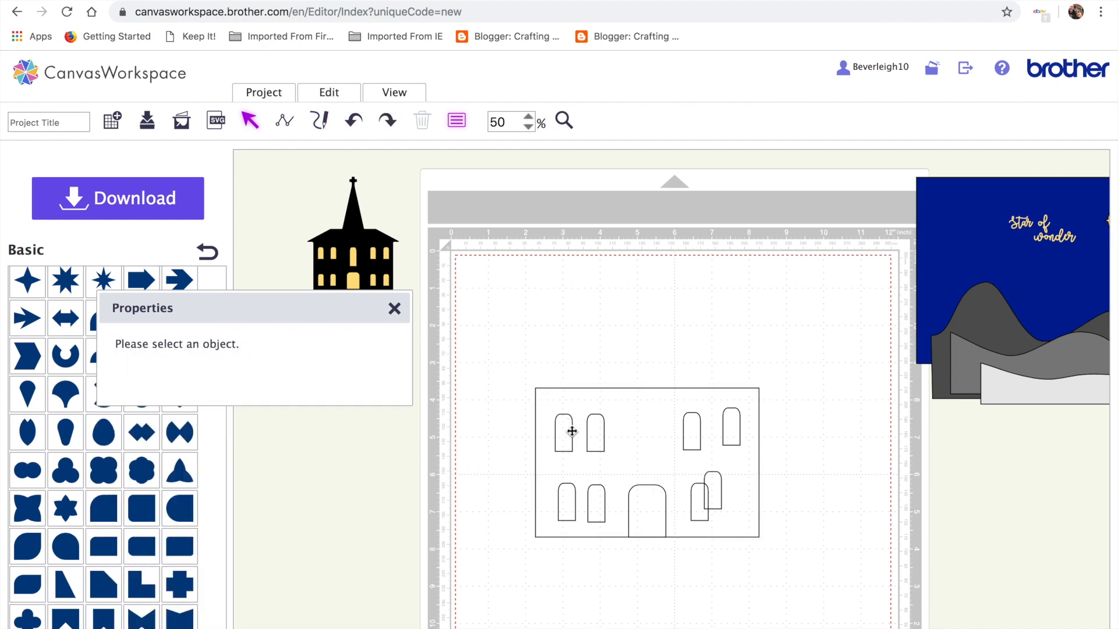
pyautogui.moveTo(636, 452)
pyautogui.mouseDown()
pyautogui.moveTo(636, 487)
pyautogui.moveTo(635, 454)
pyautogui.mouseUp()
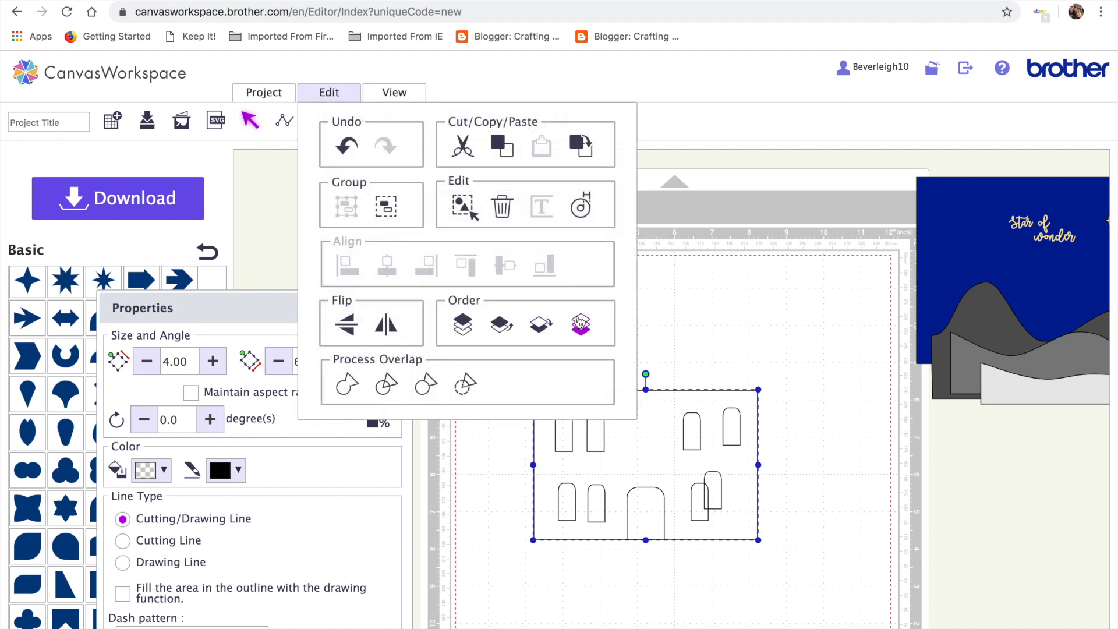
pyautogui.click(645, 612)
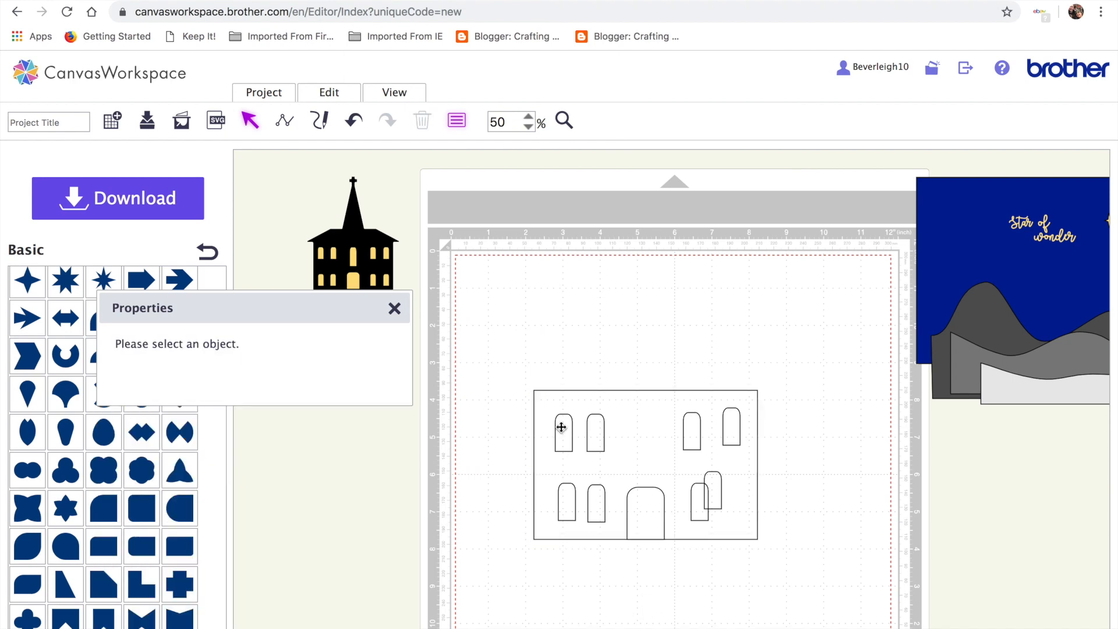
# Select all four upper windows and align them by their bottom edges.
pyautogui.click(565, 437)
pyautogui.keyDown('shift'); pyautogui.click(593, 437); pyautogui.keyUp('shift')
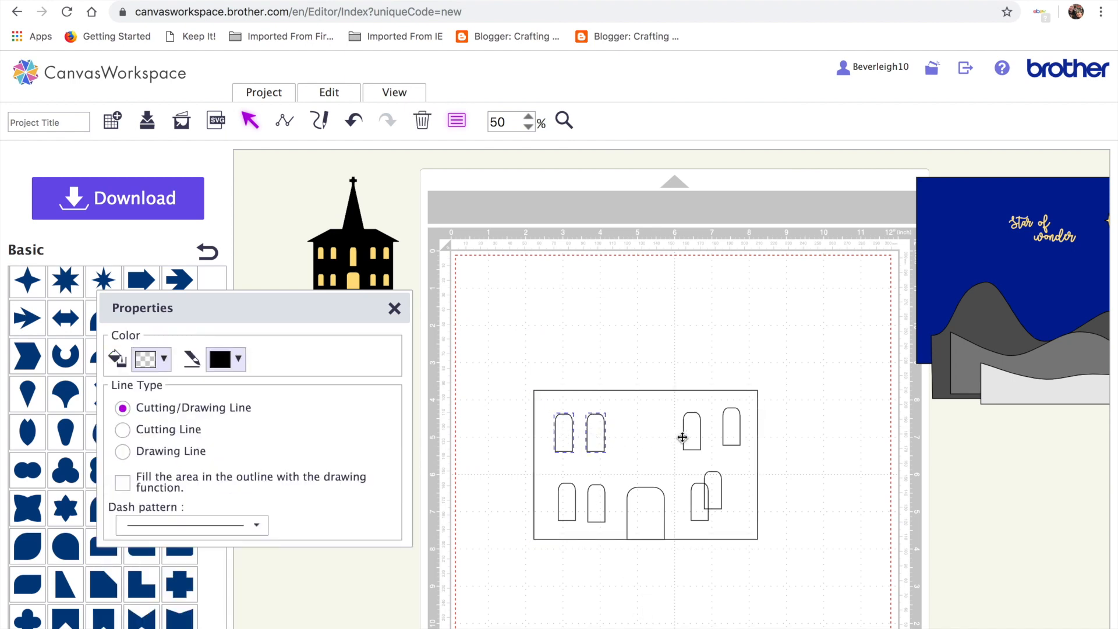
pyautogui.keyDown('shift'); pyautogui.click(729, 437); pyautogui.keyUp('shift')
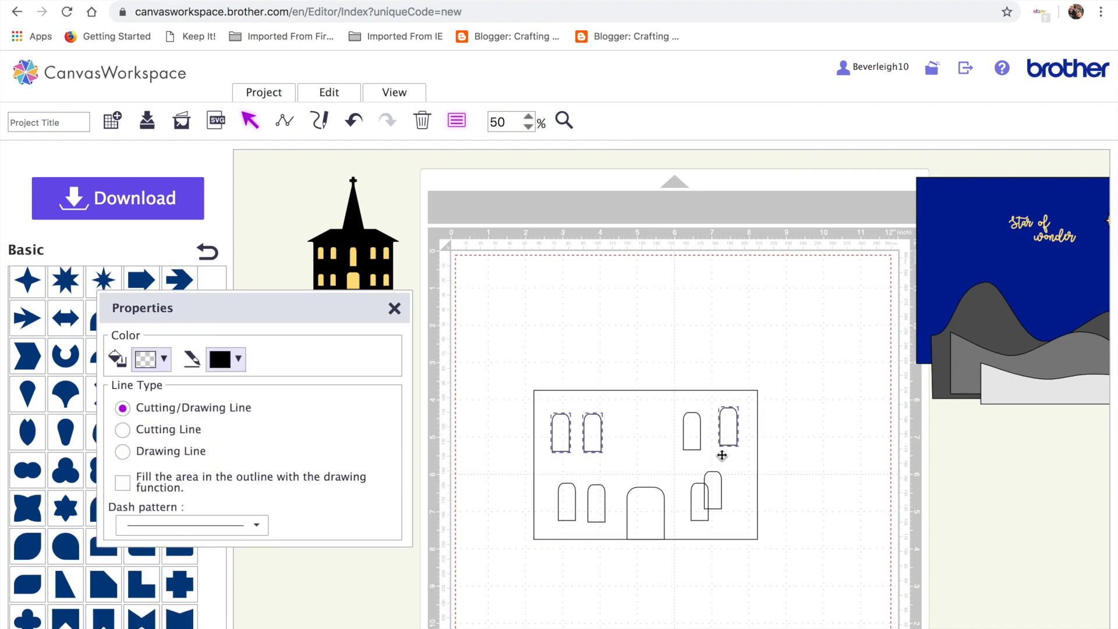
pyautogui.click(692, 424)
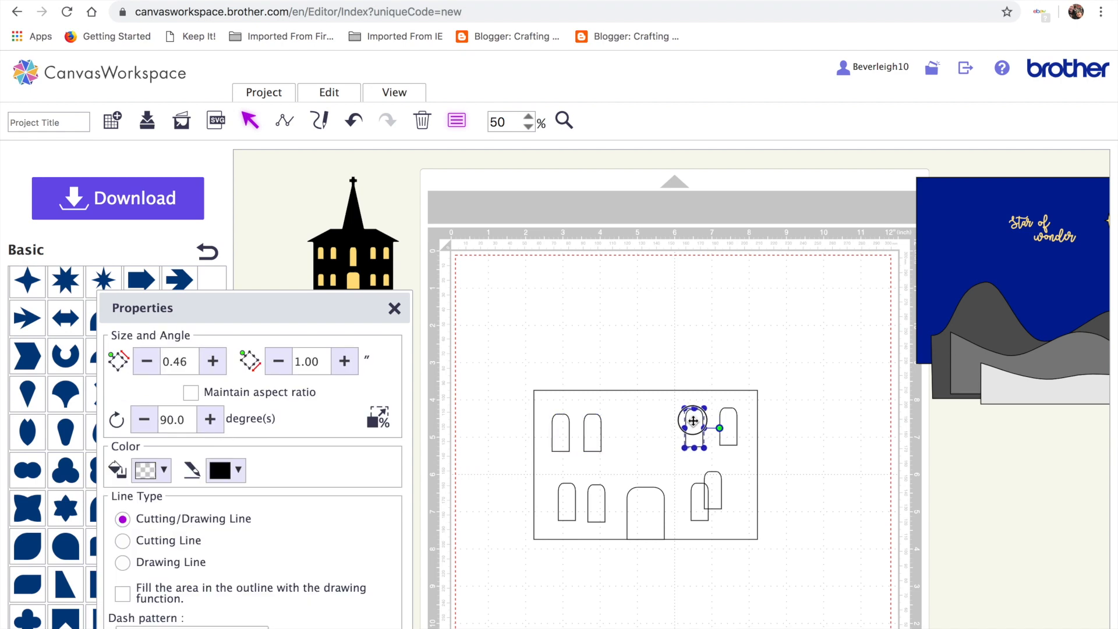
pyautogui.moveTo(692, 420); pyautogui.dragTo(693, 420)
pyautogui.keyDown('shift'); pyautogui.click(561, 438); pyautogui.keyUp('shift')
pyautogui.keyDown('shift'); pyautogui.click(592, 437); pyautogui.keyUp('shift')
pyautogui.keyDown('shift'); pyautogui.click(723, 432); pyautogui.keyUp('shift')
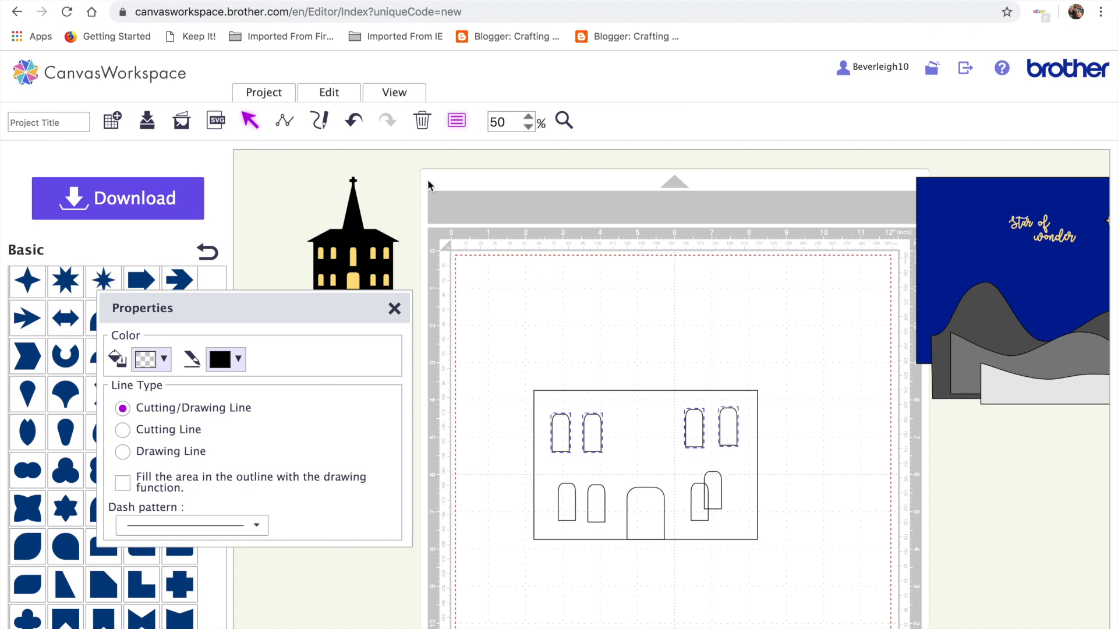
pyautogui.click(335, 97)
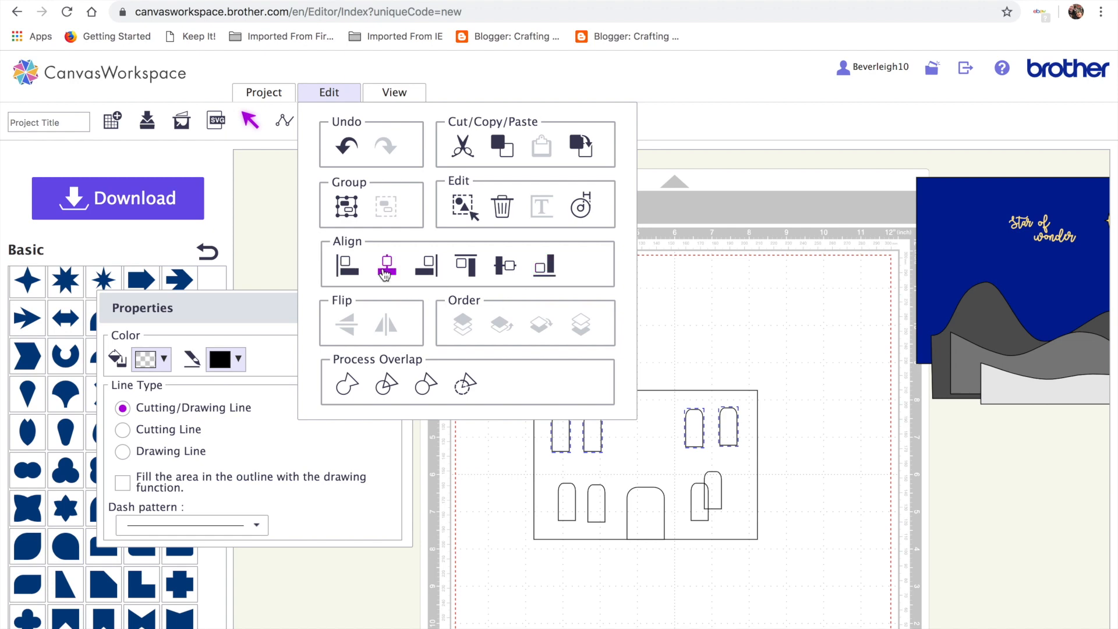
pyautogui.click(545, 266)
pyautogui.click(820, 415)
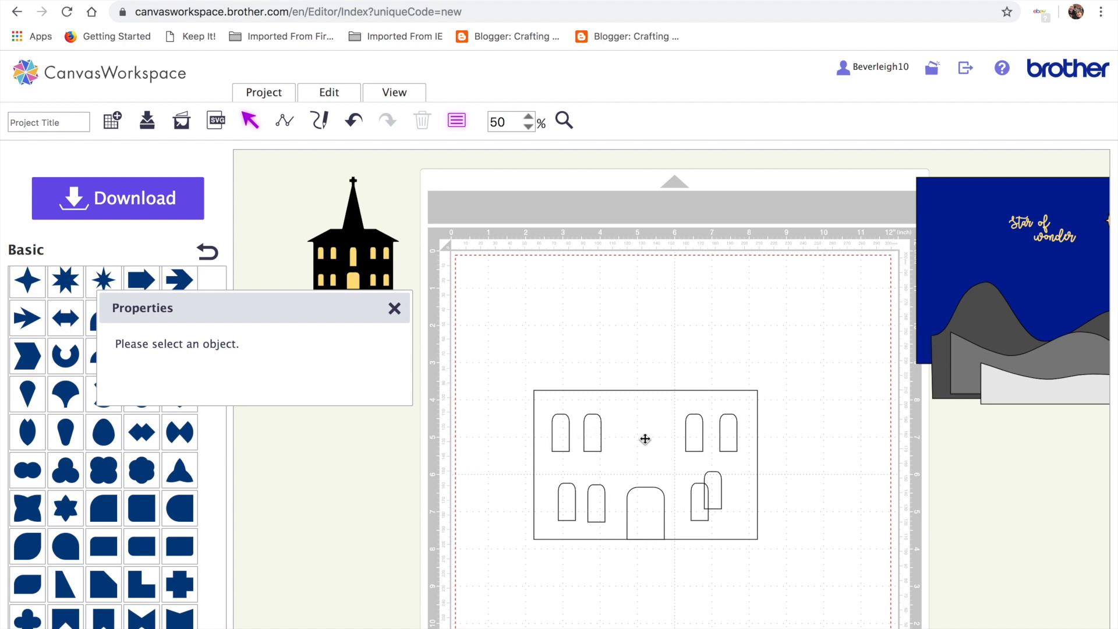
# Select all four lower windows and align them by their bottom edges.
pyautogui.click(559, 439)
pyautogui.keyDown('shift'); pyautogui.click(590, 442); pyautogui.keyUp('shift')
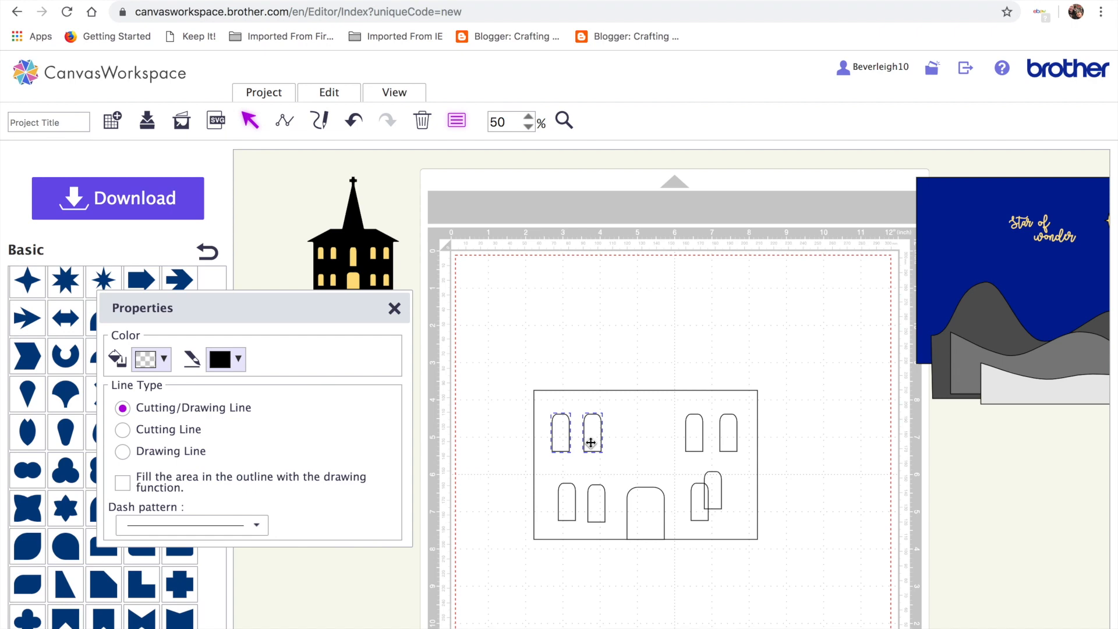
pyautogui.click(568, 503)
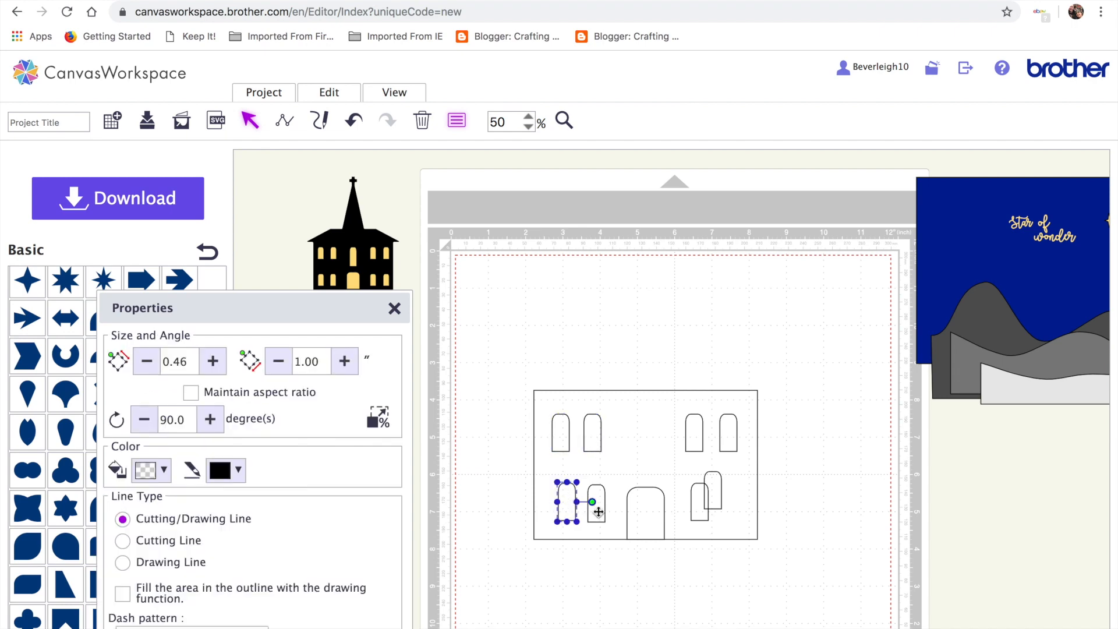
pyautogui.click(594, 504)
pyautogui.keyDown('shift'); pyautogui.click(698, 496); pyautogui.keyUp('shift')
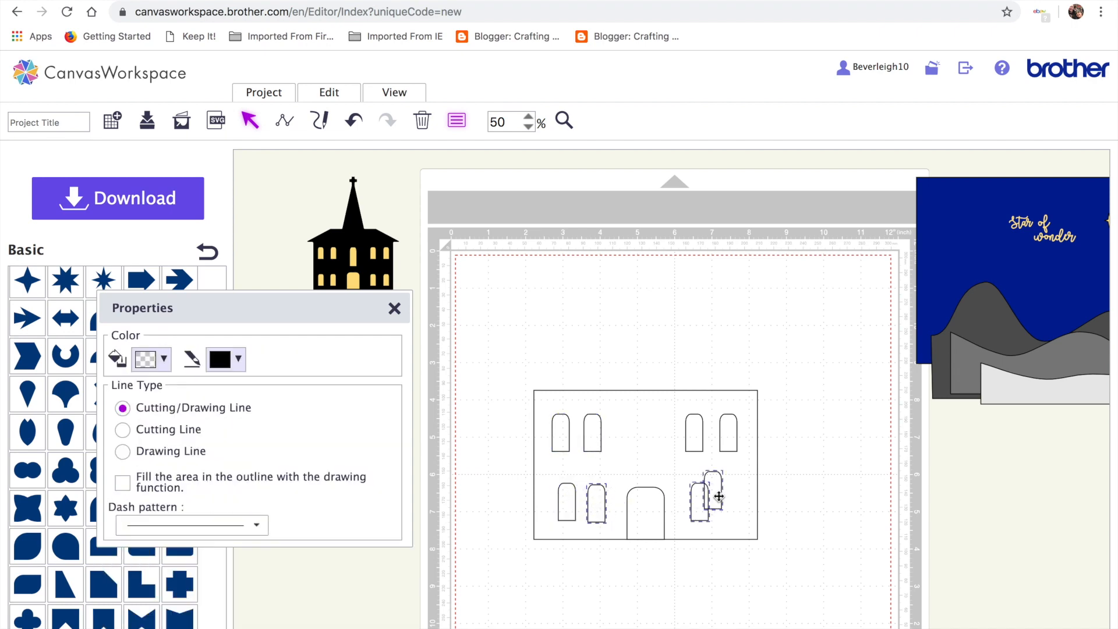
pyautogui.keyDown('shift'); pyautogui.click(564, 500); pyautogui.keyUp('shift')
pyautogui.click(342, 99)
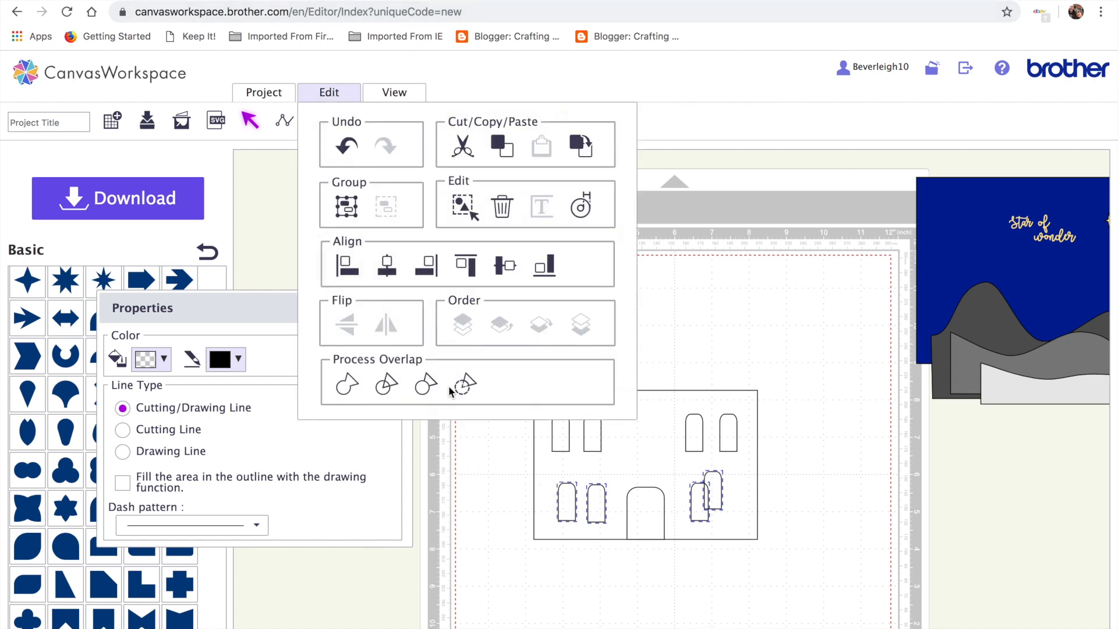
pyautogui.click(545, 267)
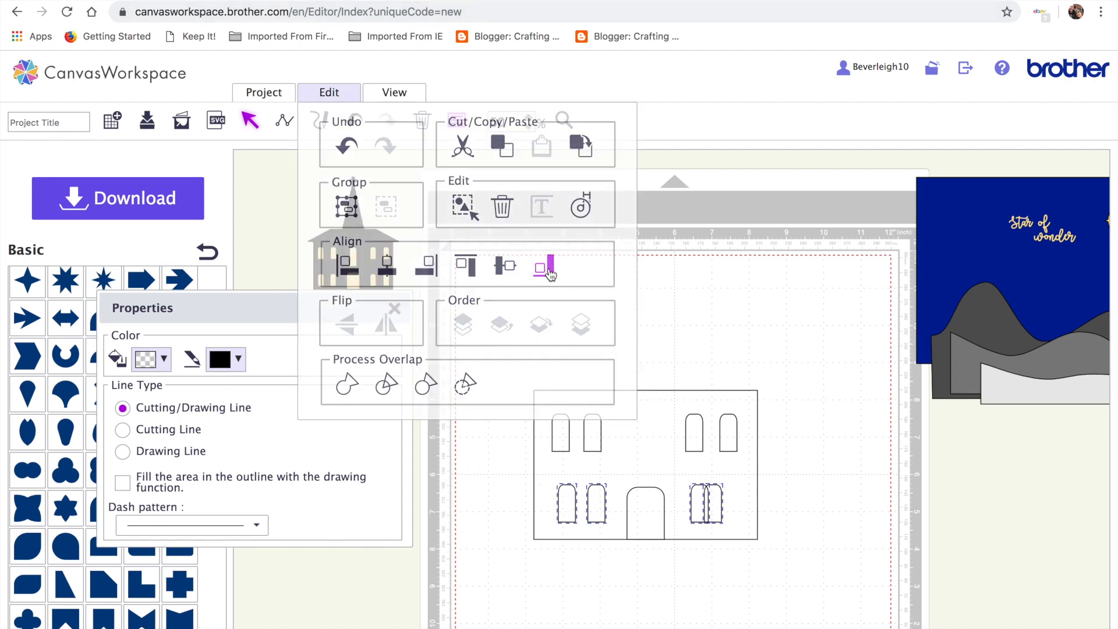
# Move the outermost lower right window outward so it no longer overlaps its neighbor, and clear the selection.
pyautogui.moveTo(718, 509); pyautogui.dragTo(728, 502)
pyautogui.click(770, 529)
pyautogui.click(744, 565)
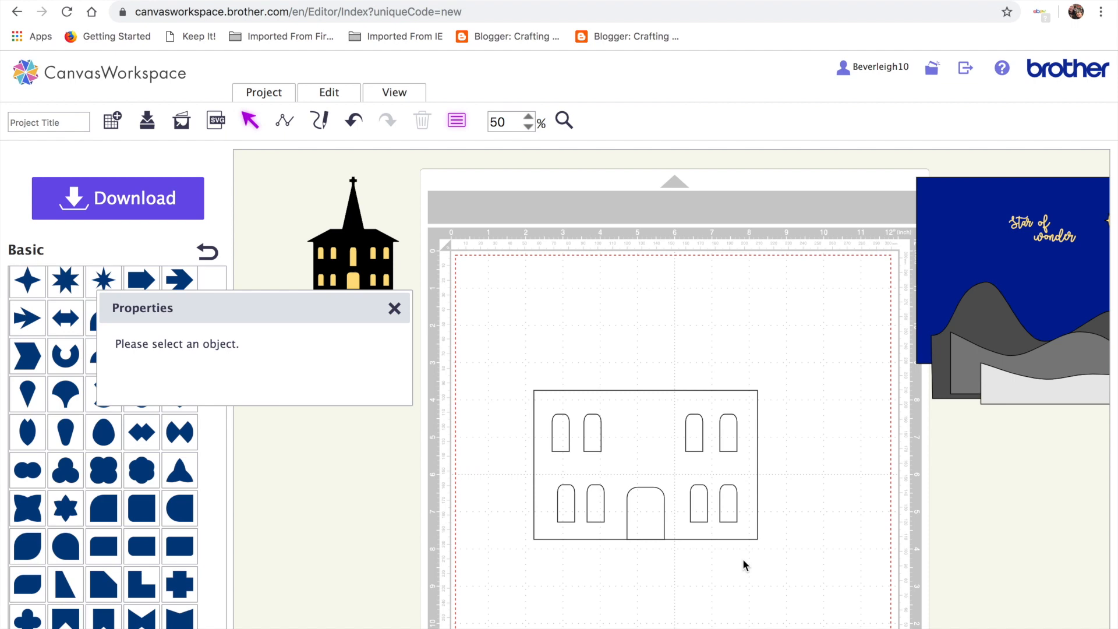
# Select the upper and lower windows of the outermost left column and align them on their vertical centerline.
pyautogui.click(560, 427)
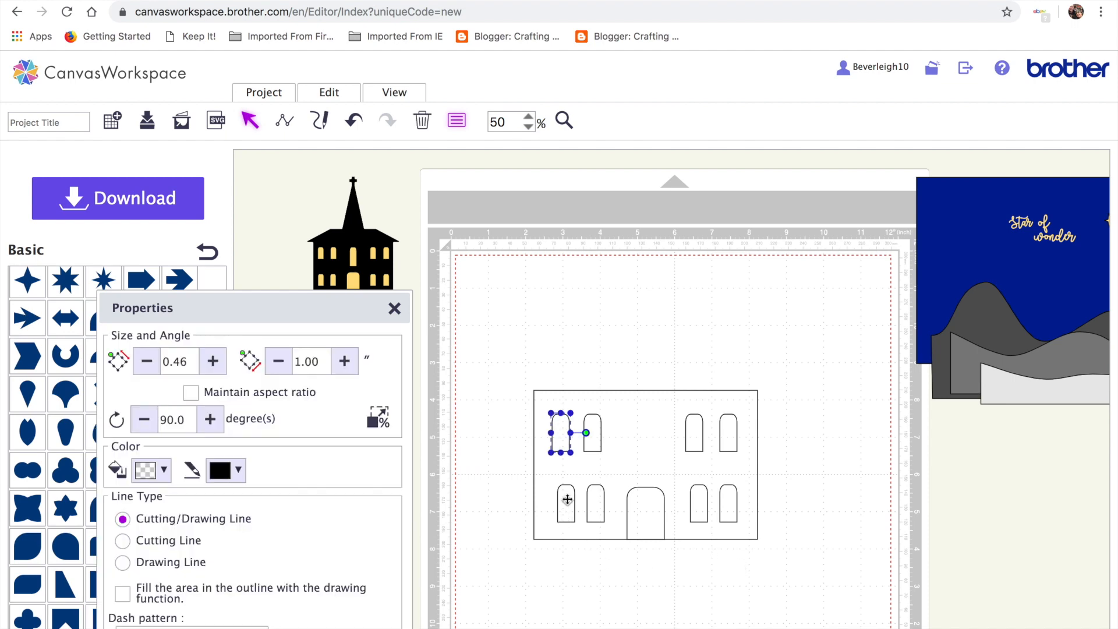
pyautogui.keyDown('shift'); pyautogui.click(566, 499); pyautogui.keyUp('shift')
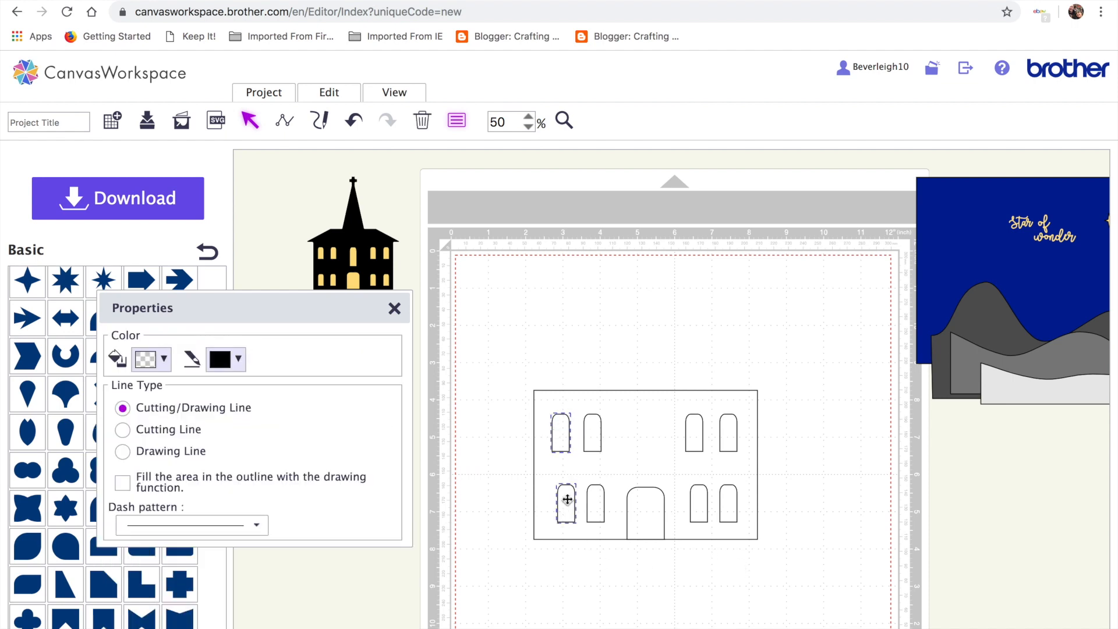
pyautogui.click(323, 96)
pyautogui.click(395, 261)
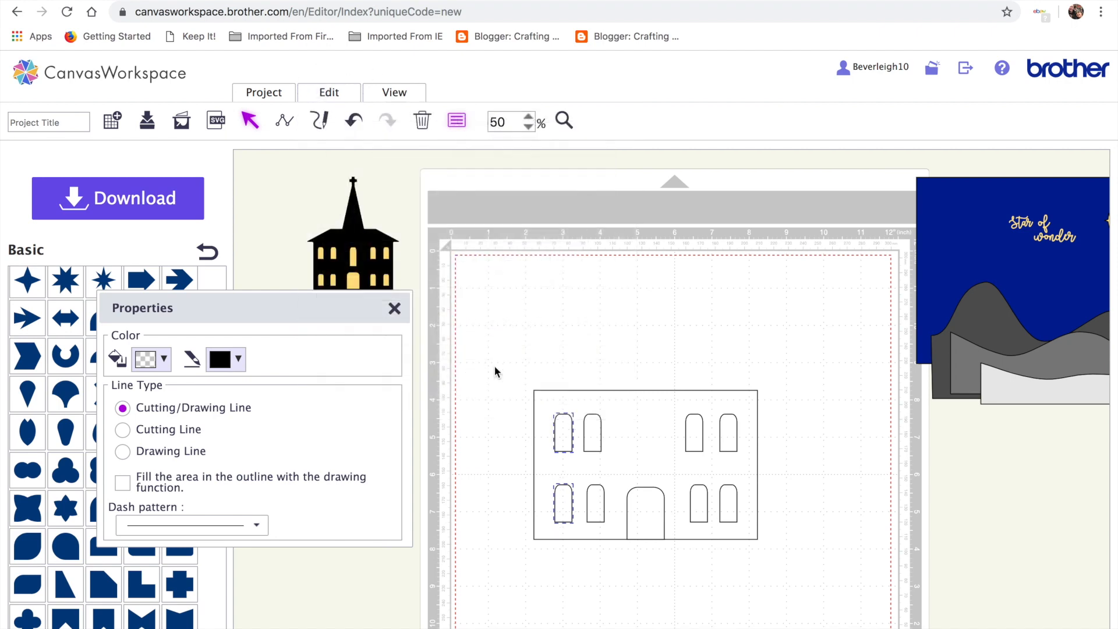
# Align the upper and lower windows of the second column from the left on their vertical centerline, and clear the selection.
pyautogui.click(597, 433)
pyautogui.click(598, 512)
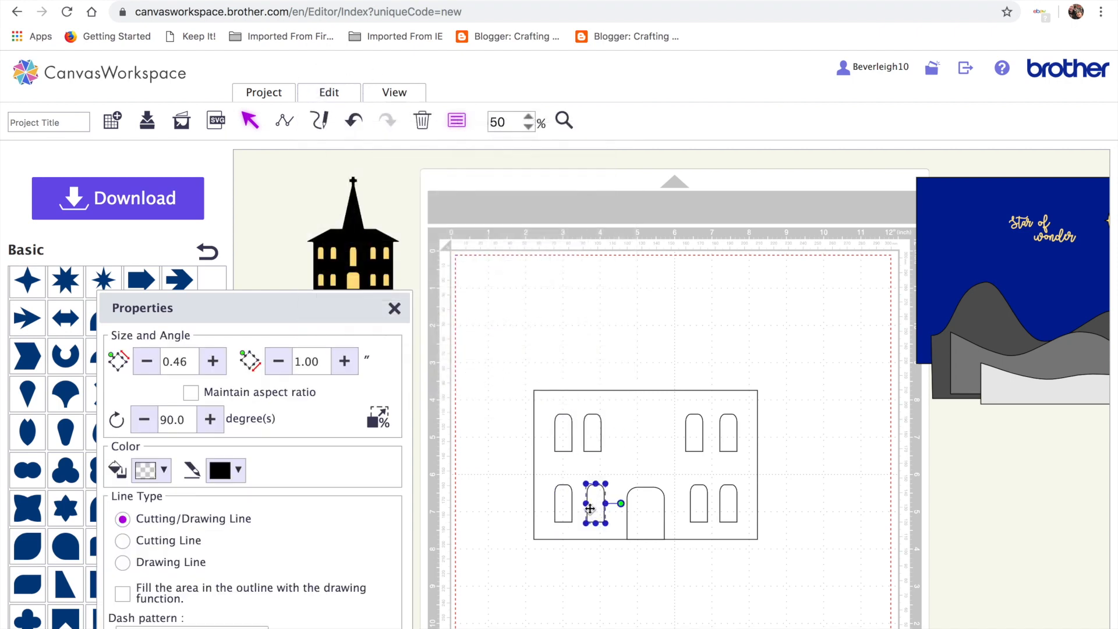
pyautogui.click(327, 93)
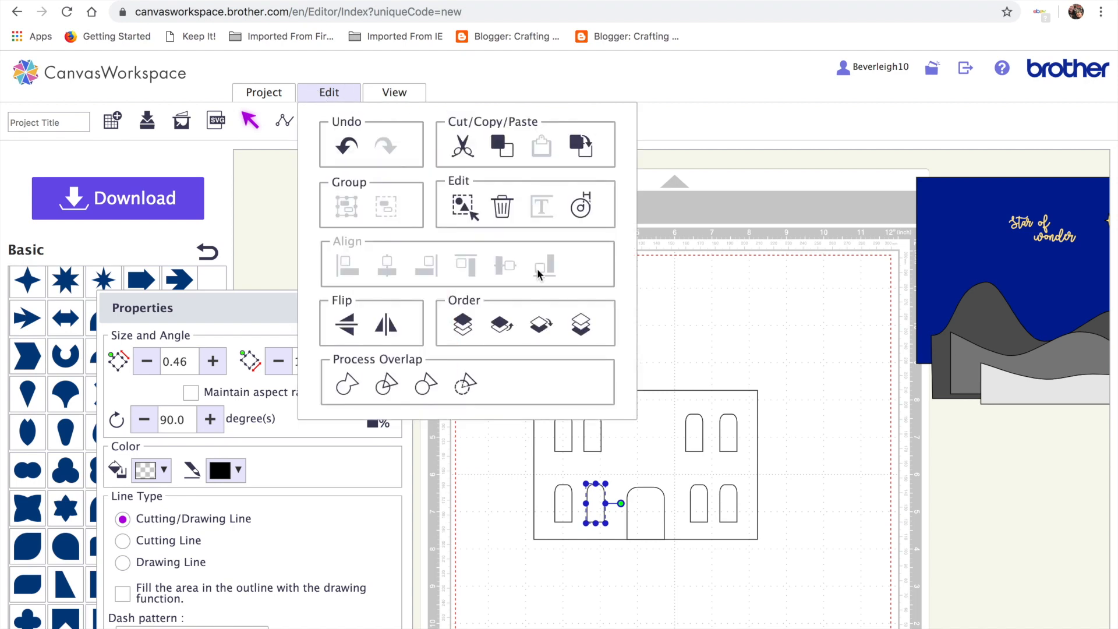
pyautogui.keyDown('shift'); pyautogui.click(592, 439); pyautogui.keyUp('shift')
pyautogui.click(328, 95)
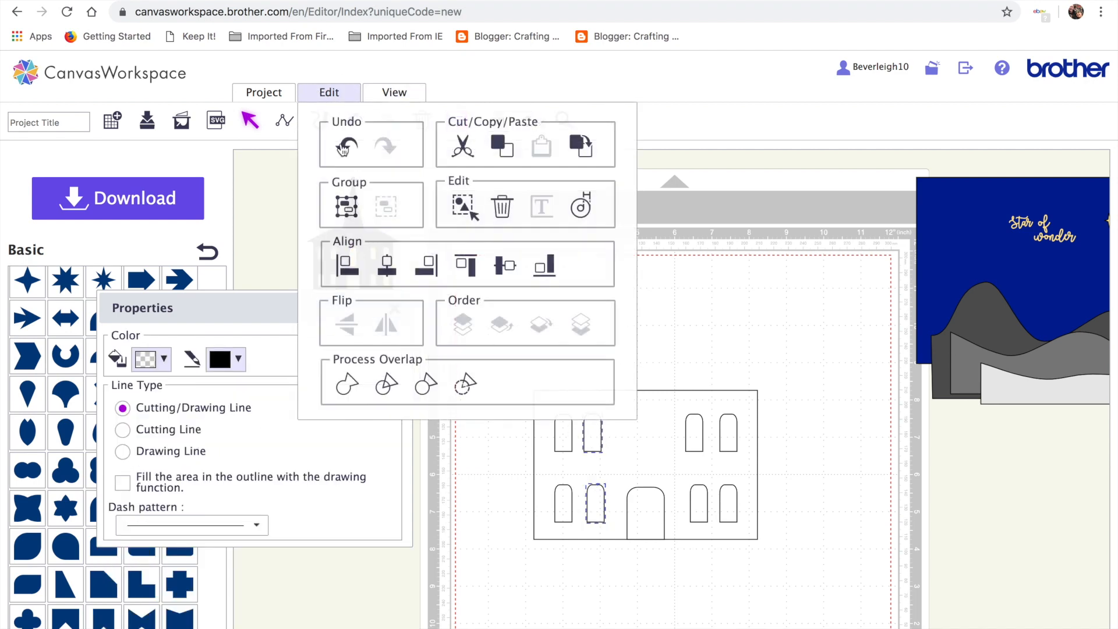
pyautogui.click(386, 266)
pyautogui.click(610, 591)
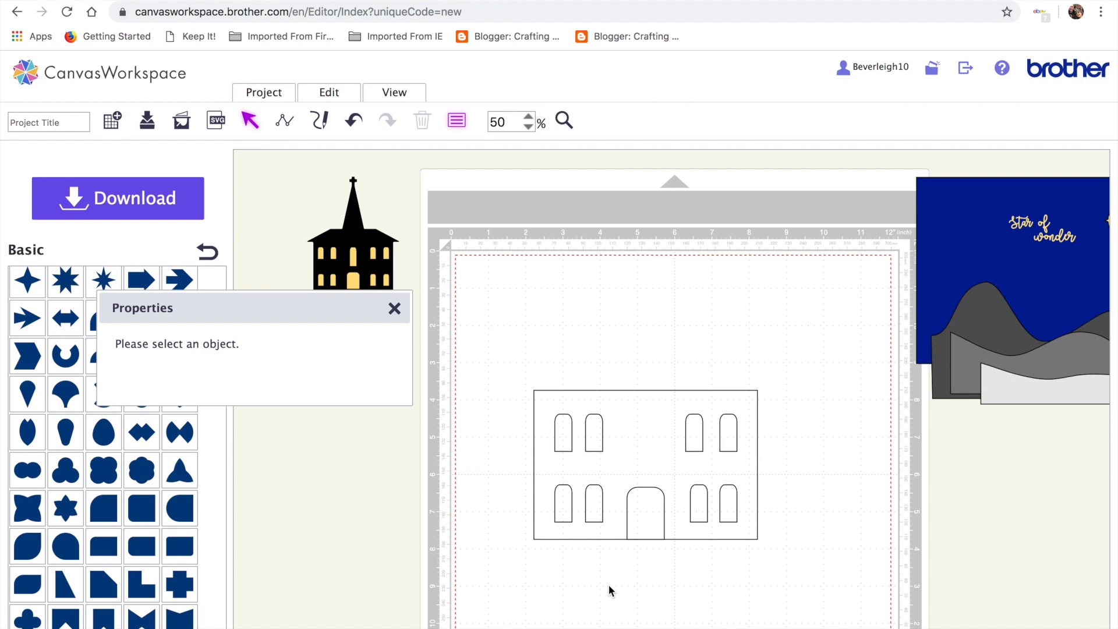
# Group the upper and lower windows of the outermost left column.
pyautogui.click(564, 446)
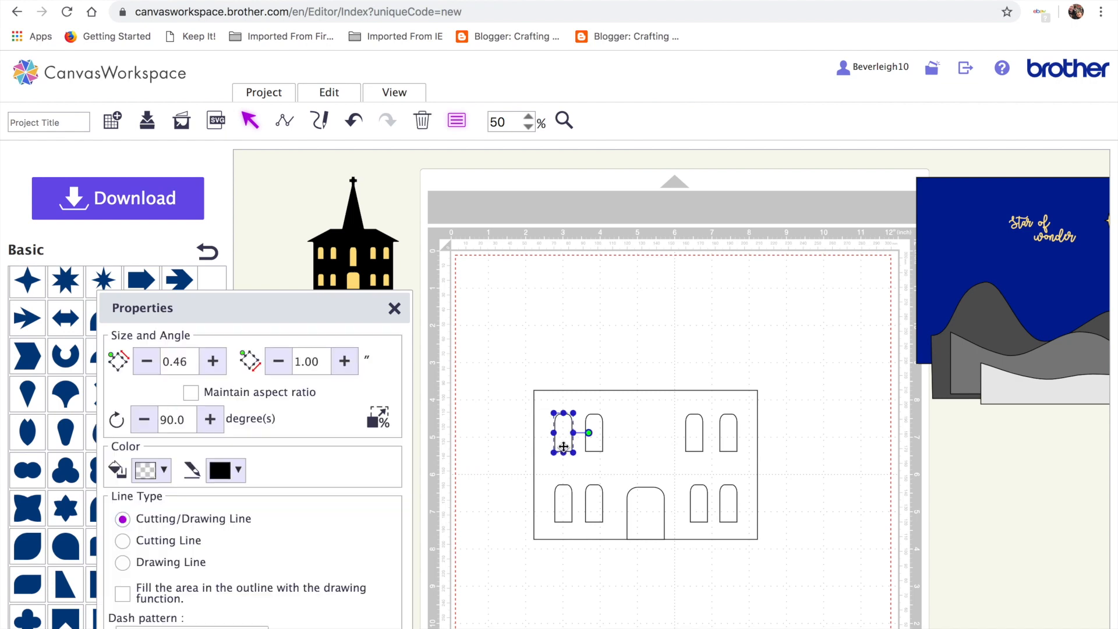
pyautogui.keyDown('shift'); pyautogui.click(567, 495); pyautogui.keyUp('shift')
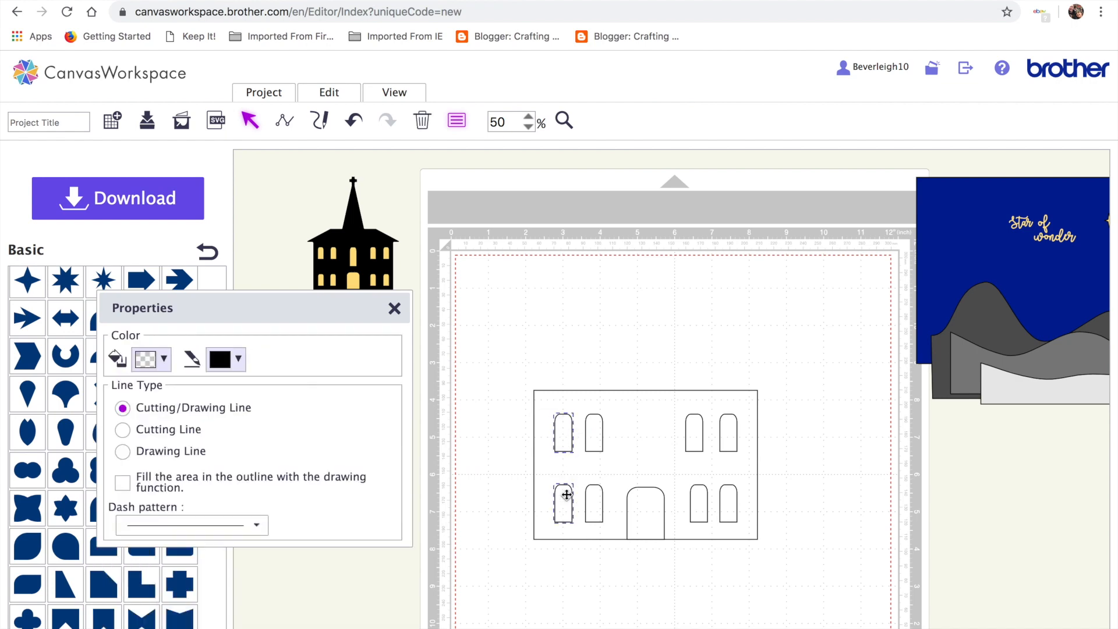
pyautogui.click(321, 96)
pyautogui.click(348, 213)
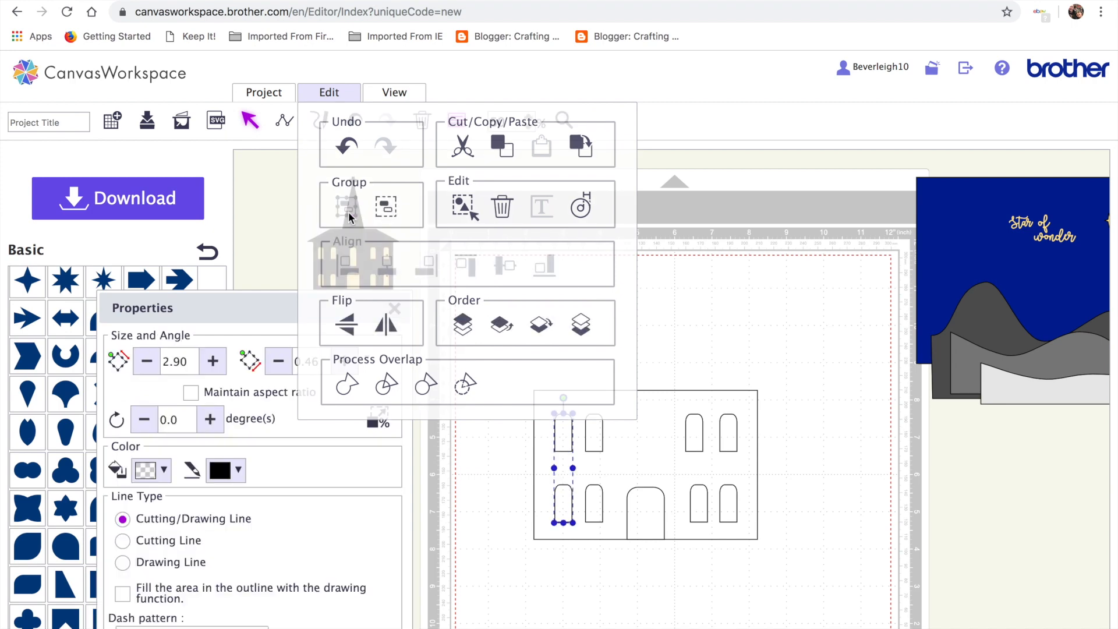
# Group the upper and lower windows of the second column, just left of the door.
pyautogui.click(597, 442)
pyautogui.click(594, 506)
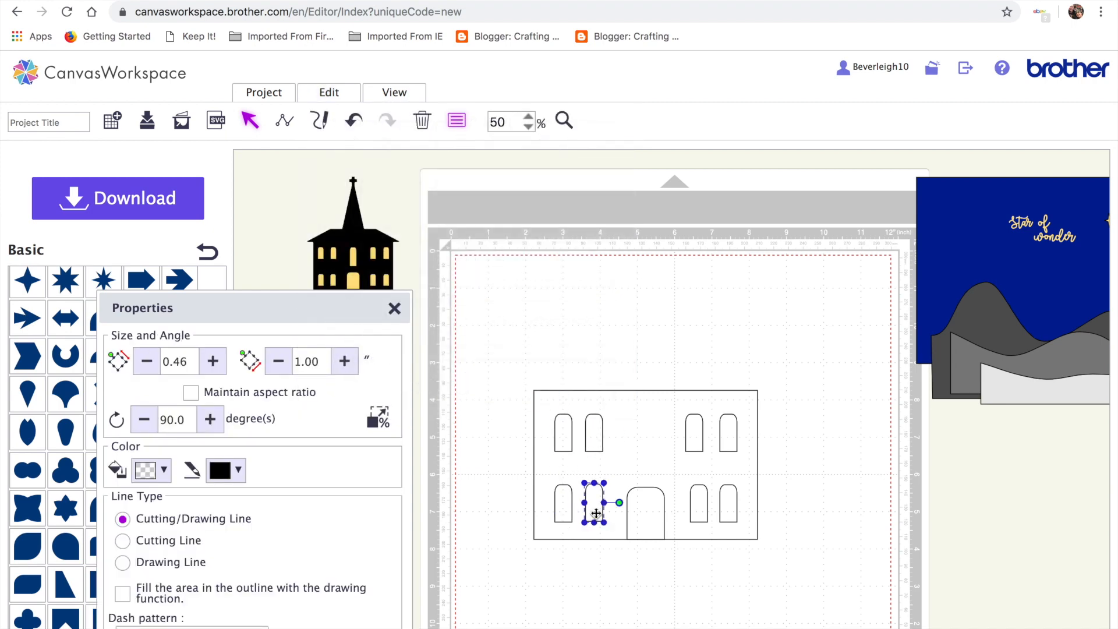
pyautogui.keyDown('shift'); pyautogui.click(596, 425); pyautogui.keyUp('shift')
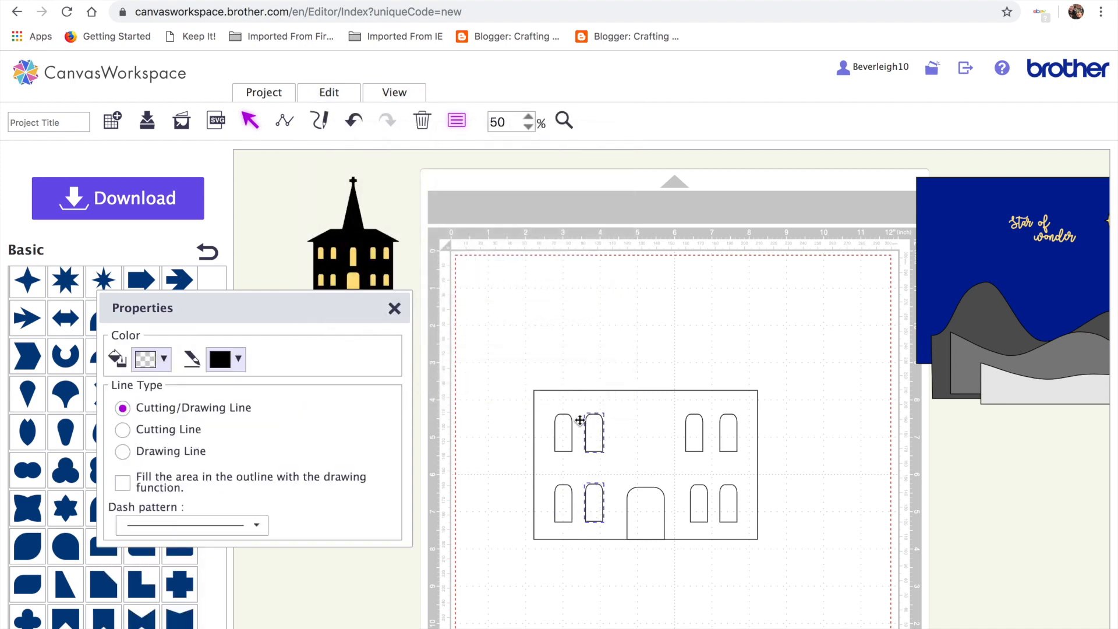
pyautogui.click(335, 97)
pyautogui.click(351, 216)
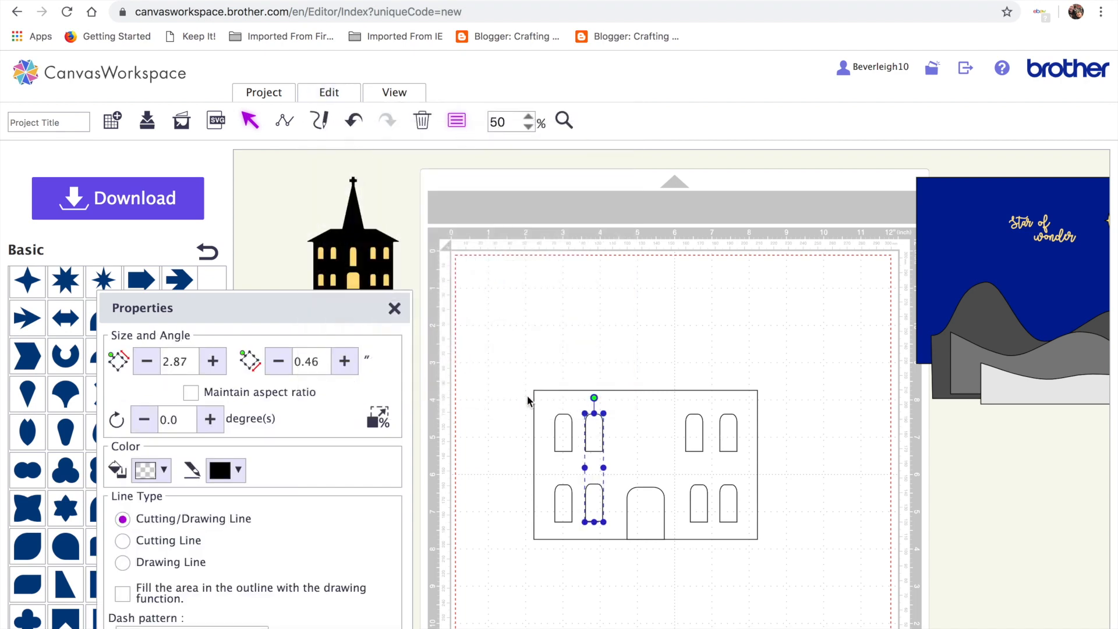
# Align both grouped window columns on the left side with the left edge of the building rectangle, and clear the selection.
pyautogui.moveTo(509, 375); pyautogui.dragTo(602, 517)
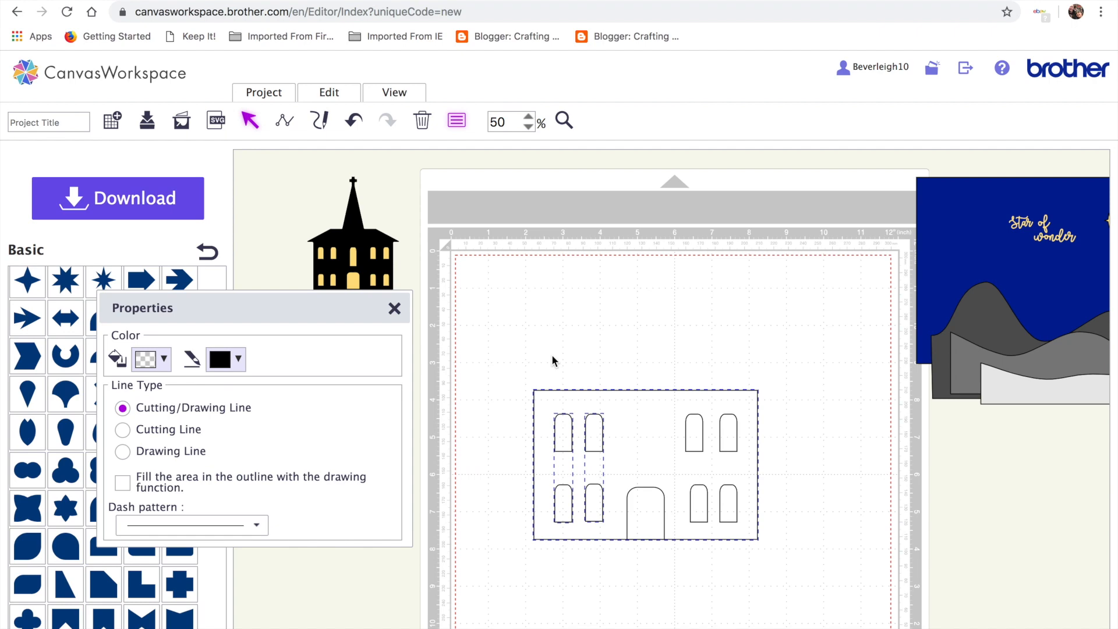
pyautogui.click(324, 95)
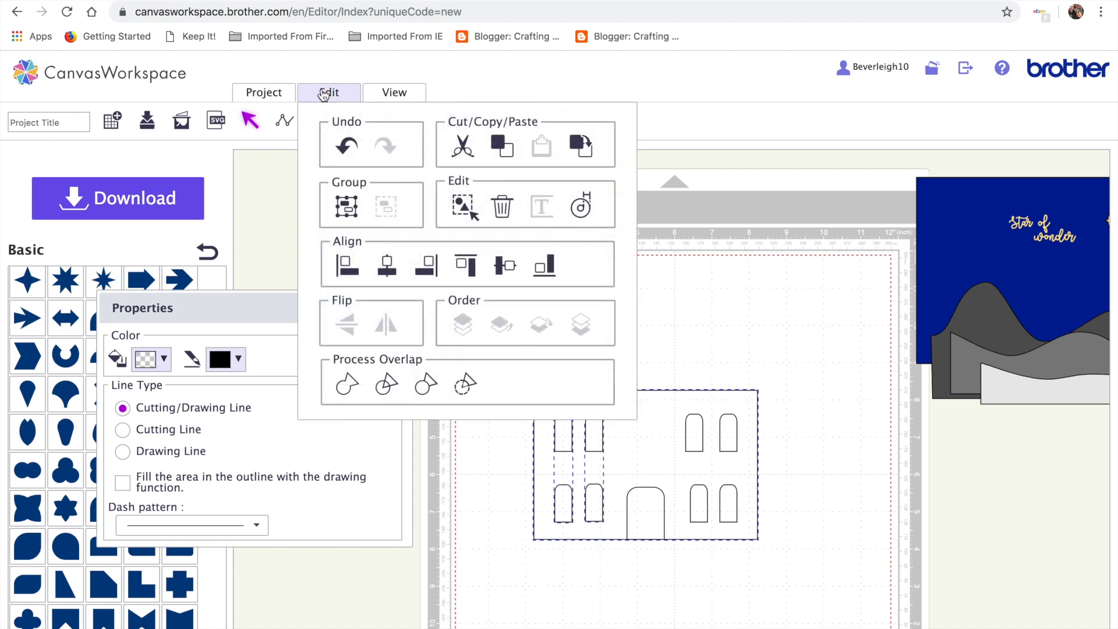
pyautogui.click(345, 265)
pyautogui.click(484, 580)
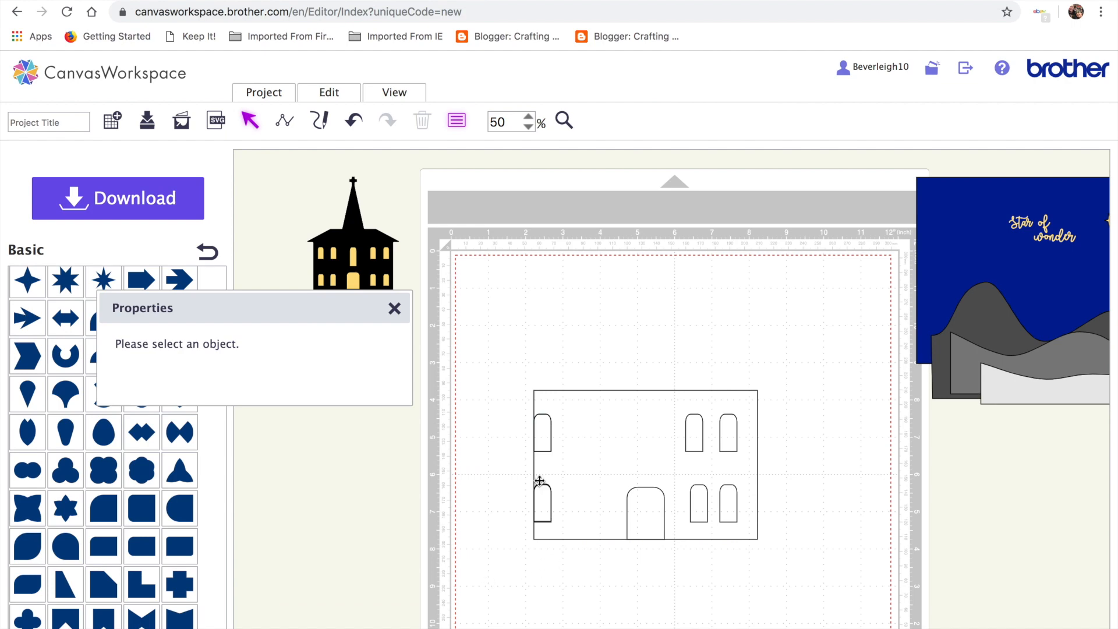
# Nudge the inner window column horizontally to the right, about 1.5 inches in from the building's left edge.
pyautogui.click(543, 499)
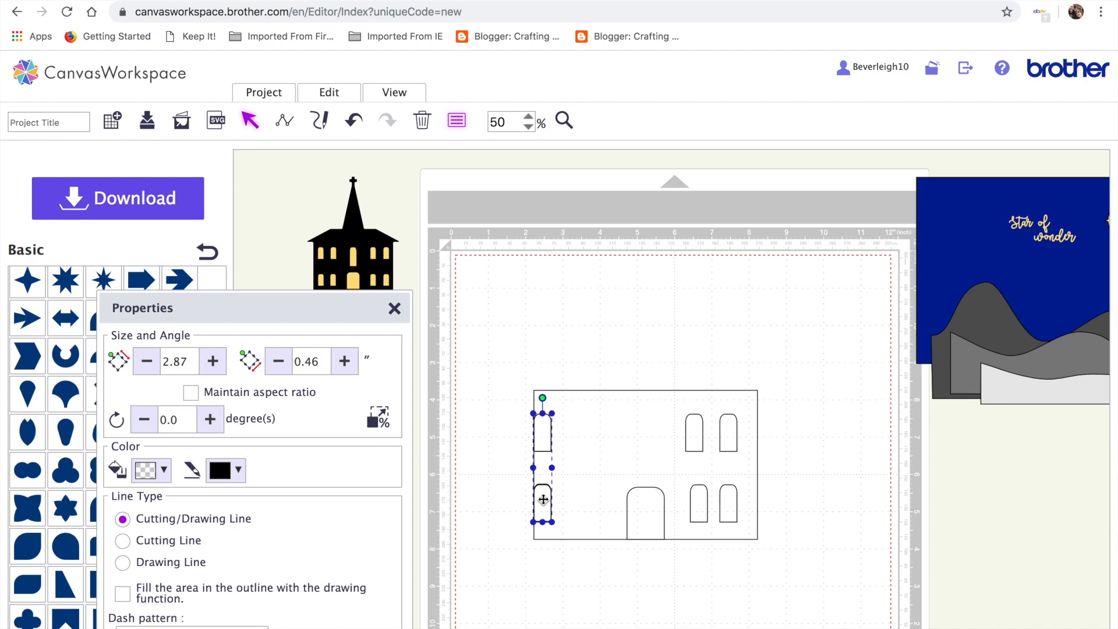
pyautogui.press('Right')
pyautogui.press('Right')
pyautogui.press('Right')
pyautogui.press('Right')
pyautogui.press('Right')
pyautogui.press('Right')
pyautogui.press('Right')
pyautogui.press('Right')
pyautogui.press('Right')
pyautogui.press('Right')
pyautogui.press('Right')
pyautogui.press('Right')
pyautogui.press('Right')
pyautogui.press('Right')
pyautogui.press('Right')
pyautogui.press('Right')
pyautogui.press('Right')
pyautogui.press('Right')
pyautogui.press('Right')
pyautogui.press('Right')
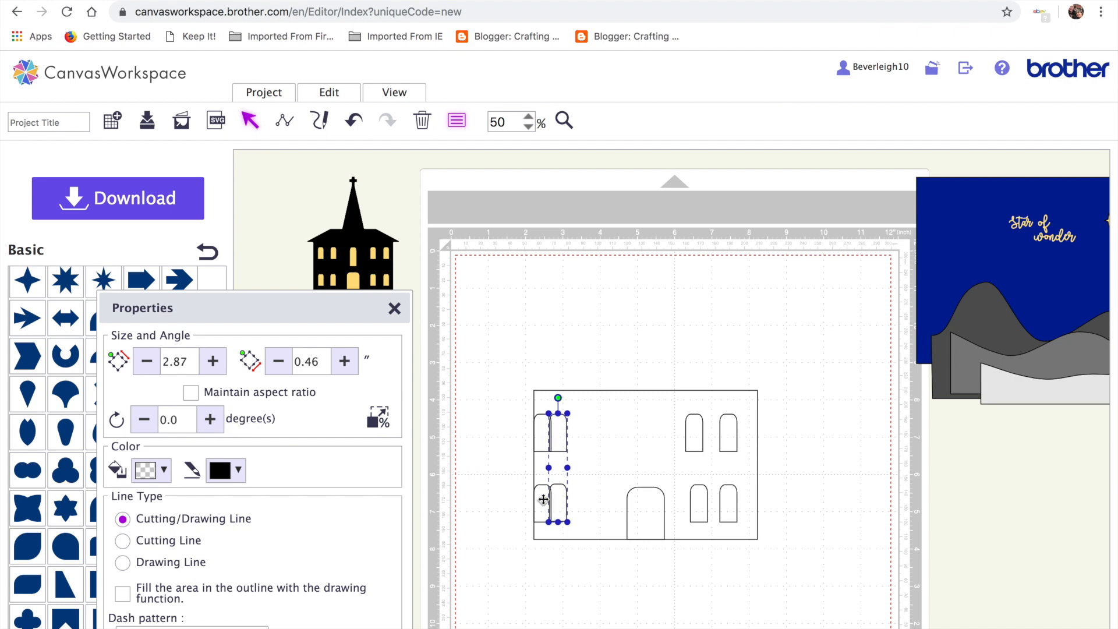
pyautogui.press('Right')
pyautogui.press('Right')
pyautogui.press('Right')
pyautogui.press('Right')
pyautogui.press('Right')
pyautogui.press('Right')
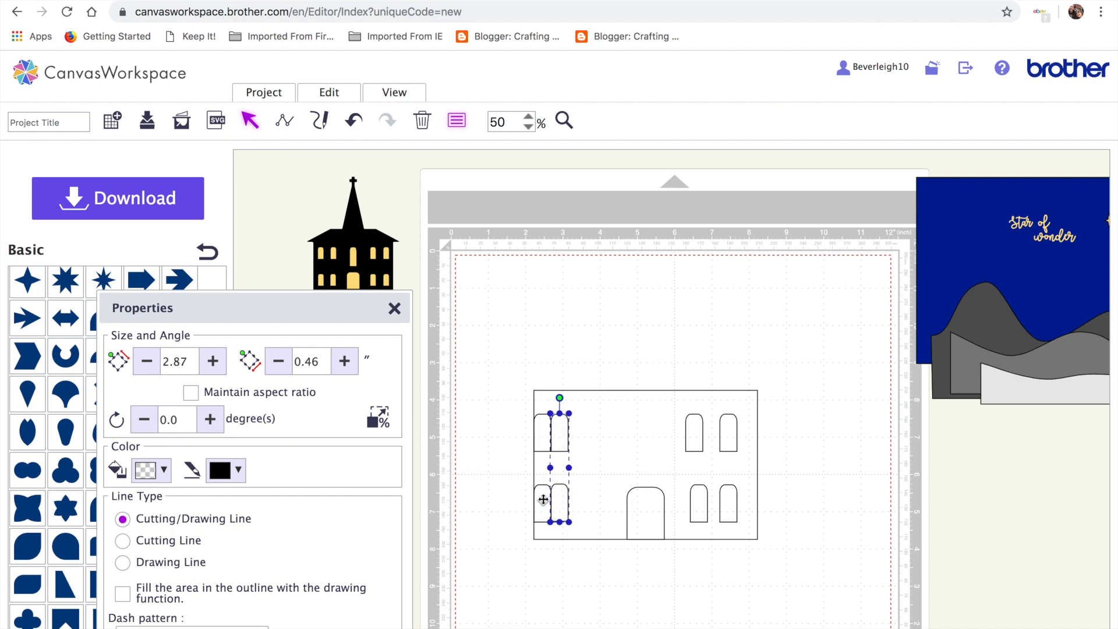
pyautogui.press('Right')
pyautogui.press('Right')
pyautogui.press('Right')
pyautogui.press('Right')
pyautogui.press('Right')
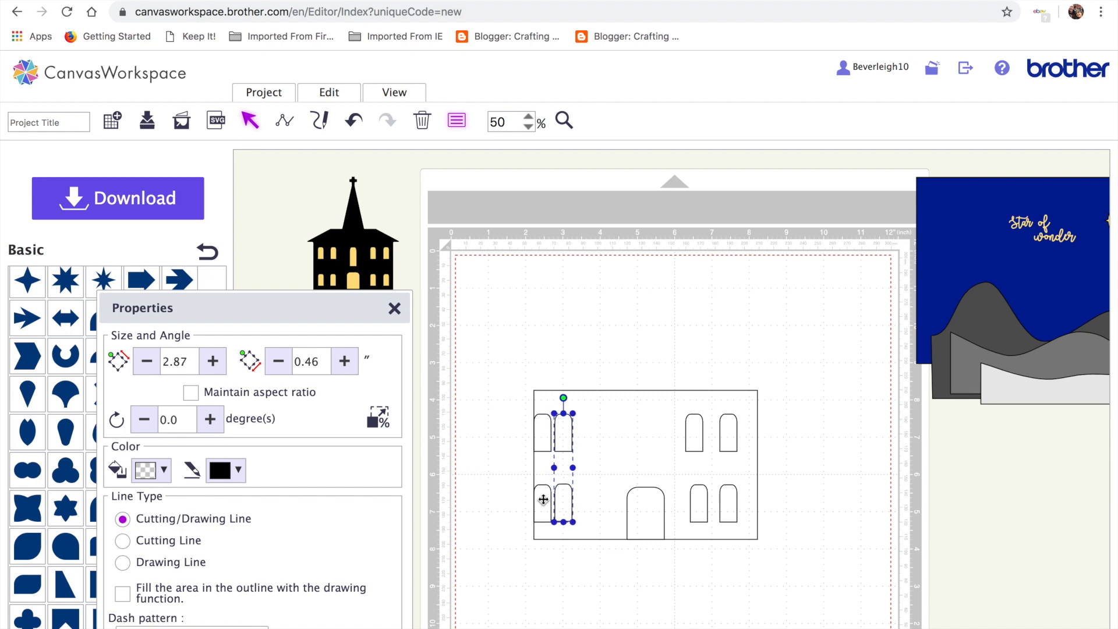
pyautogui.press('Right')
pyautogui.press('Right')
pyautogui.press('Right')
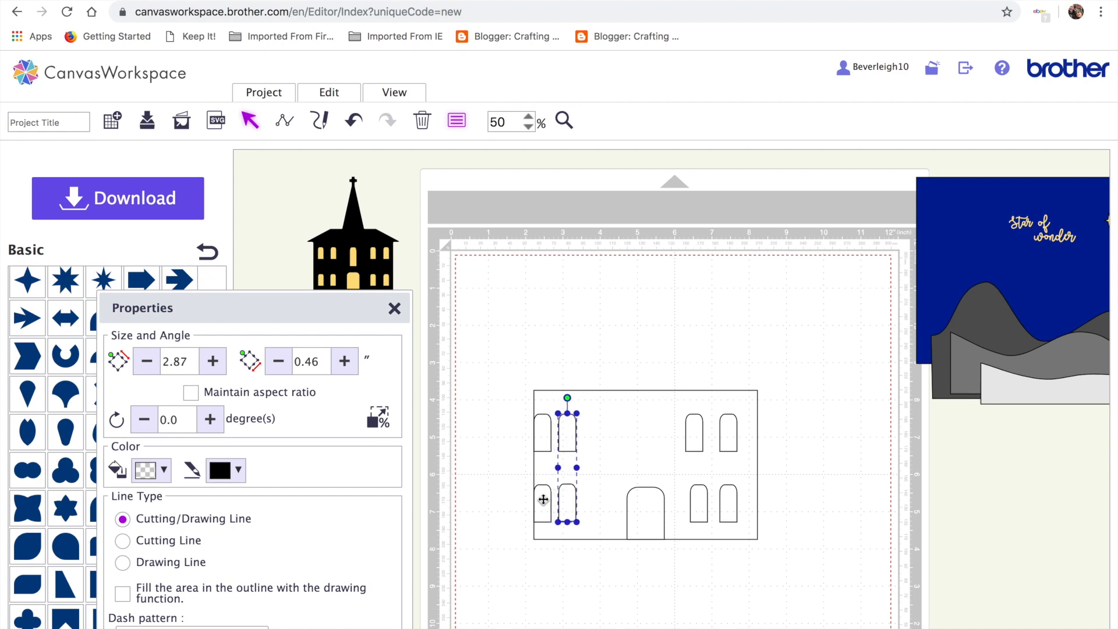
pyautogui.press('Right')
pyautogui.press('Right')
pyautogui.press('Right')
pyautogui.press('Right')
pyautogui.press('Right')
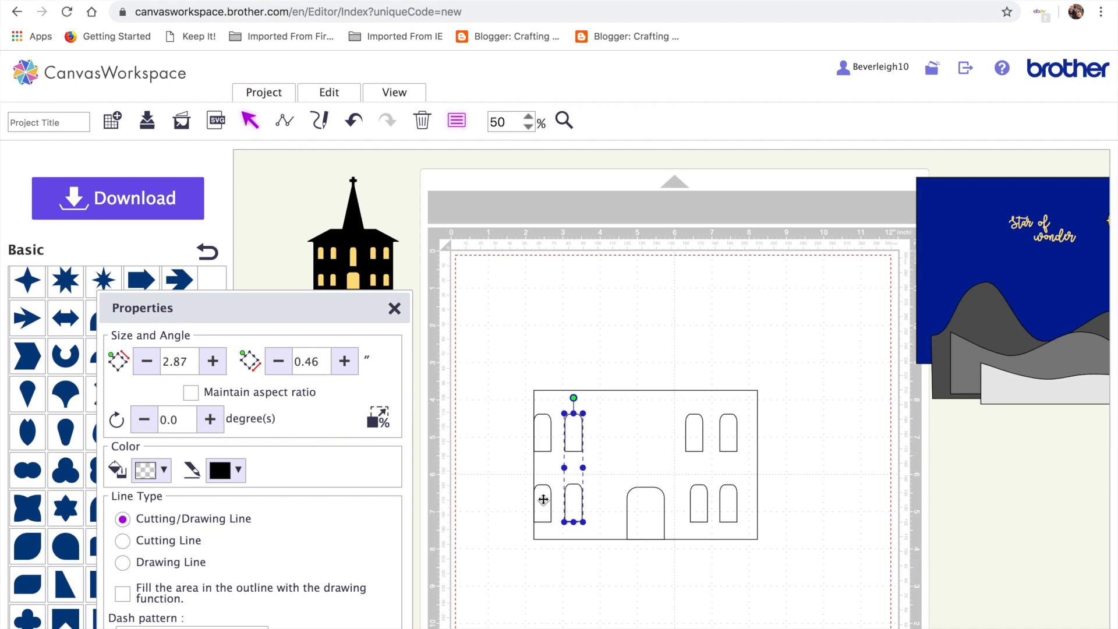
pyautogui.press('Right')
pyautogui.press('Right')
pyautogui.press('Right')
pyautogui.press('Right')
pyautogui.press('Right')
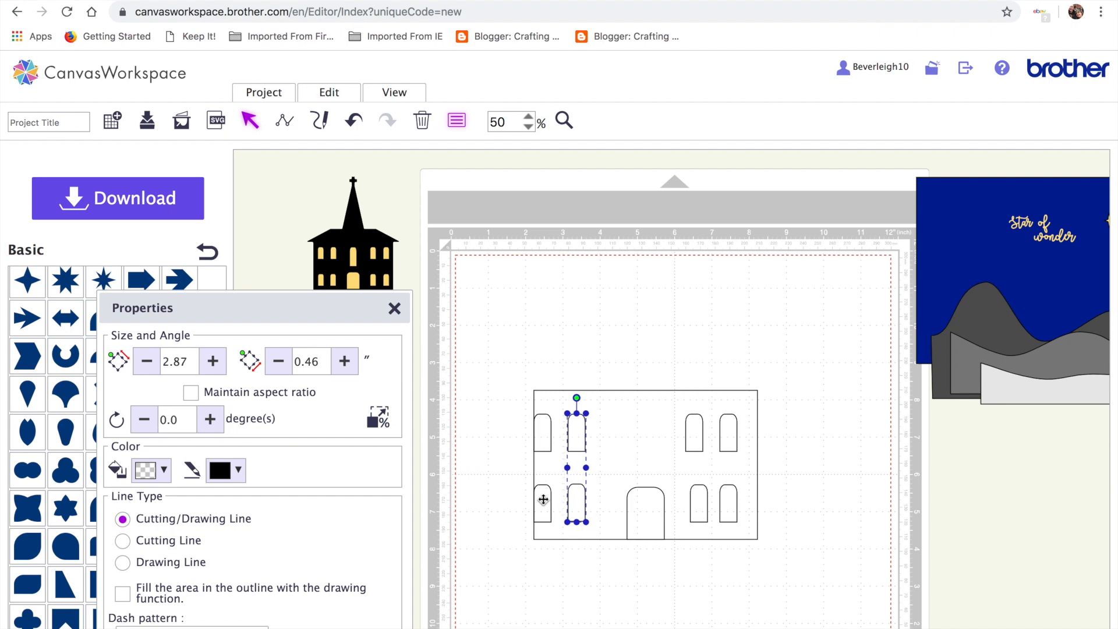
pyautogui.press('Right')
pyautogui.press('Right')
pyautogui.press('Right')
pyautogui.press('Right')
pyautogui.press('Right')
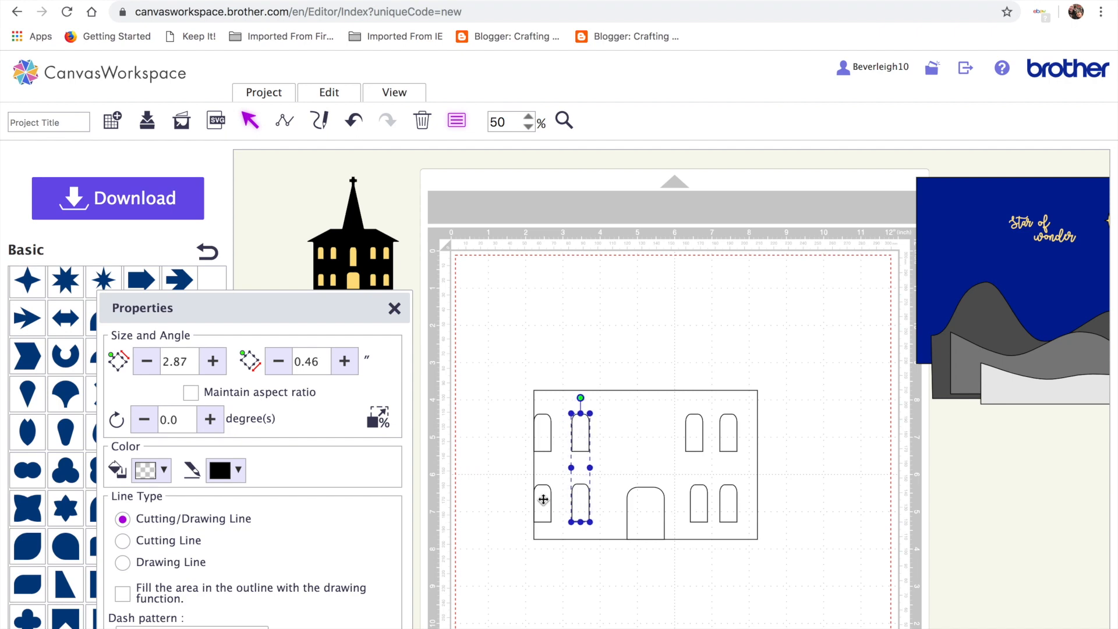
pyautogui.press('Right')
pyautogui.press('Right')
pyautogui.press('Right')
pyautogui.press('Right')
pyautogui.press('Right')
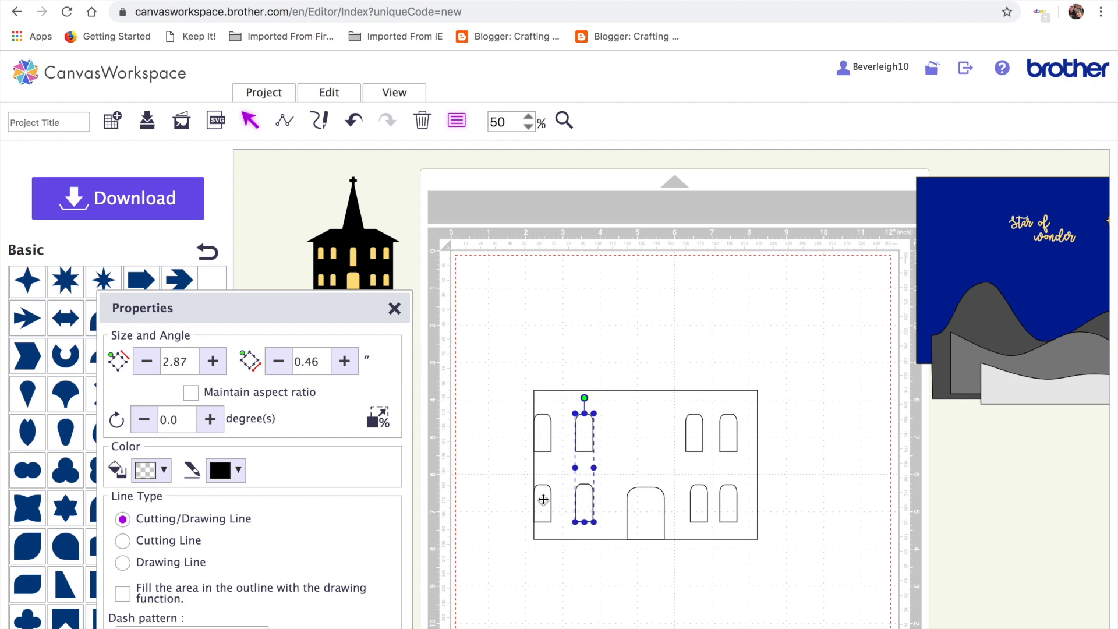
pyautogui.press('Right')
pyautogui.press('Right')
pyautogui.press('Right')
pyautogui.press('Right')
pyautogui.press('Right')
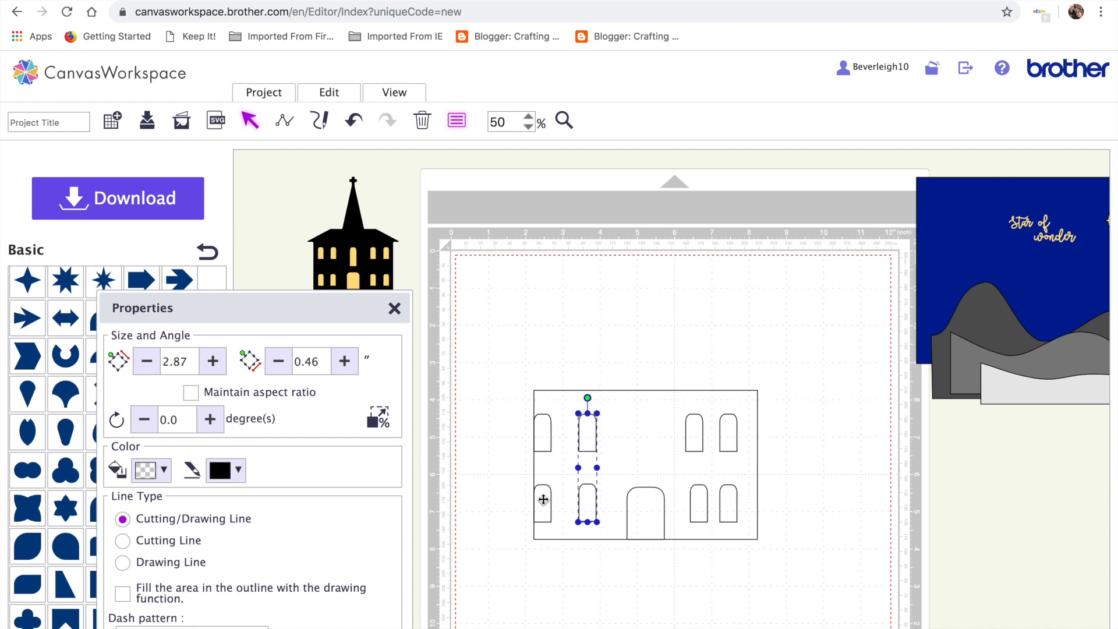
pyautogui.press('Right')
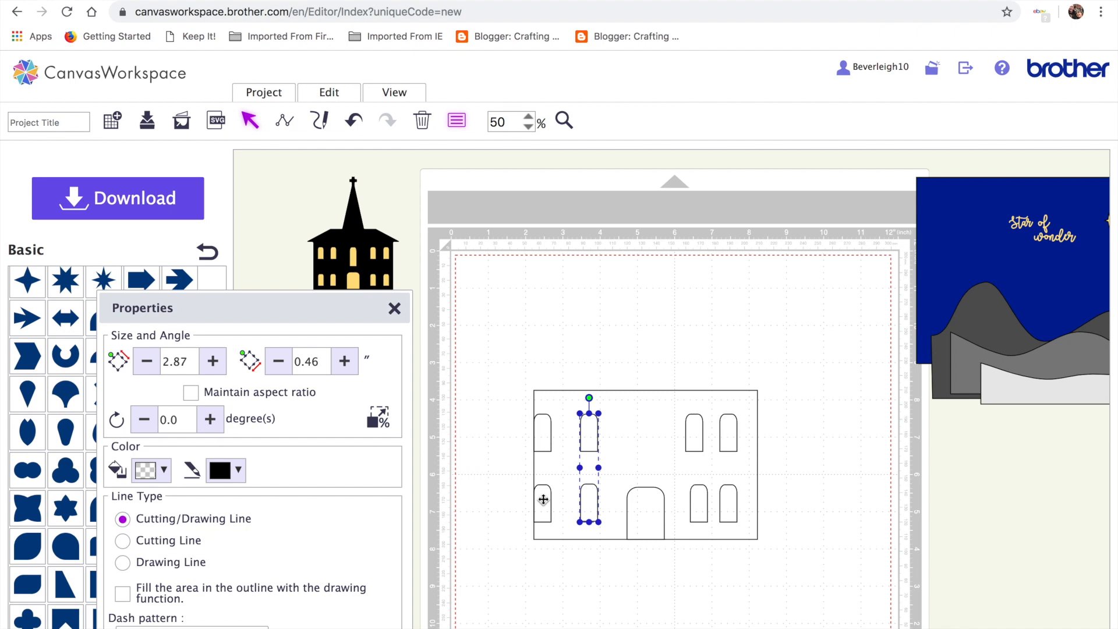
pyautogui.press('Right')
pyautogui.press('Right')
pyautogui.press('Right')
pyautogui.press('Right')
pyautogui.press('Right')
pyautogui.press('Right')
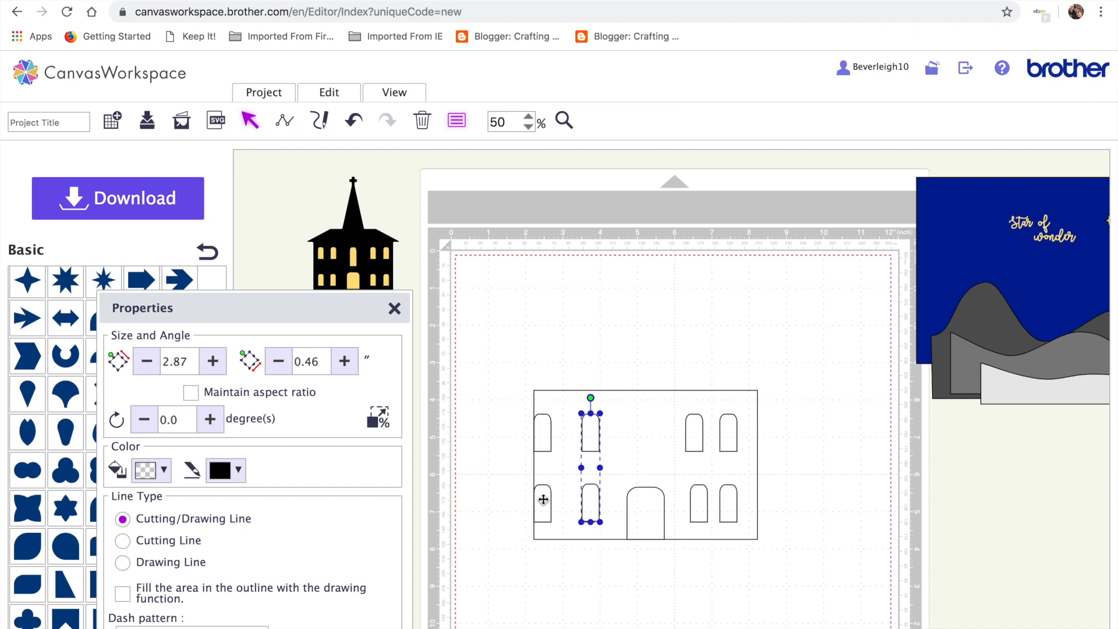
pyautogui.press('Right')
pyautogui.press('Right')
pyautogui.press('Right')
pyautogui.press('Right')
pyautogui.press('Right')
pyautogui.press('Right')
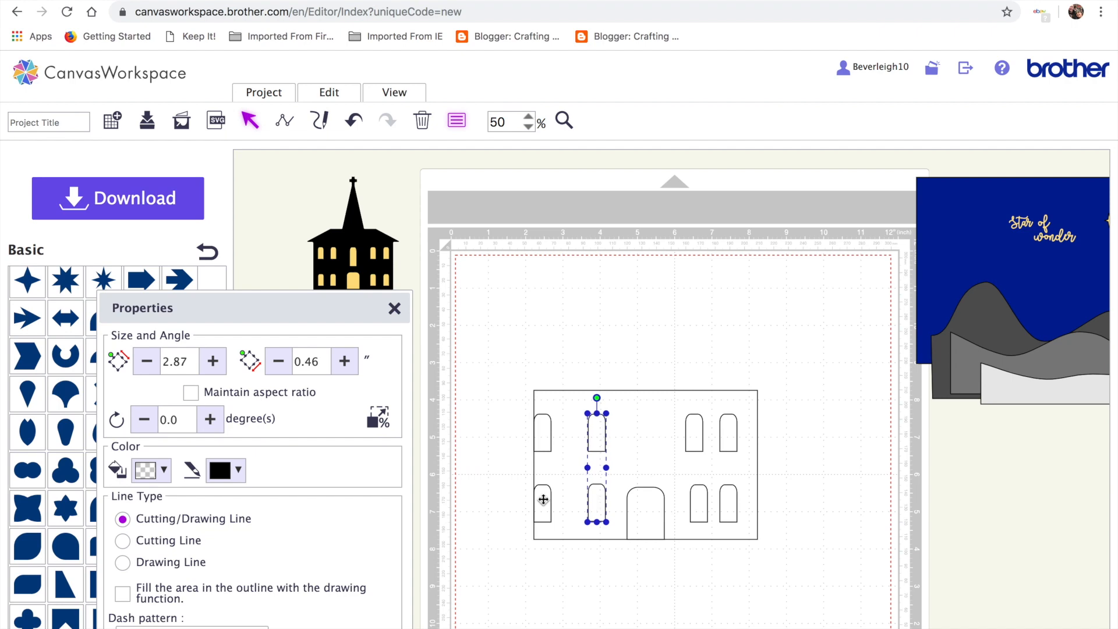
# Nudge the outer window column to the right, about 0.5 inch in from the building's left edge, and clear the selection.
pyautogui.click(541, 444)
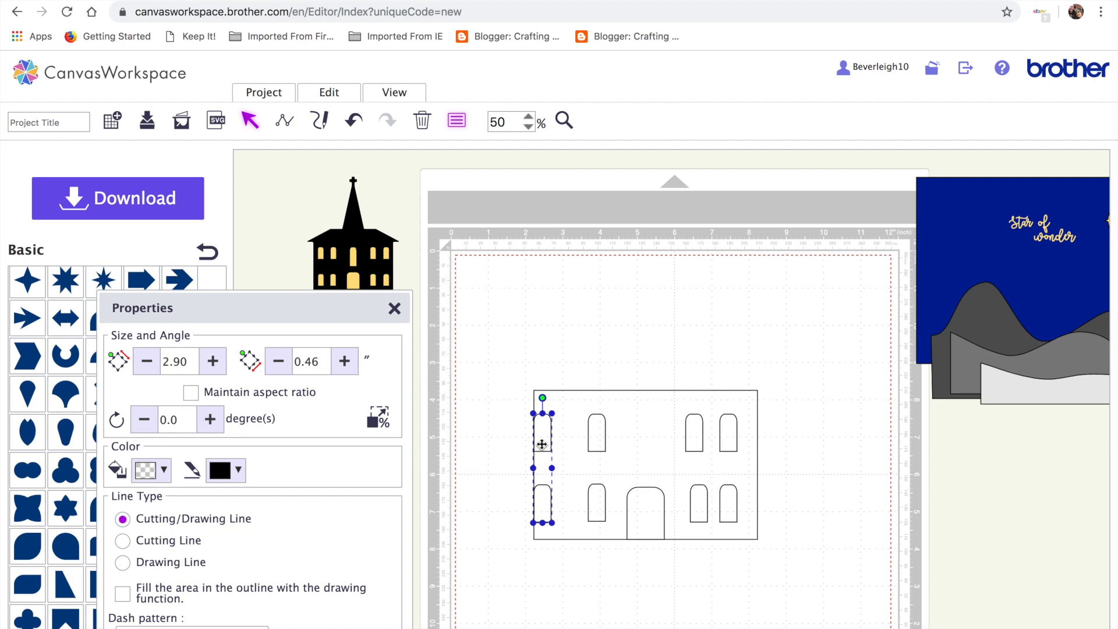
pyautogui.press('Right')
pyautogui.press('Right')
pyautogui.press('Right')
pyautogui.press('Right')
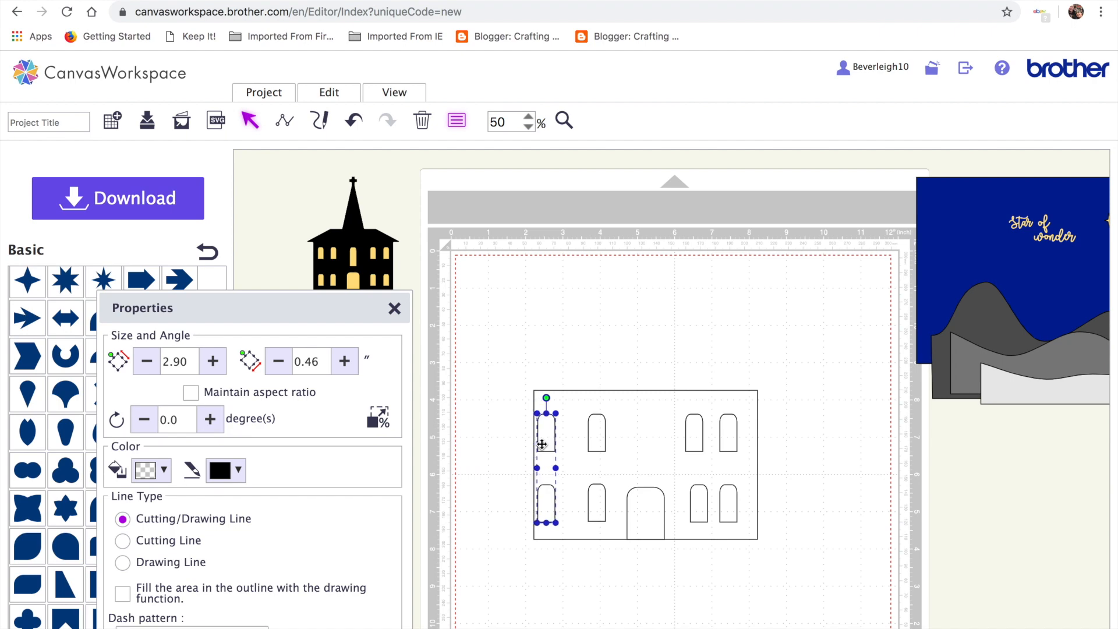
pyautogui.press('Right')
pyautogui.press('Right')
pyautogui.press('Right')
pyautogui.press('Right')
pyautogui.press('Right')
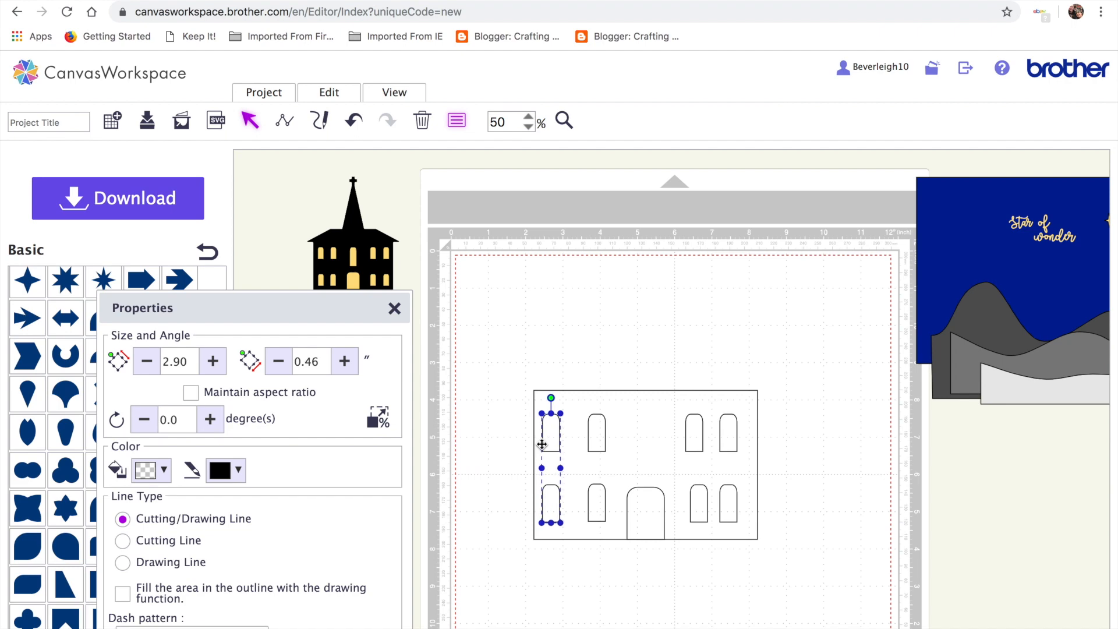
pyautogui.press('Right')
pyautogui.press('Right')
pyautogui.press('Right')
pyautogui.press('Right')
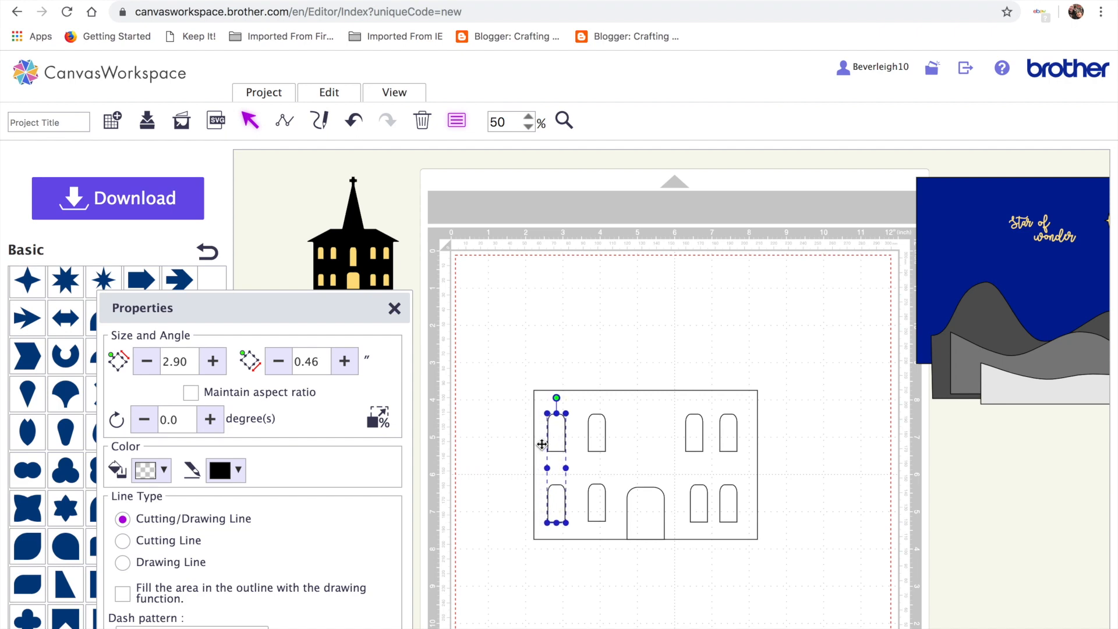
pyautogui.press('Right')
pyautogui.press('Right')
pyautogui.press('Right')
pyautogui.press('Right')
pyautogui.press('Right')
pyautogui.press('Right')
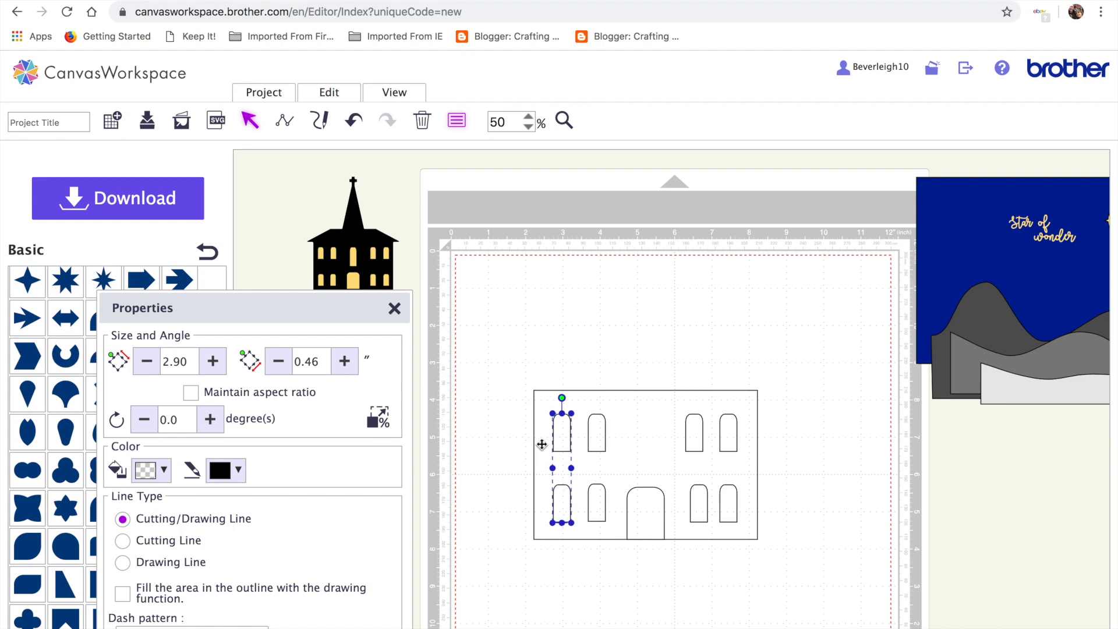
pyautogui.click(617, 354)
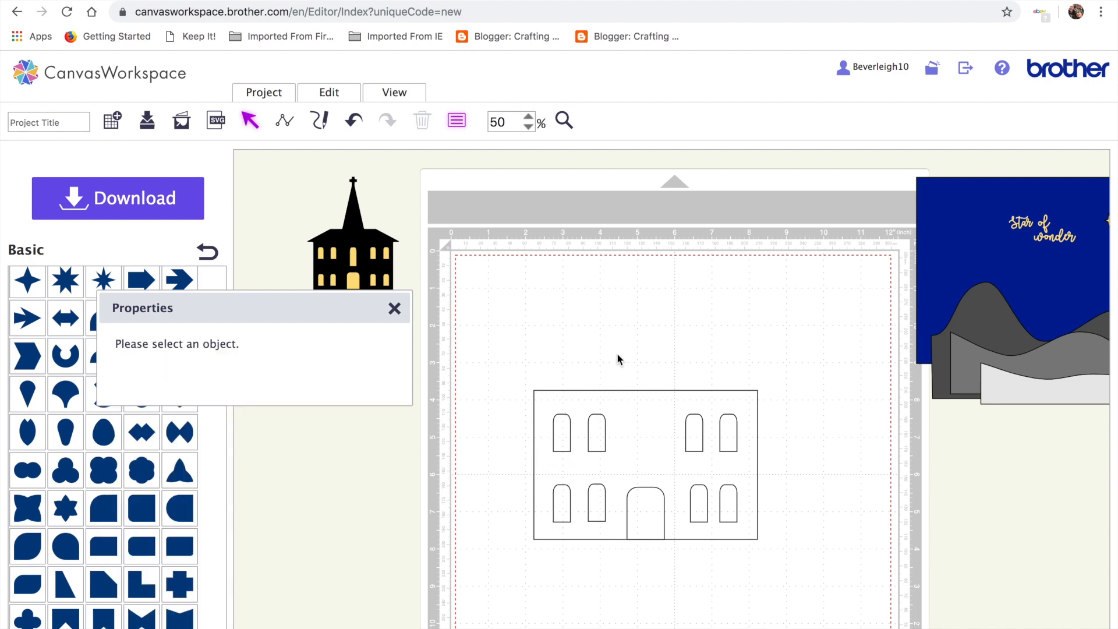
# Nudge the outermost window column on the building's left side slightly to the right, and clear the selection.
pyautogui.click(563, 433)
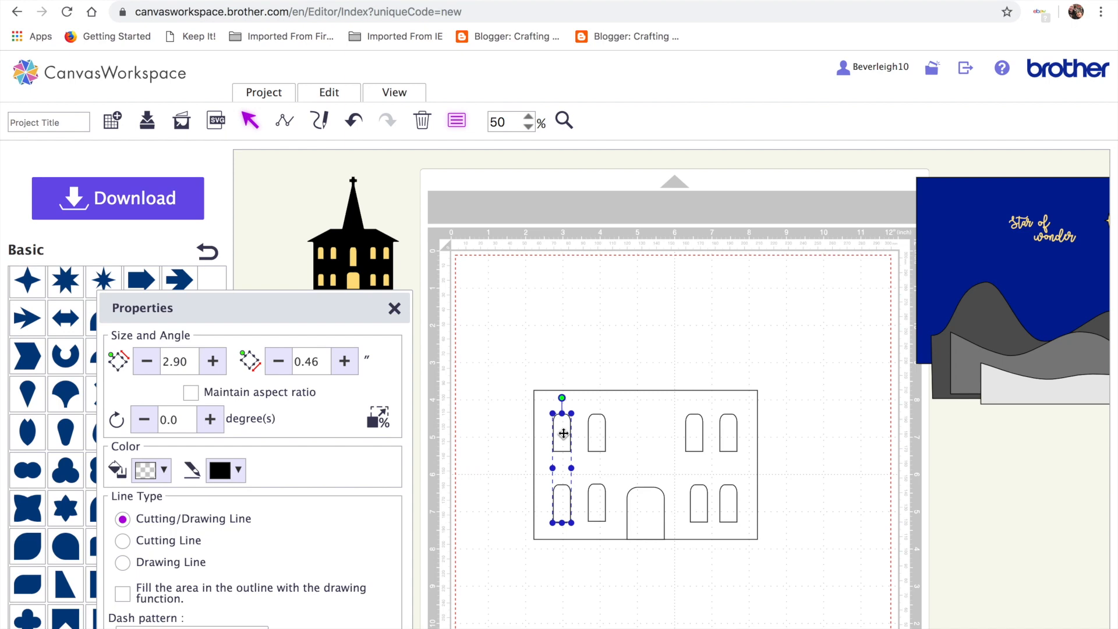
pyautogui.press('Right')
pyautogui.press('Right')
pyautogui.press('Right')
pyautogui.press('Right')
pyautogui.press('Right')
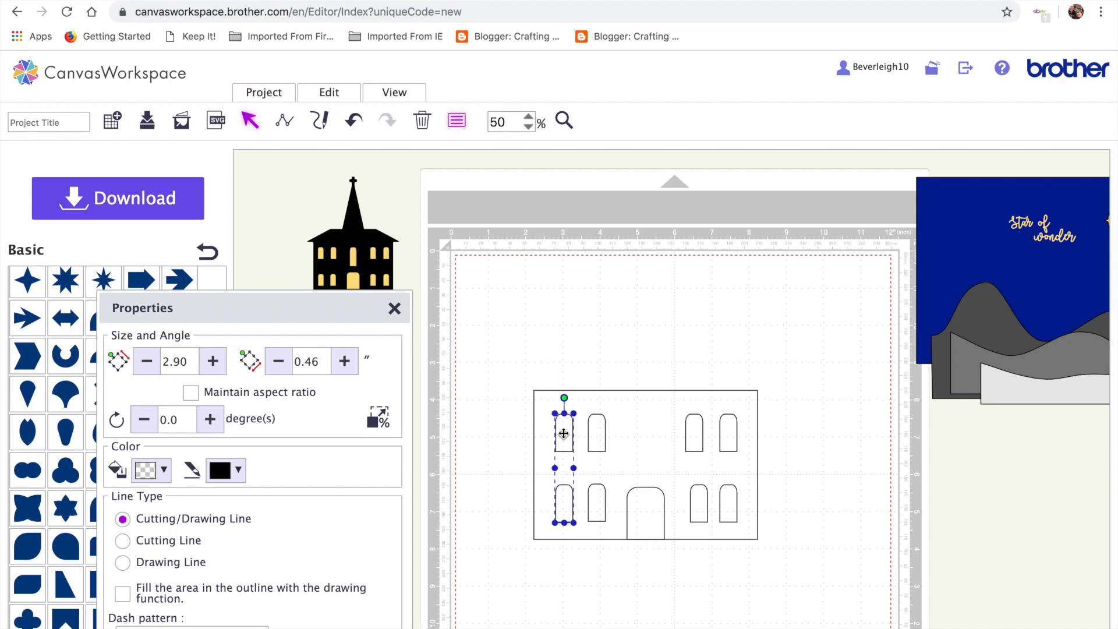
pyautogui.click(686, 337)
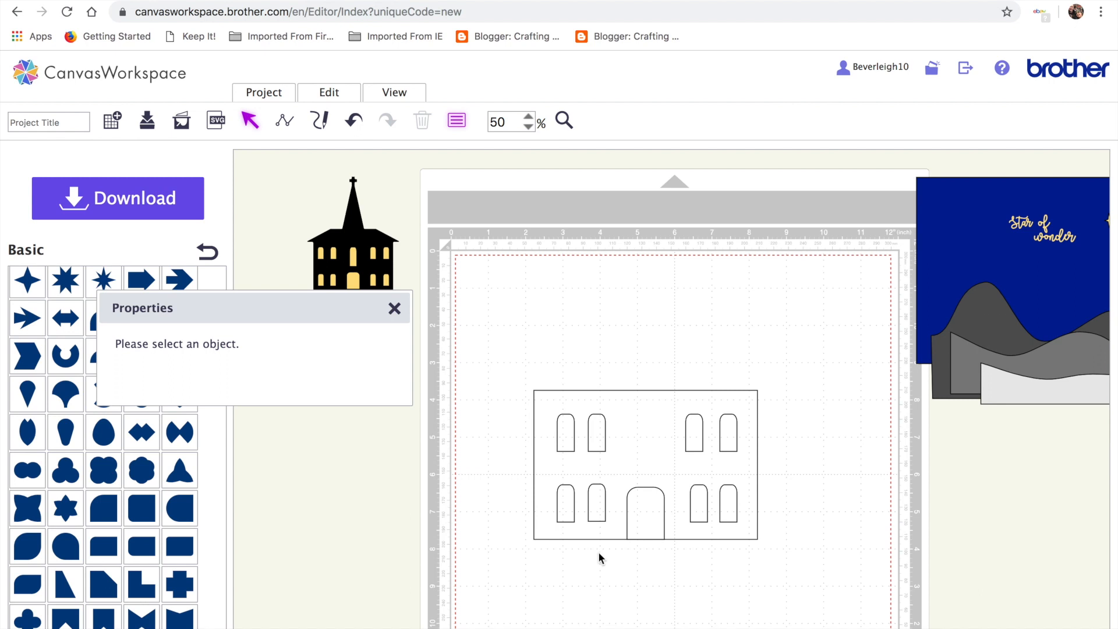
# Align the two grouped window columns left of the door along their bottom edges, and clear the selection.
pyautogui.click(565, 444)
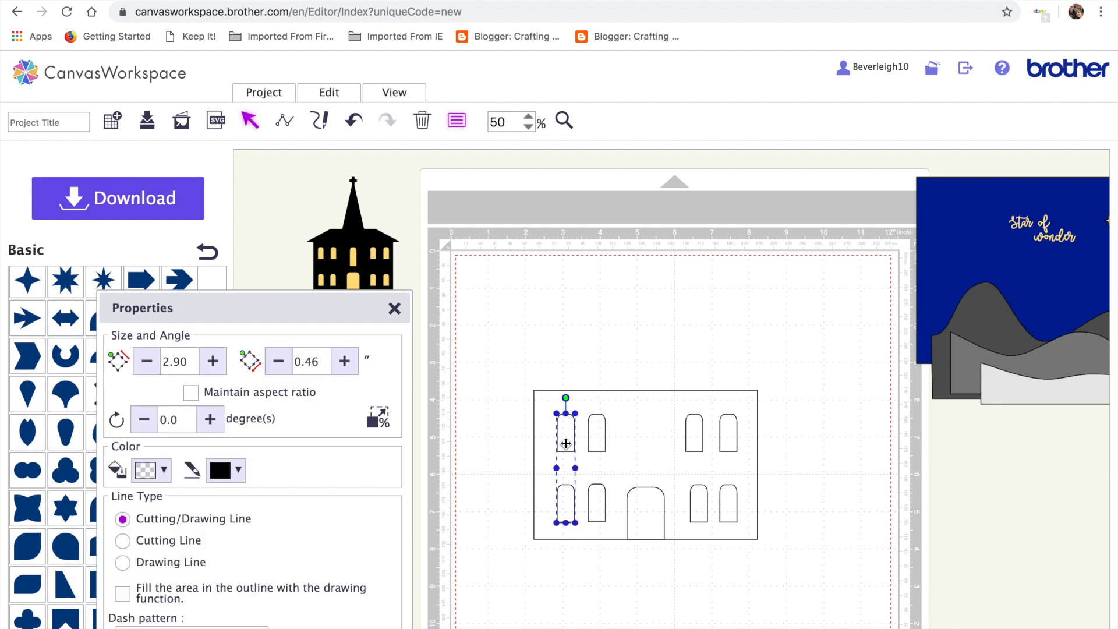
pyautogui.keyDown('shift'); pyautogui.click(596, 439); pyautogui.keyUp('shift')
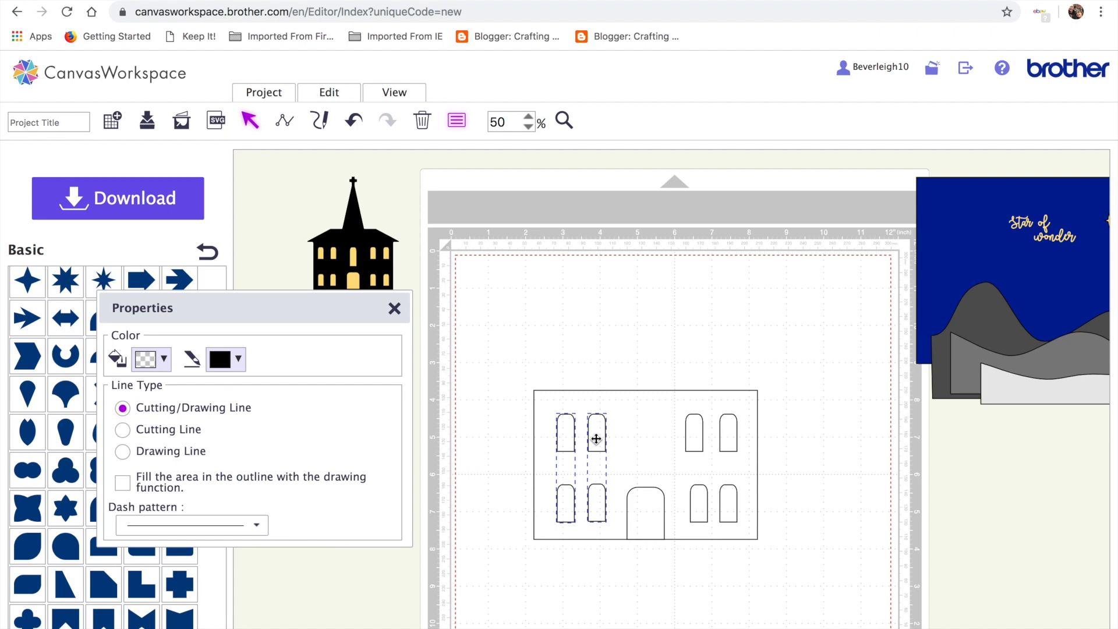
pyautogui.click(349, 95)
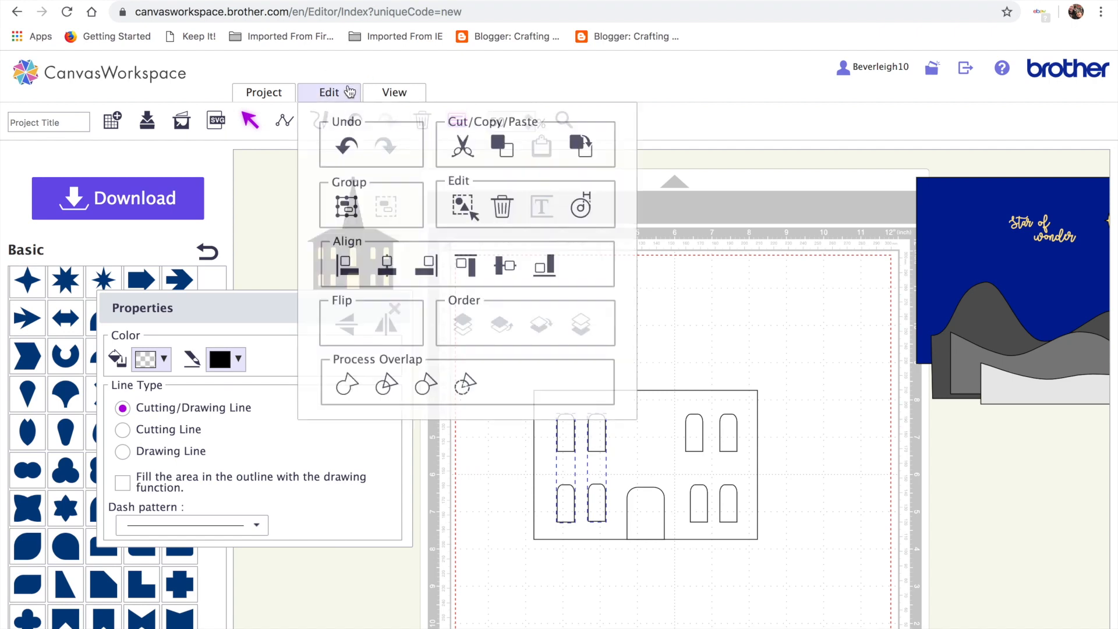
pyautogui.click(544, 267)
pyautogui.click(681, 334)
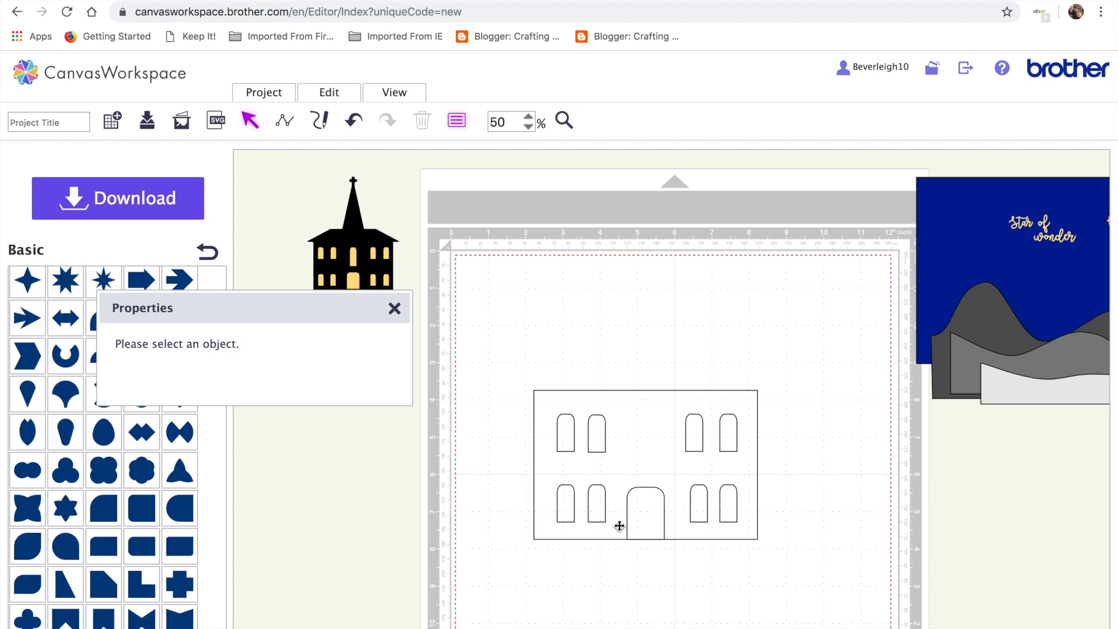
# Group the two window columns left of the door into one object.
pyautogui.click(564, 433)
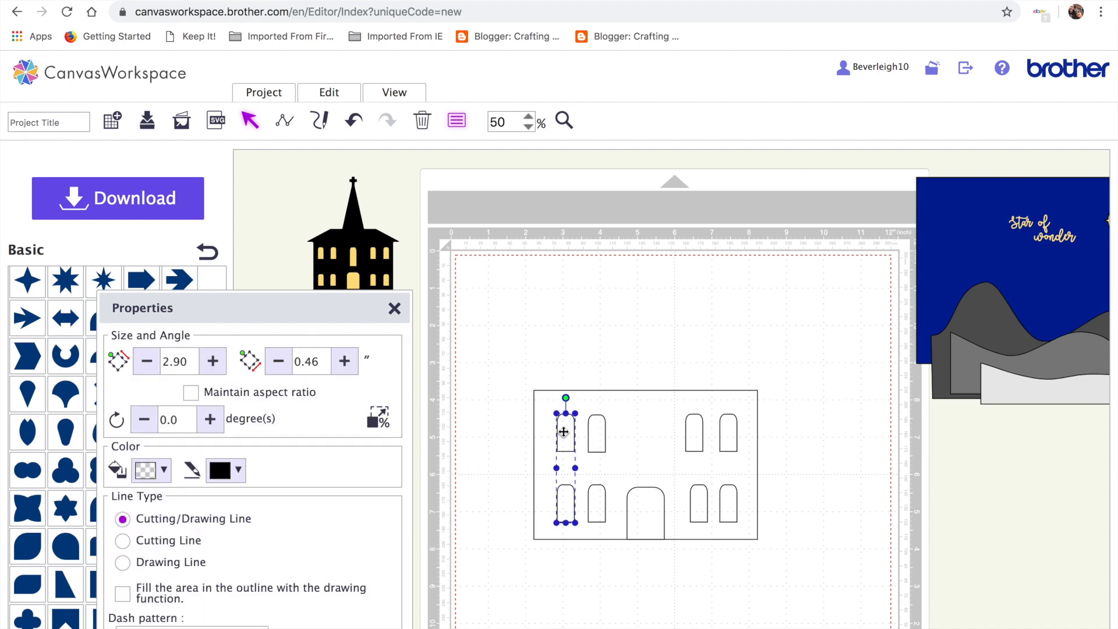
pyautogui.keyDown('shift'); pyautogui.click(592, 433); pyautogui.keyUp('shift')
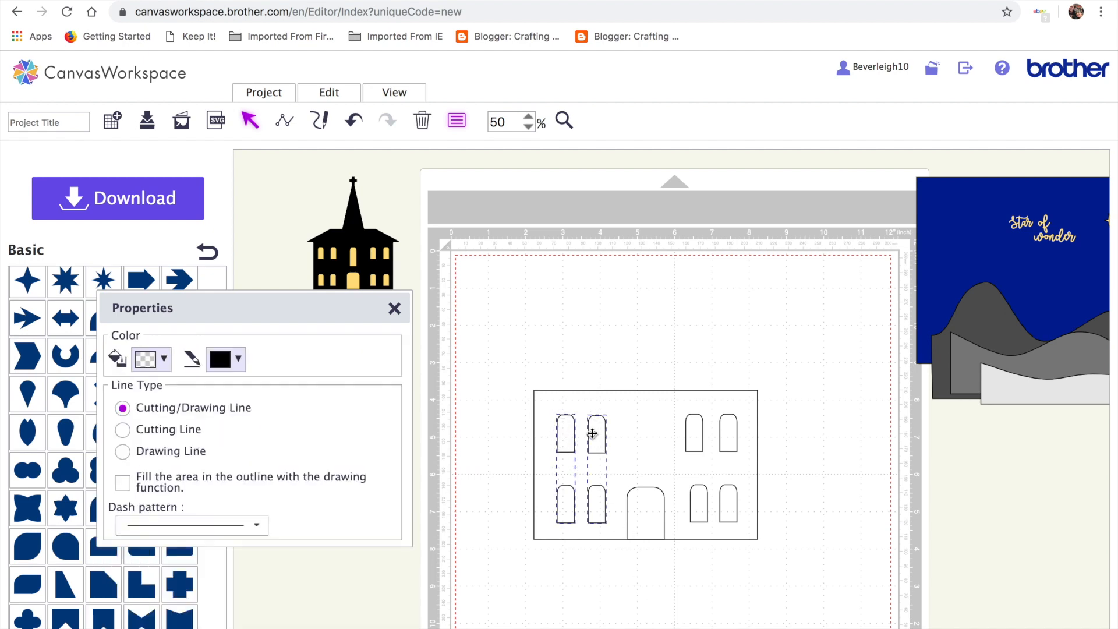
pyautogui.click(328, 92)
pyautogui.click(347, 216)
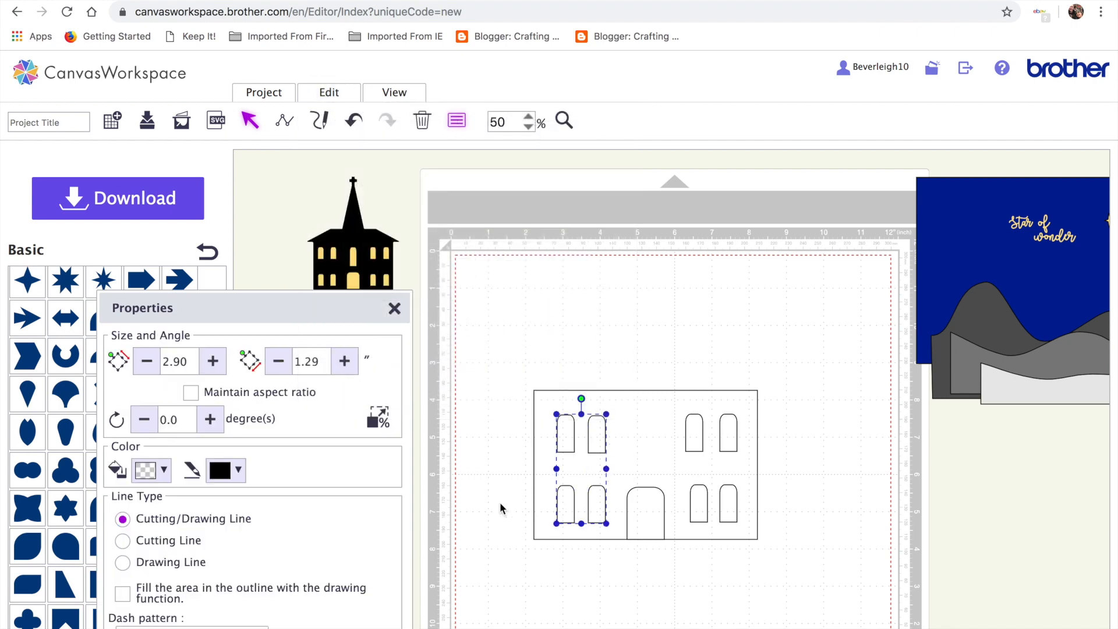
# Try grouping the left windows with the building outline and moving them, and undo these changes.
pyautogui.keyDown('shift'); pyautogui.click(626, 446); pyautogui.keyUp('shift')
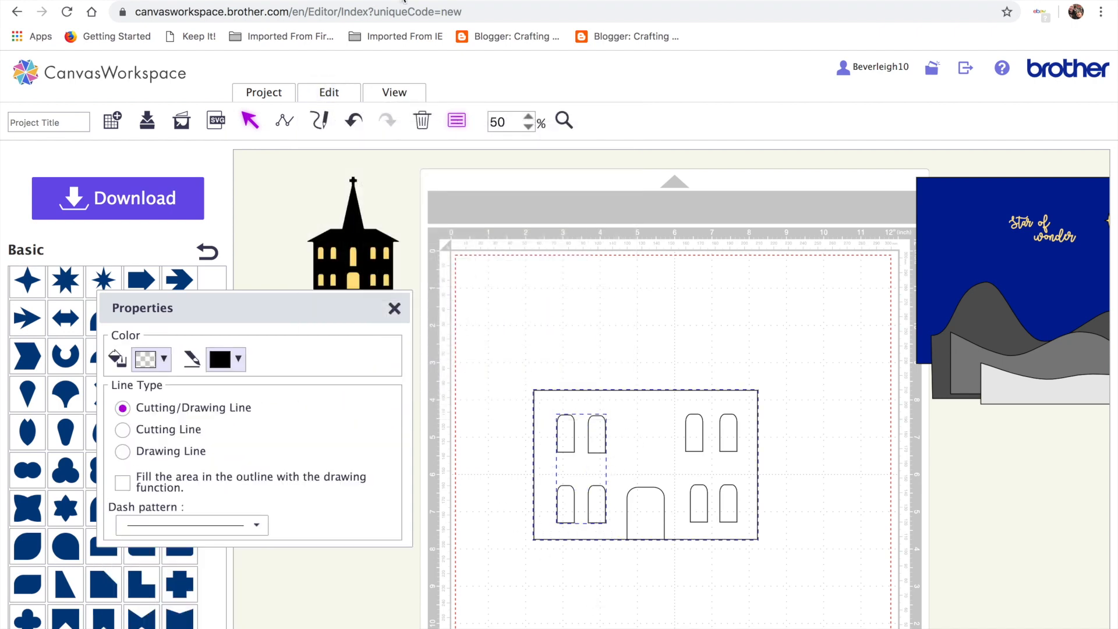
pyautogui.click(328, 92)
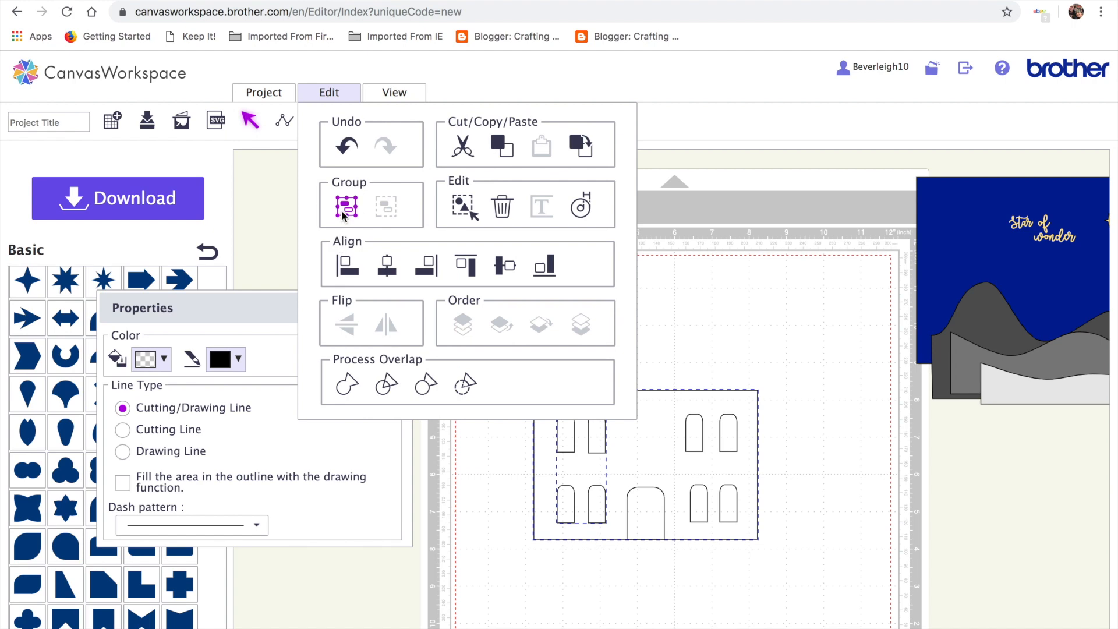
pyautogui.click(344, 214)
pyautogui.moveTo(627, 457)
pyautogui.mouseDown()
pyautogui.moveTo(636, 419)
pyautogui.moveTo(611, 456)
pyautogui.moveTo(631, 480)
pyautogui.moveTo(631, 460)
pyautogui.mouseUp()
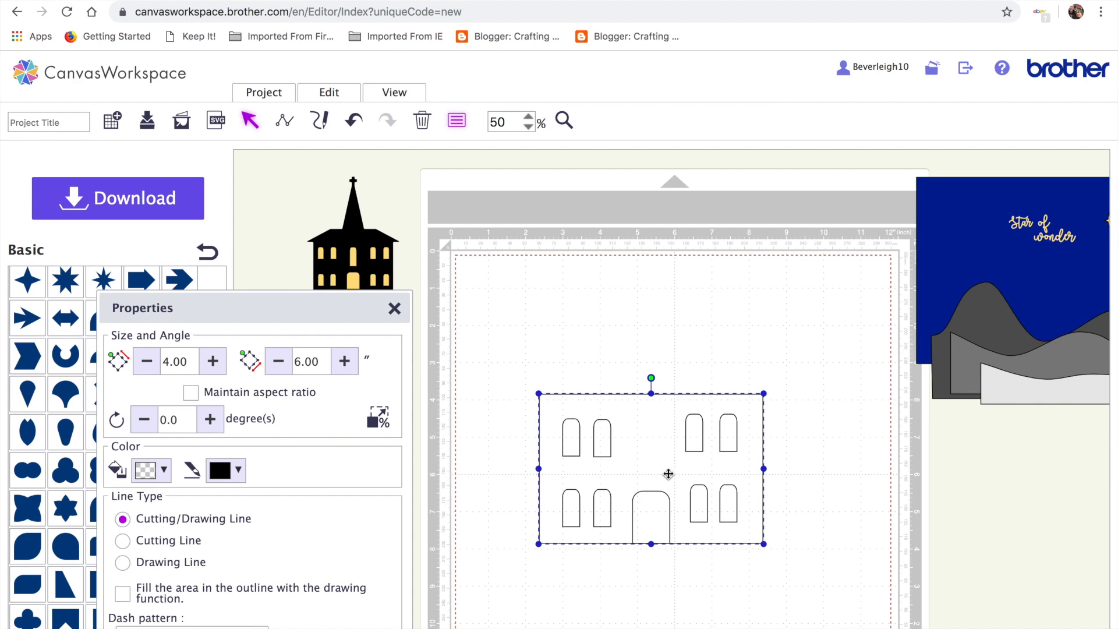
pyautogui.click(603, 449)
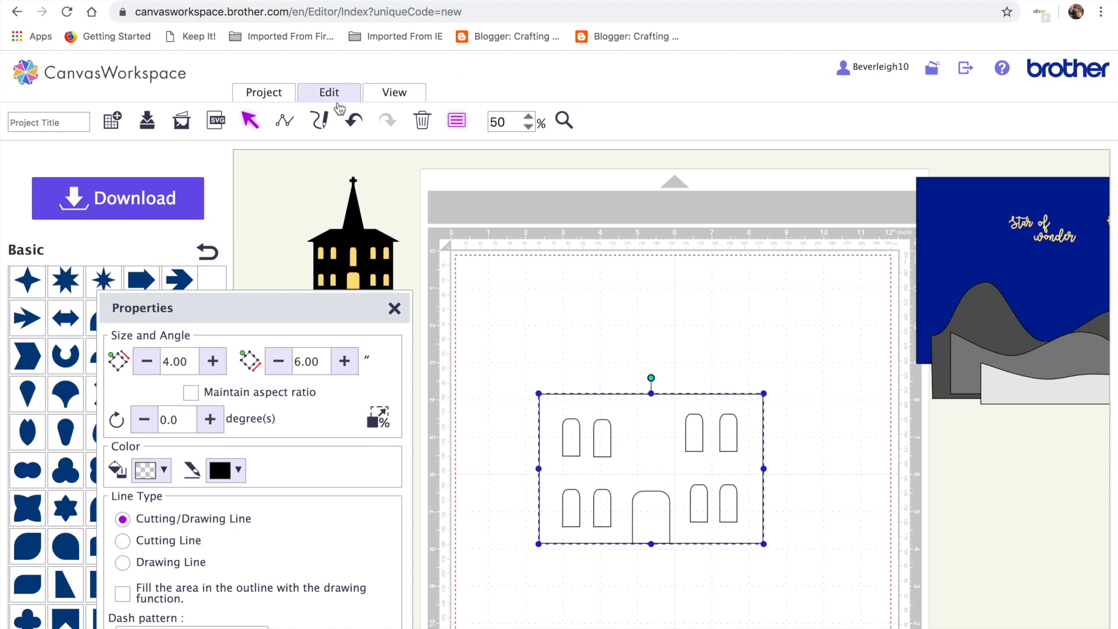
pyautogui.click(349, 124)
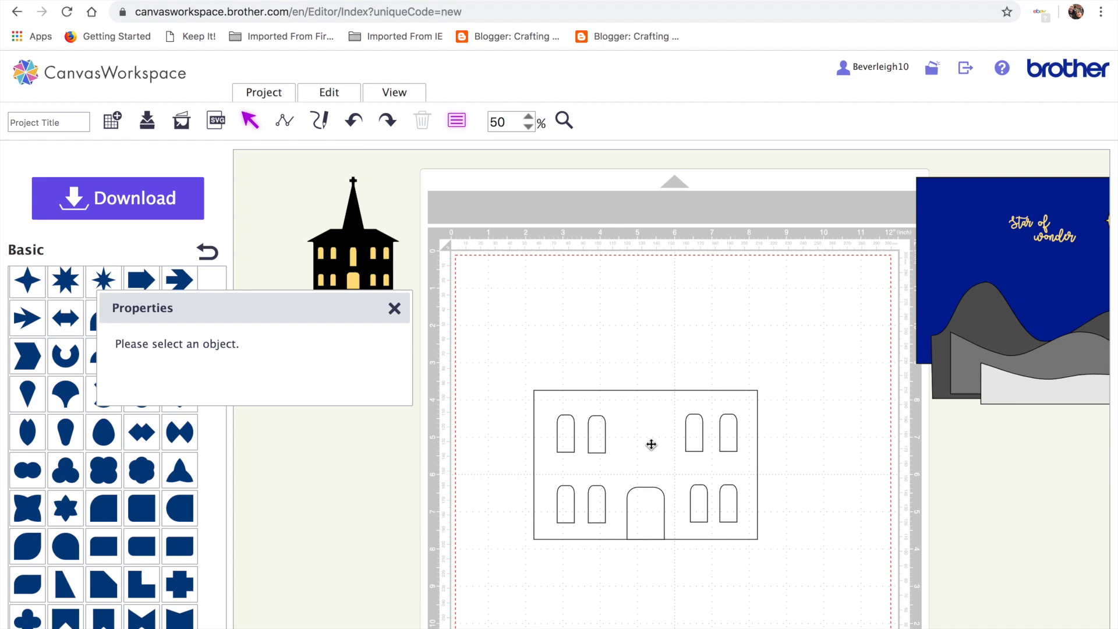
pyautogui.moveTo(599, 448); pyautogui.dragTo(598, 441)
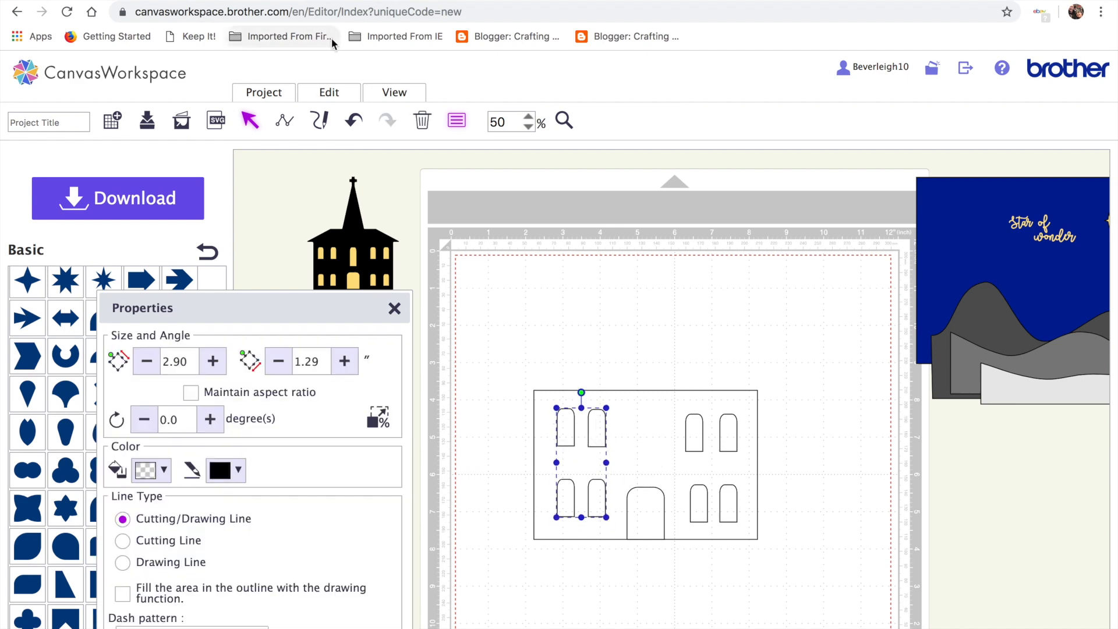
pyautogui.click(353, 121)
pyautogui.click(699, 438)
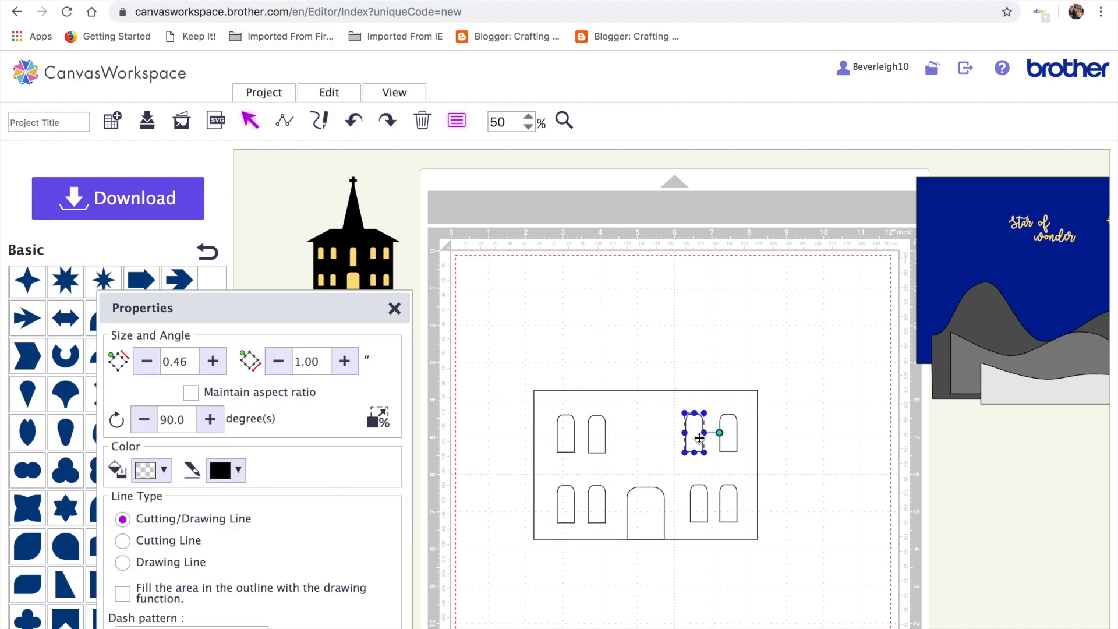
pyautogui.keyDown('shift'); pyautogui.click(598, 431); pyautogui.keyUp('shift')
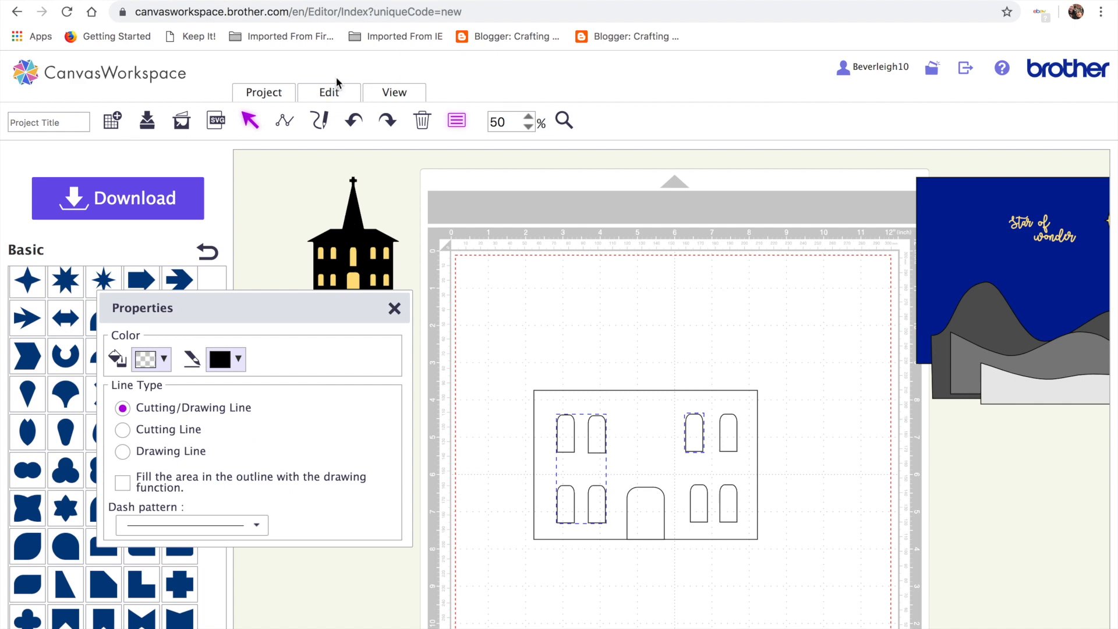
pyautogui.click(331, 93)
pyautogui.click(669, 309)
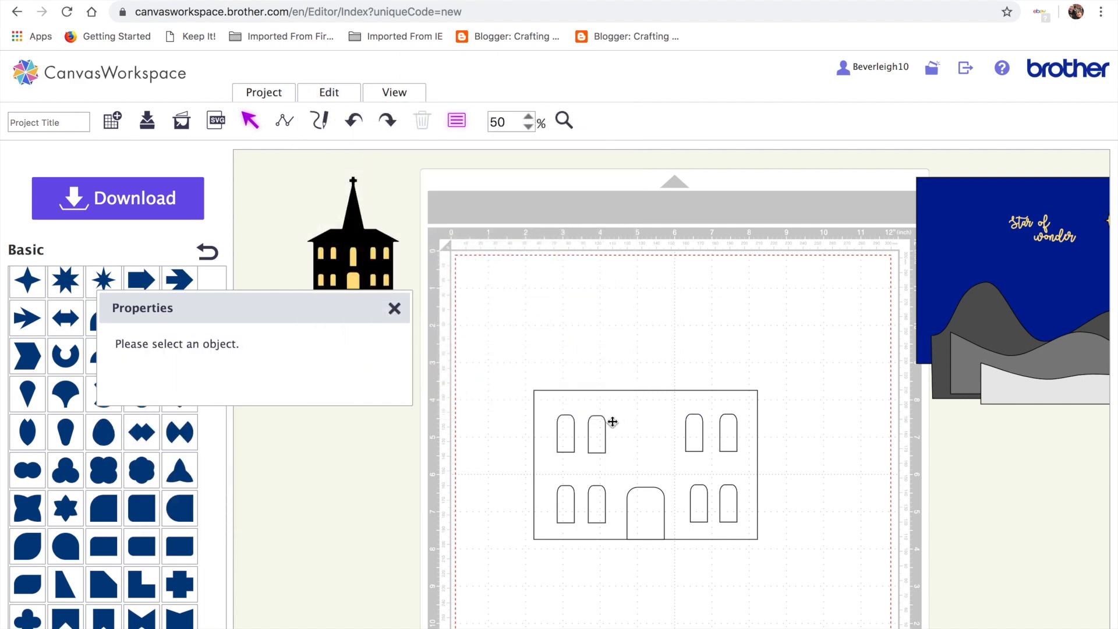
# Ungroup the combined object on the left side into its two window columns, and clear the selection.
pyautogui.click(612, 421)
pyautogui.click(338, 95)
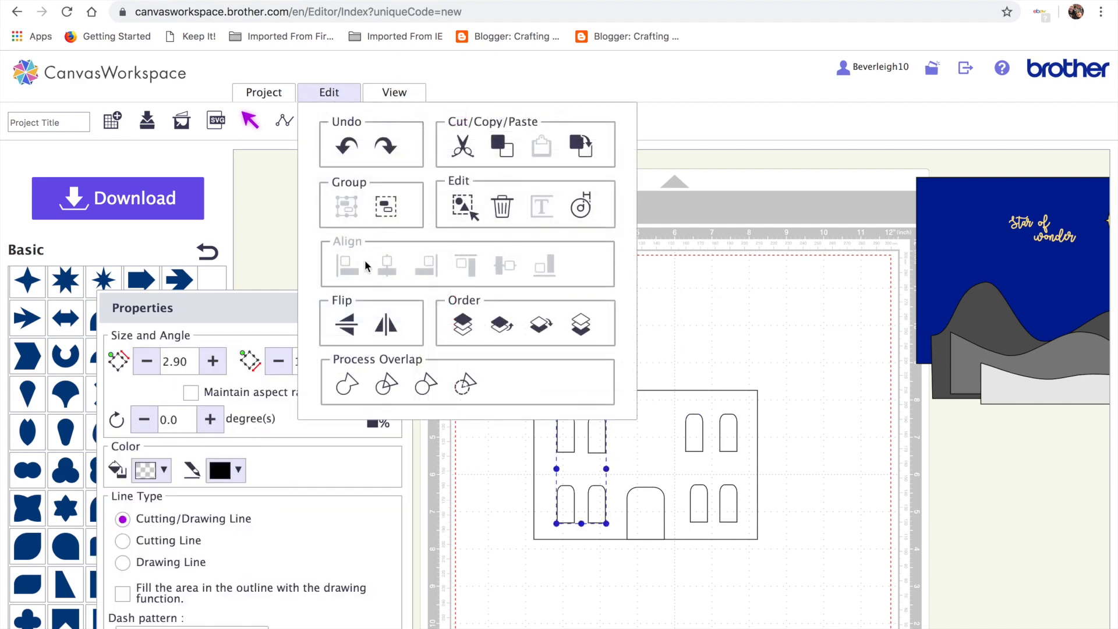
pyautogui.click(386, 206)
pyautogui.click(629, 384)
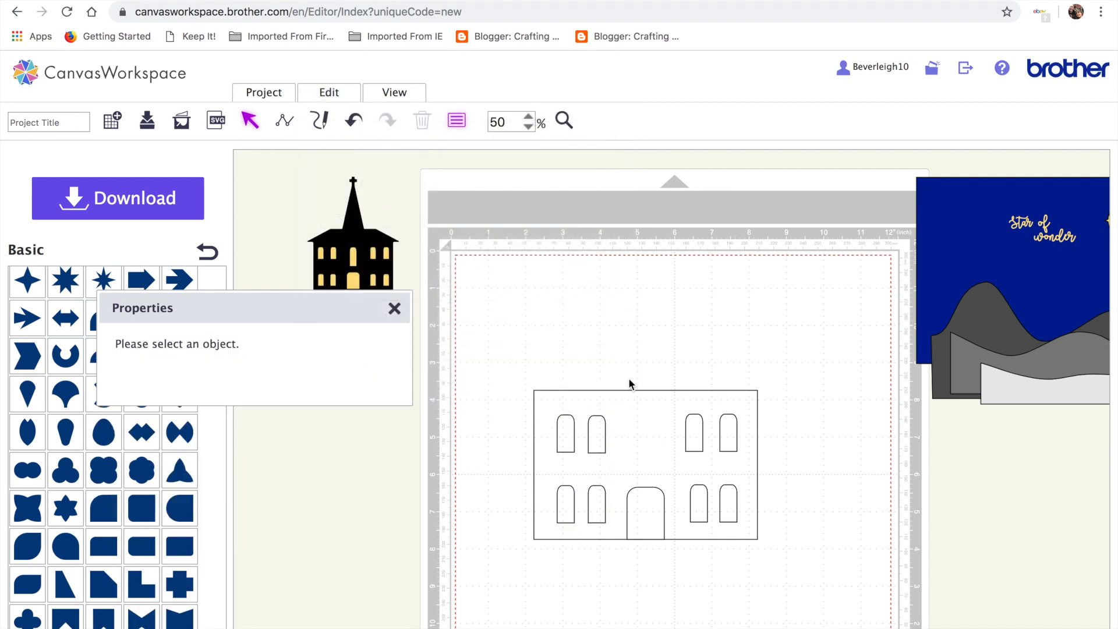
# Ungroup the window column just left of the door into separate upper and lower windows, and clear the selection.
pyautogui.click(598, 432)
pyautogui.click(339, 99)
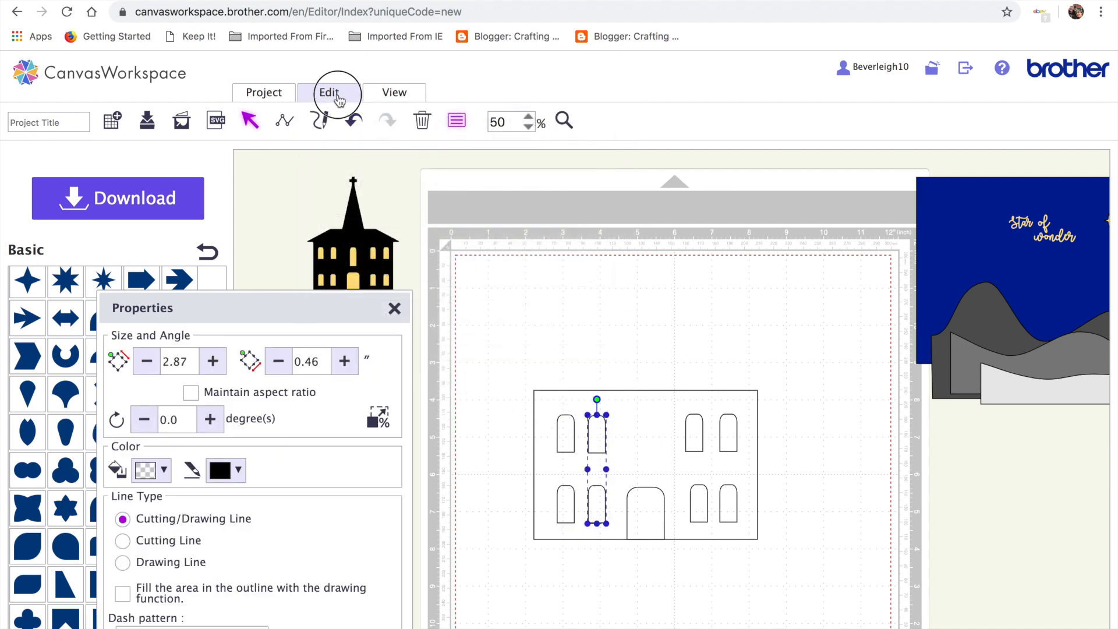
pyautogui.click(386, 206)
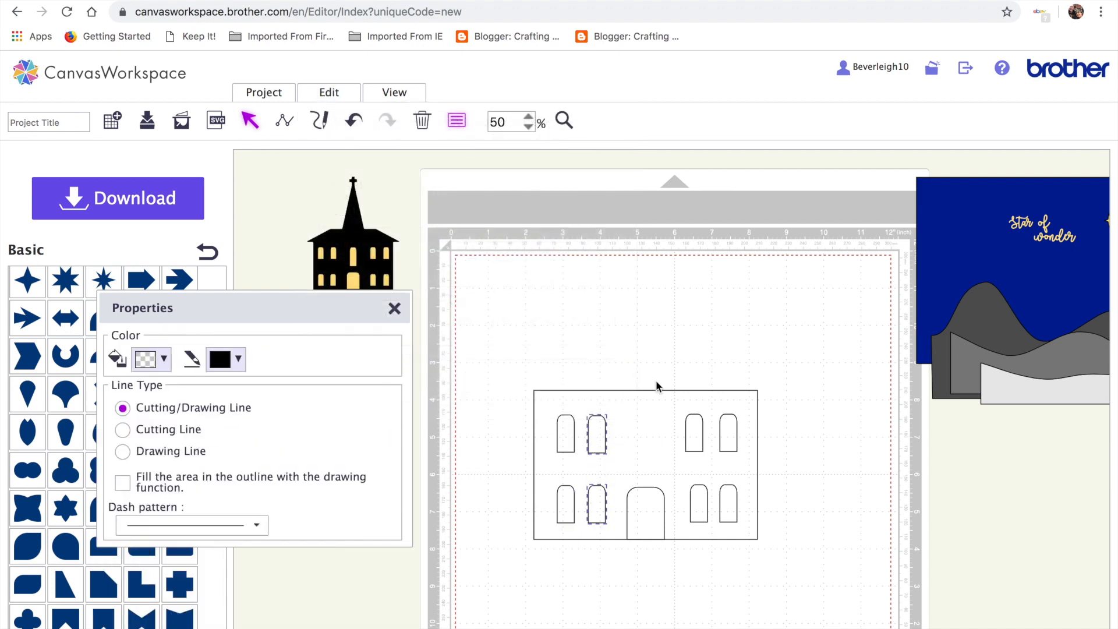
pyautogui.click(673, 329)
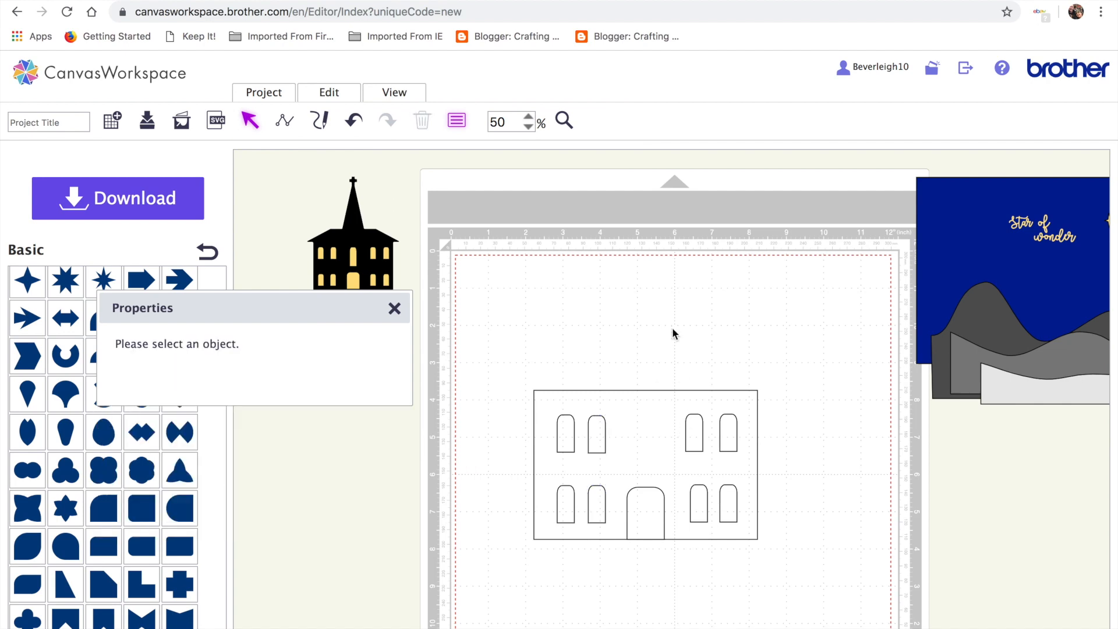
# Try to group the two upper-right windows with the inner upper window and the outer column on the left, and undo the change.
pyautogui.click(695, 434)
pyautogui.keyDown('shift'); pyautogui.click(733, 443); pyautogui.keyUp('shift')
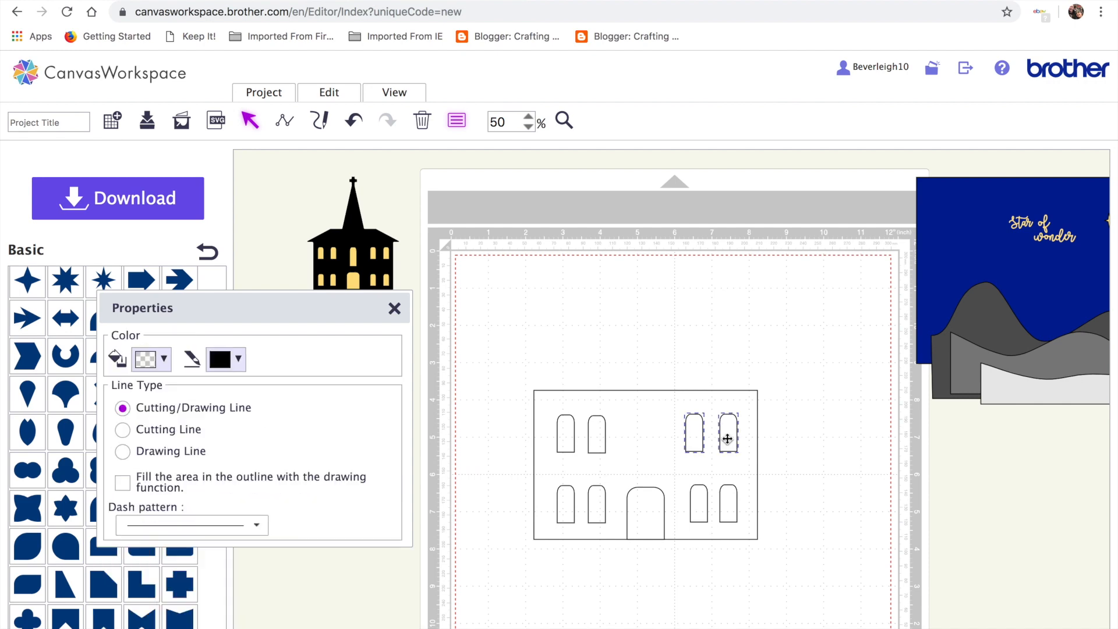
pyautogui.keyDown('shift'); pyautogui.click(602, 435); pyautogui.keyUp('shift')
pyautogui.click(336, 94)
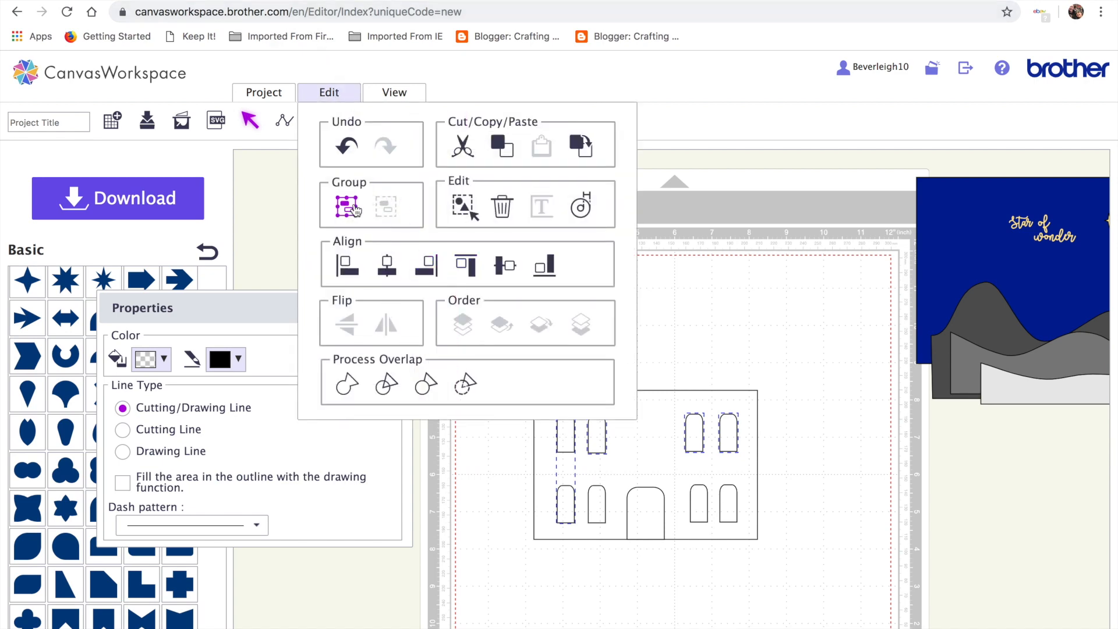
pyautogui.click(361, 207)
pyautogui.click(598, 556)
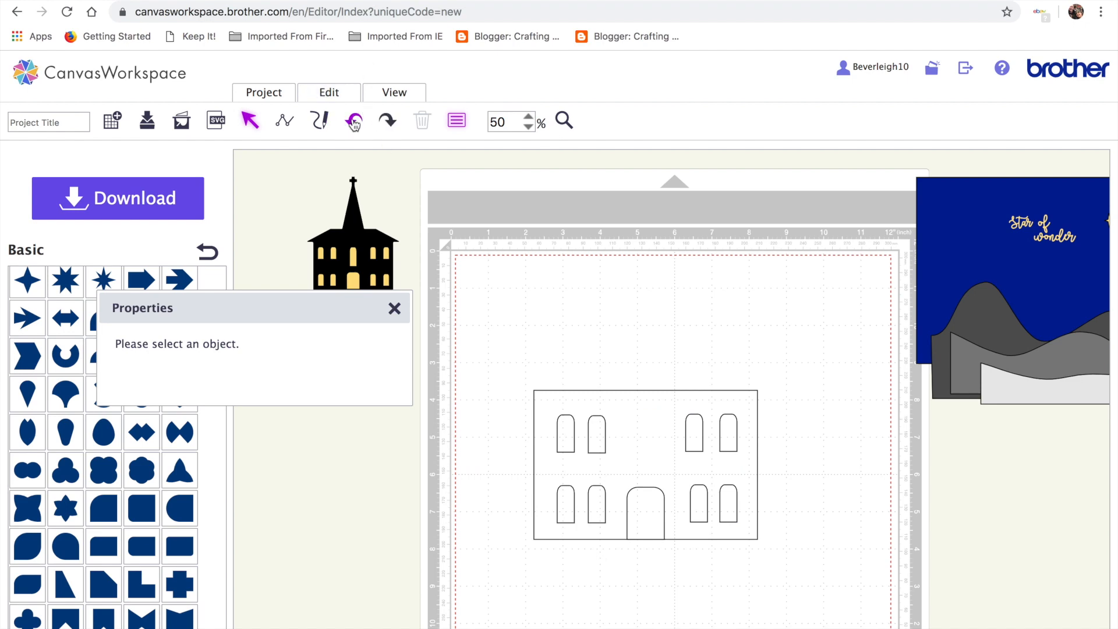
# Ungroup the outermost left window column into separate upper and lower windows, and clear the selection.
pyautogui.click(605, 434)
pyautogui.click(559, 444)
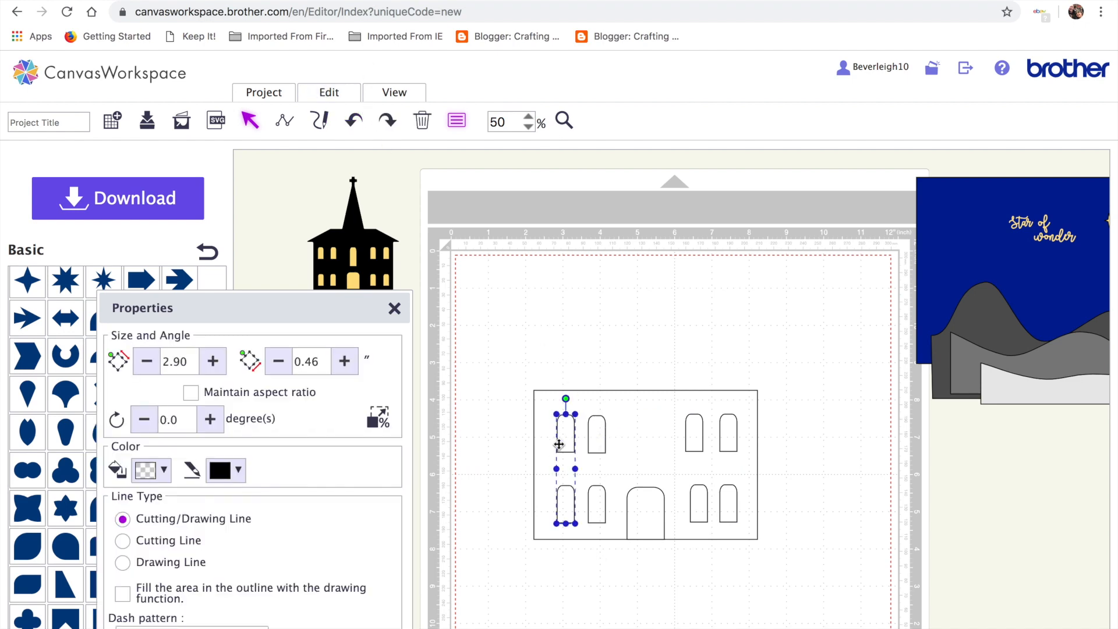
pyautogui.click(327, 94)
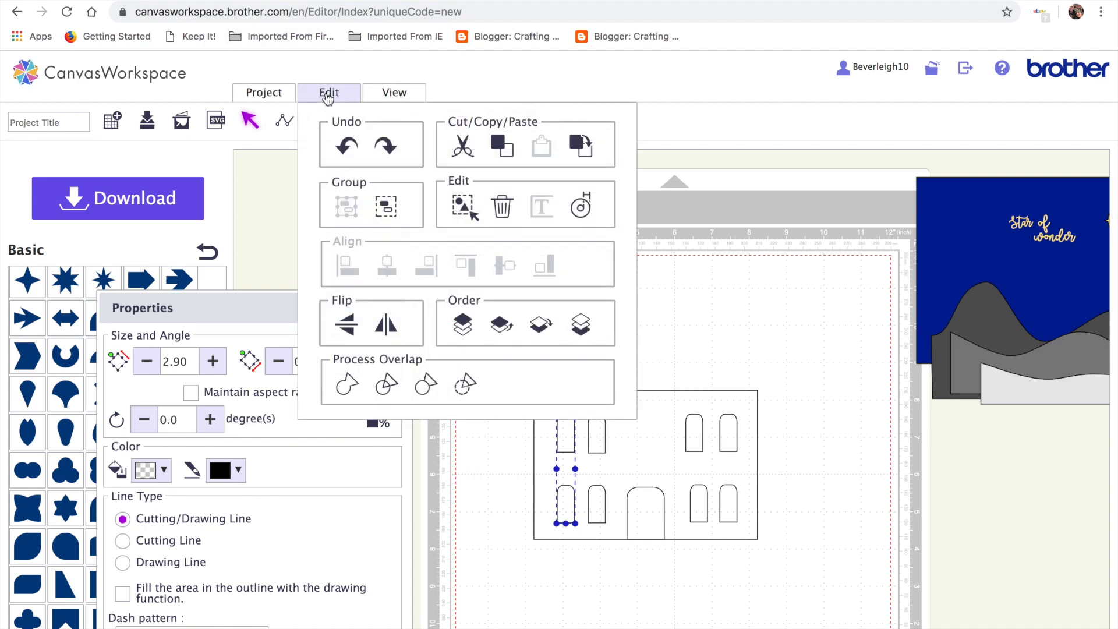
pyautogui.click(384, 220)
pyautogui.click(578, 572)
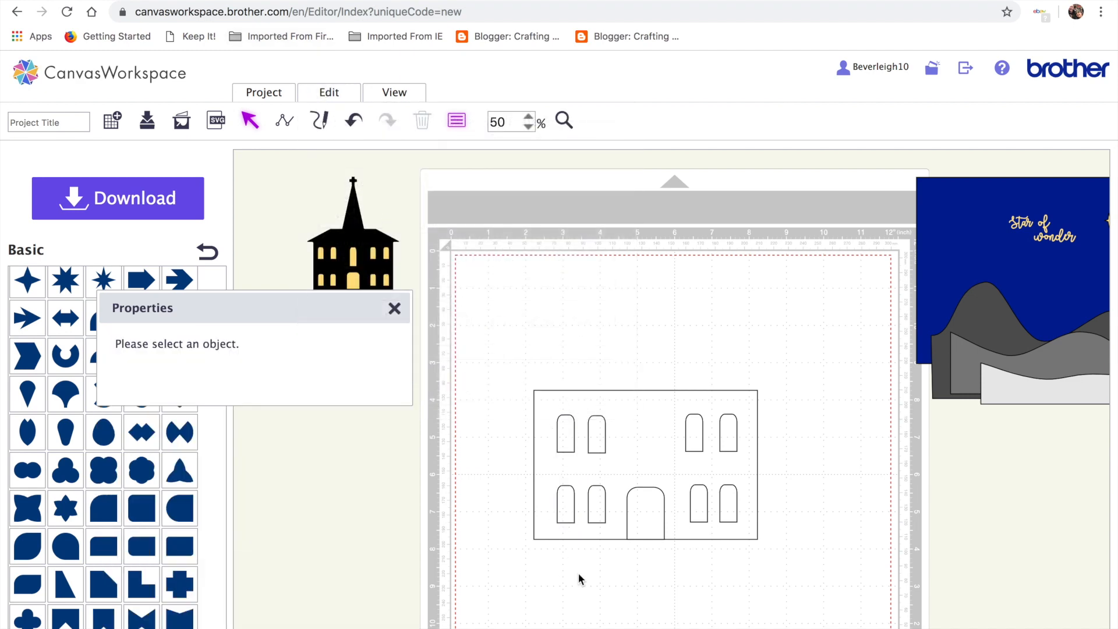
# Align all four upper-row windows along their bottom edges.
pyautogui.click(561, 435)
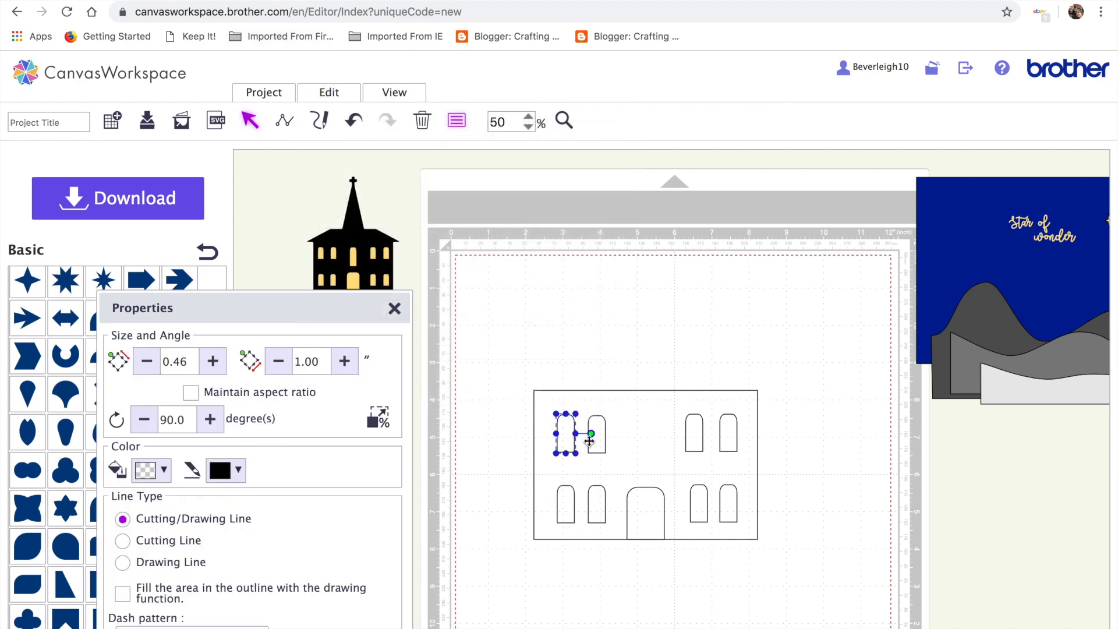
pyautogui.keyDown('shift'); pyautogui.click(589, 441); pyautogui.keyUp('shift')
pyautogui.keyDown('shift'); pyautogui.click(694, 438); pyautogui.keyUp('shift')
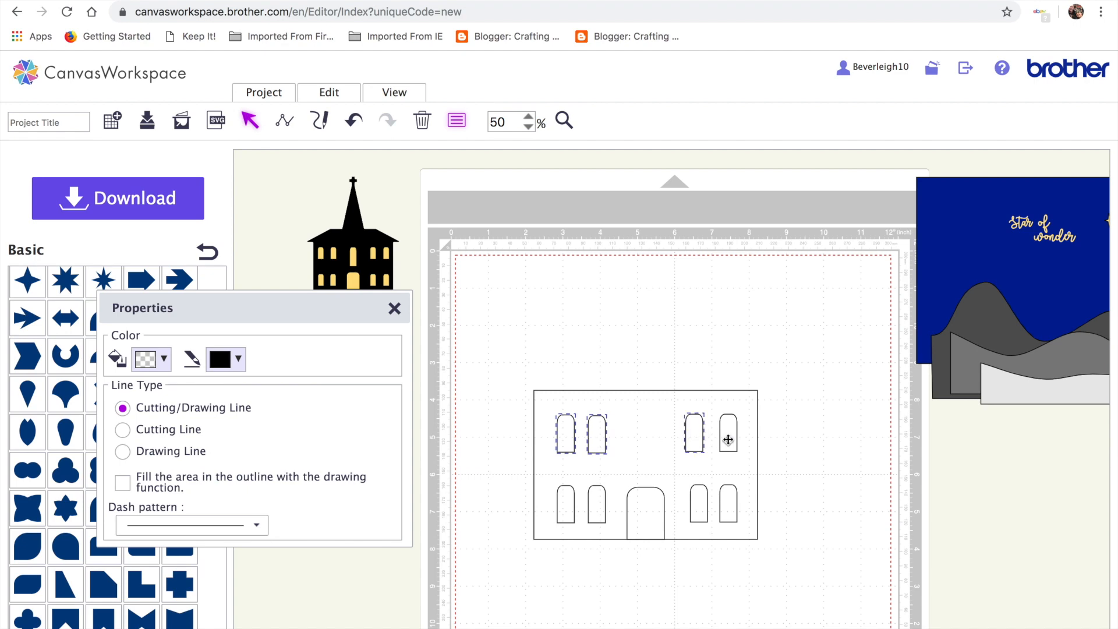
pyautogui.click(329, 92)
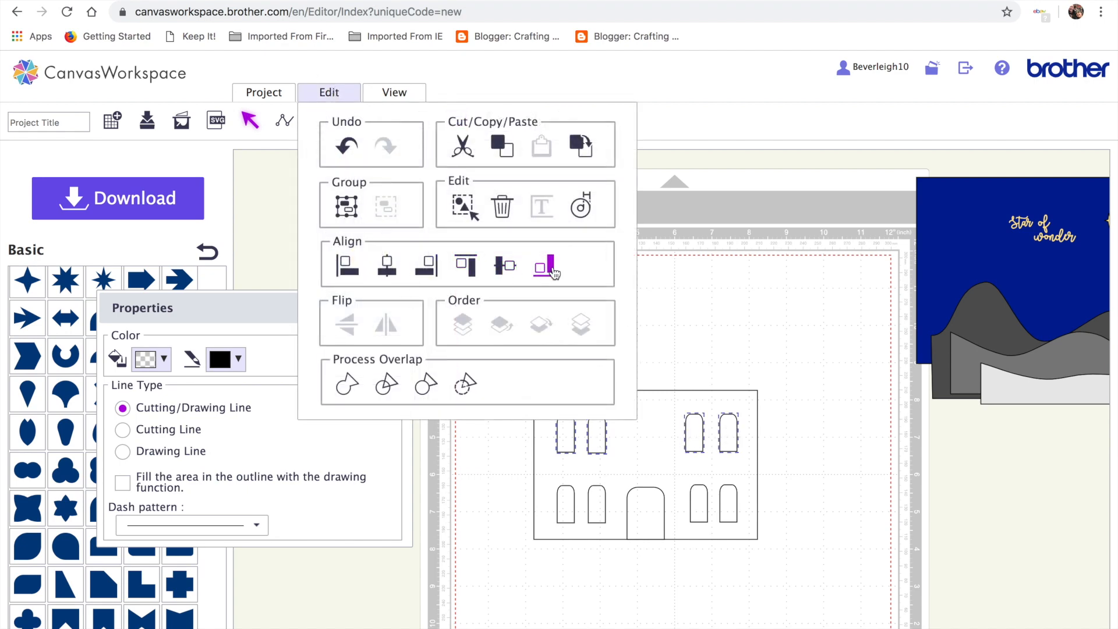
pyautogui.click(552, 269)
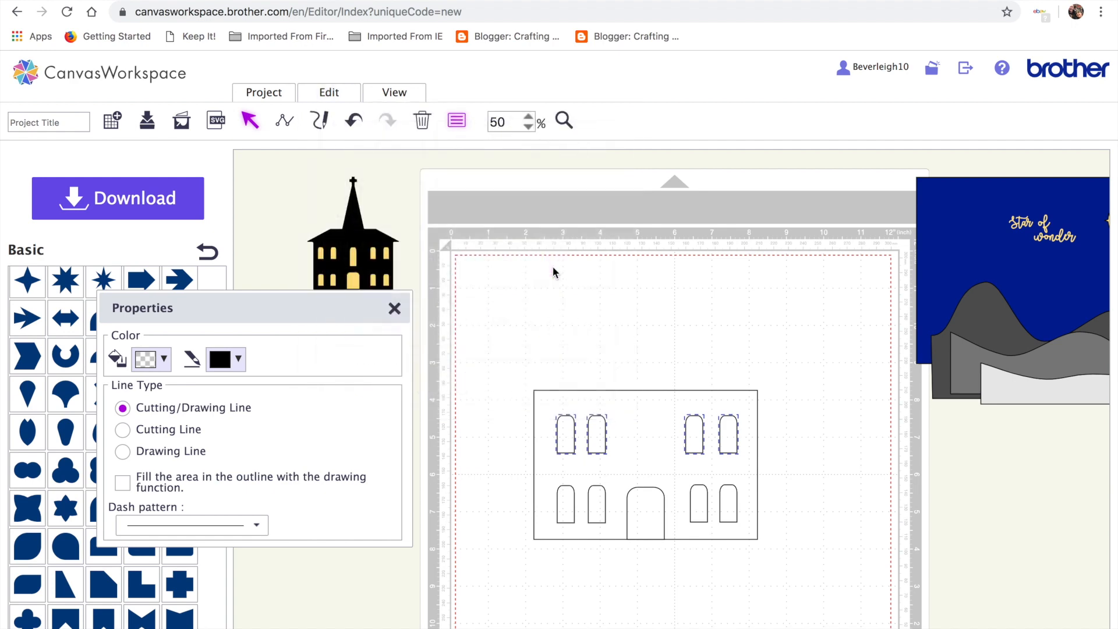
# Try to align the upper and lower windows along their bottom edges with the wall rectangle included, and undo the change.
pyautogui.keyDown('shift'); pyautogui.click(700, 503); pyautogui.keyUp('shift')
pyautogui.keyDown('shift'); pyautogui.click(724, 504); pyautogui.keyUp('shift')
pyautogui.keyDown('shift'); pyautogui.click(609, 504); pyautogui.keyUp('shift')
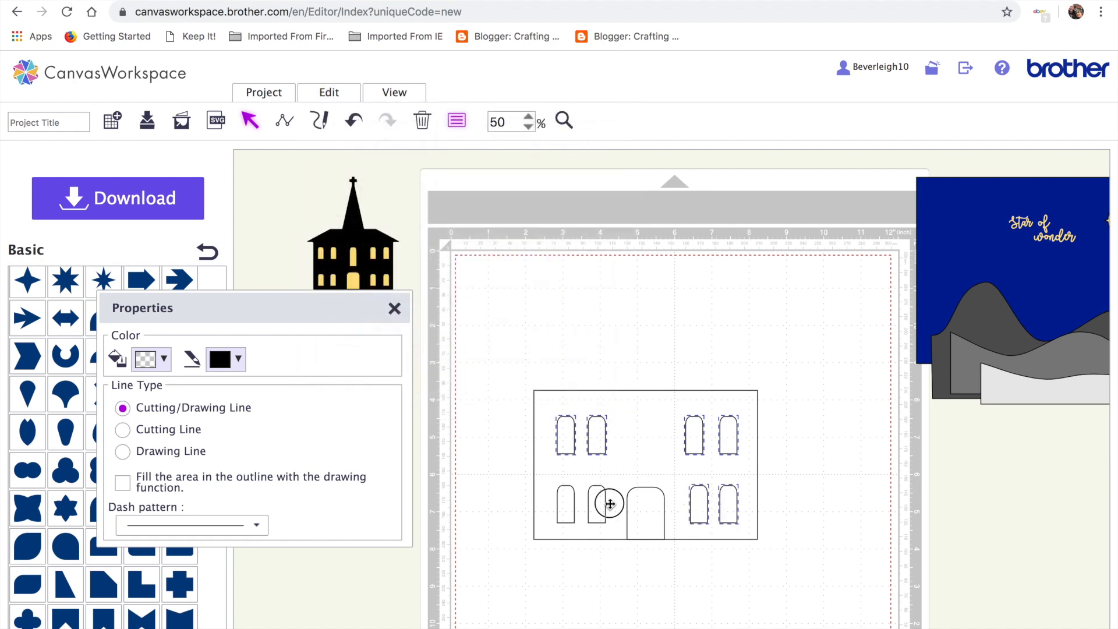
pyautogui.keyDown('shift'); pyautogui.click(602, 506); pyautogui.keyUp('shift')
pyautogui.keyDown('shift'); pyautogui.click(566, 504); pyautogui.keyUp('shift')
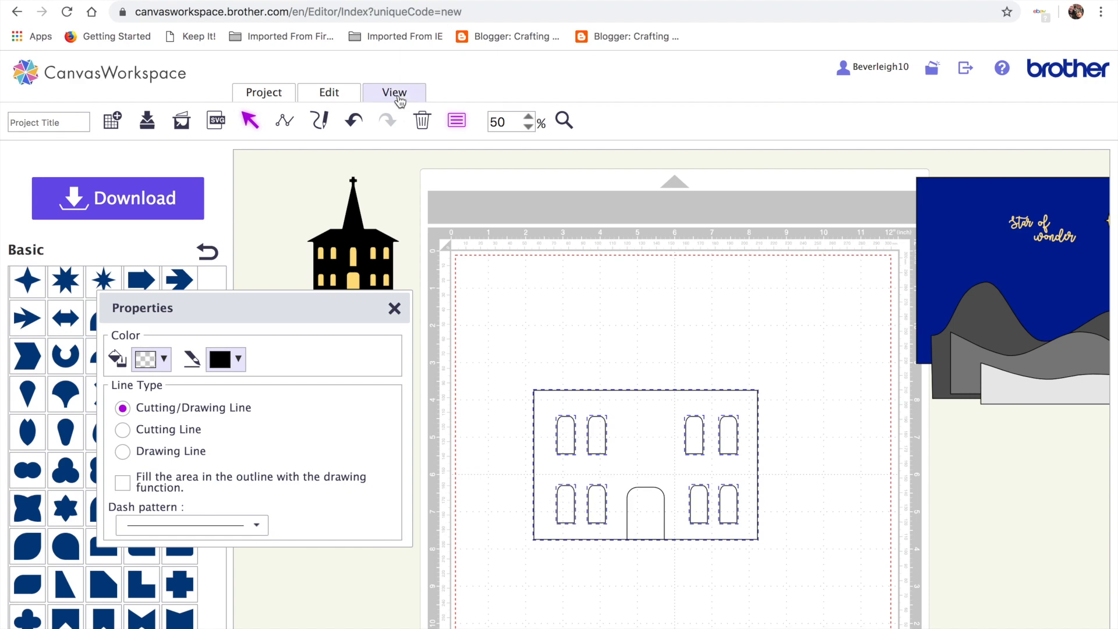
pyautogui.click(329, 95)
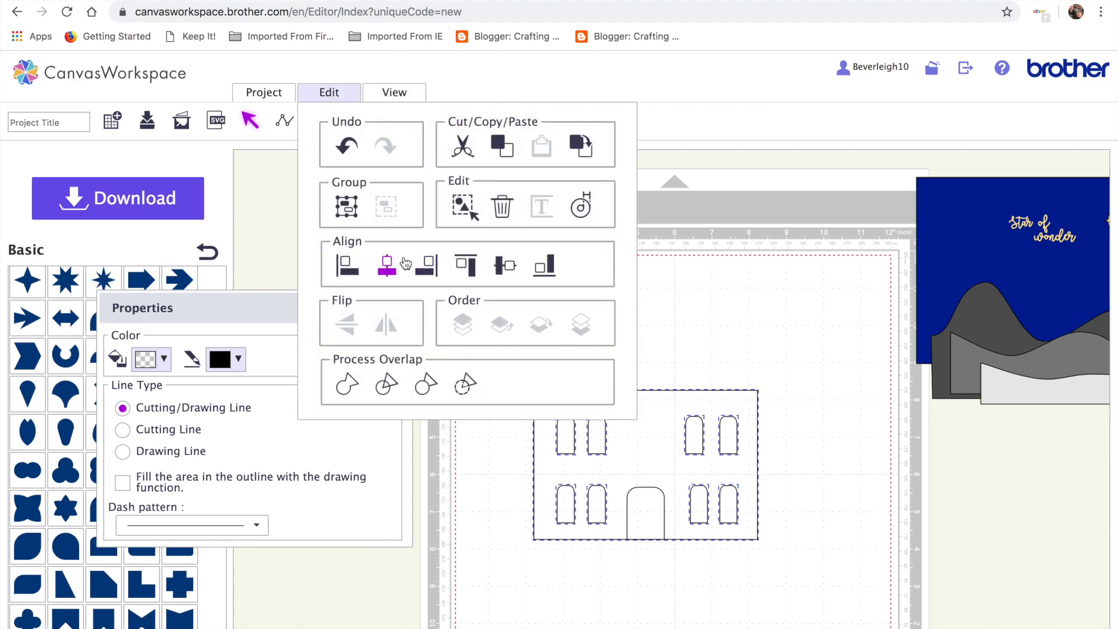
pyautogui.click(544, 278)
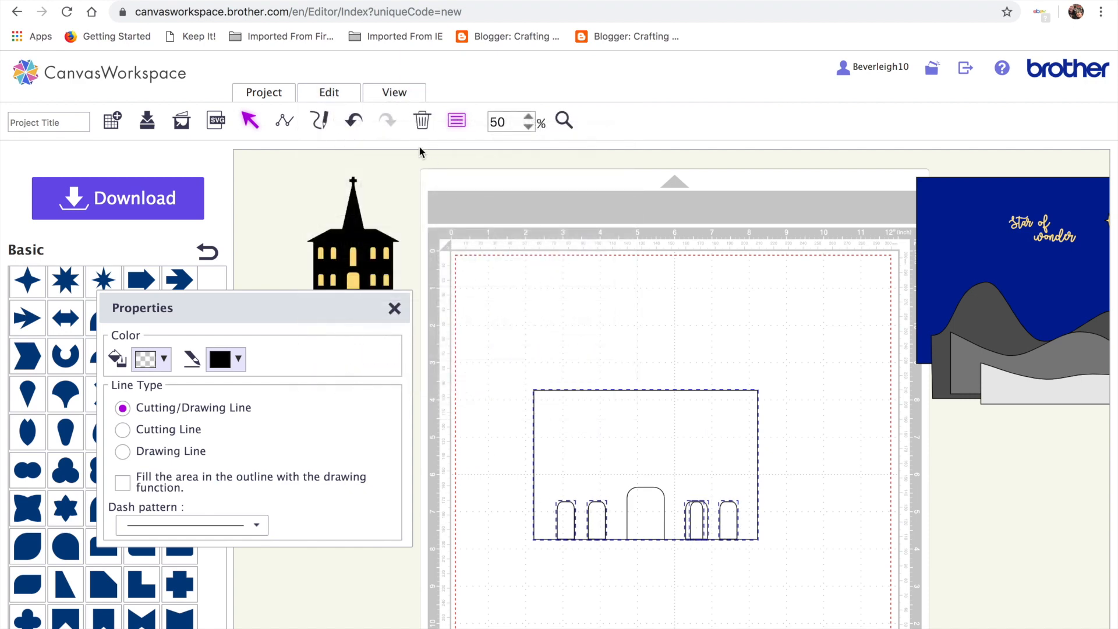
pyautogui.click(353, 122)
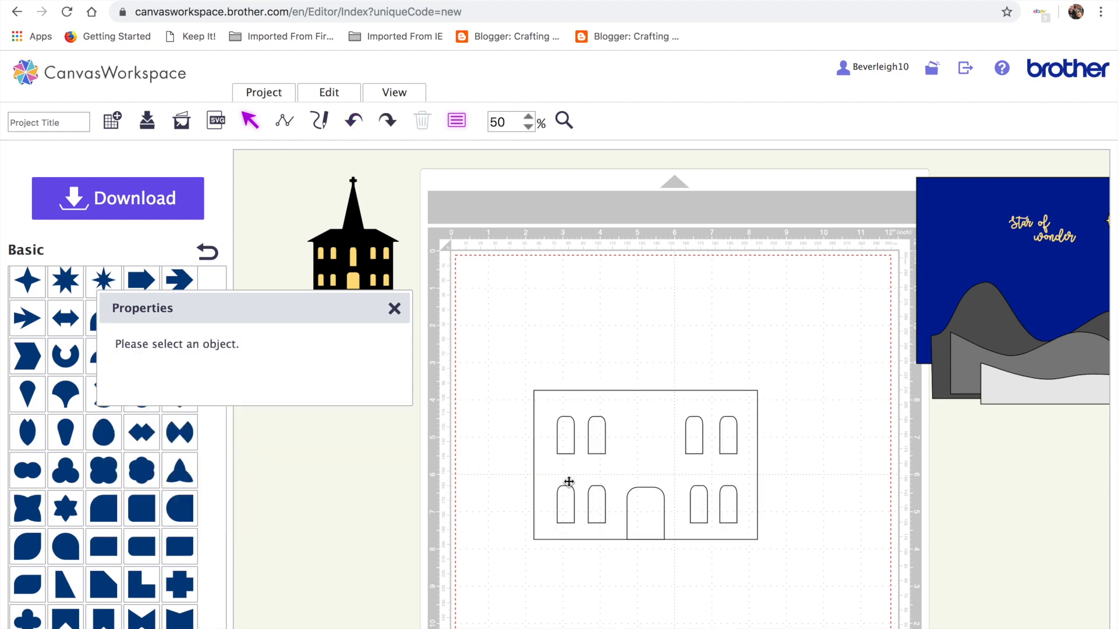
# Align the four lower-row windows along their bottom edges, and clear the selection.
pyautogui.click(572, 513)
pyautogui.keyDown('shift'); pyautogui.click(603, 516); pyautogui.keyUp('shift')
pyautogui.keyDown('shift'); pyautogui.click(699, 507); pyautogui.keyUp('shift')
pyautogui.keyDown('shift'); pyautogui.click(729, 505); pyautogui.keyUp('shift')
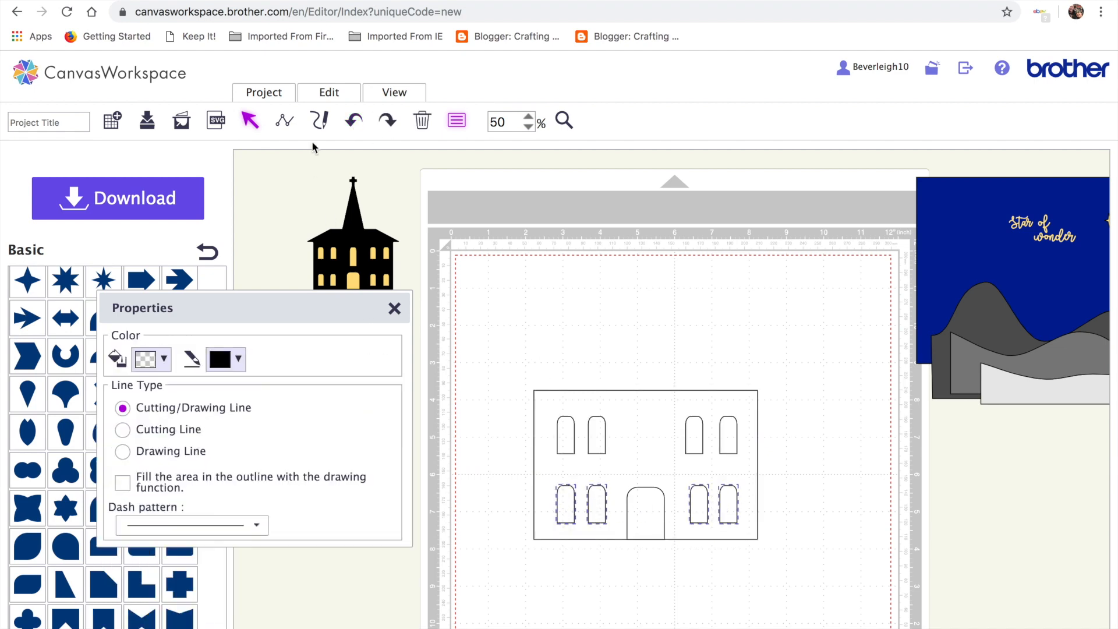
pyautogui.click(329, 93)
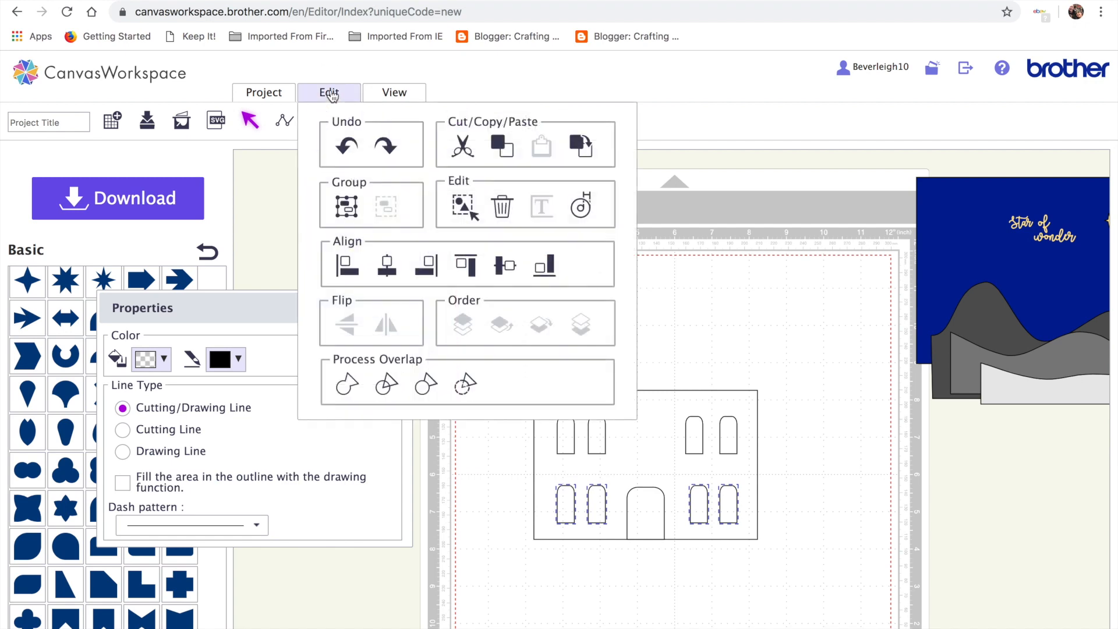
pyautogui.click(546, 266)
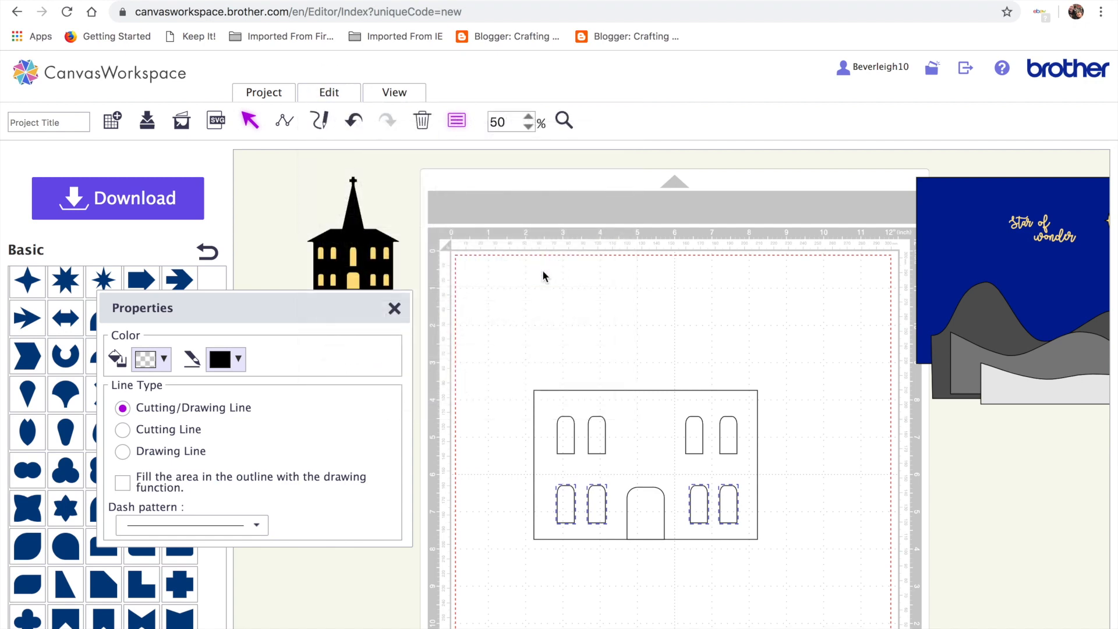
pyautogui.hscroll(2, 617, 312)
pyautogui.hscroll(-2, 732, 399)
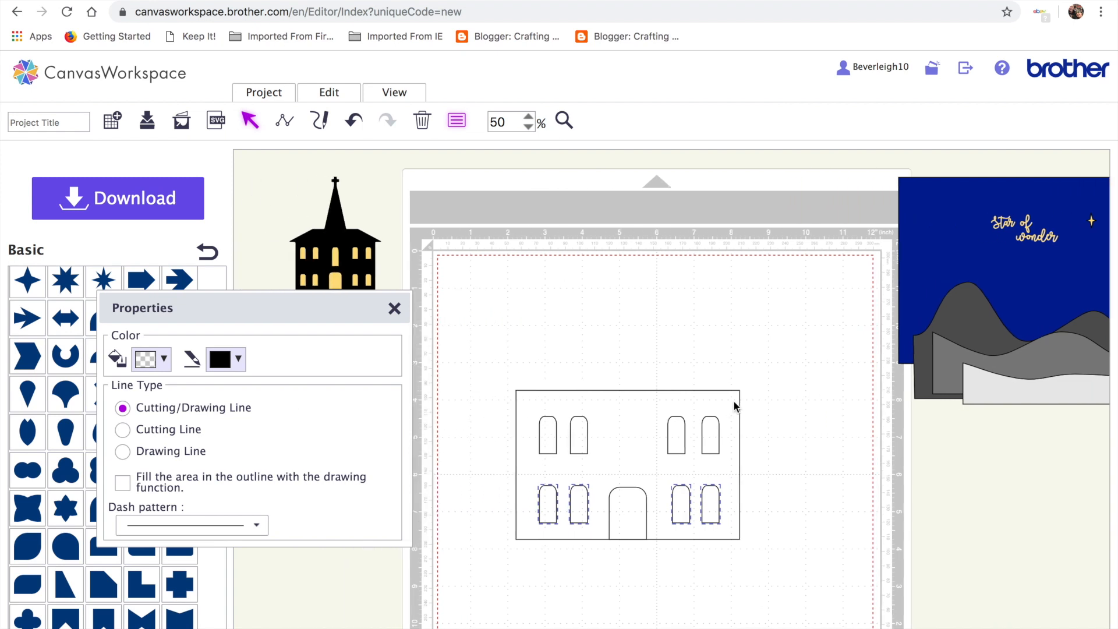
pyautogui.click(723, 301)
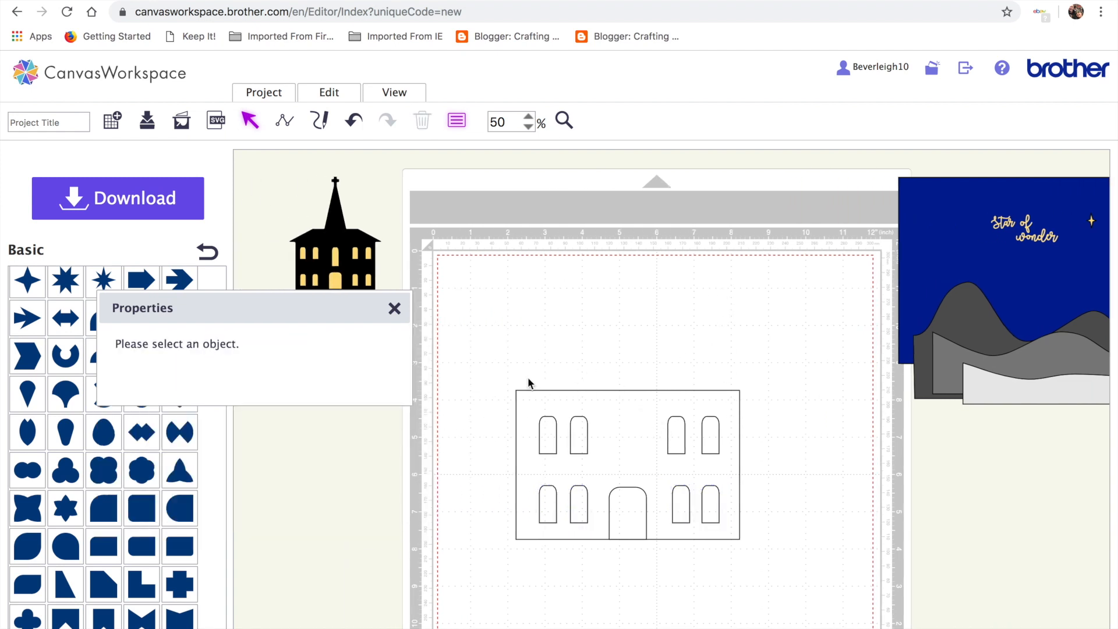
# Group the four windows left of the door with the wall rectangle.
pyautogui.click(540, 427)
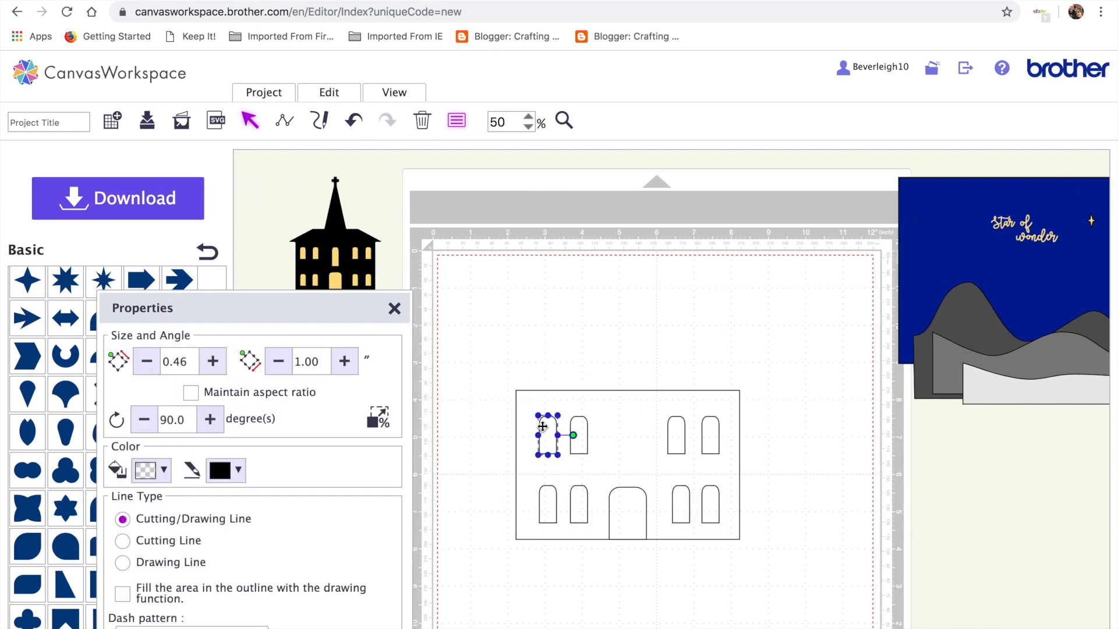
pyautogui.click(580, 436)
pyautogui.keyDown('shift'); pyautogui.click(549, 453); pyautogui.keyUp('shift')
pyautogui.keyDown('shift'); pyautogui.click(550, 496); pyautogui.keyUp('shift')
pyautogui.keyDown('shift'); pyautogui.click(580, 495); pyautogui.keyUp('shift')
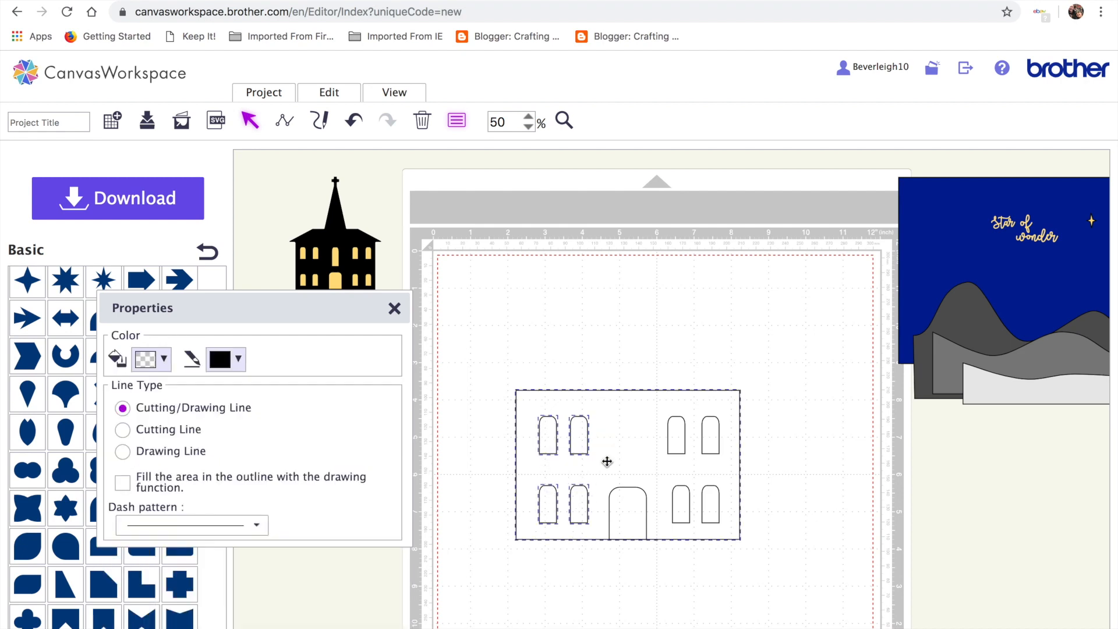
pyautogui.click(334, 94)
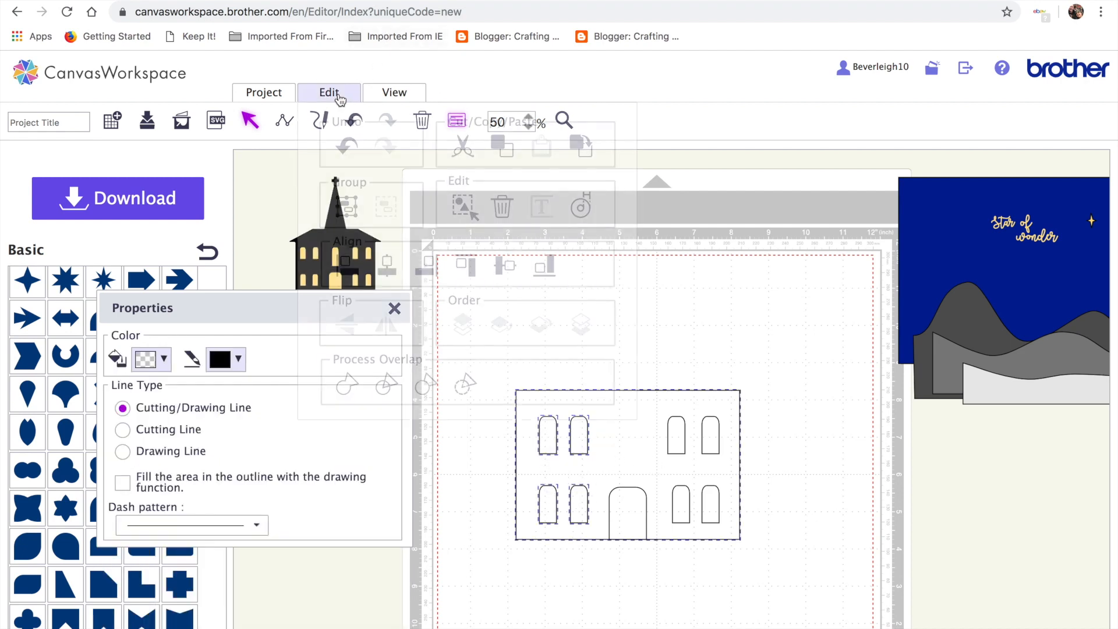
pyautogui.click(346, 208)
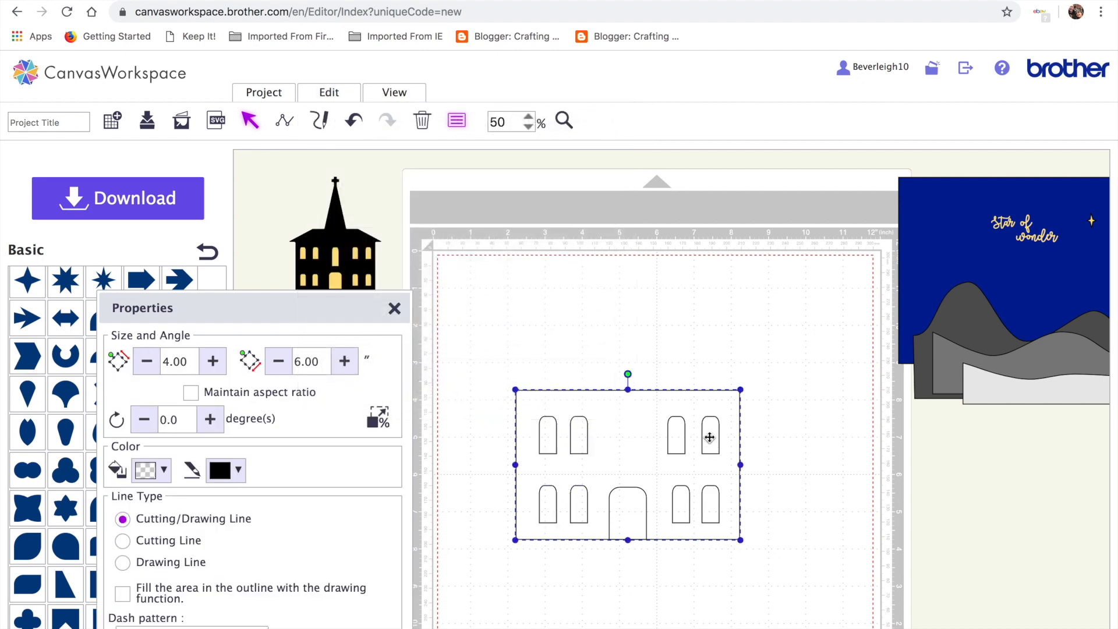
# Send the grouped wall and left windows to the back of the stacking order, and clear the selection.
pyautogui.click(806, 449)
pyautogui.click(712, 439)
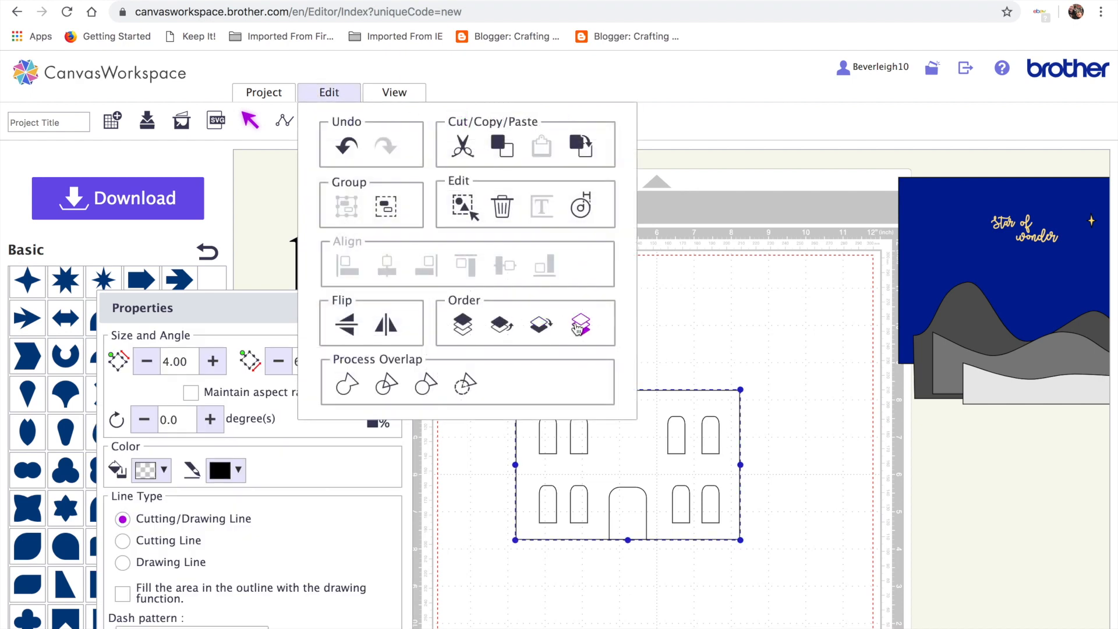
pyautogui.click(580, 323)
pyautogui.click(801, 546)
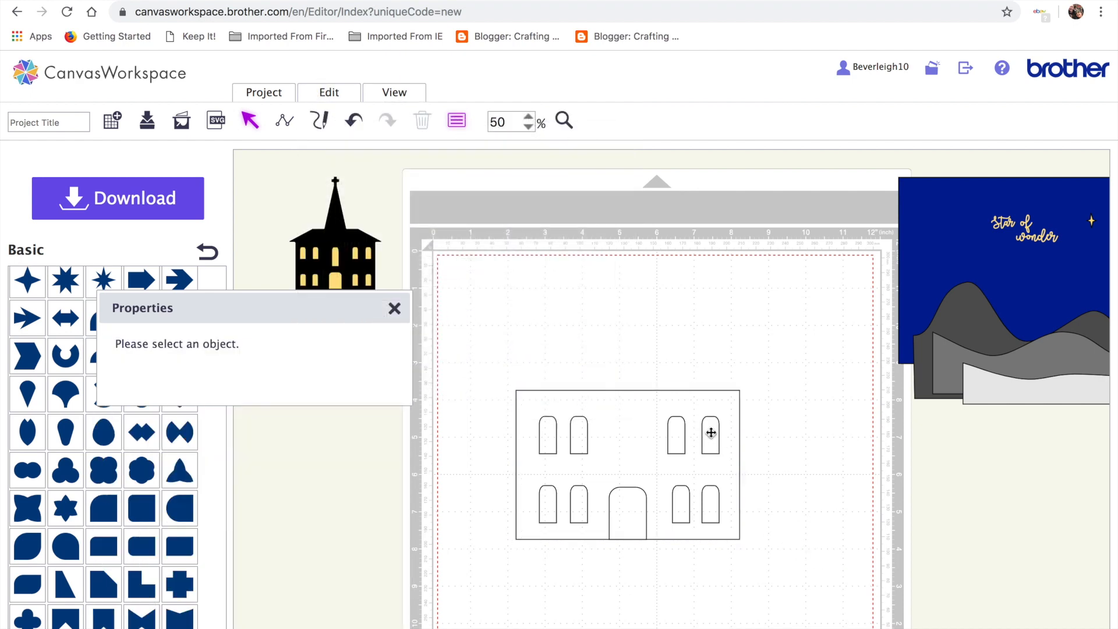
# Align the four windows right of the door along their right edges.
pyautogui.click(710, 432)
pyautogui.keyDown('shift'); pyautogui.click(678, 431); pyautogui.keyUp('shift')
pyautogui.keyDown('shift'); pyautogui.click(681, 511); pyautogui.keyUp('shift')
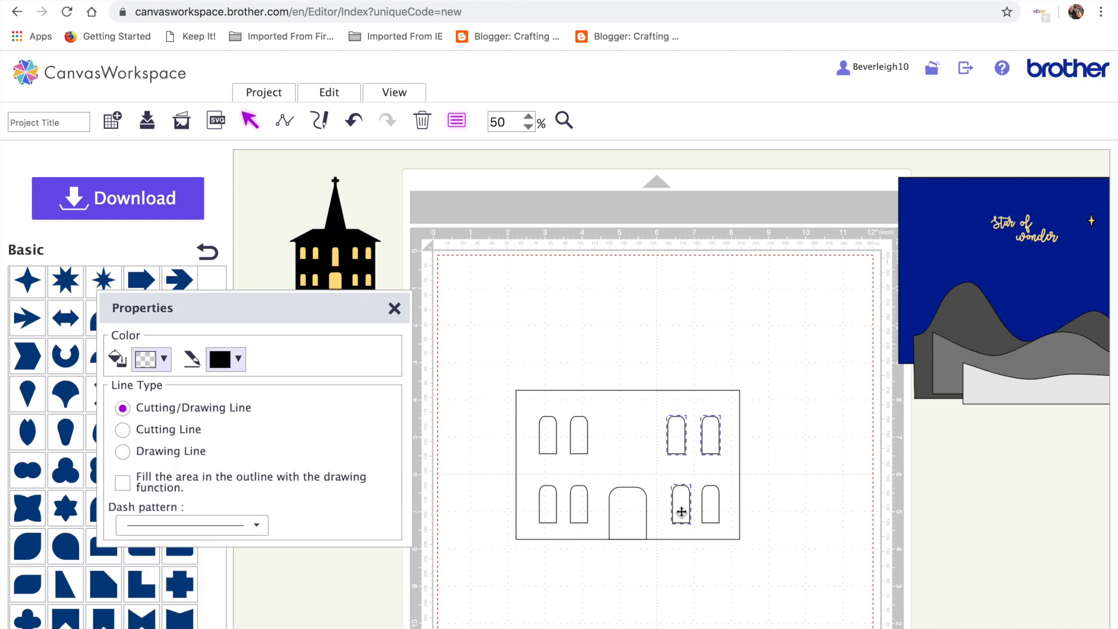
pyautogui.keyDown('shift'); pyautogui.click(707, 512); pyautogui.keyUp('shift')
pyautogui.scroll(-1, 681, 507)
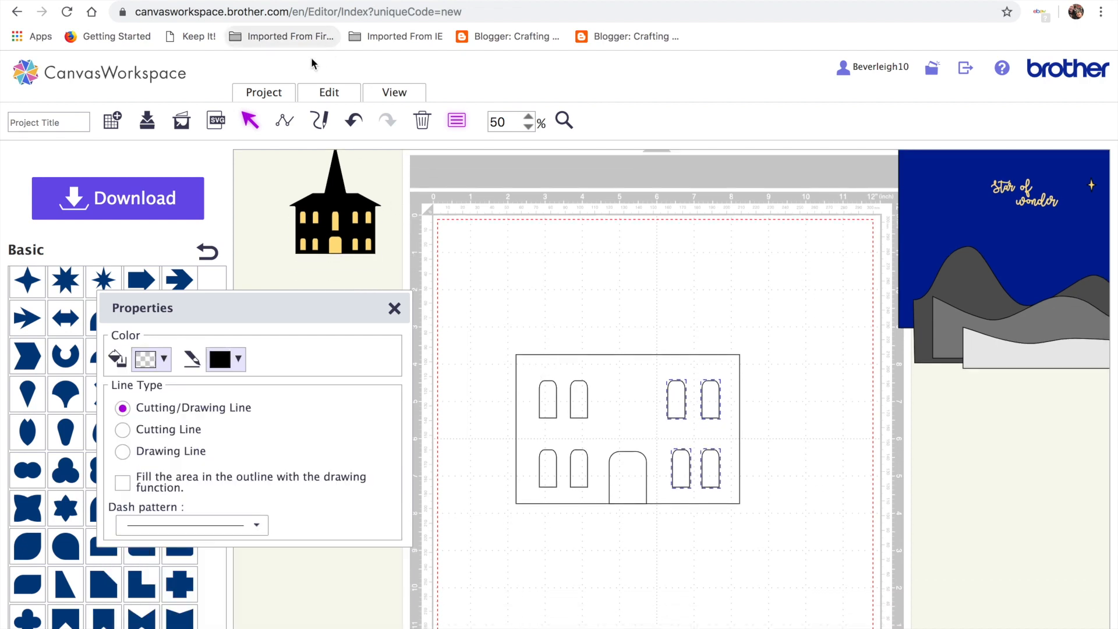
pyautogui.click(330, 92)
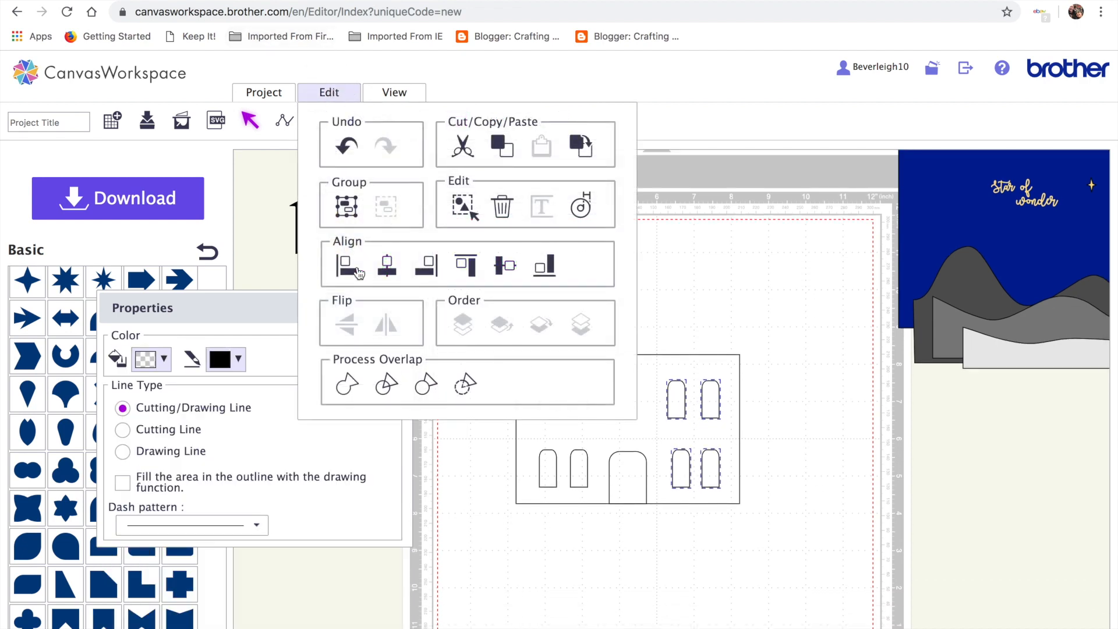
pyautogui.click(439, 272)
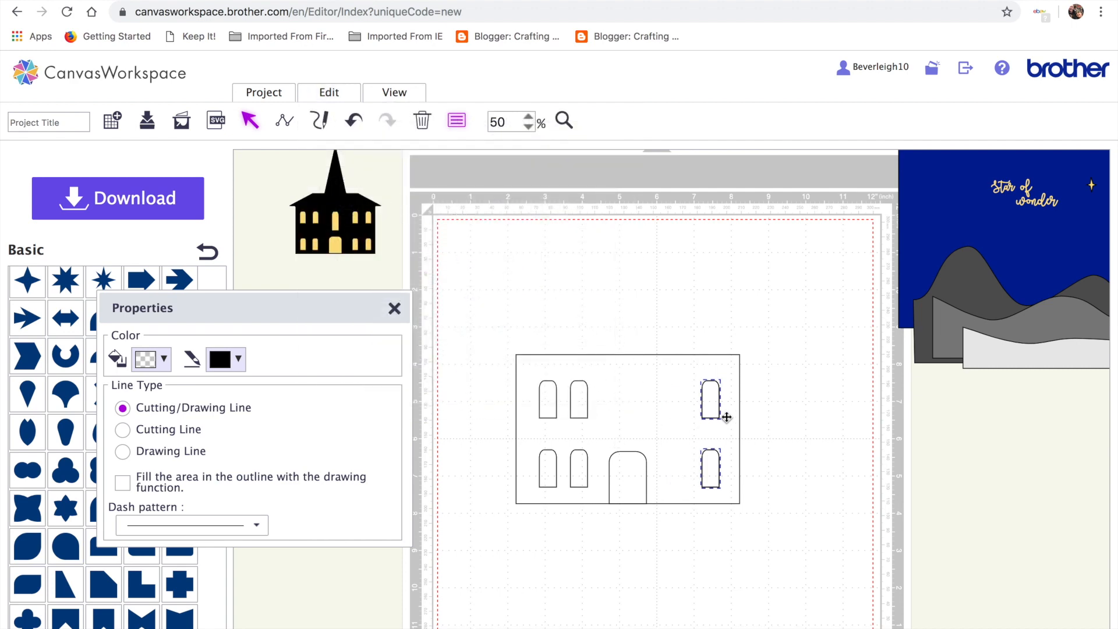
# Align the stacked right-side windows with the wall's right edge, and clear the selection.
pyautogui.click(339, 95)
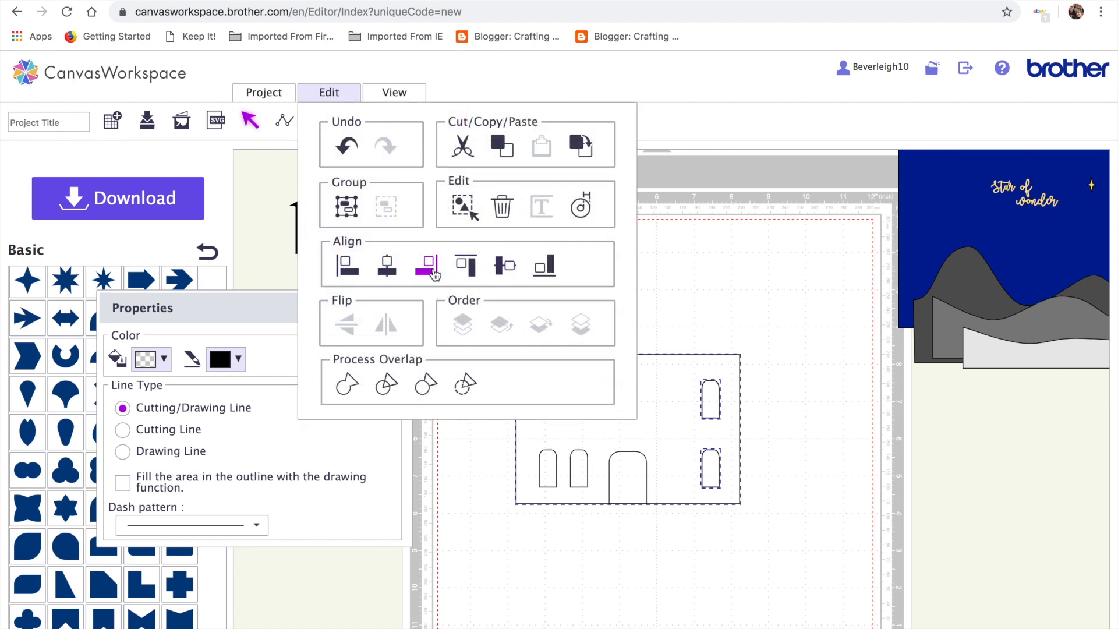
pyautogui.click(503, 273)
pyautogui.click(668, 542)
# Group the topmost upper and lower windows stacked at the wall's right edge into one column.
pyautogui.click(735, 459)
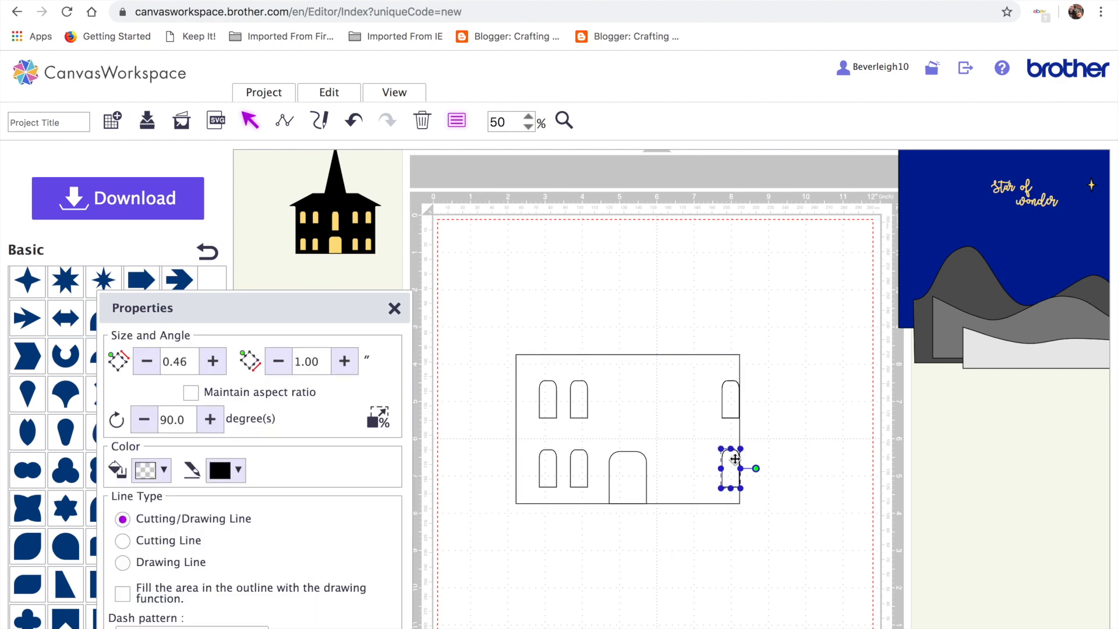
pyautogui.keyDown('shift'); pyautogui.click(729, 405); pyautogui.keyUp('shift')
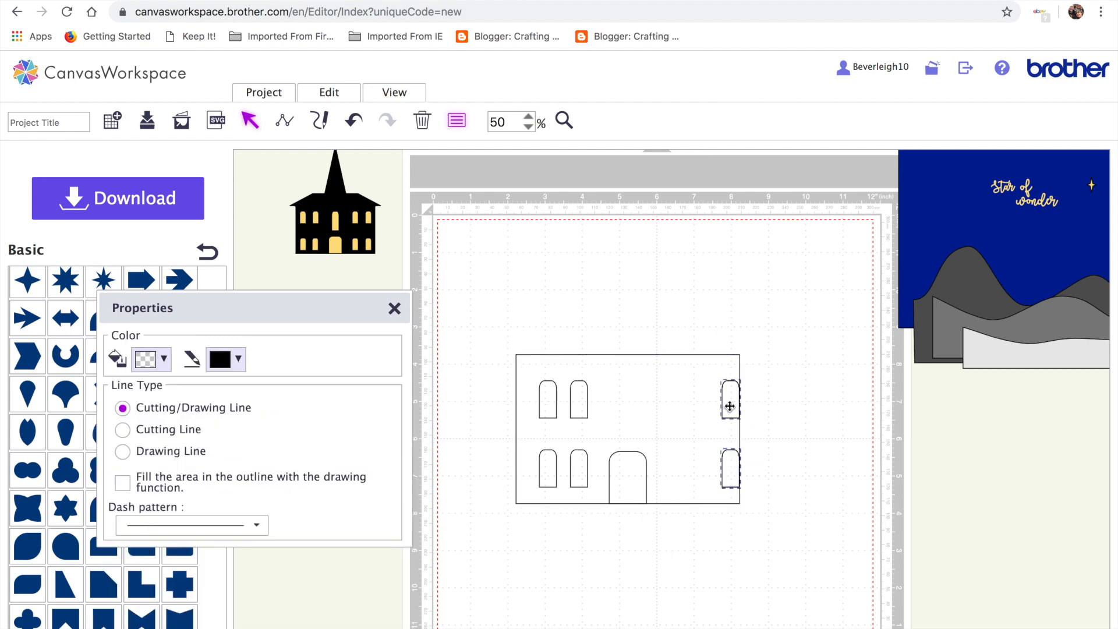
pyautogui.click(339, 92)
pyautogui.click(352, 202)
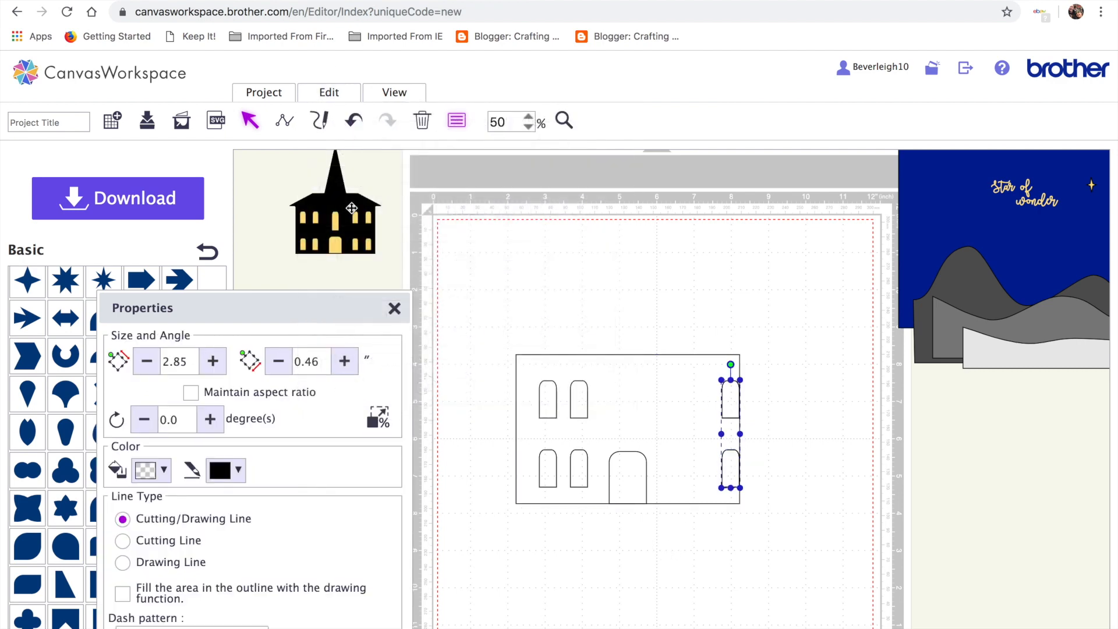
# Nudge the grouped window column about 1.5 inches left to form the inner column just right of the door.
pyautogui.press('Left')
pyautogui.press('Left')
pyautogui.press('Left')
pyautogui.press('Left')
pyautogui.press('Left')
pyautogui.press('Left')
pyautogui.press('Left')
pyautogui.press('Left')
pyautogui.press('Left')
pyautogui.press('Left')
pyautogui.press('Left')
pyautogui.press('Left')
pyautogui.press('Left')
pyautogui.press('Left')
pyautogui.press('Left')
pyautogui.press('Left')
pyautogui.press('Left')
pyautogui.press('Left')
pyautogui.press('Left')
pyautogui.press('Left')
pyautogui.press('Left')
pyautogui.press('Left')
pyautogui.press('Left')
pyautogui.press('Left')
pyautogui.press('Left')
pyautogui.press('Left')
pyautogui.press('Left')
pyautogui.press('Left')
pyautogui.press('Left')
pyautogui.press('Left')
pyautogui.press('Left')
pyautogui.press('Left')
pyautogui.press('Left')
pyautogui.press('Left')
pyautogui.press('Left')
pyautogui.press('Left')
pyautogui.press('Left')
pyautogui.press('Left')
pyautogui.press('Left')
pyautogui.press('Left')
pyautogui.press('Left')
pyautogui.press('Left')
pyautogui.press('Left')
pyautogui.press('Left')
pyautogui.press('Left')
pyautogui.press('Left')
pyautogui.press('Left')
pyautogui.press('Left')
pyautogui.press('Left')
pyautogui.press('Left')
pyautogui.press('Left')
pyautogui.press('Left')
pyautogui.press('Left')
pyautogui.press('Left')
pyautogui.press('Left')
pyautogui.press('Left')
pyautogui.press('Left')
pyautogui.press('Left')
pyautogui.press('Left')
pyautogui.press('Left')
pyautogui.press('Left')
pyautogui.press('Left')
pyautogui.press('Left')
pyautogui.press('Left')
pyautogui.press('Left')
pyautogui.press('Left')
pyautogui.press('Left')
pyautogui.press('Left')
pyautogui.press('Left')
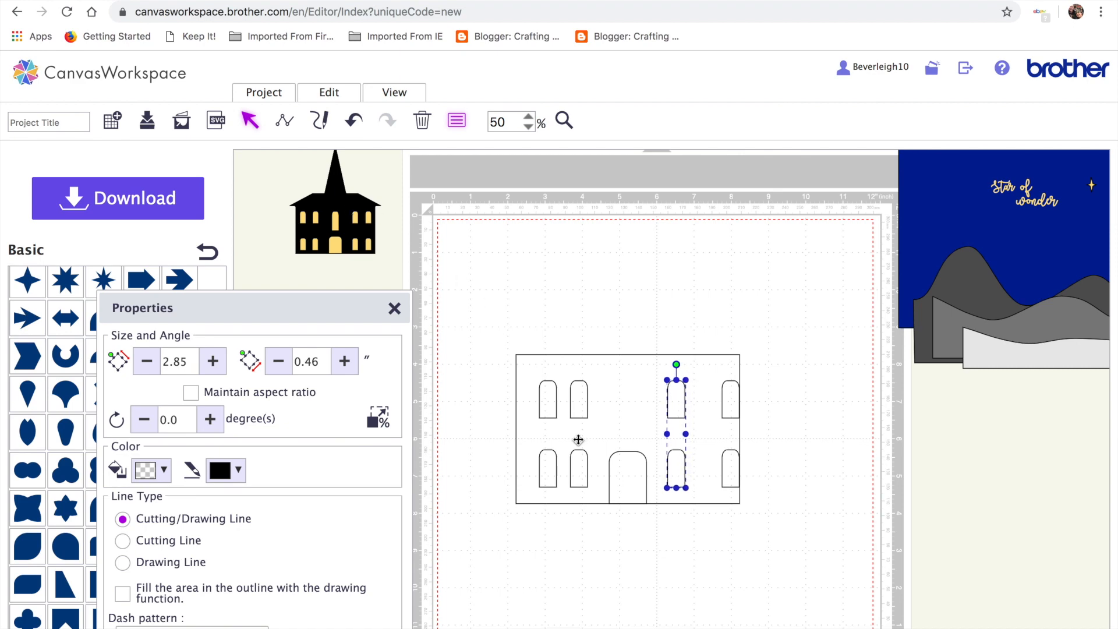
# Group the remaining upper and lower windows at the wall's right edge into a second column.
pyautogui.click(732, 476)
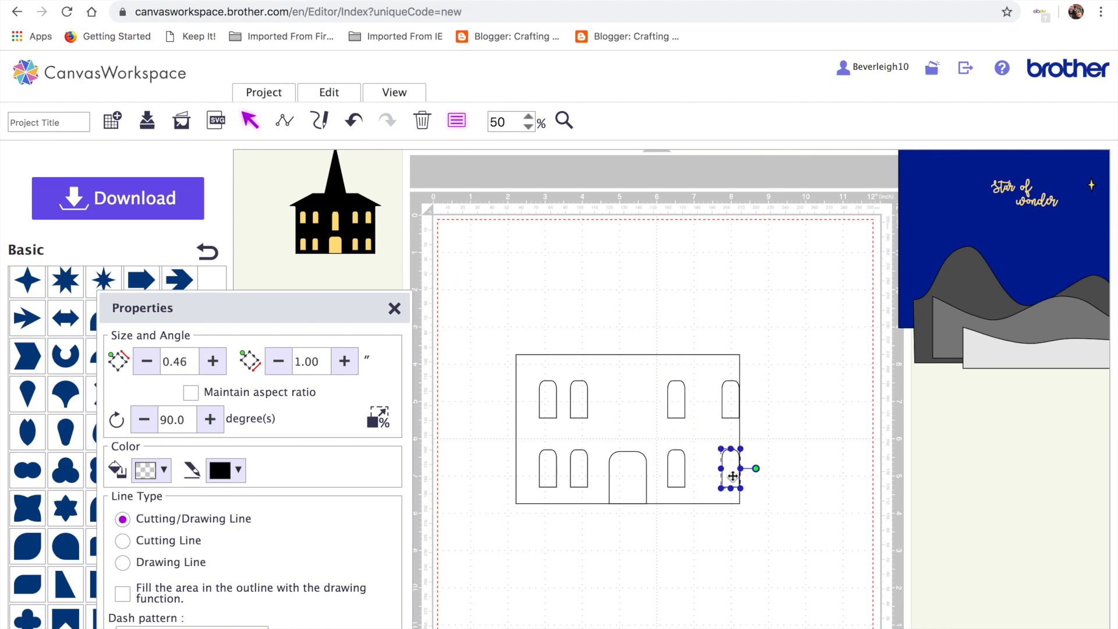
pyautogui.keyDown('shift'); pyautogui.click(730, 403); pyautogui.keyUp('shift')
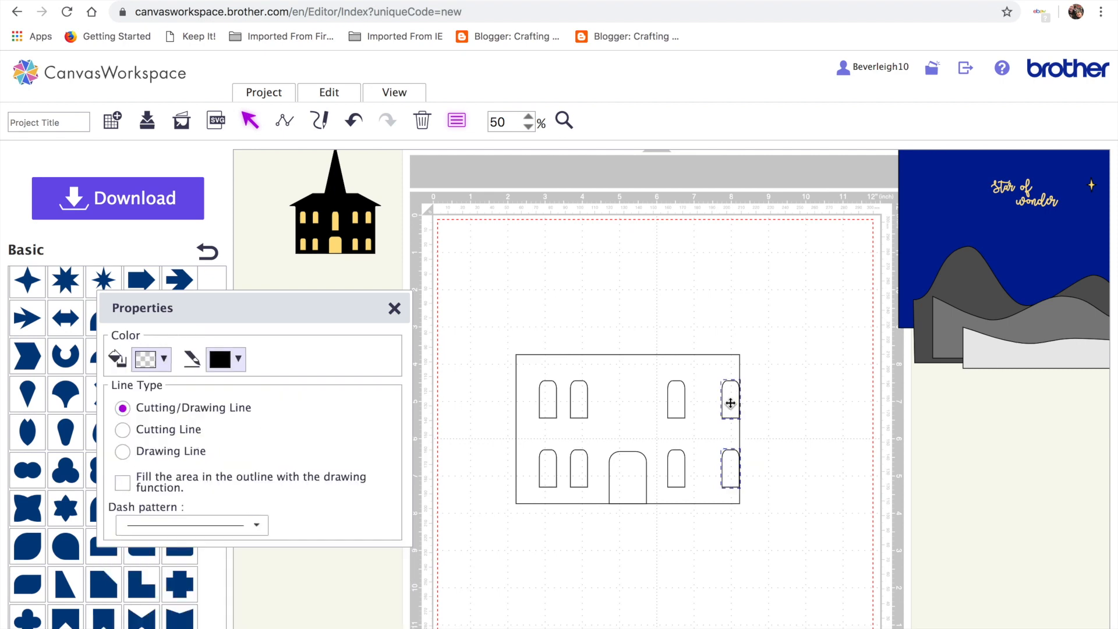
pyautogui.click(329, 92)
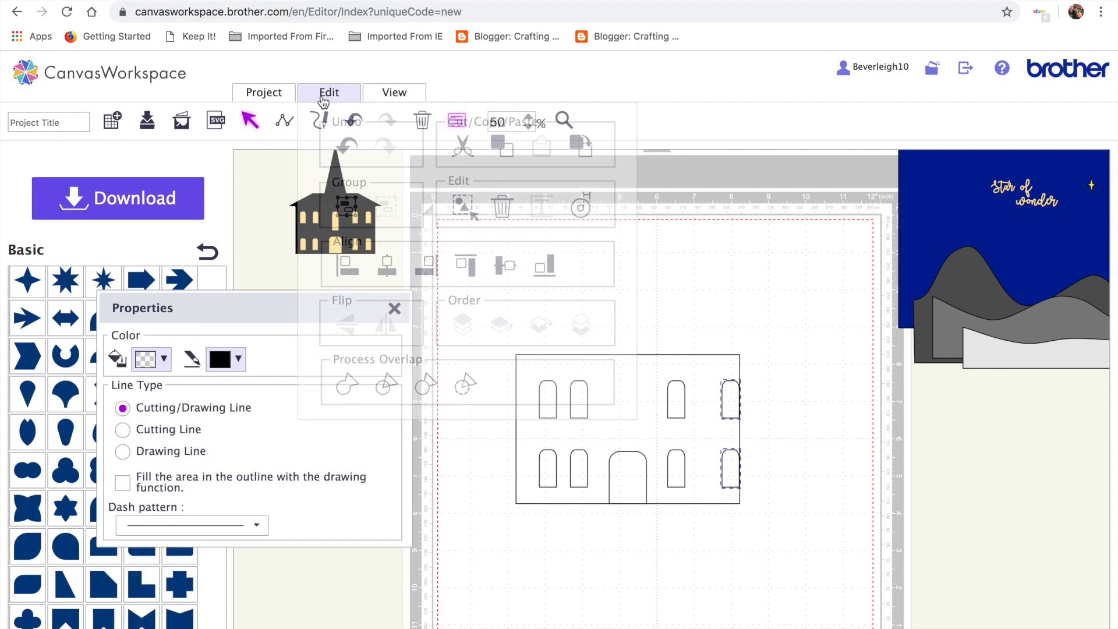
pyautogui.click(346, 205)
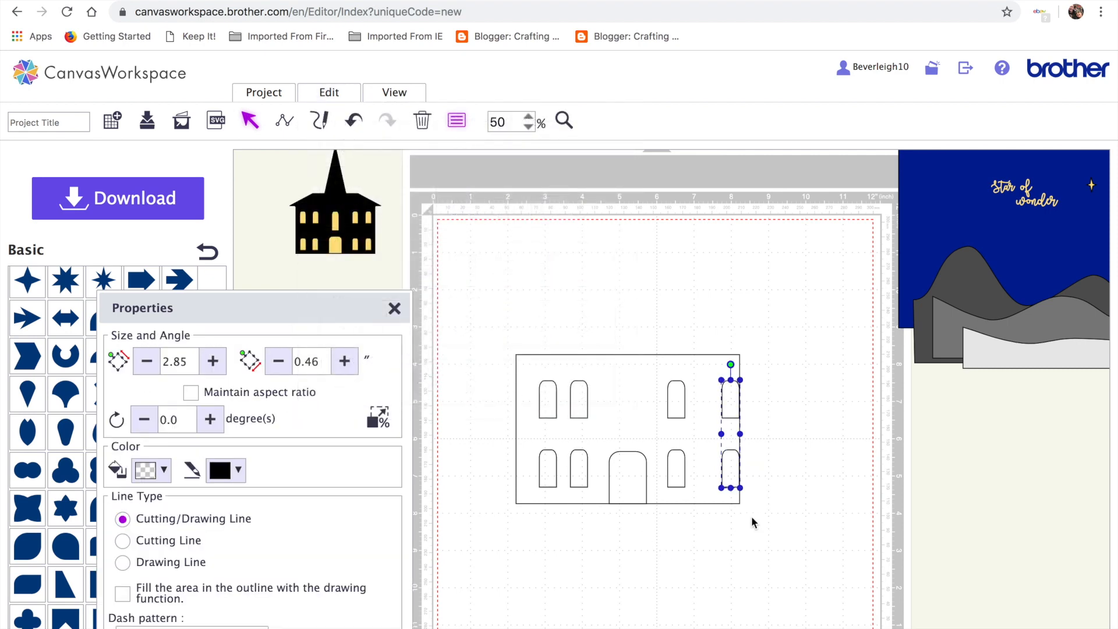
# Nudge the outer right window column about half an inch left, in from the wall's edge and closer to the inner column.
pyautogui.press('Left')
pyautogui.press('Left')
pyautogui.press('Left')
pyautogui.press('Left')
pyautogui.press('Left')
pyautogui.press('Left')
pyautogui.press('Left')
pyautogui.press('Left')
pyautogui.press('Left')
pyautogui.press('Left')
pyautogui.press('Left')
pyautogui.press('Left')
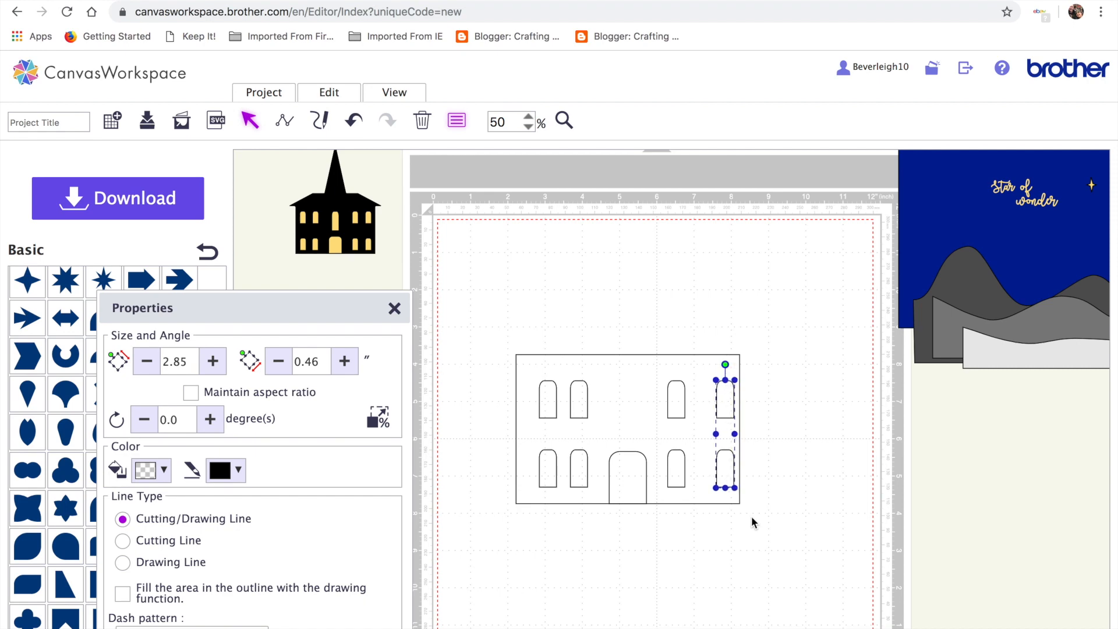
pyautogui.press('Left')
pyautogui.press('Left')
pyautogui.press('Left')
pyautogui.press('Left')
pyautogui.press('Left')
pyautogui.press('Left')
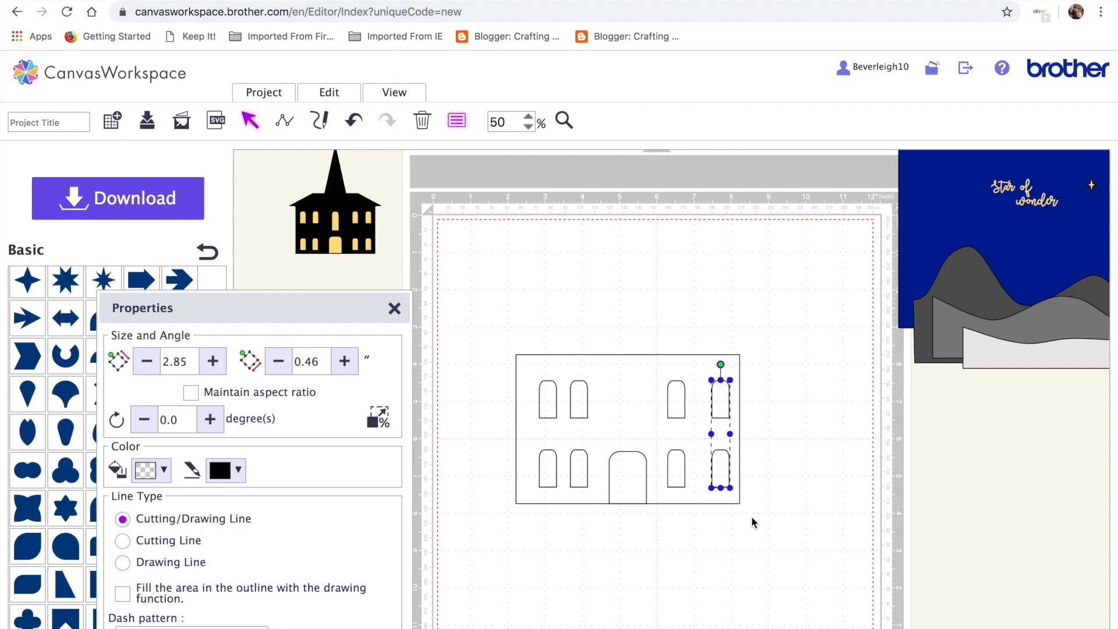
pyautogui.press('Left')
pyautogui.press('Left')
pyautogui.press('Left')
pyautogui.press('Left')
pyautogui.press('Left')
pyautogui.press('Left')
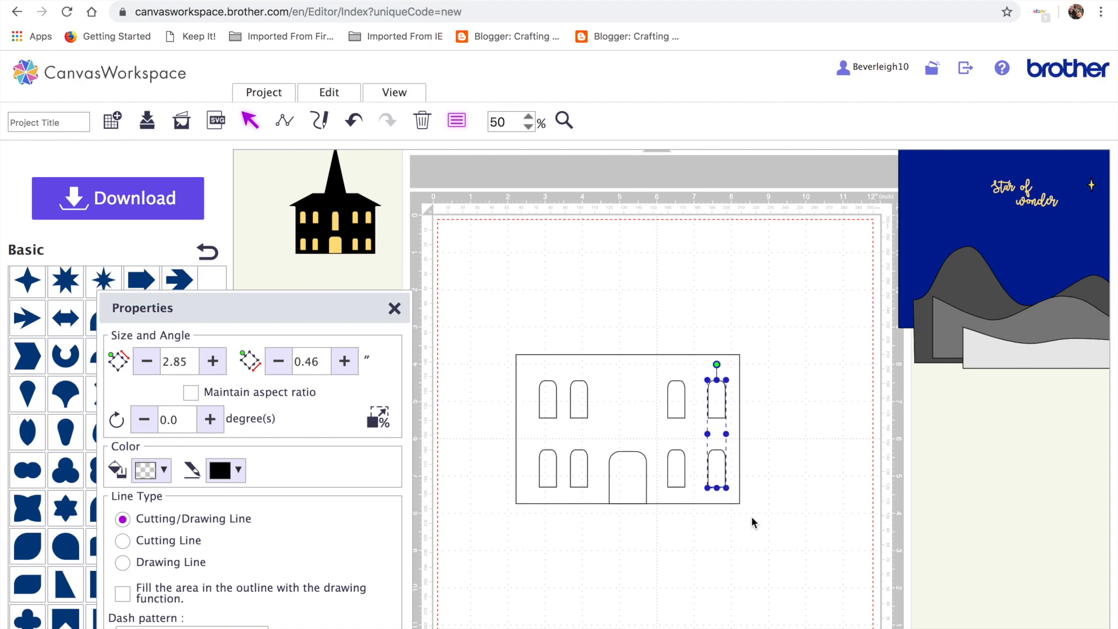
pyautogui.press('Left')
pyautogui.press('Left')
pyautogui.press('Left')
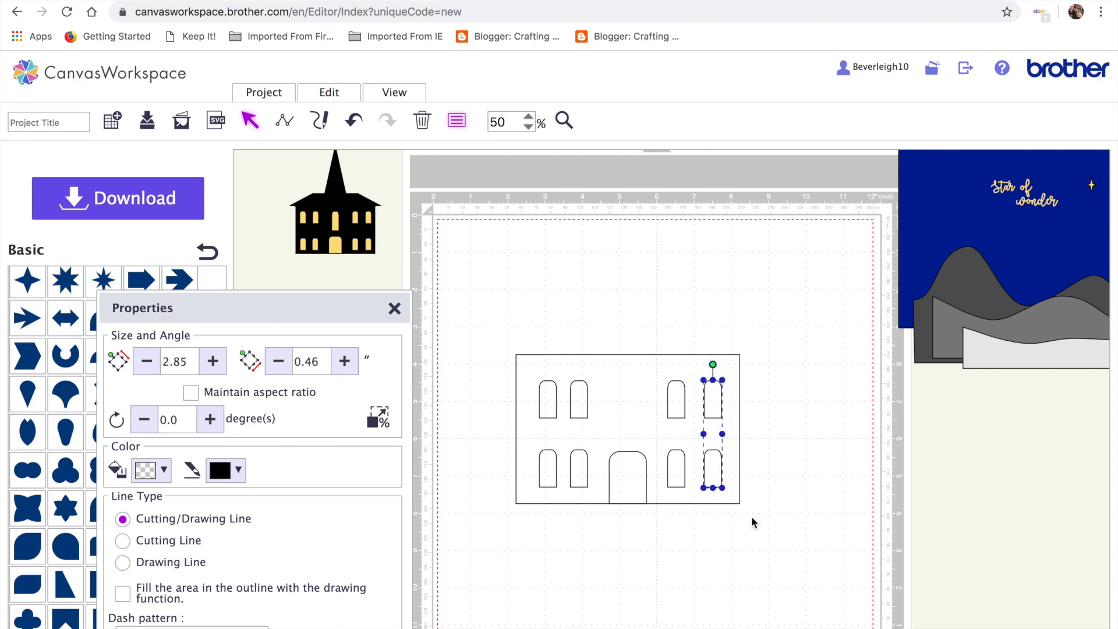
pyautogui.click(753, 567)
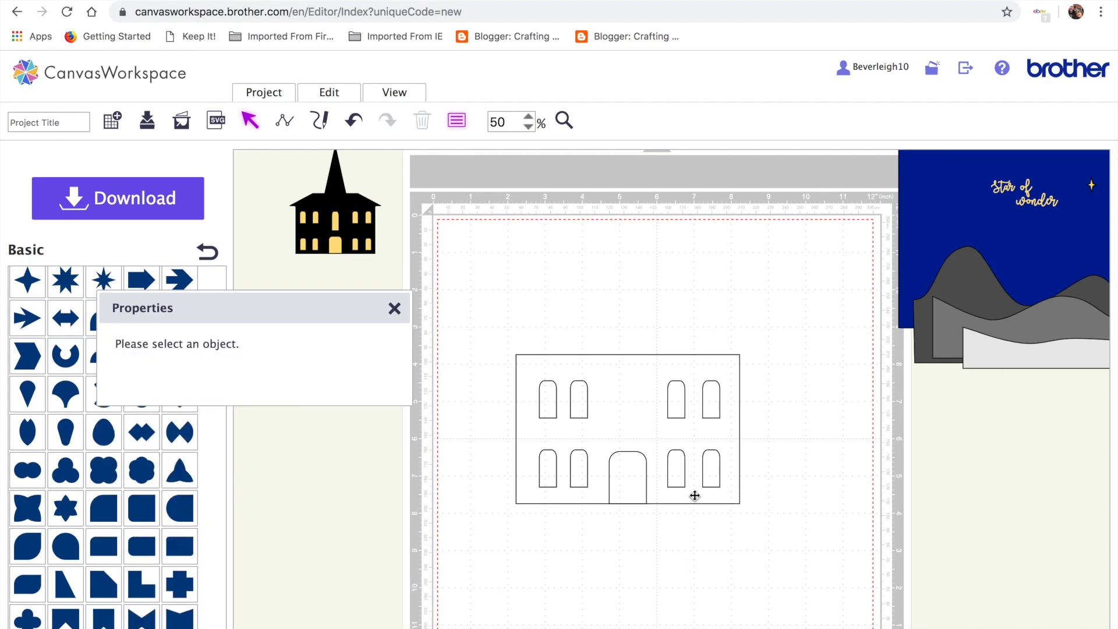
pyautogui.click(706, 475)
pyautogui.press('Left')
pyautogui.press('Left')
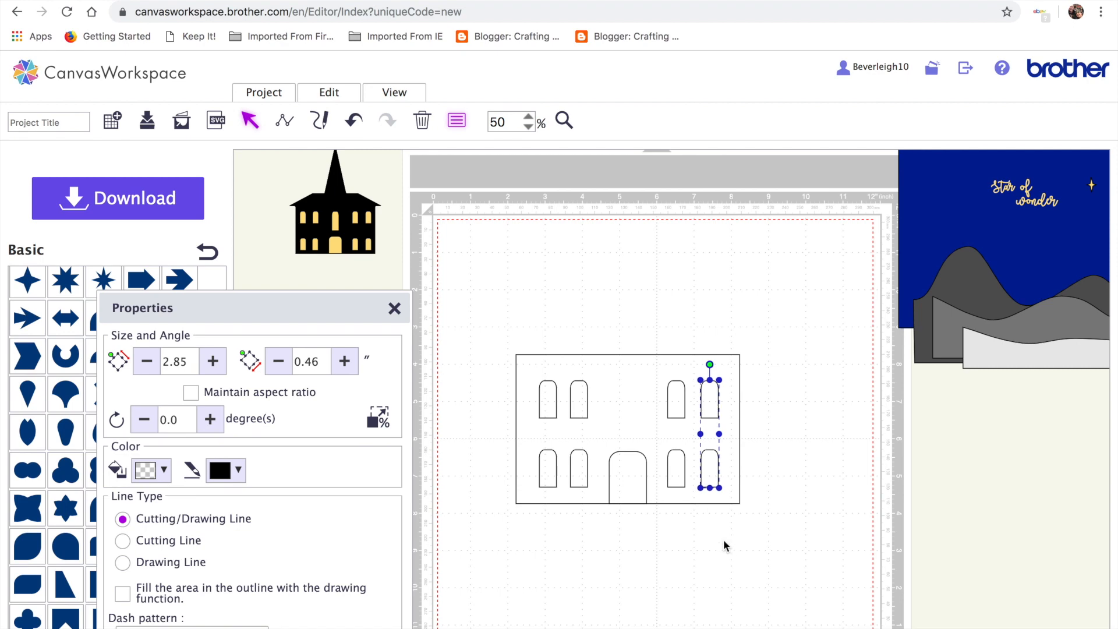
# Ungroup the inner and outer window columns right of the door.
pyautogui.click(727, 555)
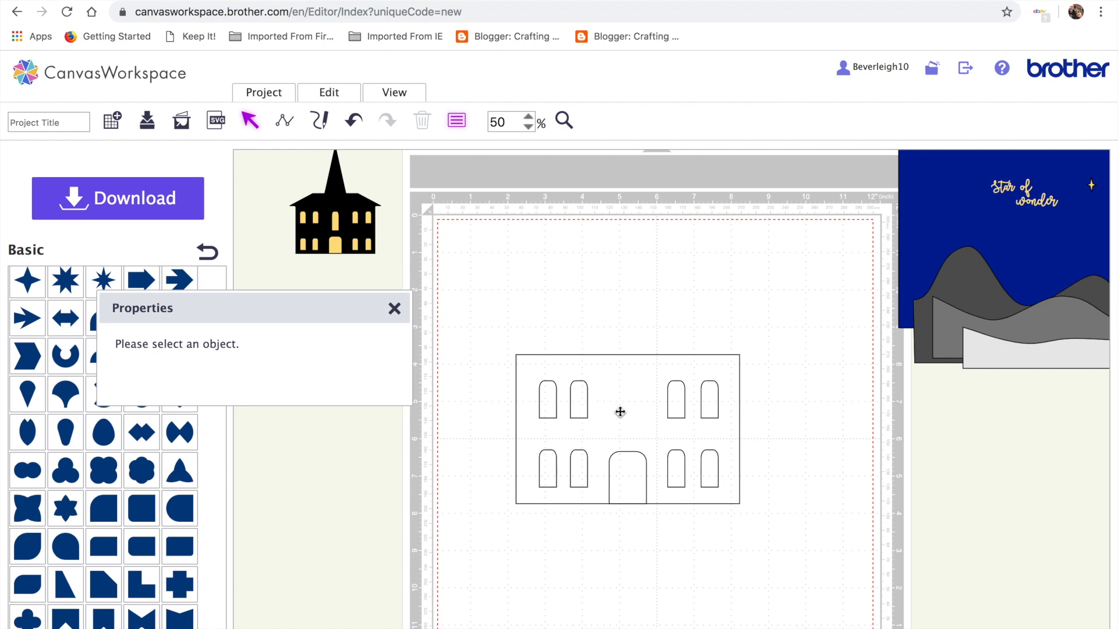
pyautogui.click(677, 402)
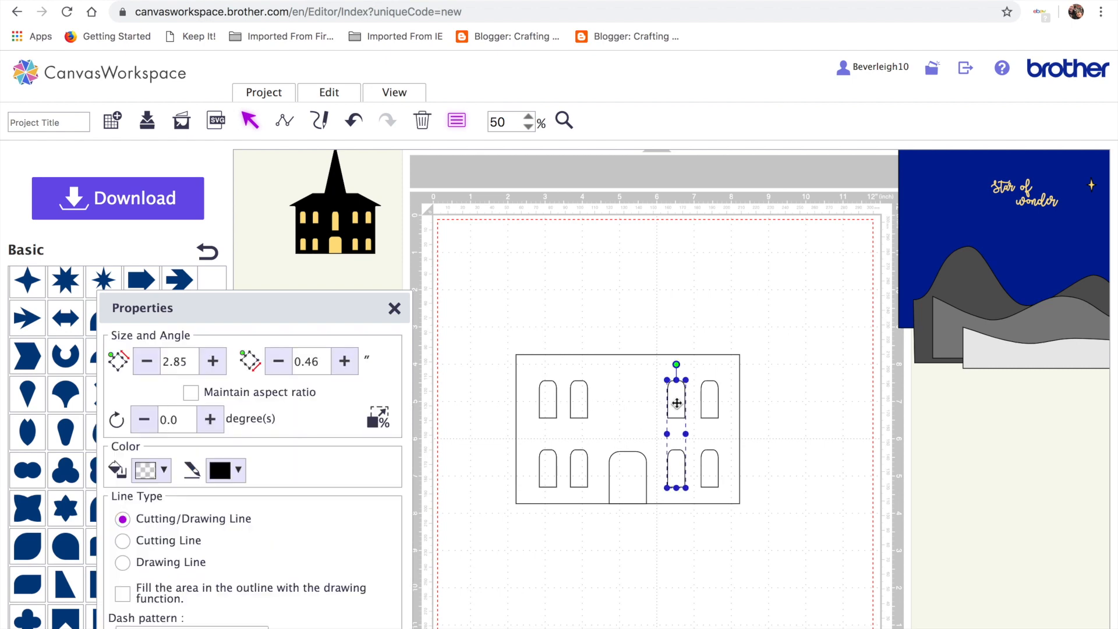
pyautogui.click(325, 92)
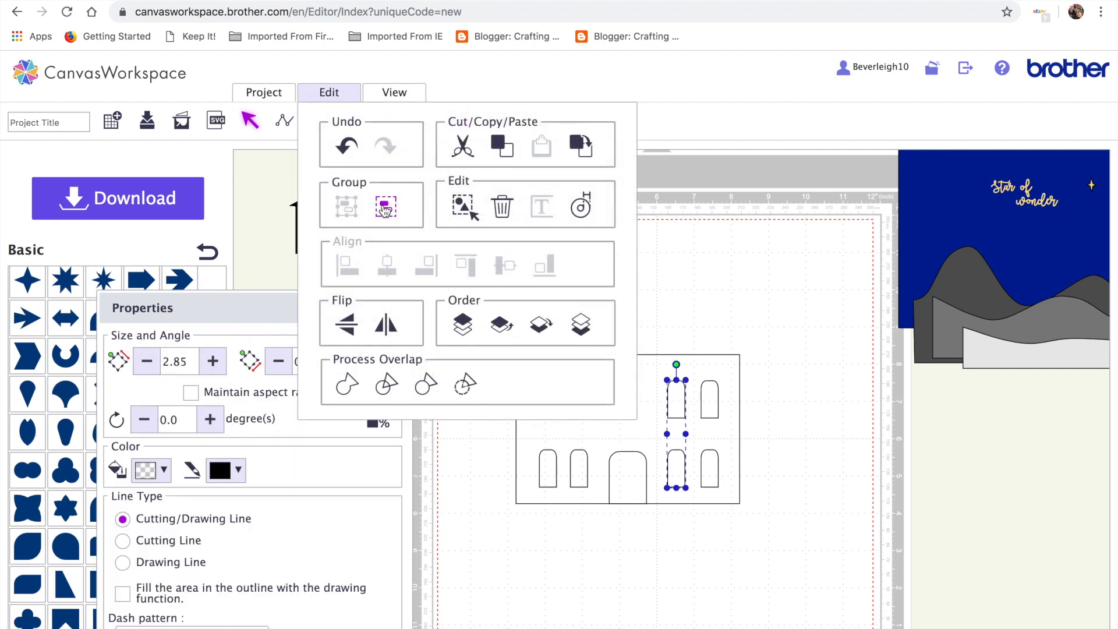
pyautogui.click(384, 207)
pyautogui.click(708, 409)
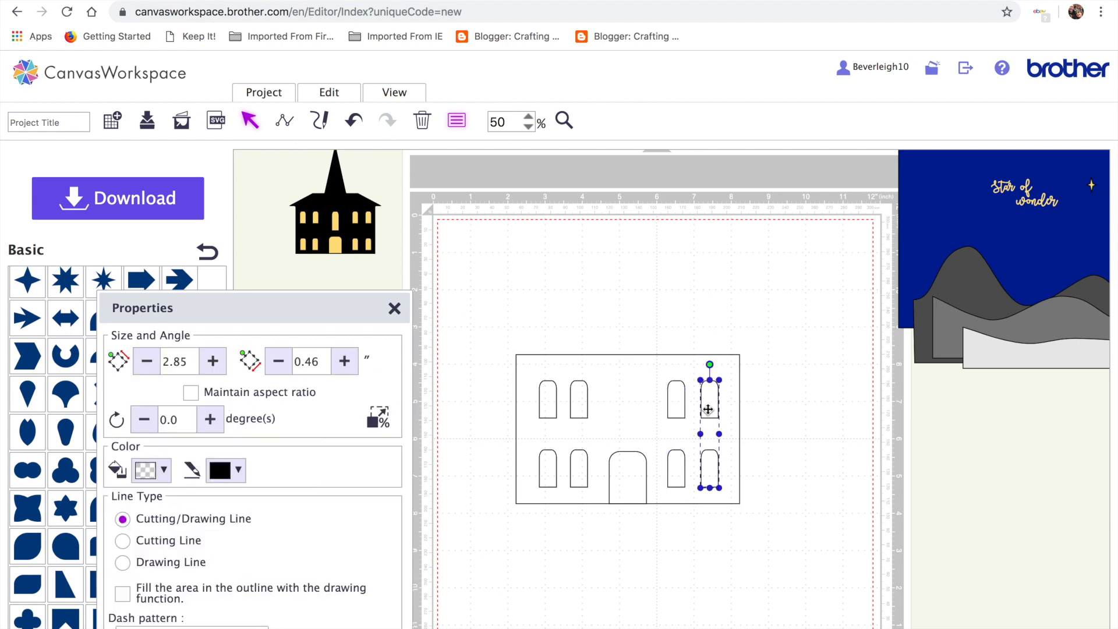
pyautogui.click(332, 98)
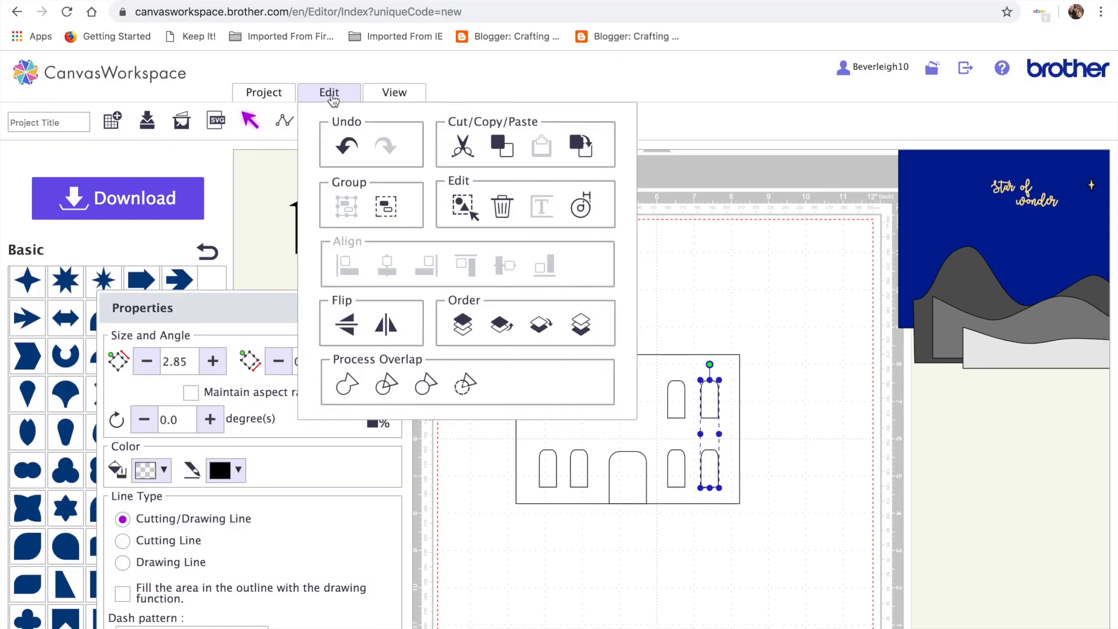
pyautogui.click(385, 207)
# Ungroup the set that holds the wall together with the windows left of the door.
pyautogui.click(547, 401)
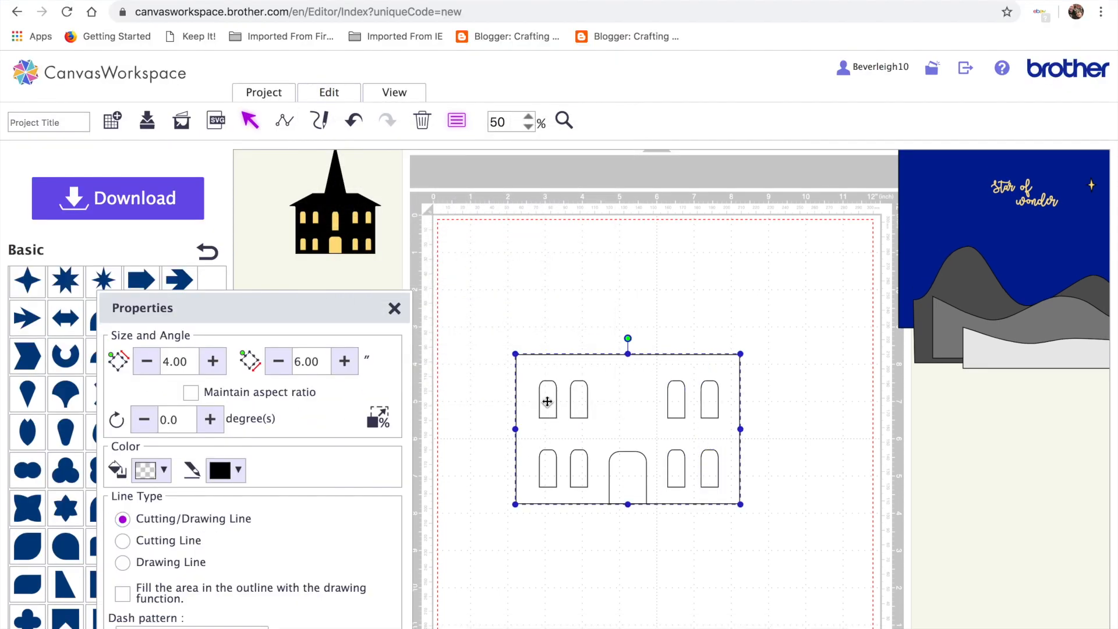
pyautogui.click(330, 93)
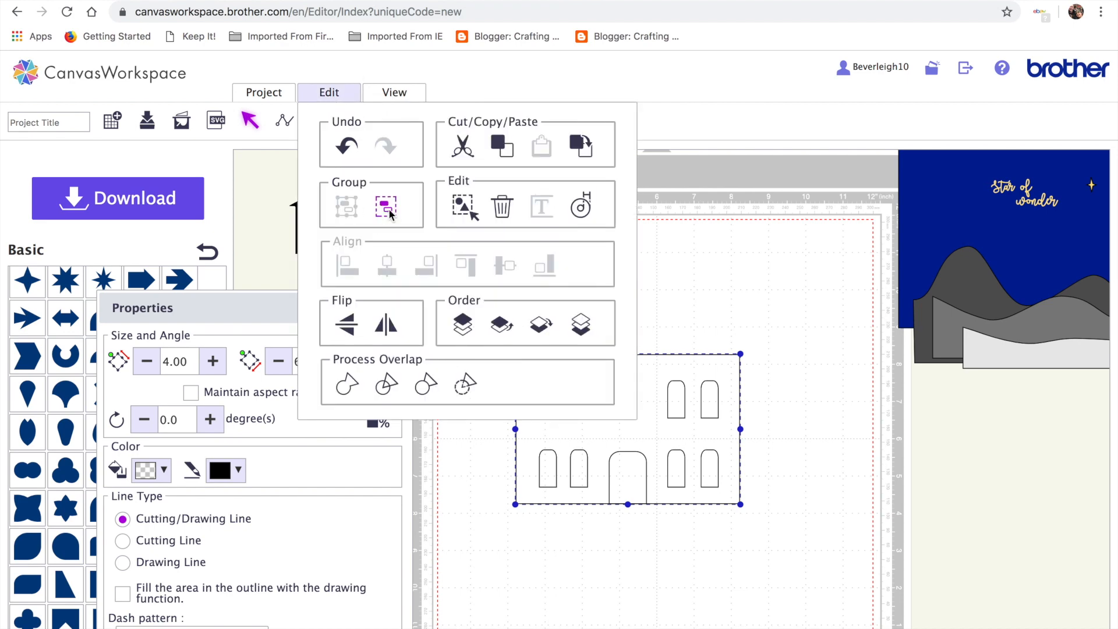
pyautogui.click(386, 203)
pyautogui.click(572, 529)
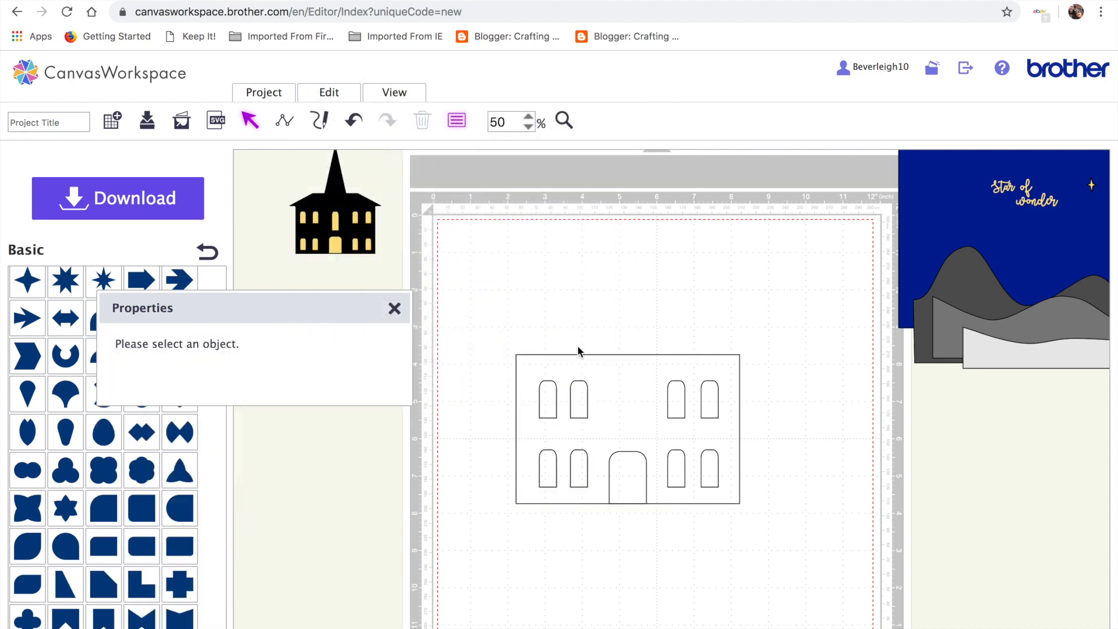
pyautogui.click(548, 399)
pyautogui.keyDown('shift'); pyautogui.click(581, 407); pyautogui.keyUp('shift')
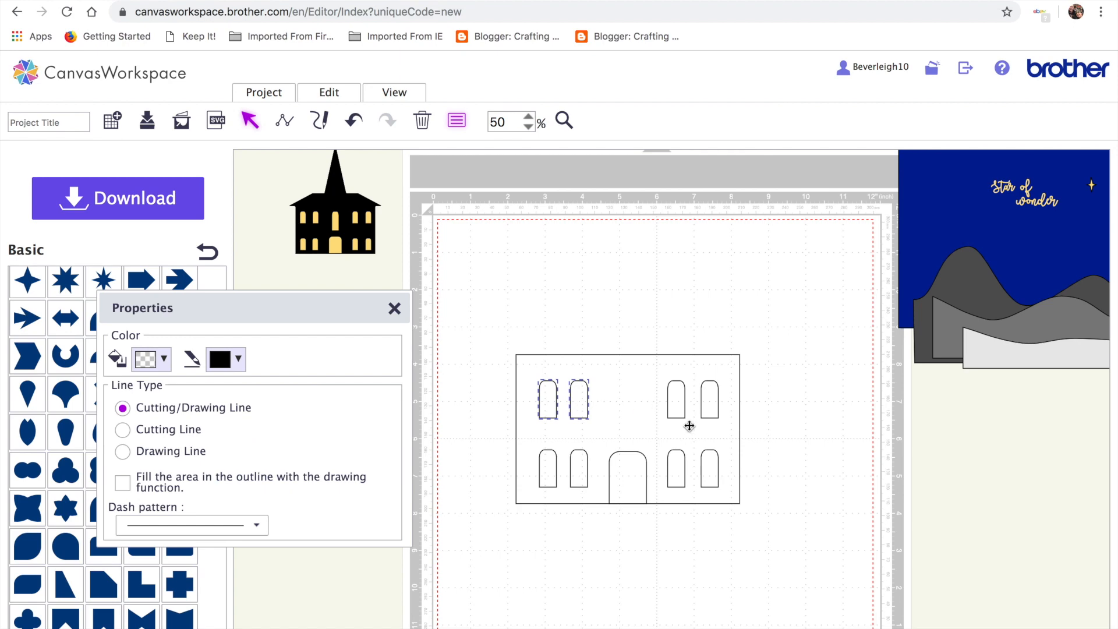
pyautogui.moveTo(641, 481); pyautogui.dragTo(382, 174)
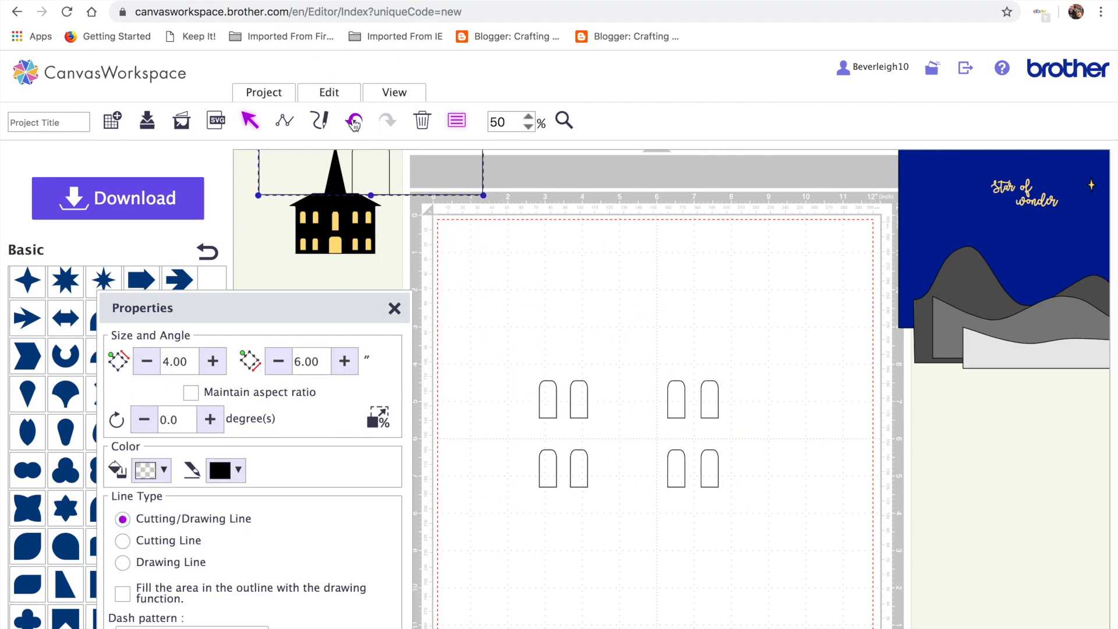
pyautogui.click(353, 122)
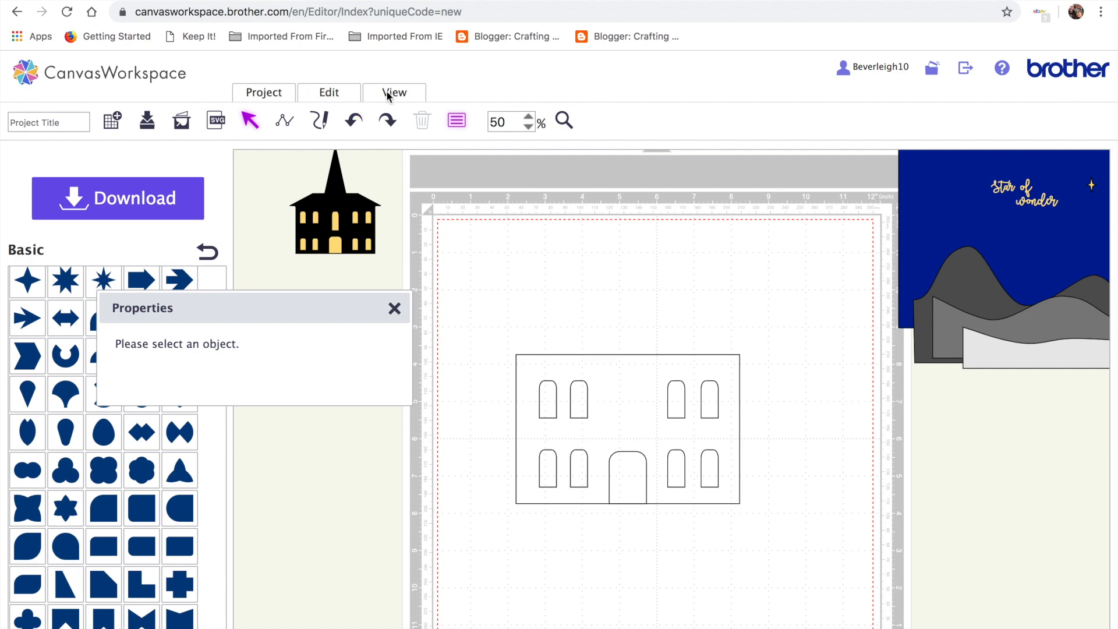
# Ungroup the door from the wall rectangle so that every church shape is separate.
pyautogui.click(645, 473)
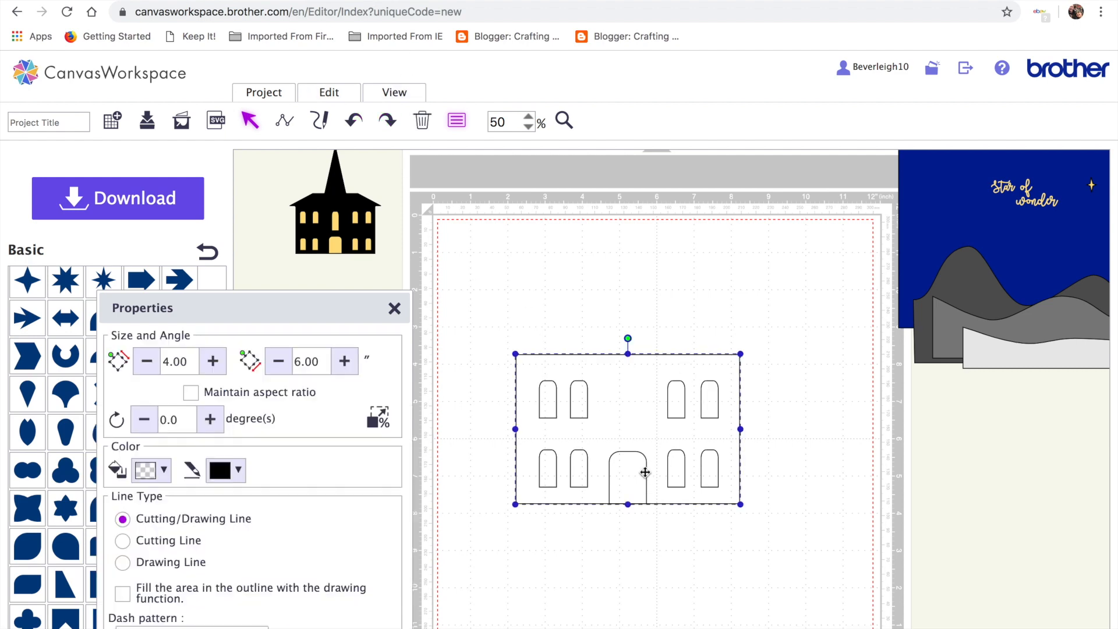
pyautogui.click(329, 92)
pyautogui.click(387, 207)
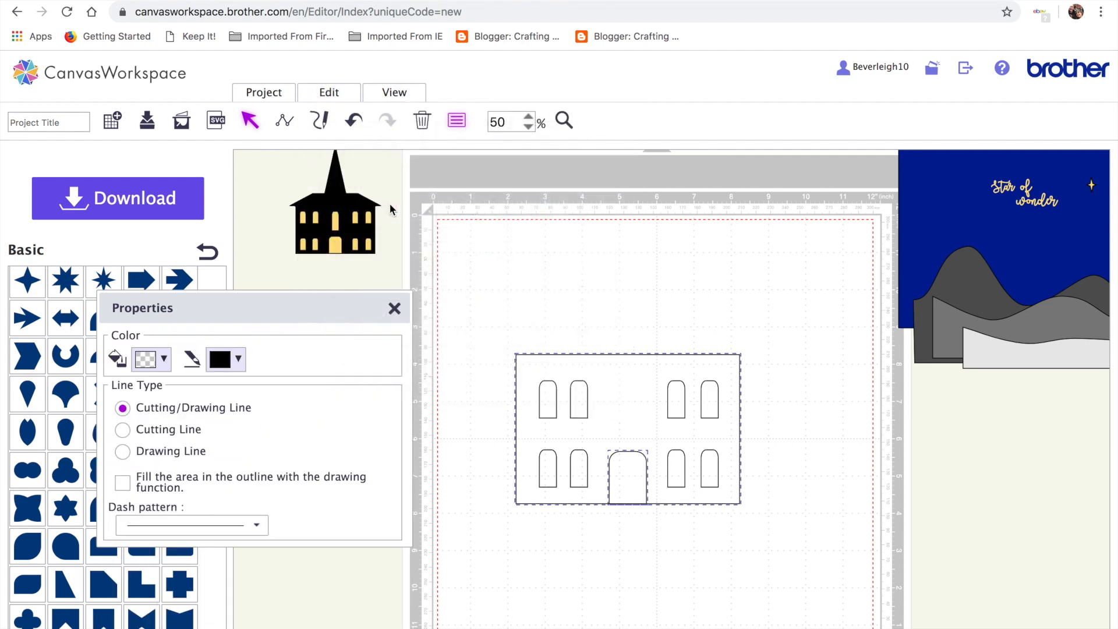
pyautogui.moveTo(479, 299); pyautogui.dragTo(754, 564)
# Duplicate the lower window just right of the door and place the copy below the wall.
pyautogui.click(665, 549)
pyautogui.click(681, 467)
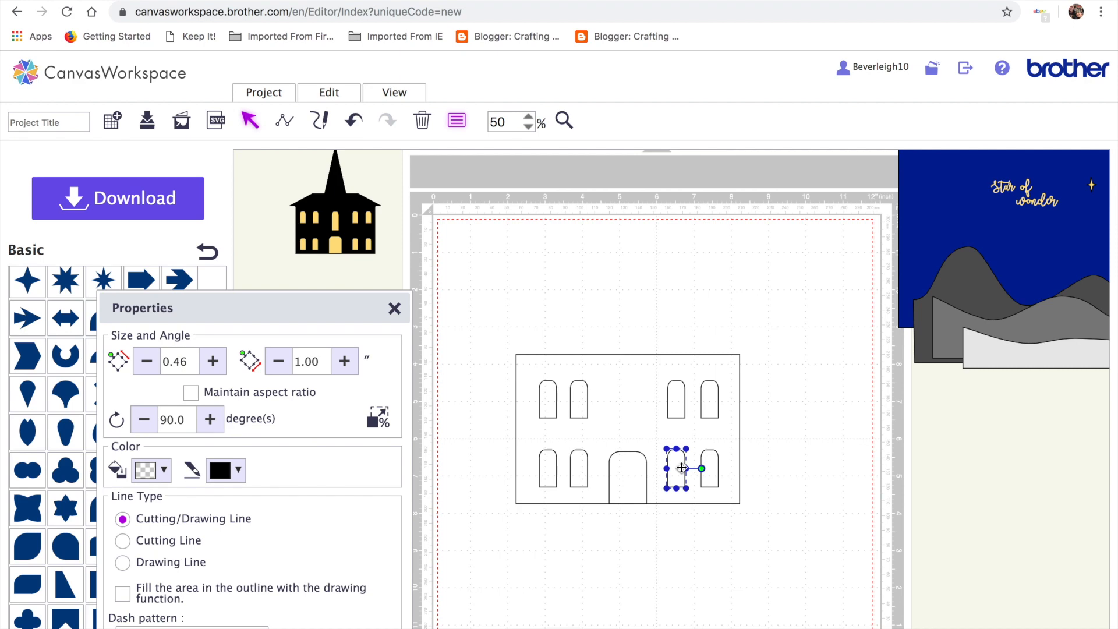
pyautogui.moveTo(681, 467); pyautogui.dragTo(692, 602)
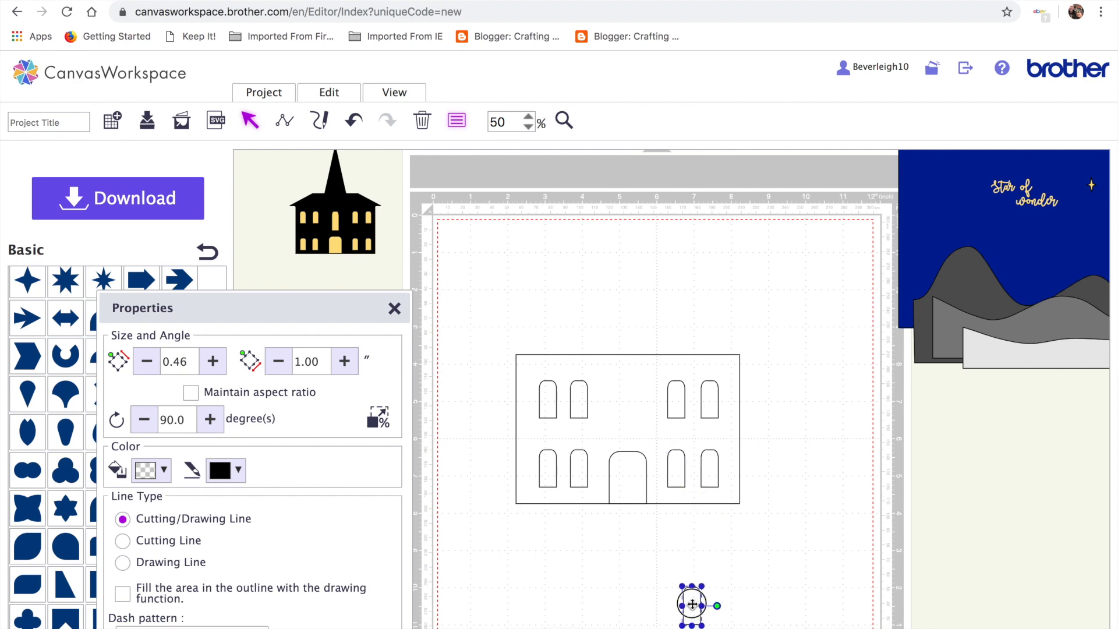
# Subtract the door and all eight windows from the wall rectangle, leaving the spare window out.
pyautogui.moveTo(471, 326); pyautogui.dragTo(766, 499)
pyautogui.click(331, 92)
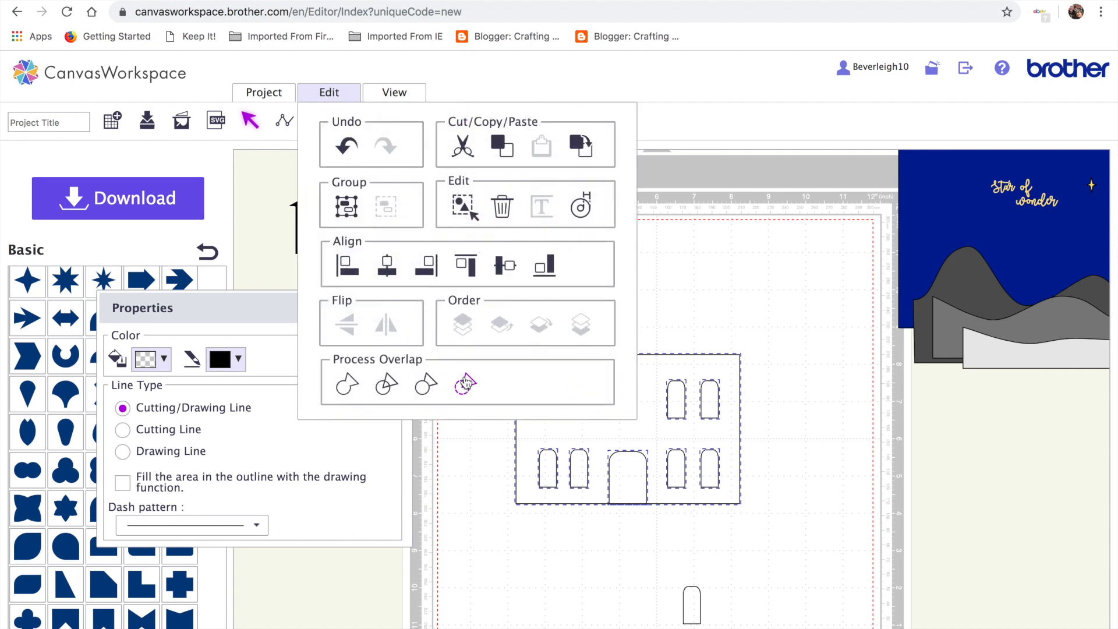
pyautogui.click(464, 384)
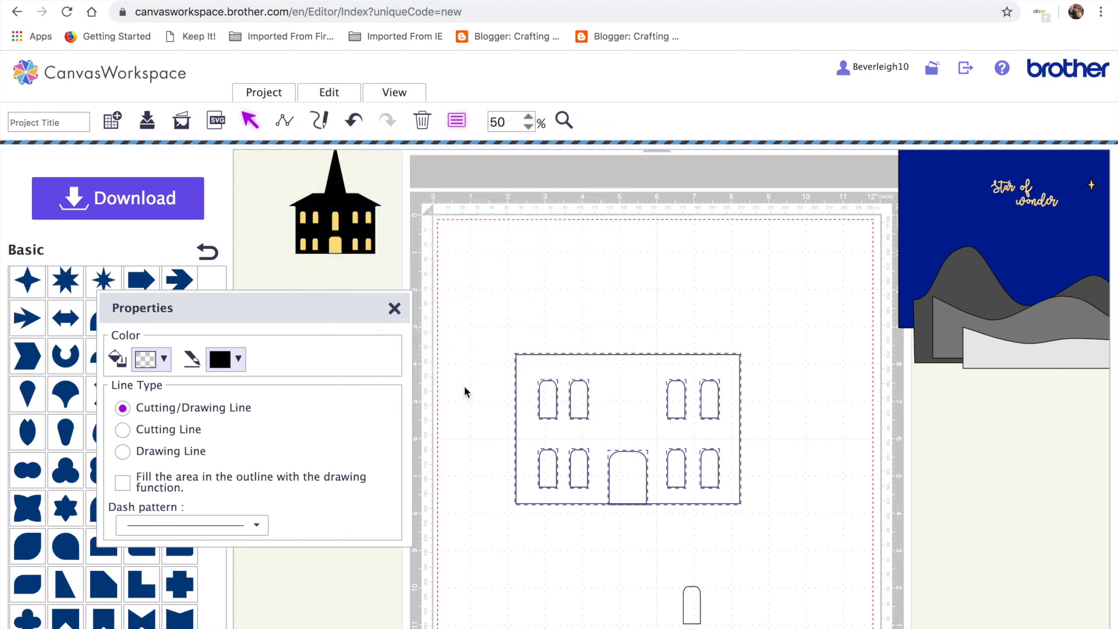
# Fill the cut-out church wall with very dark grey.
pyautogui.click(633, 430)
pyautogui.click(457, 120)
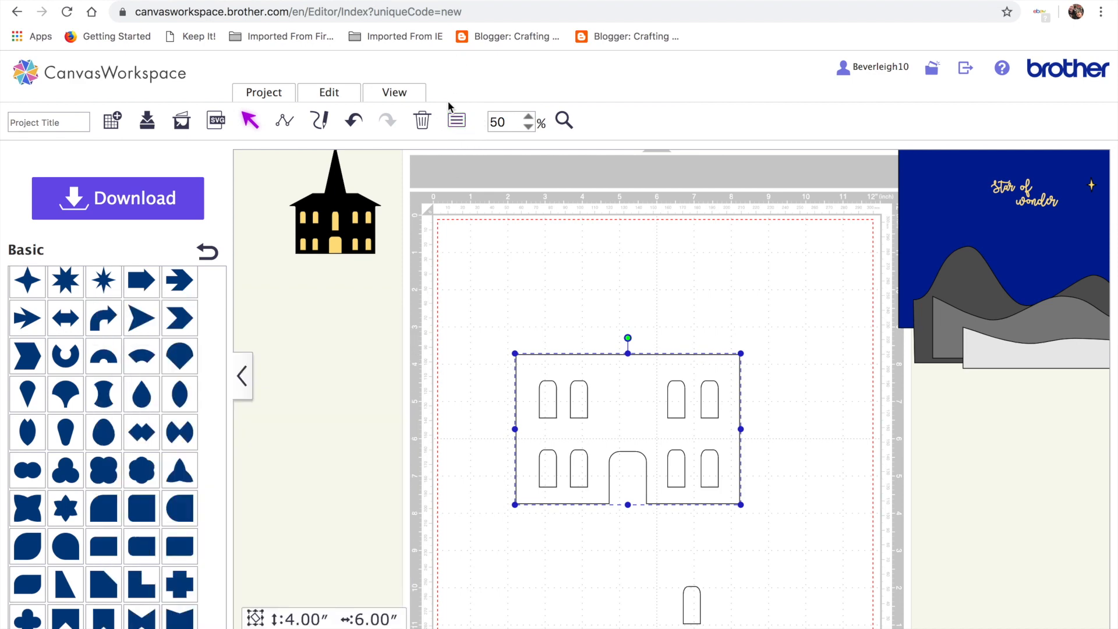
pyautogui.click(457, 120)
pyautogui.click(166, 470)
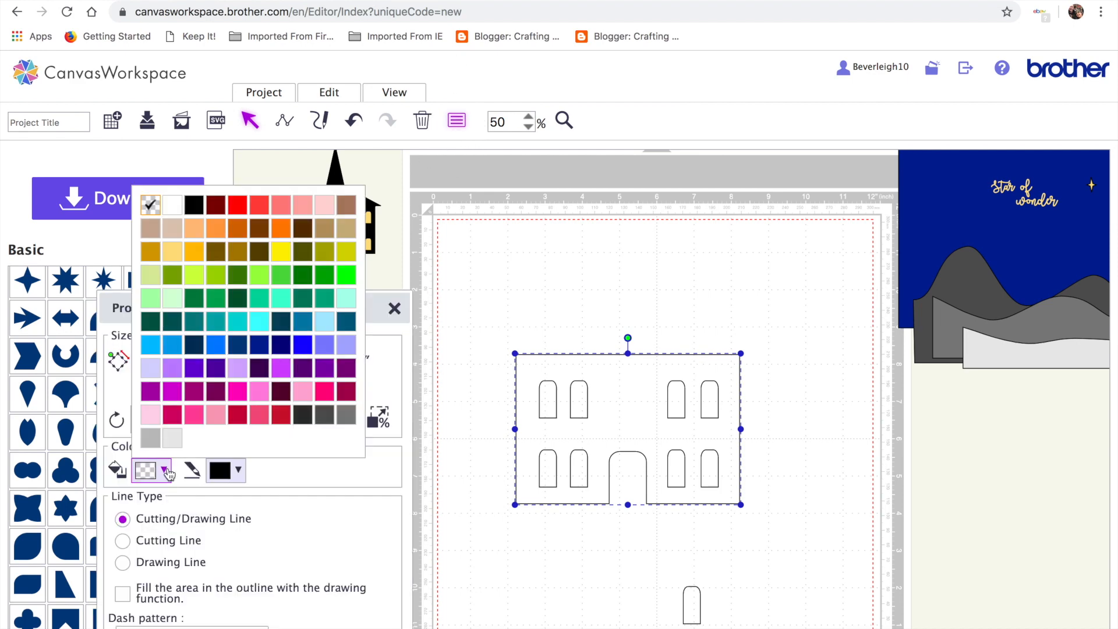
pyautogui.click(302, 414)
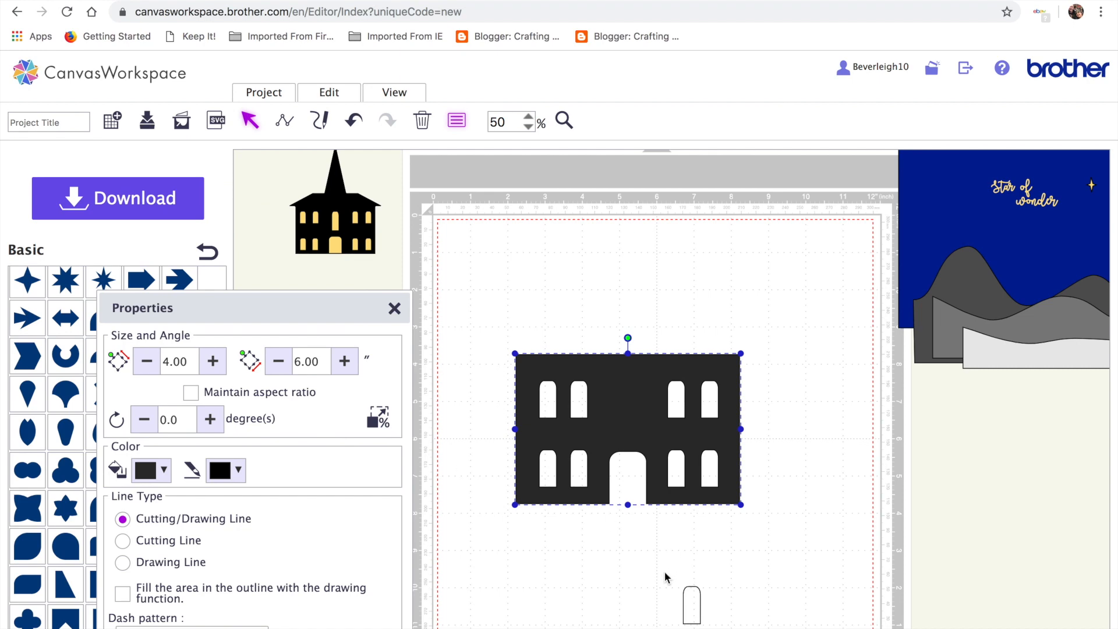
pyautogui.click(649, 579)
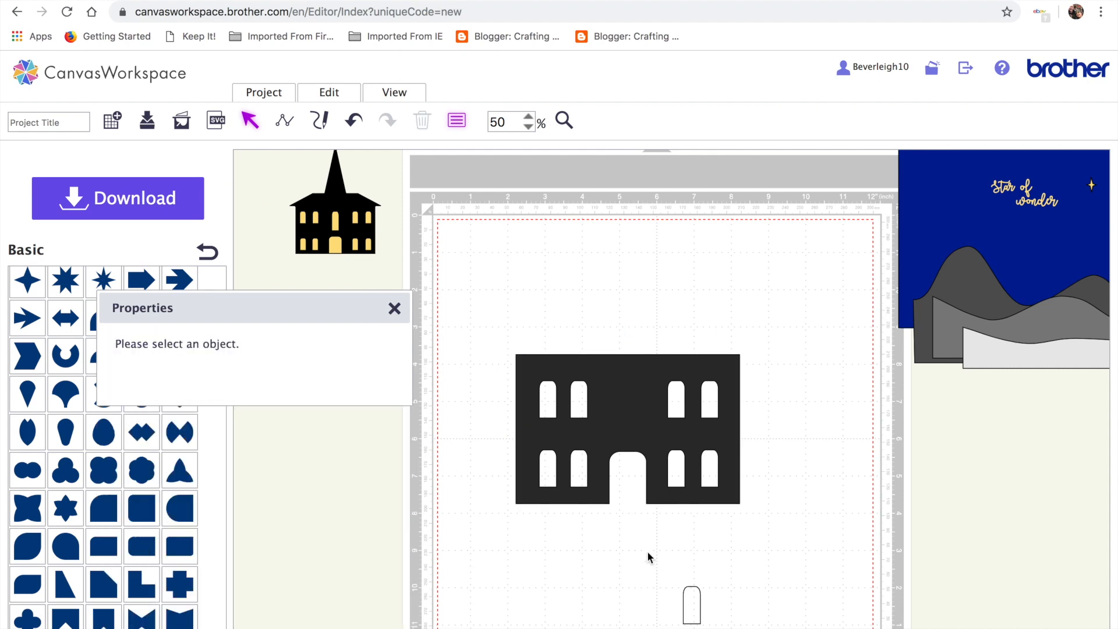
# Move the spare window to just below the doorway and bring it to the front.
pyautogui.click(692, 605)
pyautogui.moveTo(691, 604); pyautogui.dragTo(639, 568)
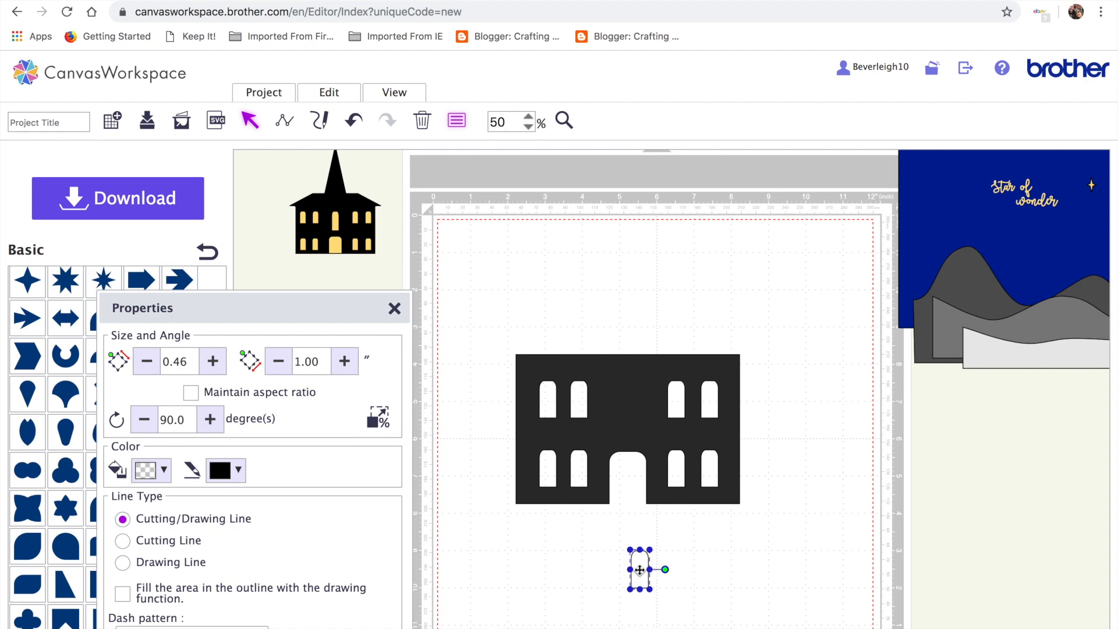
pyautogui.moveTo(639, 569); pyautogui.dragTo(618, 589)
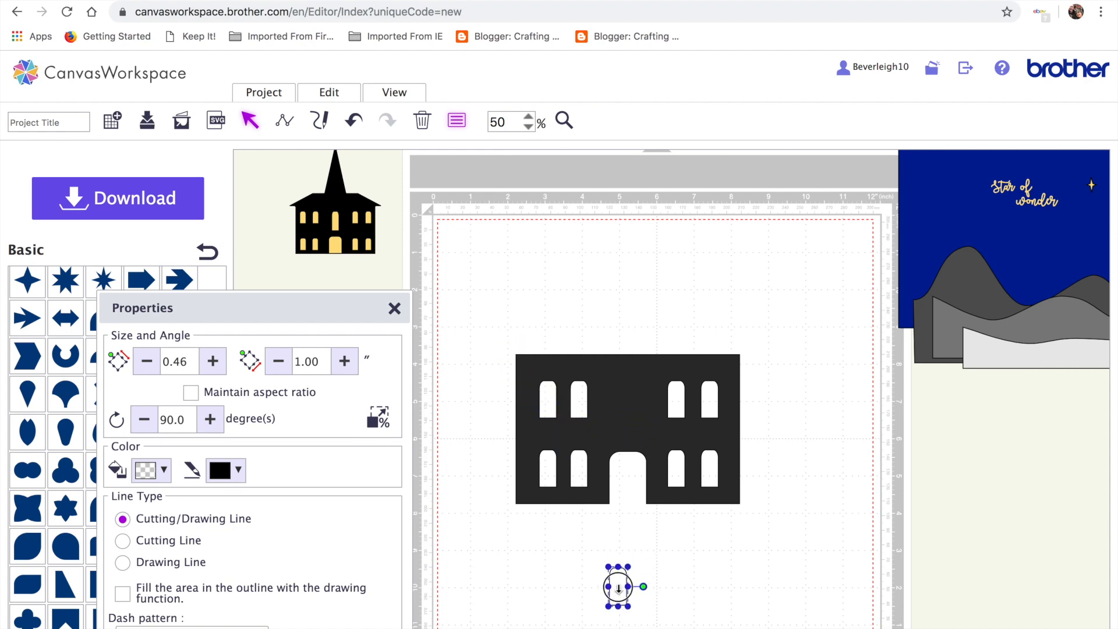
pyautogui.rightClick(617, 585)
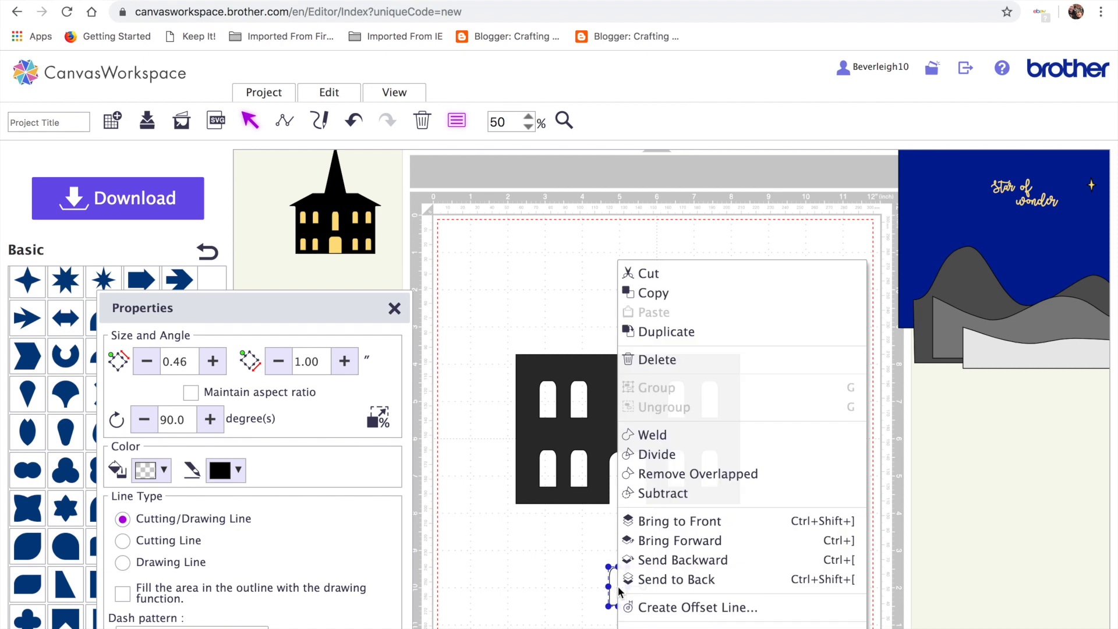
pyautogui.click(677, 520)
# Place the spare window above the doorway, enlarged to about 0.60 by 1.54 inches, and centre it horizontally on the wall.
pyautogui.moveTo(629, 606); pyautogui.dragTo(630, 405)
pyautogui.moveTo(488, 297); pyautogui.dragTo(766, 507)
pyautogui.click(343, 103)
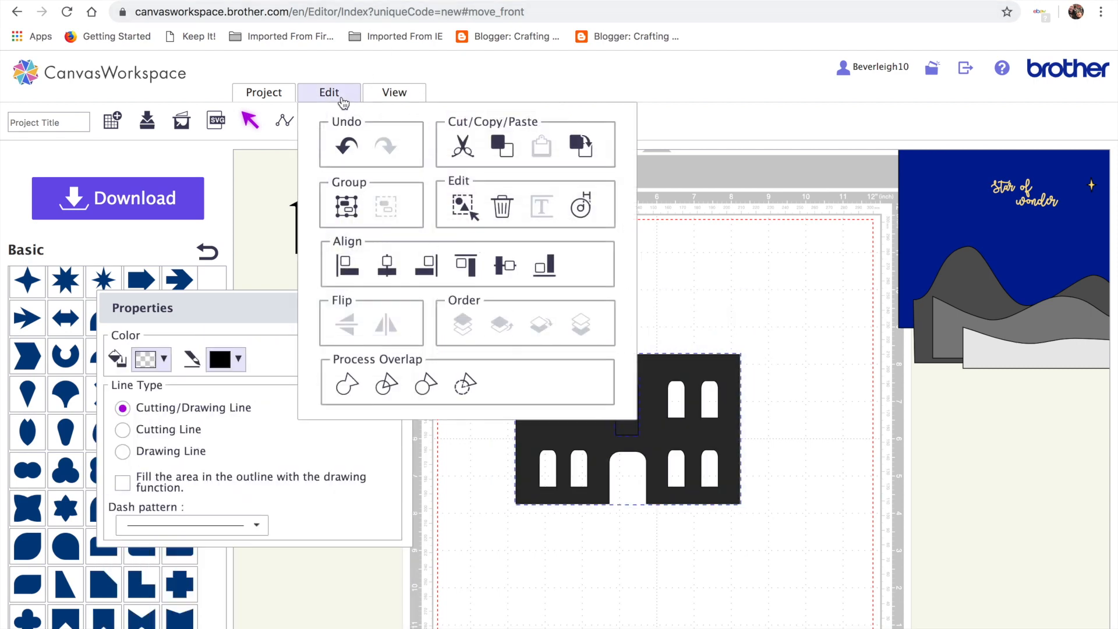
pyautogui.click(389, 272)
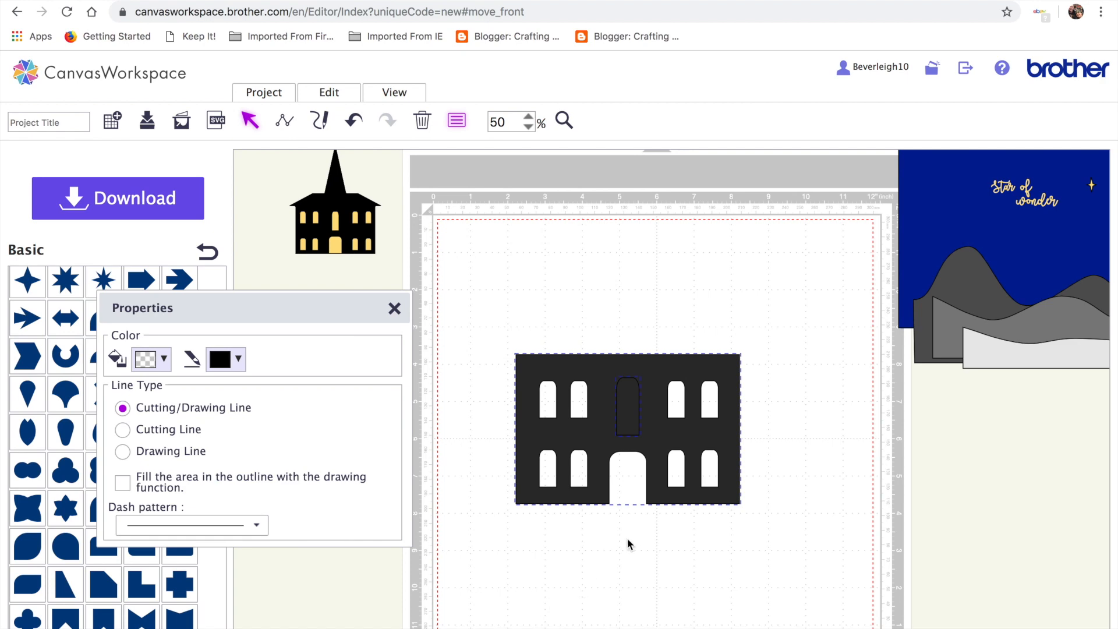
pyautogui.click(625, 406)
pyautogui.click(604, 587)
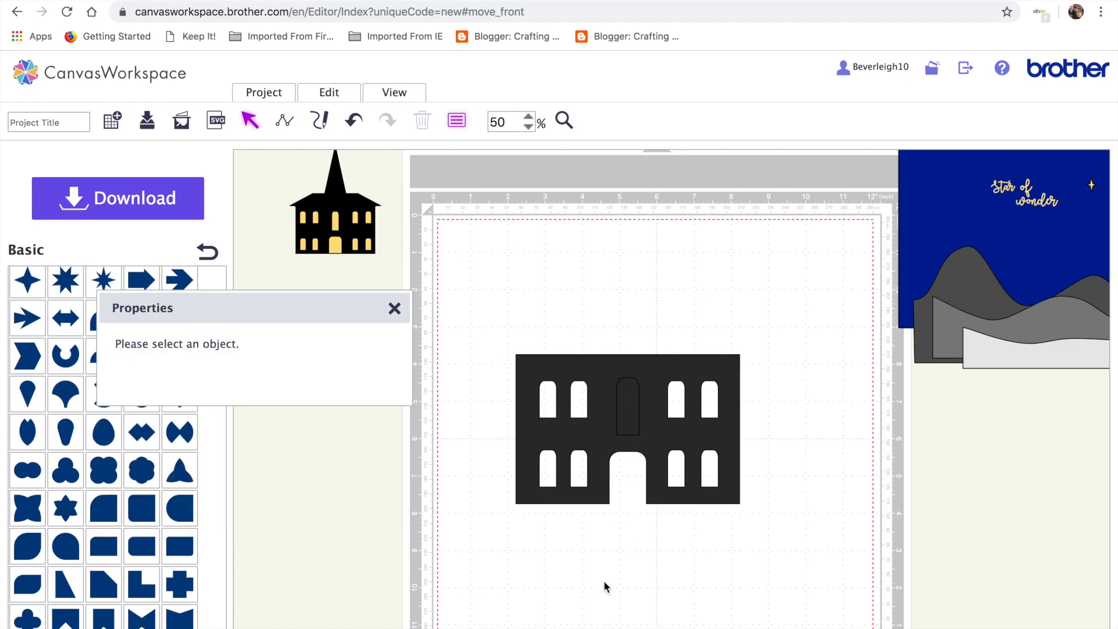
pyautogui.click(628, 412)
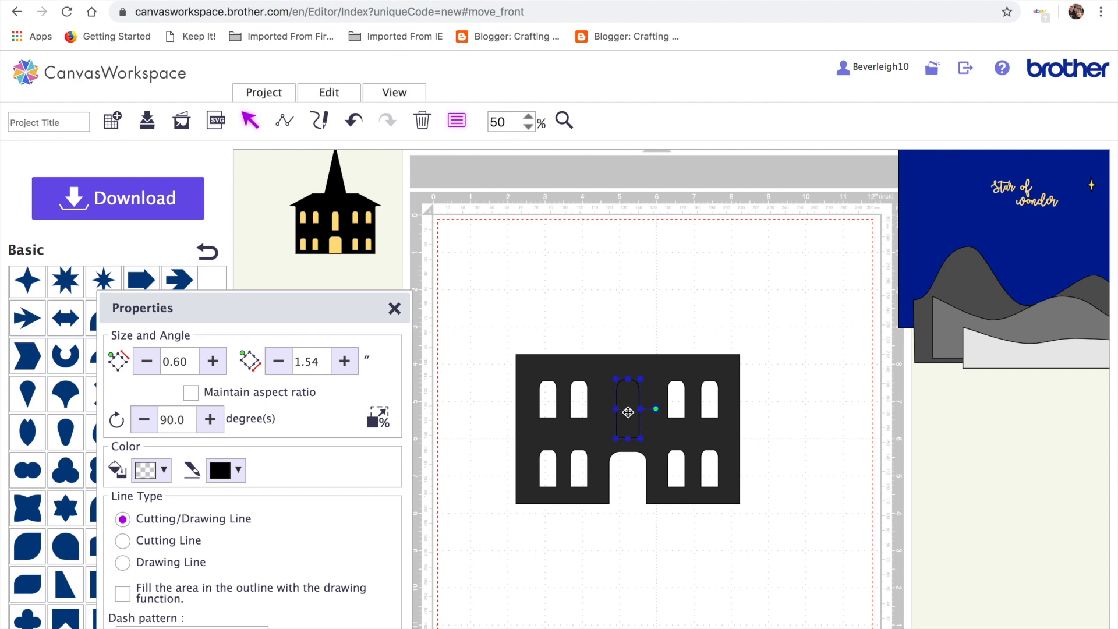
# Subtract the tall central window from the dark church wall.
pyautogui.moveTo(494, 298); pyautogui.dragTo(811, 568)
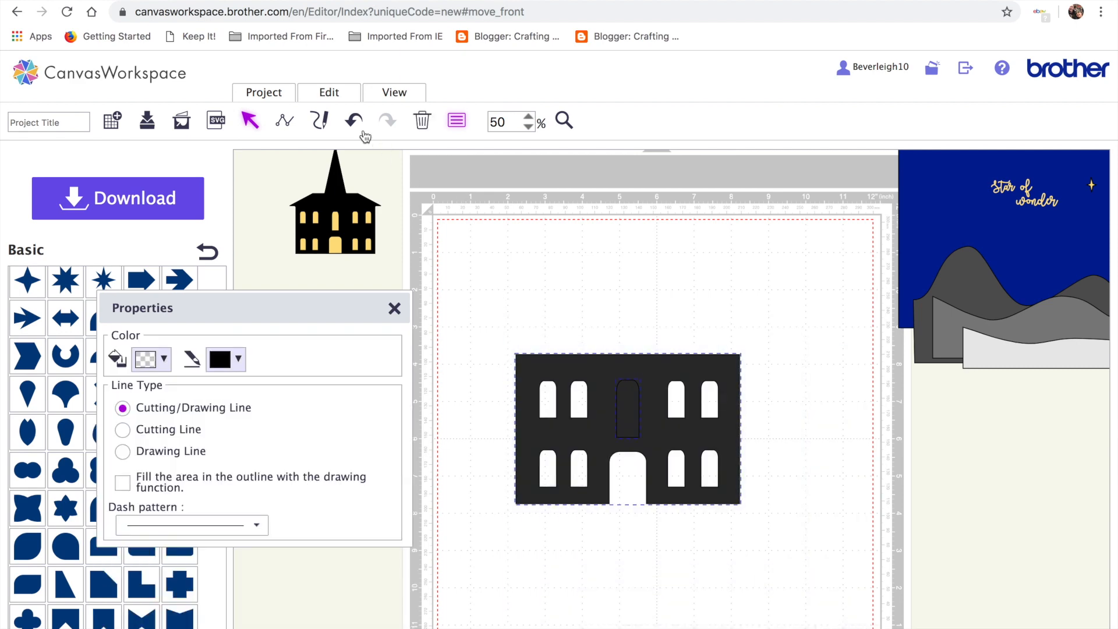
pyautogui.click(346, 94)
pyautogui.click(475, 386)
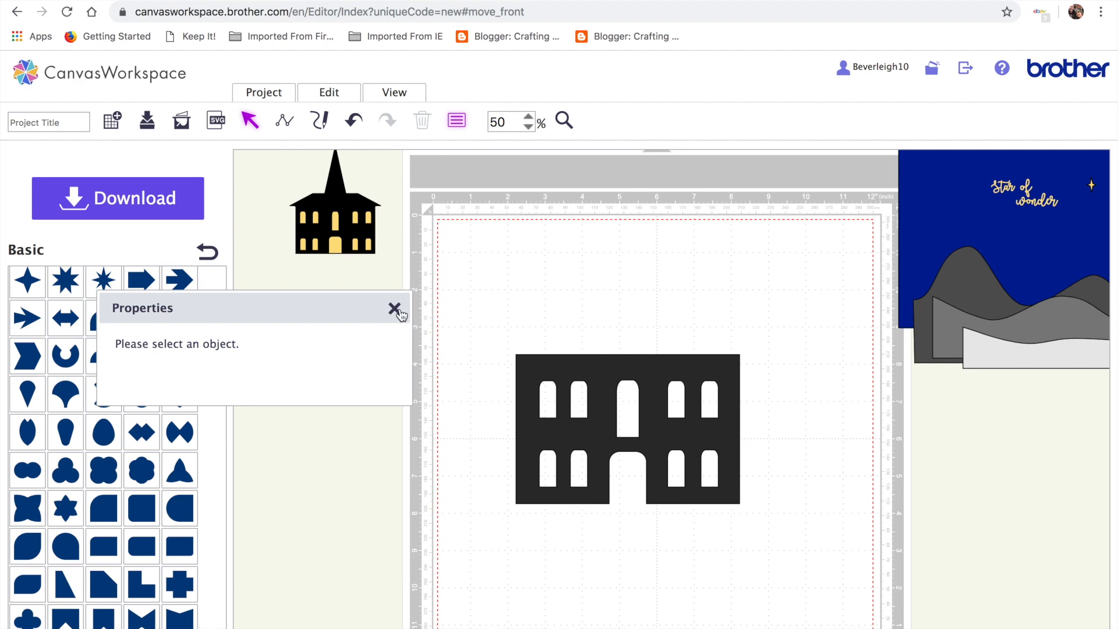
# Add the low, wide trapezoid from the basic shapes and rest it on the wall's upper edge near the left corner.
pyautogui.scroll(-3, 178, 512)
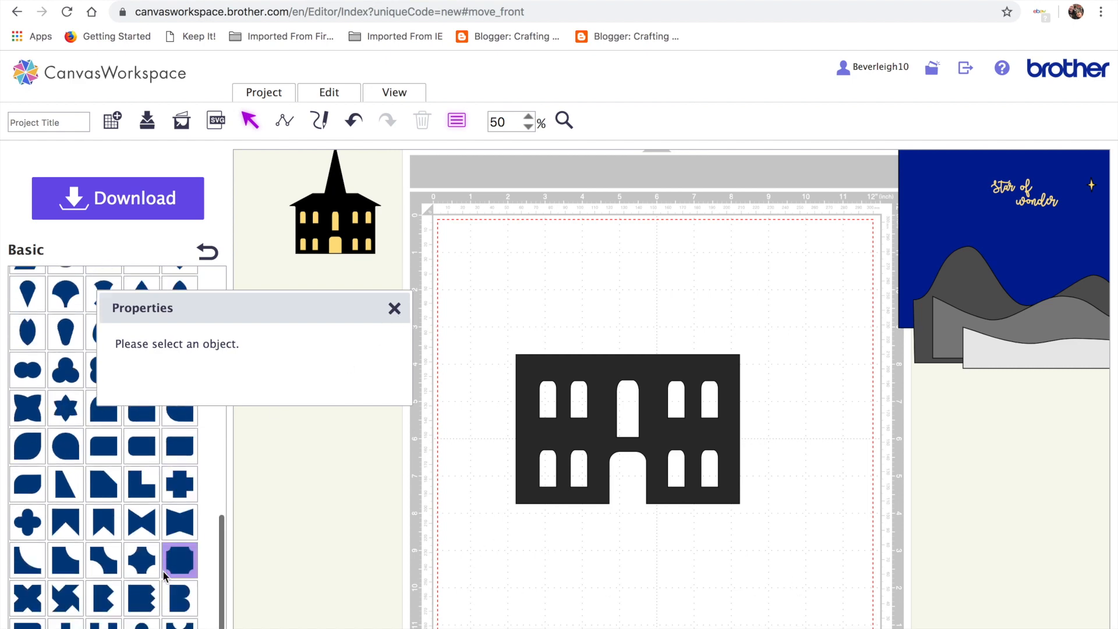
pyautogui.scroll(8, 162, 528)
pyautogui.scroll(9, 161, 528)
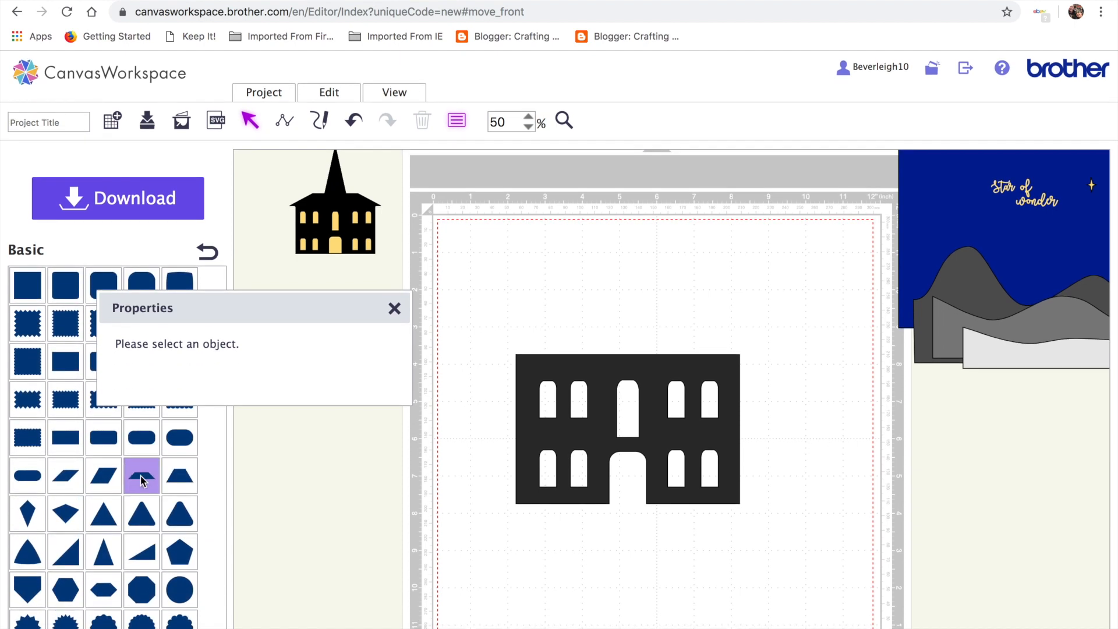
pyautogui.click(142, 481)
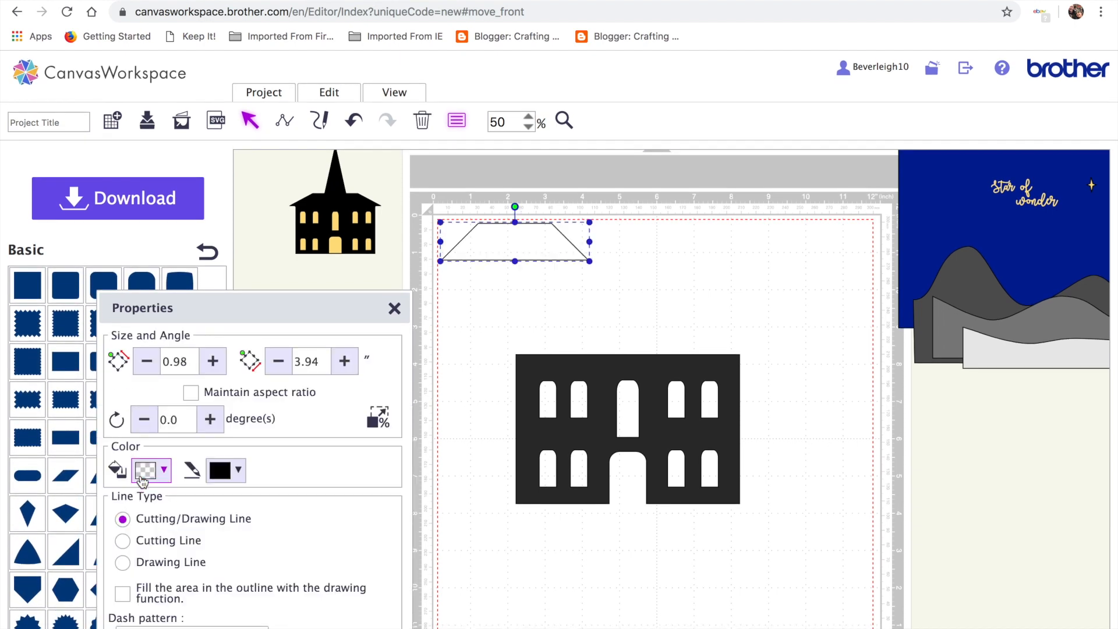
pyautogui.click(393, 310)
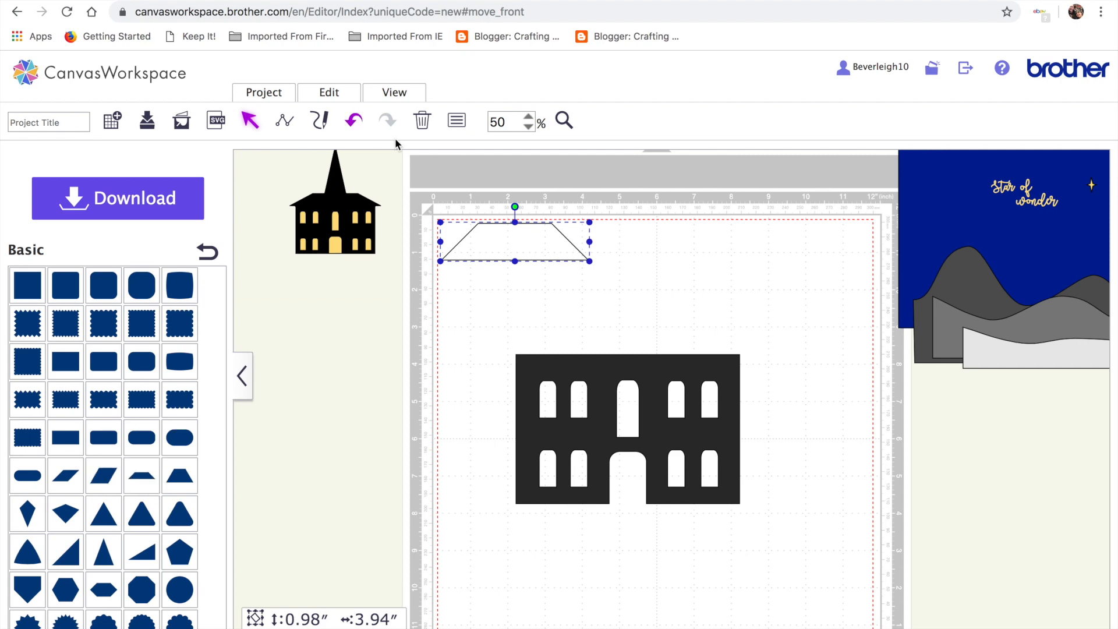
pyautogui.moveTo(514, 251); pyautogui.dragTo(578, 345)
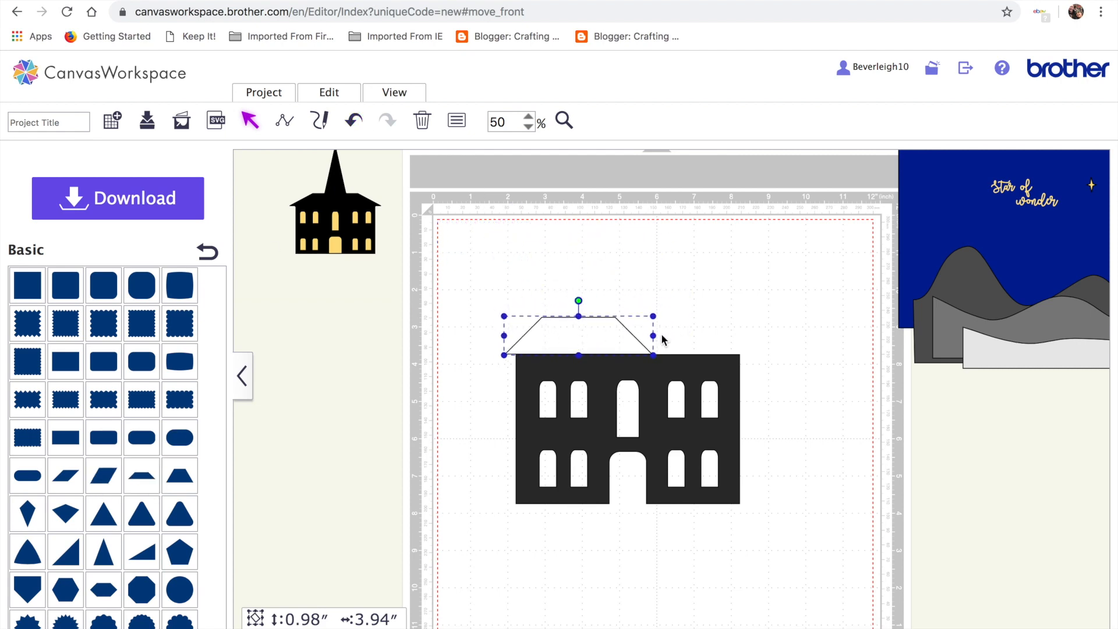
# Enlarge the trapezoid roof to about 1.05 by 6.48 inches so it overhangs both sides of the wall, slightly overlapping its upper edge.
pyautogui.moveTo(654, 335)
pyautogui.mouseDown()
pyautogui.moveTo(756, 335)
pyautogui.moveTo(644, 334)
pyautogui.moveTo(657, 339)
pyautogui.mouseUp()
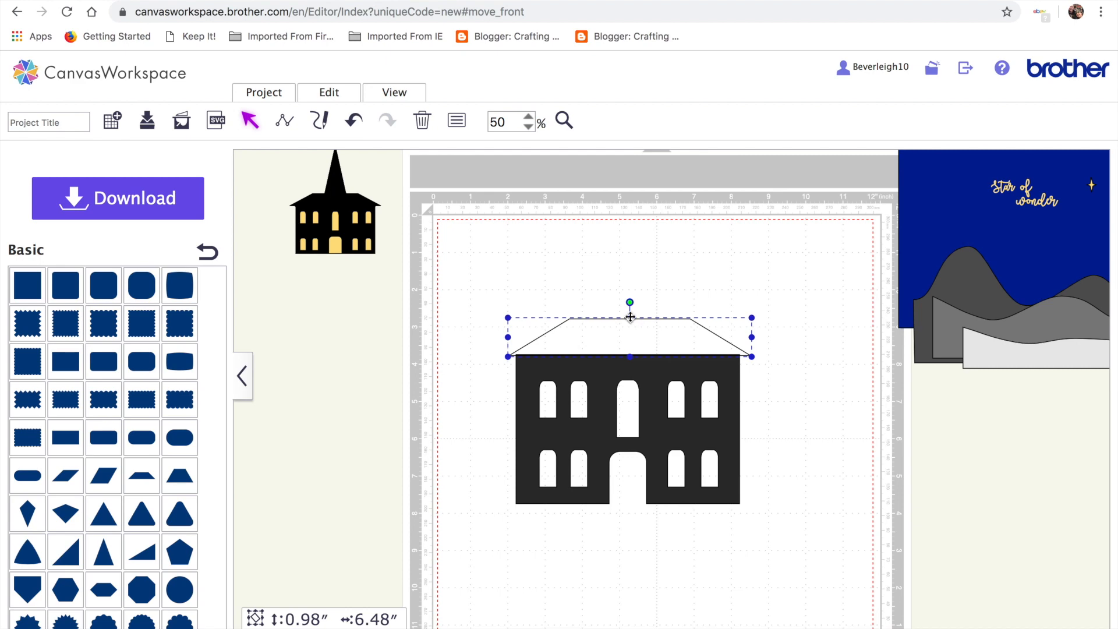
pyautogui.moveTo(629, 317); pyautogui.dragTo(629, 316)
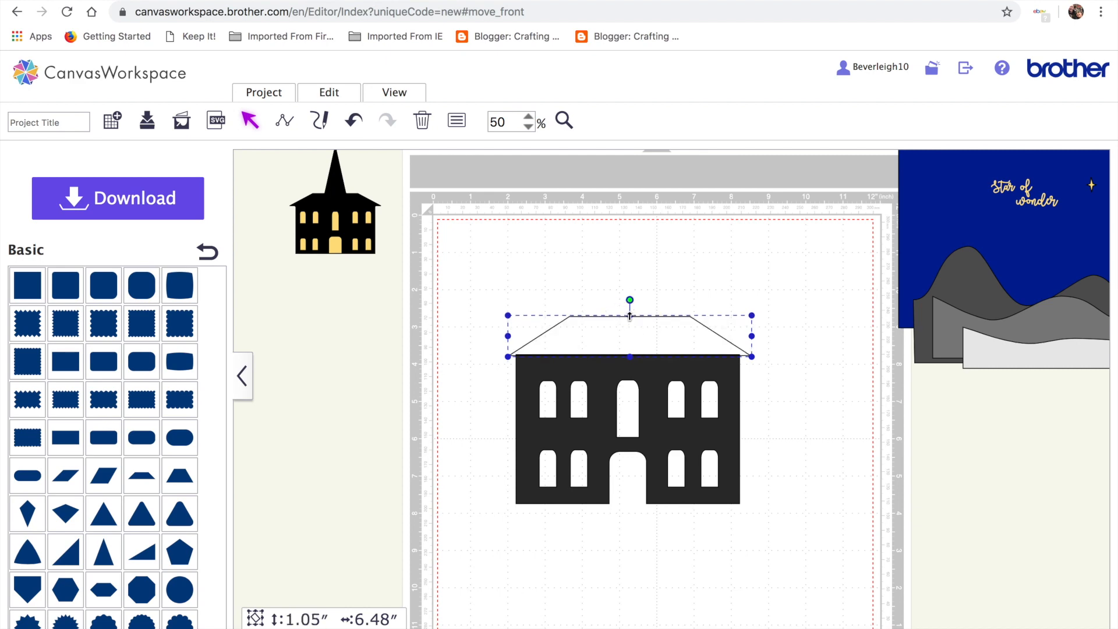
pyautogui.click(550, 547)
pyautogui.click(581, 344)
pyautogui.moveTo(581, 344); pyautogui.dragTo(581, 346)
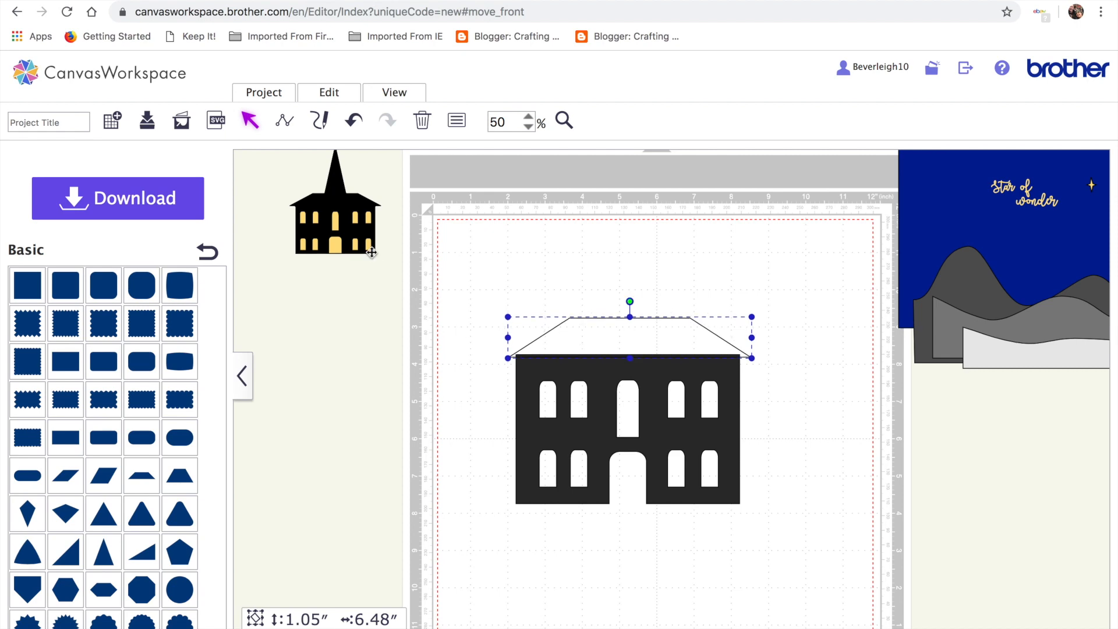
# Centre the trapezoid roof horizontally on the wall and weld the two shapes into one outline.
pyautogui.moveTo(465, 281); pyautogui.dragTo(682, 480)
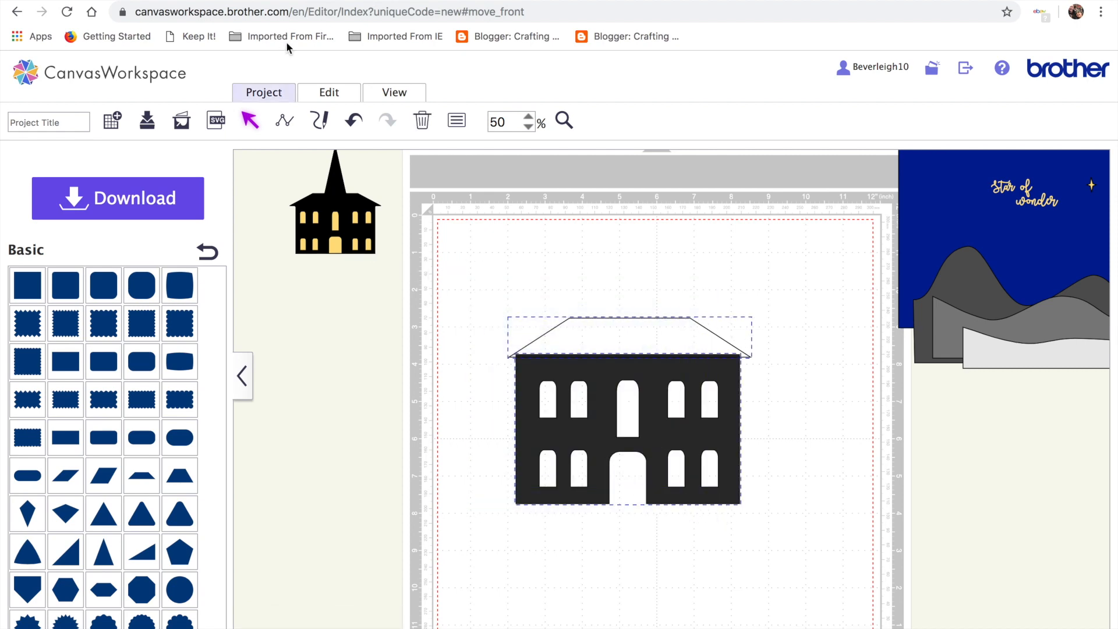
pyautogui.click(330, 94)
pyautogui.click(387, 265)
pyautogui.click(337, 94)
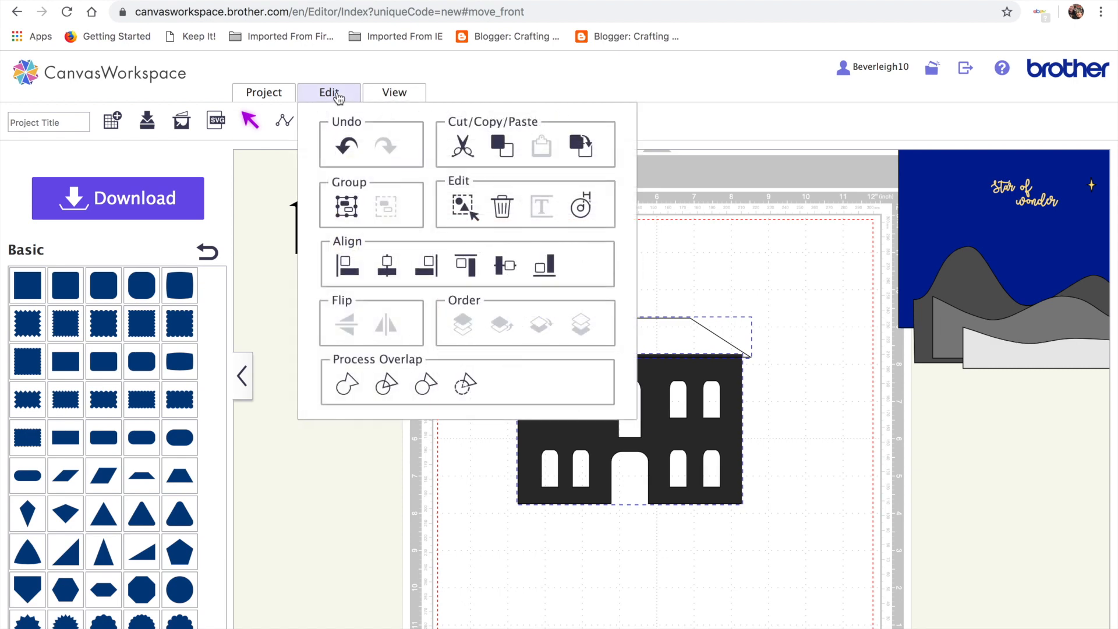
pyautogui.click(349, 385)
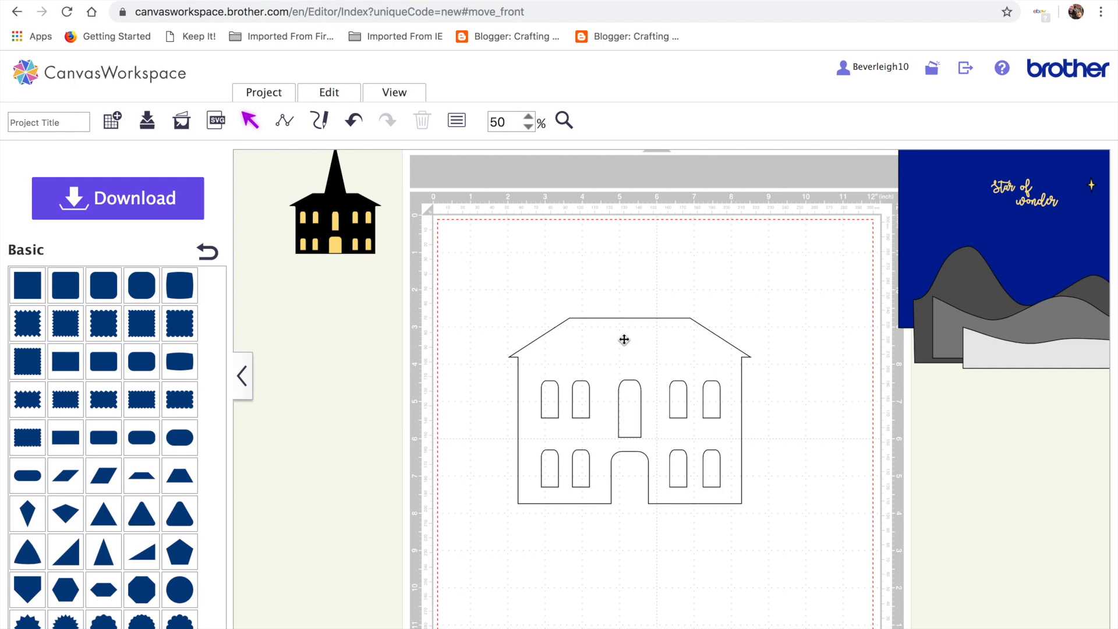
# Fill the welded church outline with the near-black dark grey colour.
pyautogui.click(455, 124)
pyautogui.click(561, 426)
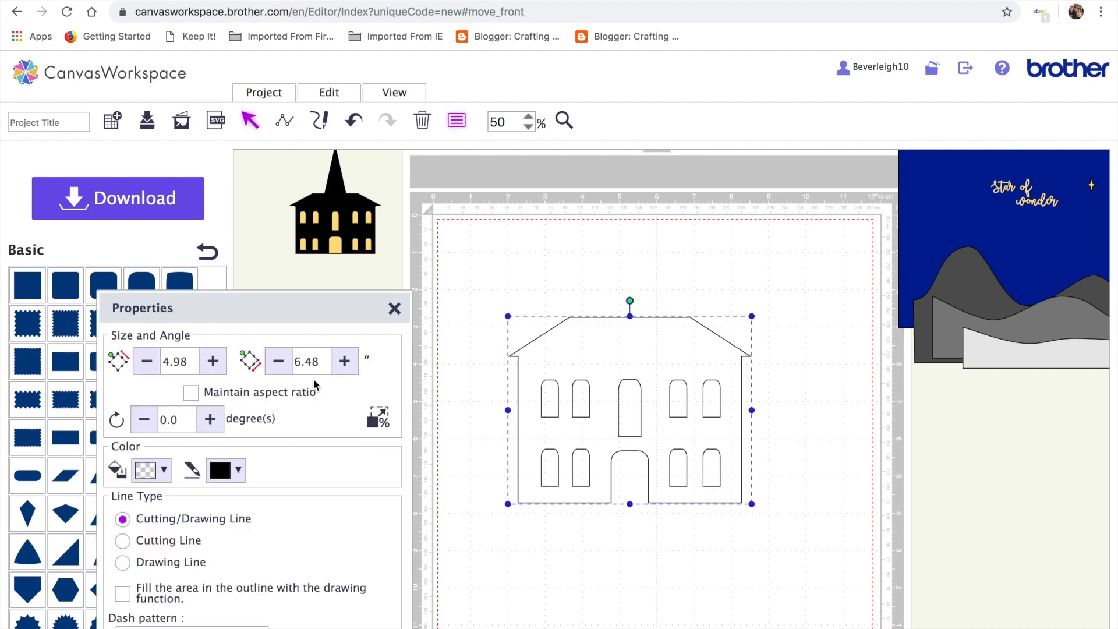
pyautogui.click(158, 469)
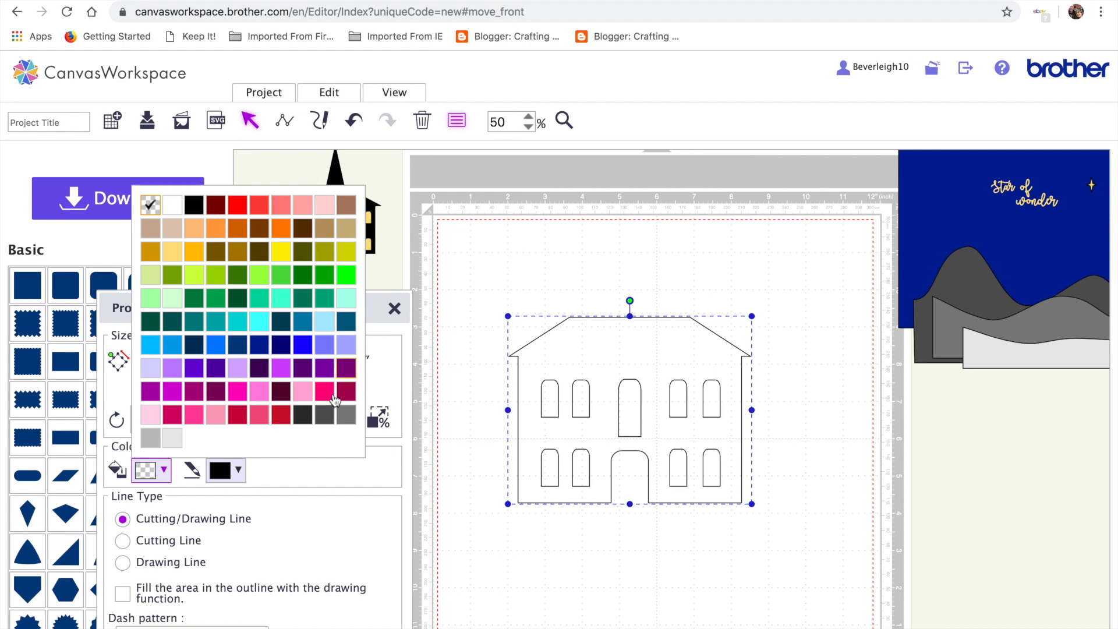
pyautogui.click(303, 414)
pyautogui.click(612, 573)
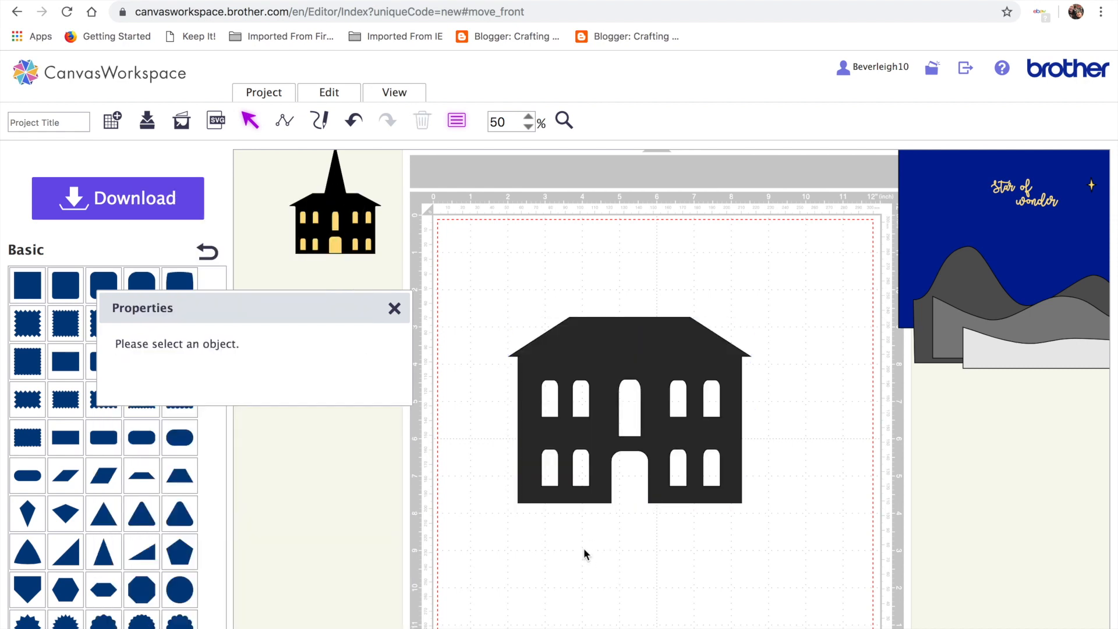
pyautogui.click(394, 309)
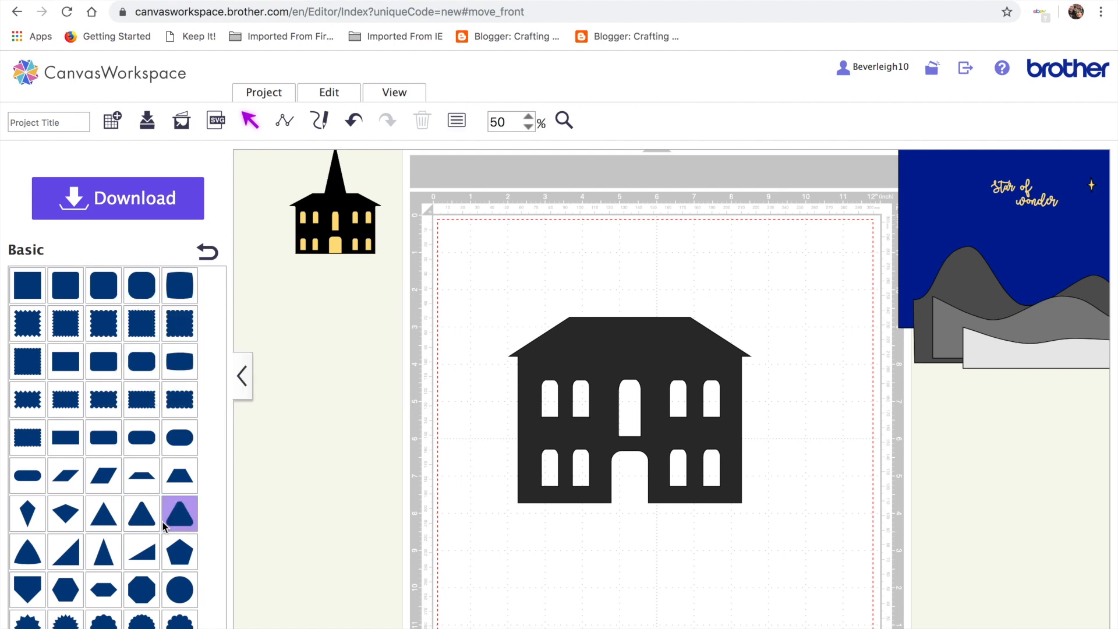
# Add the tall, narrow triangle from the basic shapes beside the church and reduce its width to about 1.52 inches.
pyautogui.scroll(-1, 125, 610)
pyautogui.scroll(-1, 124, 610)
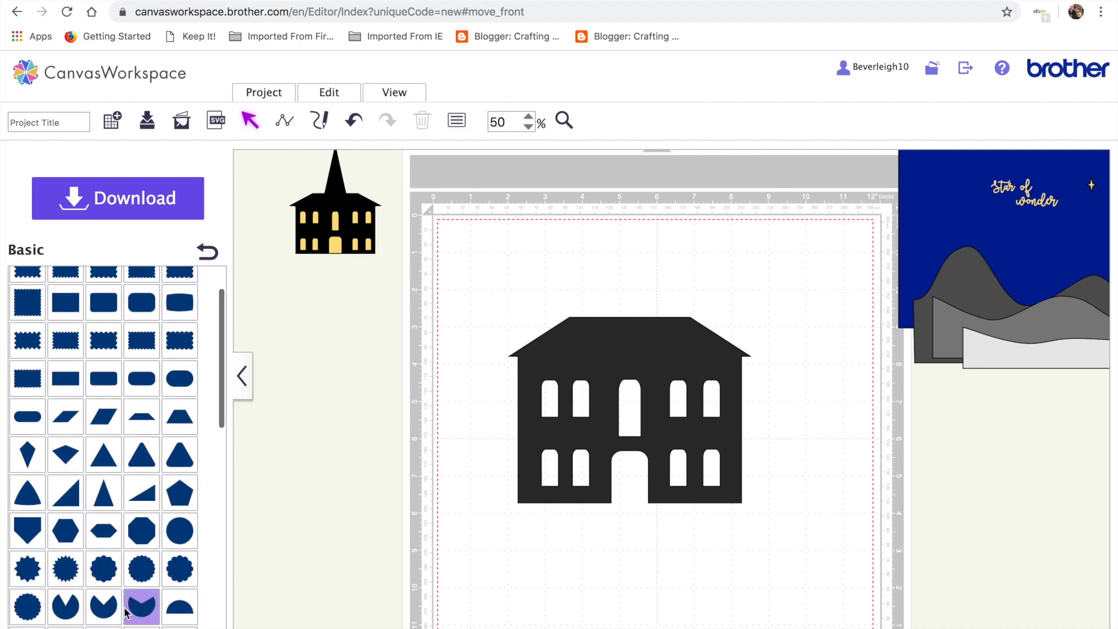
pyautogui.moveTo(103, 493); pyautogui.dragTo(389, 315)
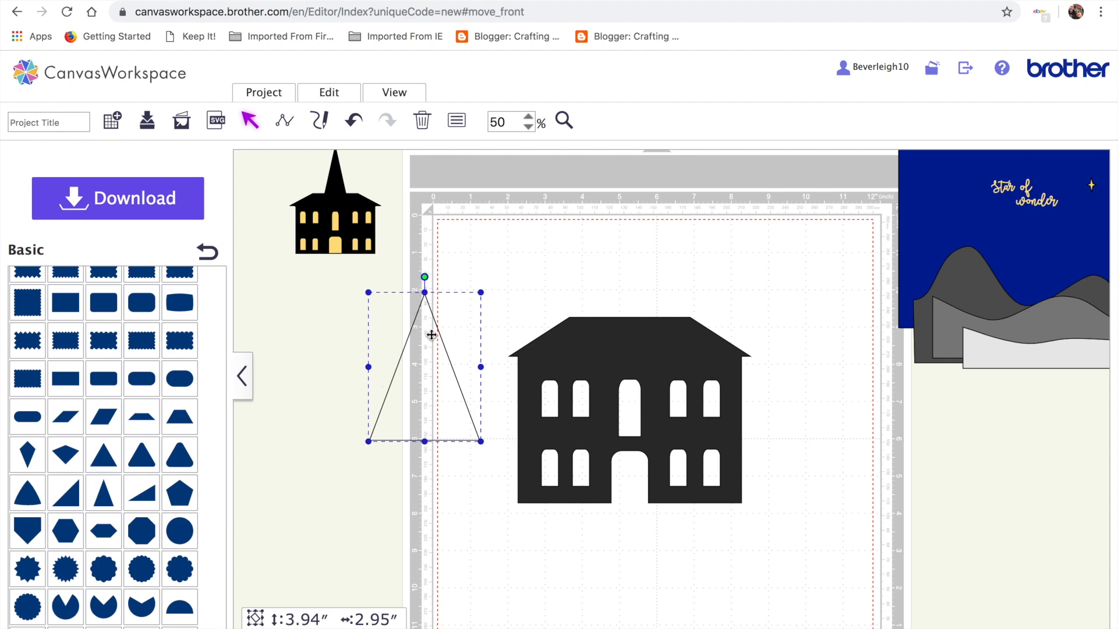
pyautogui.moveTo(368, 368); pyautogui.dragTo(424, 367)
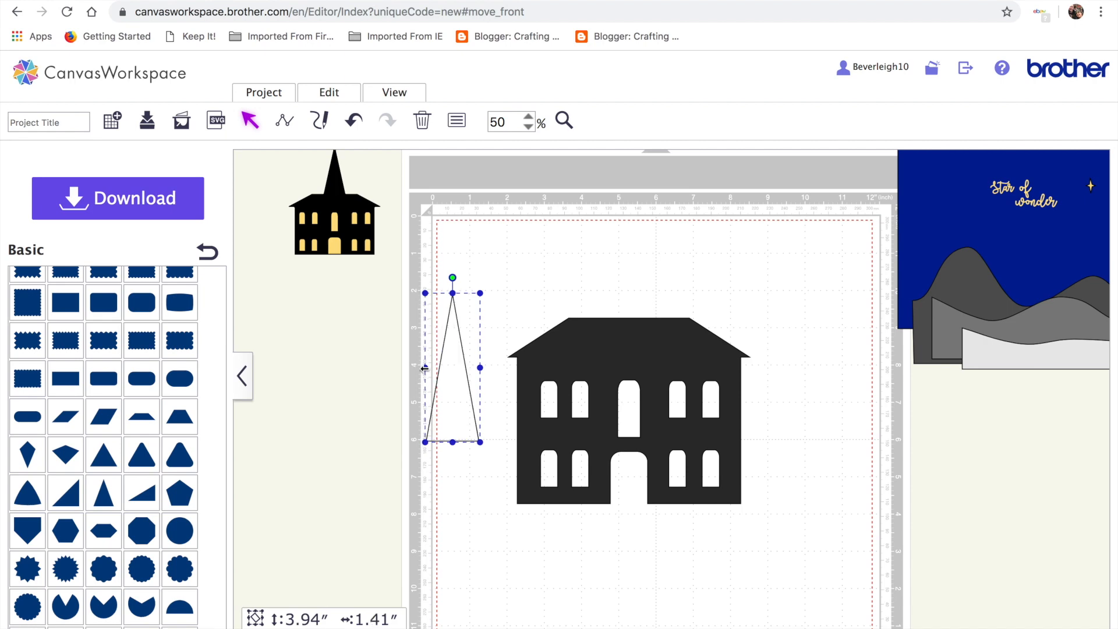
pyautogui.moveTo(481, 366); pyautogui.dragTo(475, 365)
# Move the church lower on the mat and place the narrow triangle as a steeple slightly overlapping the roof ridge.
pyautogui.moveTo(628, 390); pyautogui.dragTo(624, 479)
pyautogui.moveTo(464, 406); pyautogui.dragTo(613, 346)
pyautogui.click(644, 329)
pyautogui.moveTo(645, 333); pyautogui.dragTo(624, 346)
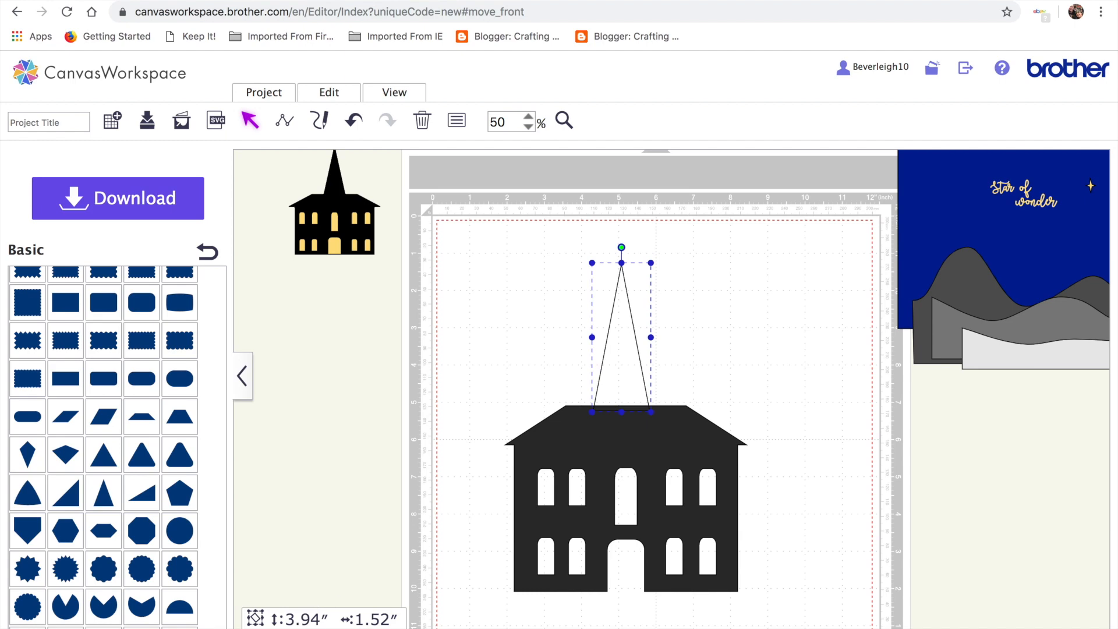
# Centre the steeple triangle horizontally on the church.
pyautogui.moveTo(522, 225); pyautogui.dragTo(741, 575)
pyautogui.scroll(-1, 339, 104)
pyautogui.click(340, 94)
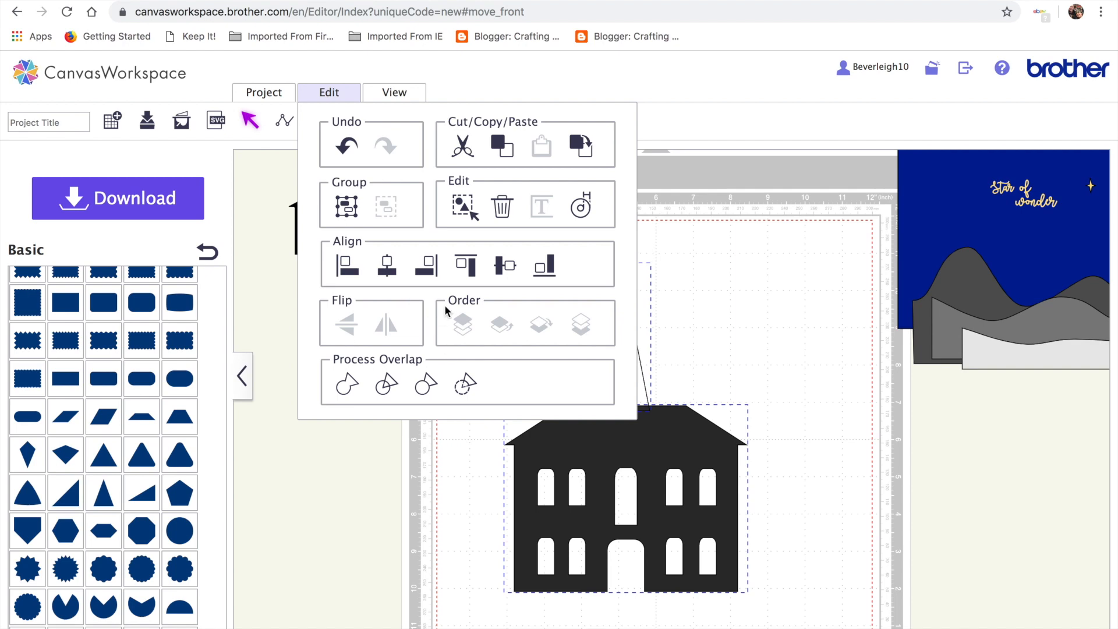
pyautogui.click(388, 272)
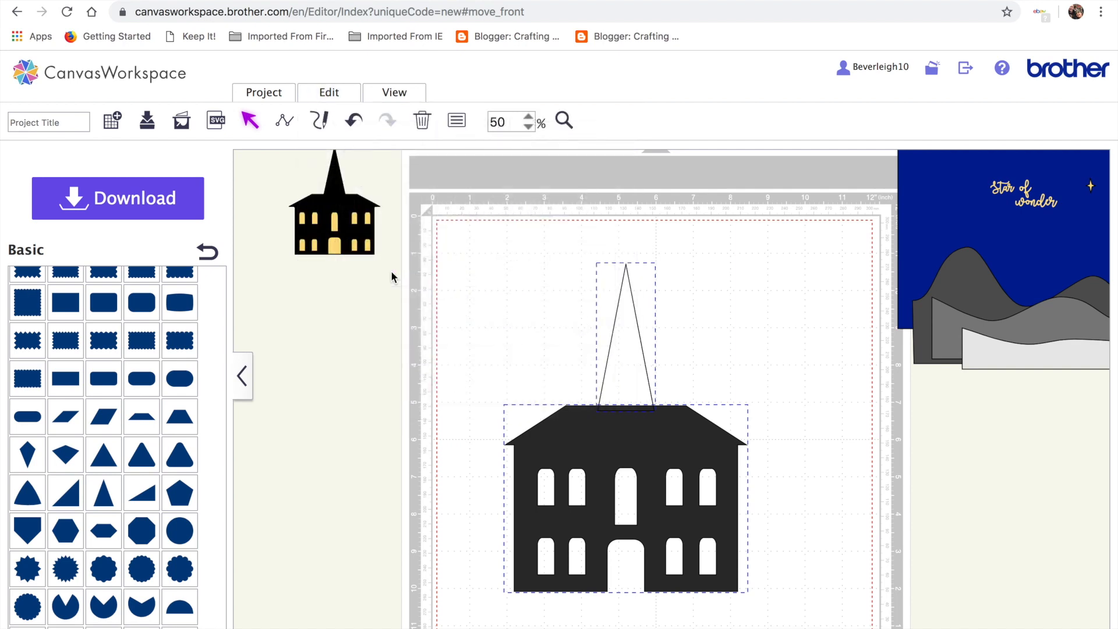
# Duplicate the church without its steeple and move the copy off the left side of the mat.
pyautogui.click(669, 435)
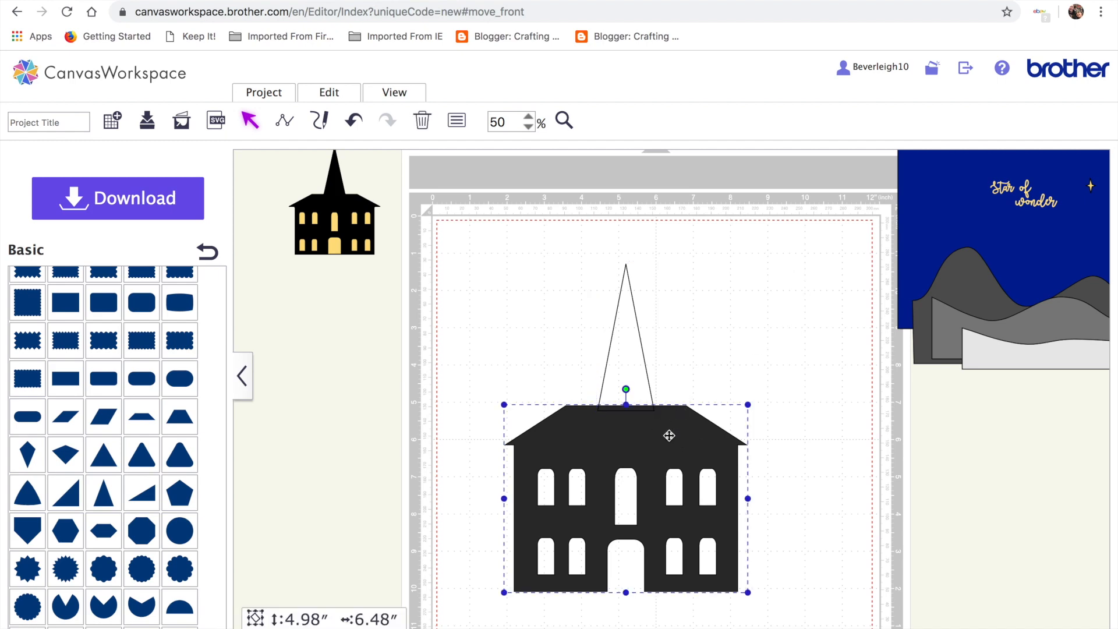
pyautogui.hotkey('ctrl', 'v')
pyautogui.moveTo(673, 468); pyautogui.dragTo(357, 457)
# Weld the centred steeple to the church and move the merged outline to the right side of the mat.
pyautogui.moveTo(552, 244); pyautogui.dragTo(763, 592)
pyautogui.click(341, 92)
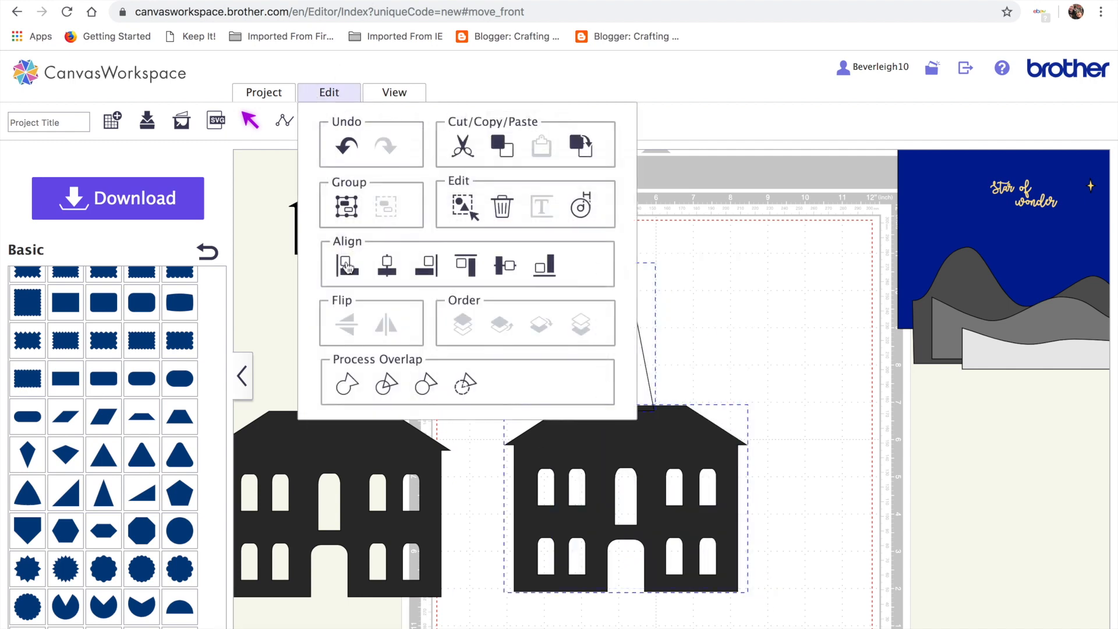
pyautogui.click(386, 266)
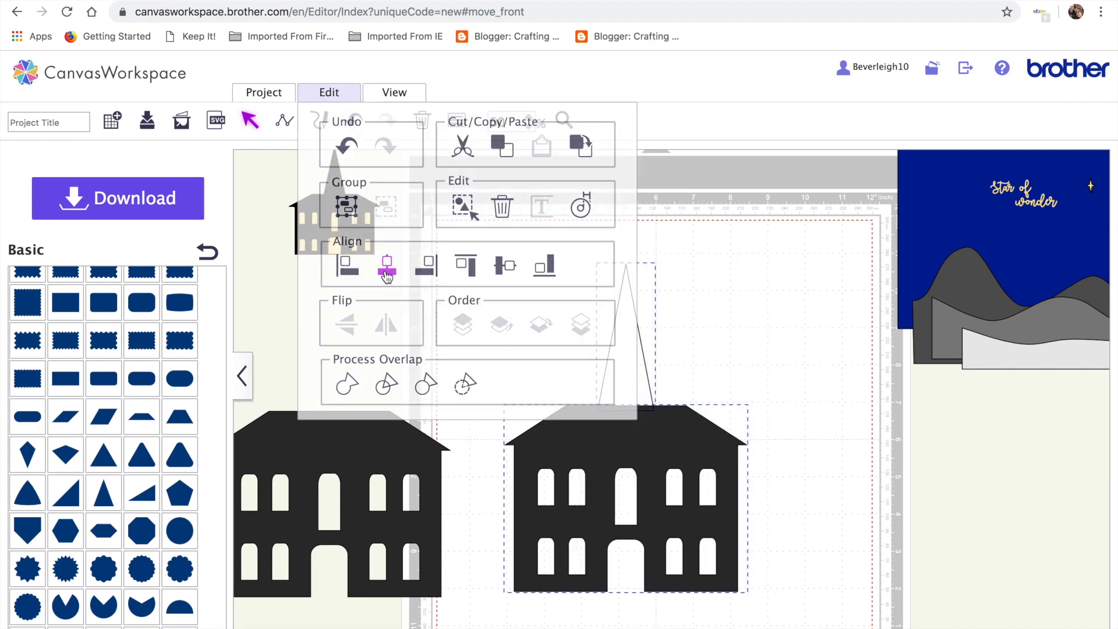
pyautogui.click(330, 92)
pyautogui.click(344, 386)
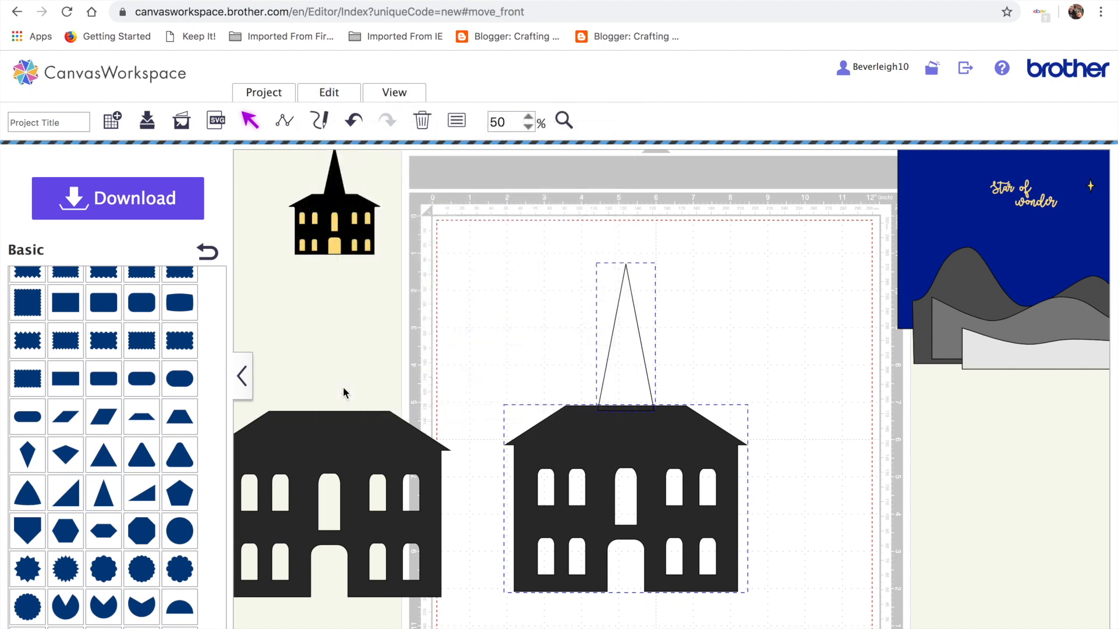
pyautogui.moveTo(599, 448); pyautogui.dragTo(726, 411)
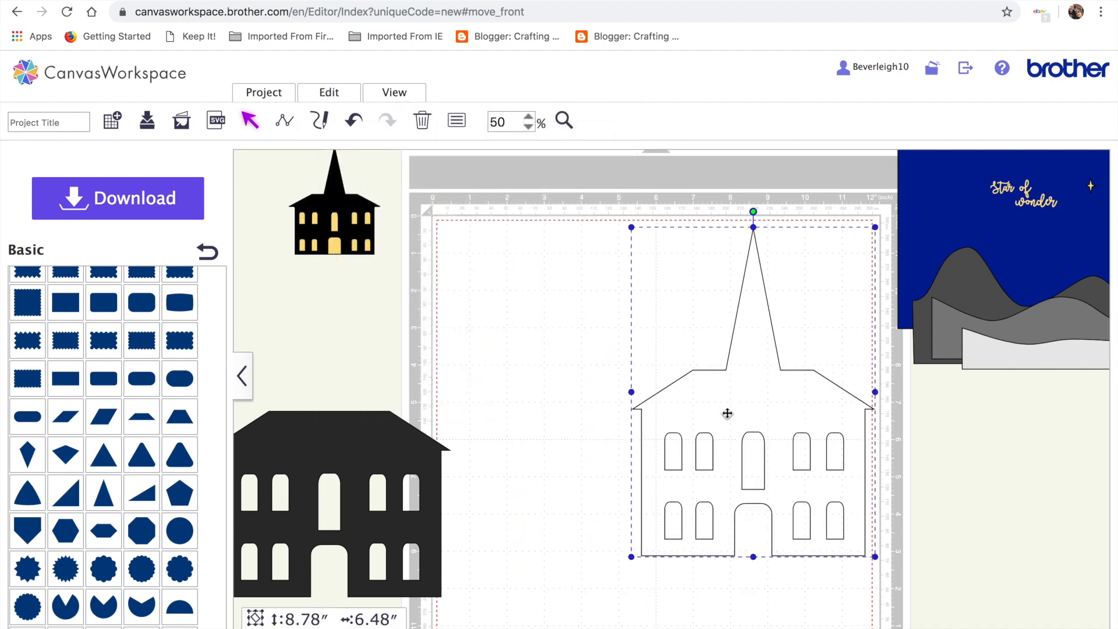
# Fill the merged church and steeple outline with the near-black dark grey colour.
pyautogui.click(458, 121)
pyautogui.click(163, 469)
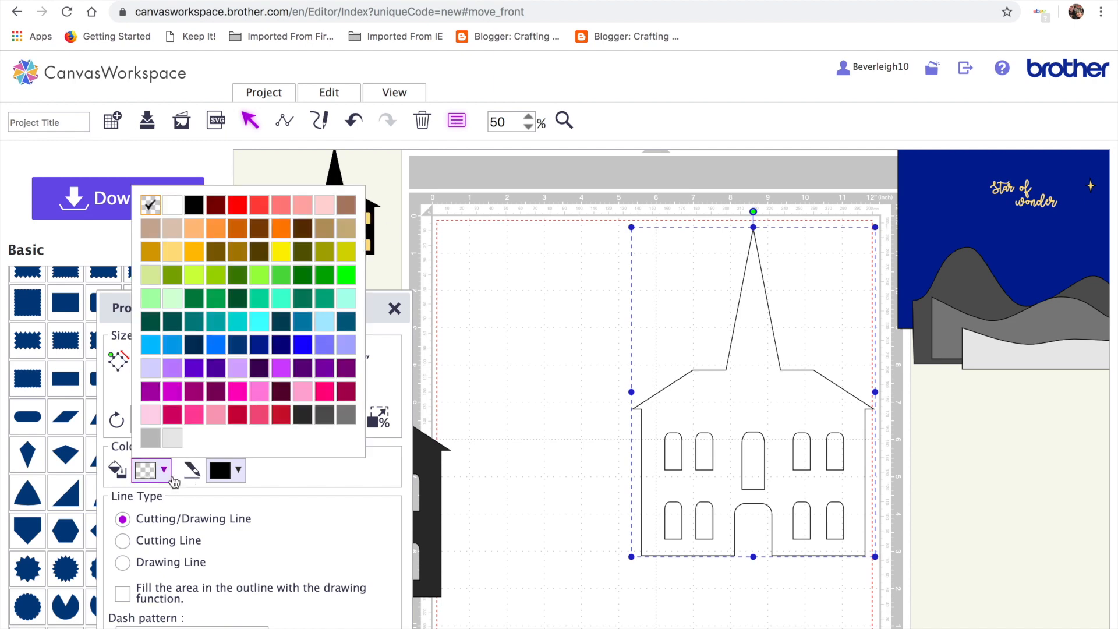
pyautogui.click(302, 415)
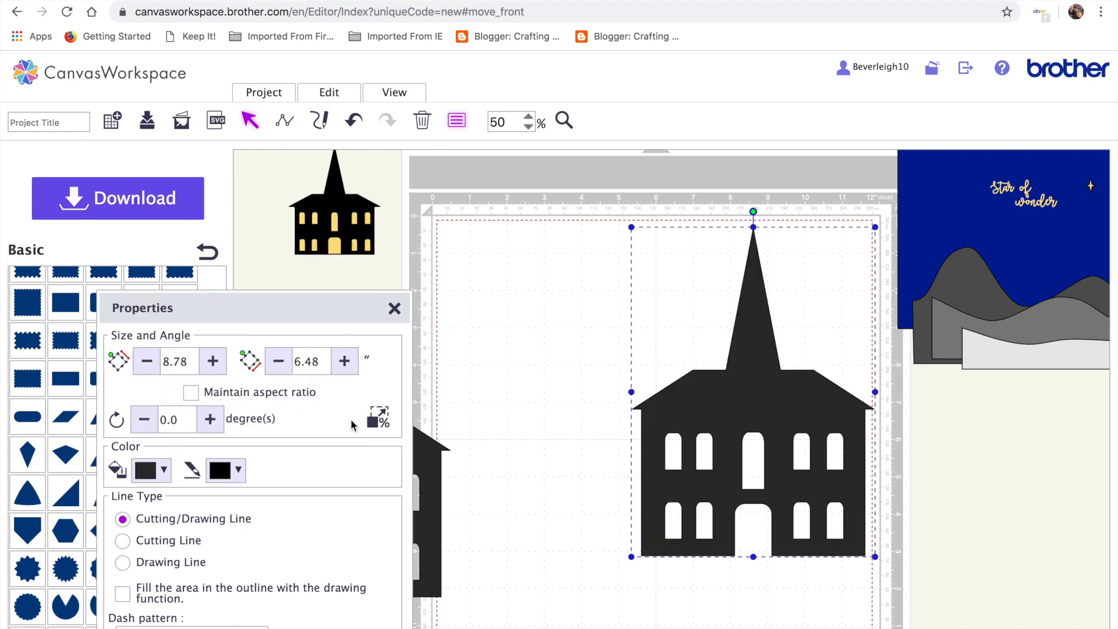
pyautogui.click(394, 308)
# Create a 0.04-inch outward offset around only the outer edge of the steeple-less church copy, and move the offset shape below it.
pyautogui.moveTo(351, 428); pyautogui.dragTo(463, 331)
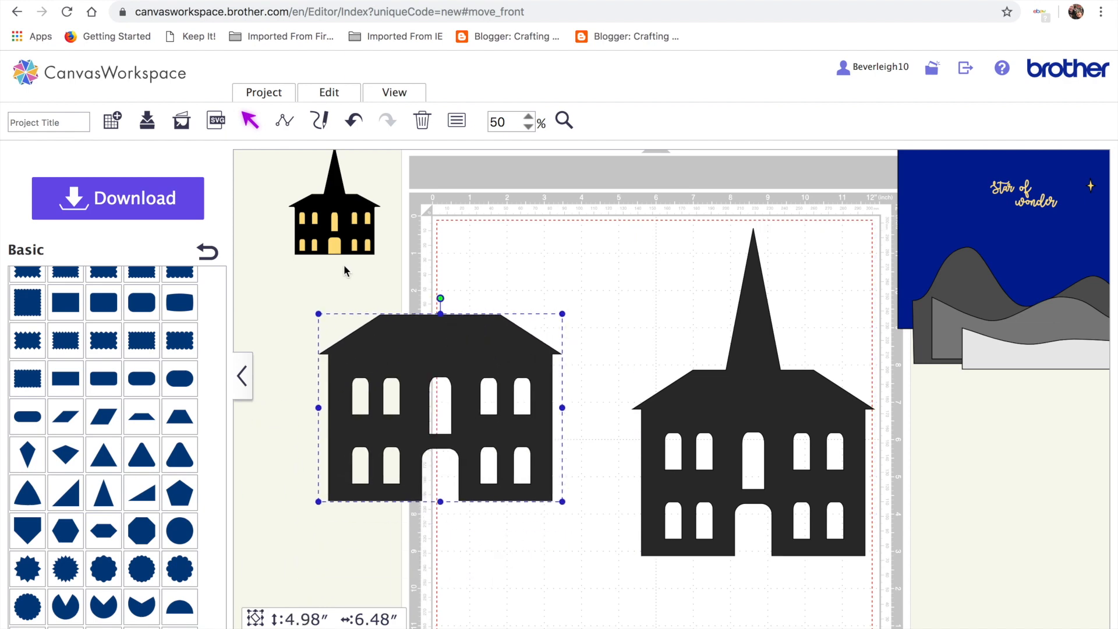
pyautogui.click(367, 211)
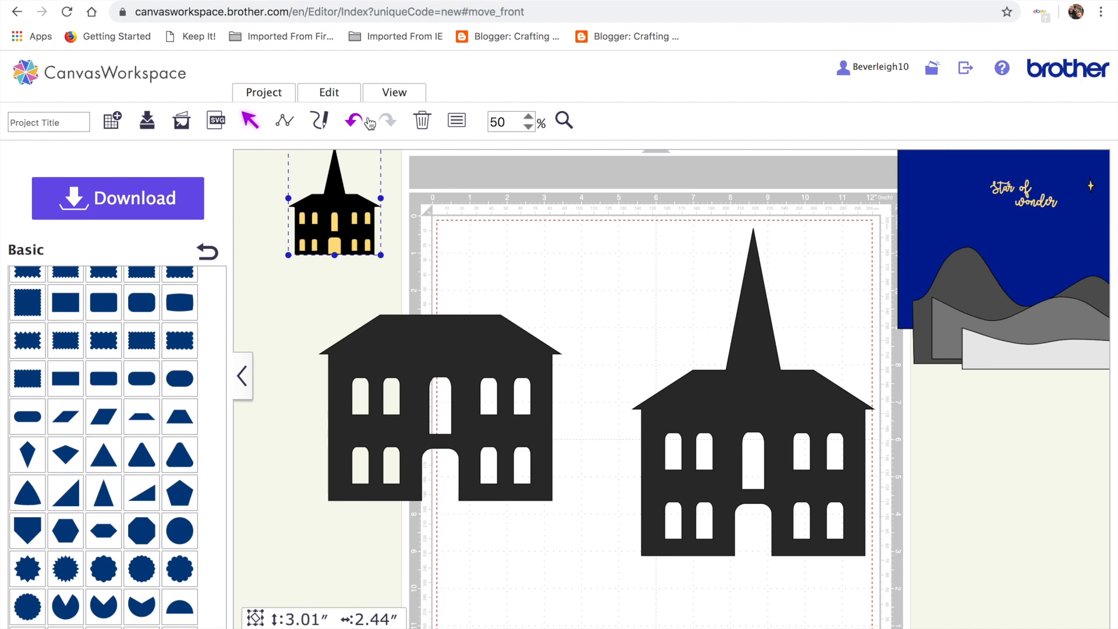
pyautogui.click(414, 351)
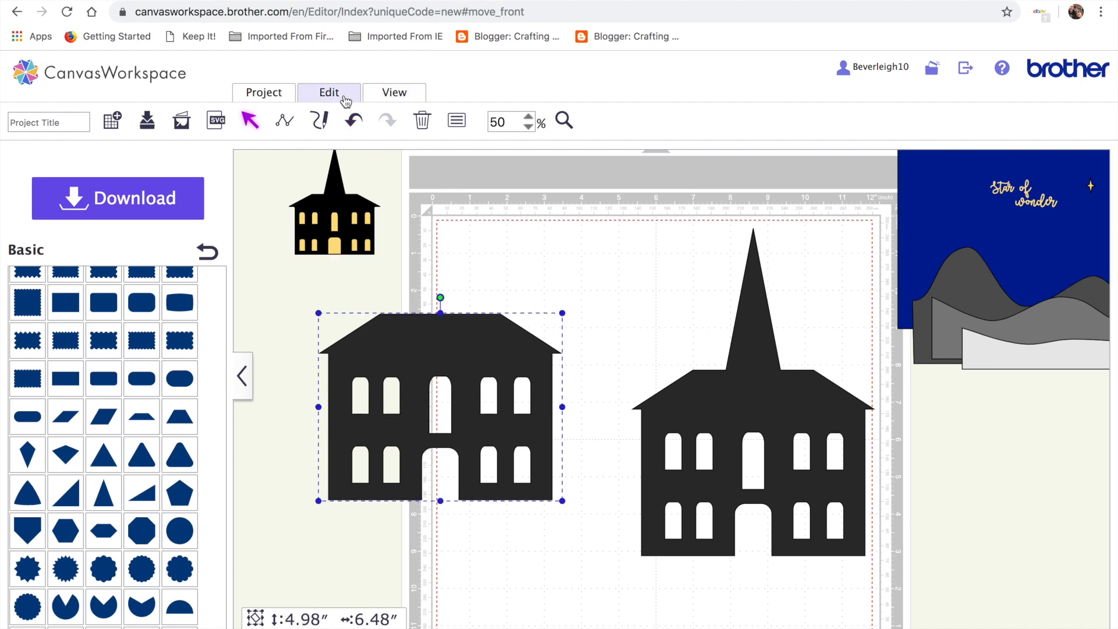
pyautogui.click(395, 93)
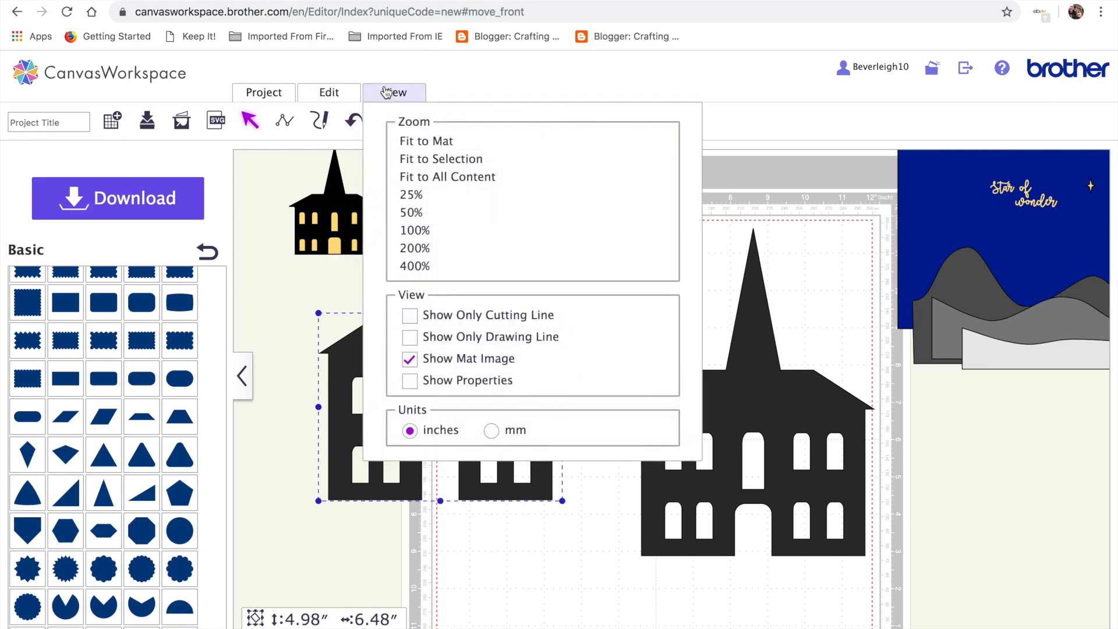
pyautogui.click(326, 93)
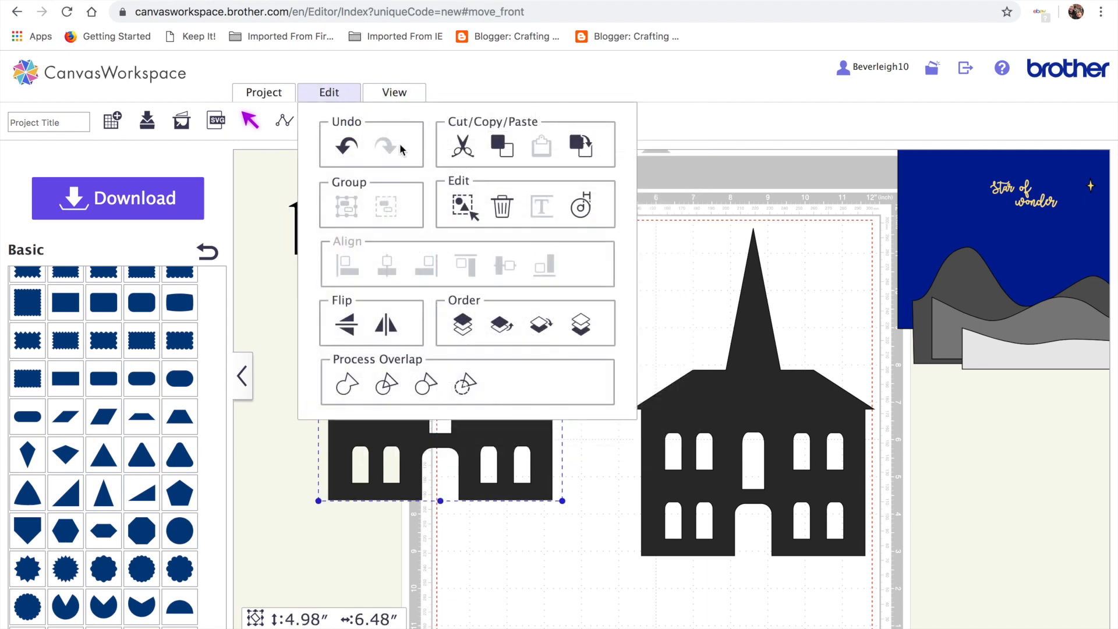
pyautogui.click(584, 212)
pyautogui.moveTo(377, 250); pyautogui.dragTo(350, 255)
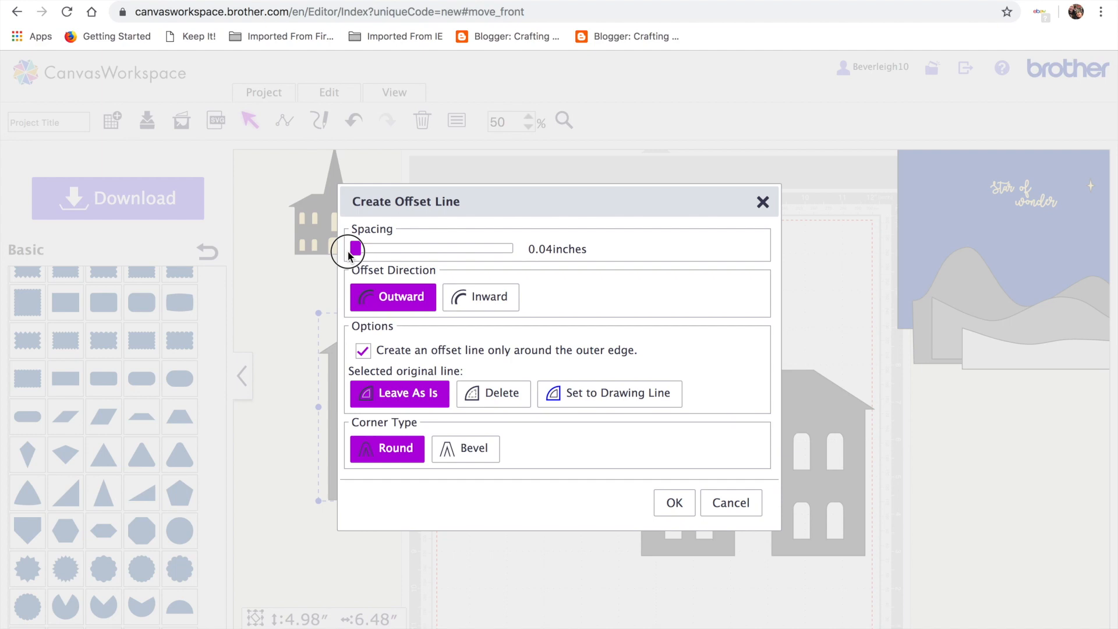
pyautogui.click(681, 508)
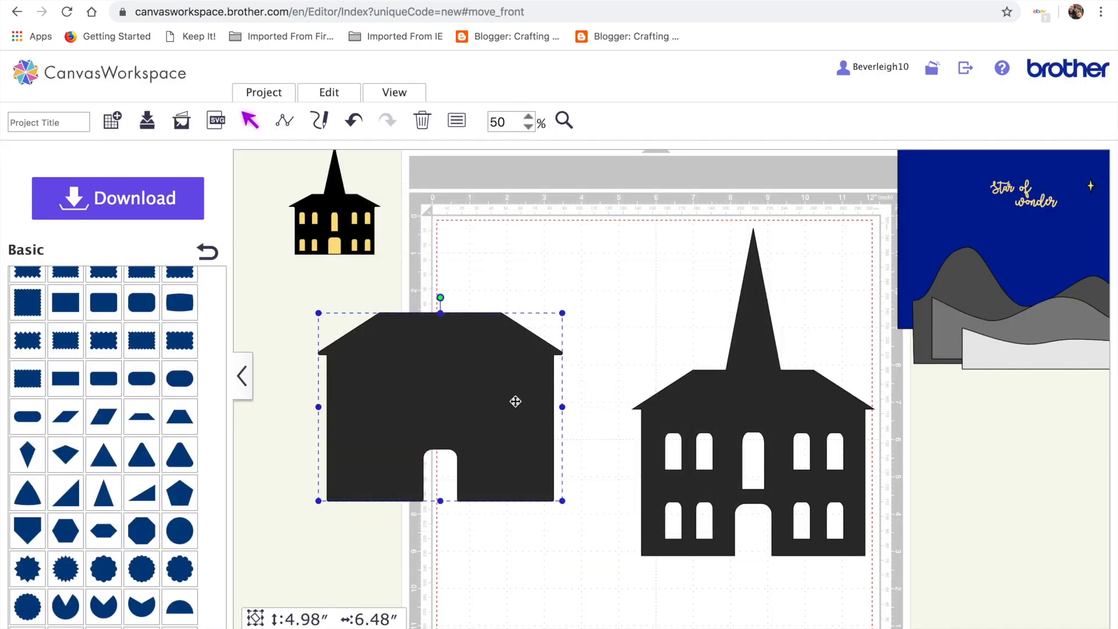
pyautogui.moveTo(515, 401); pyautogui.dragTo(509, 482)
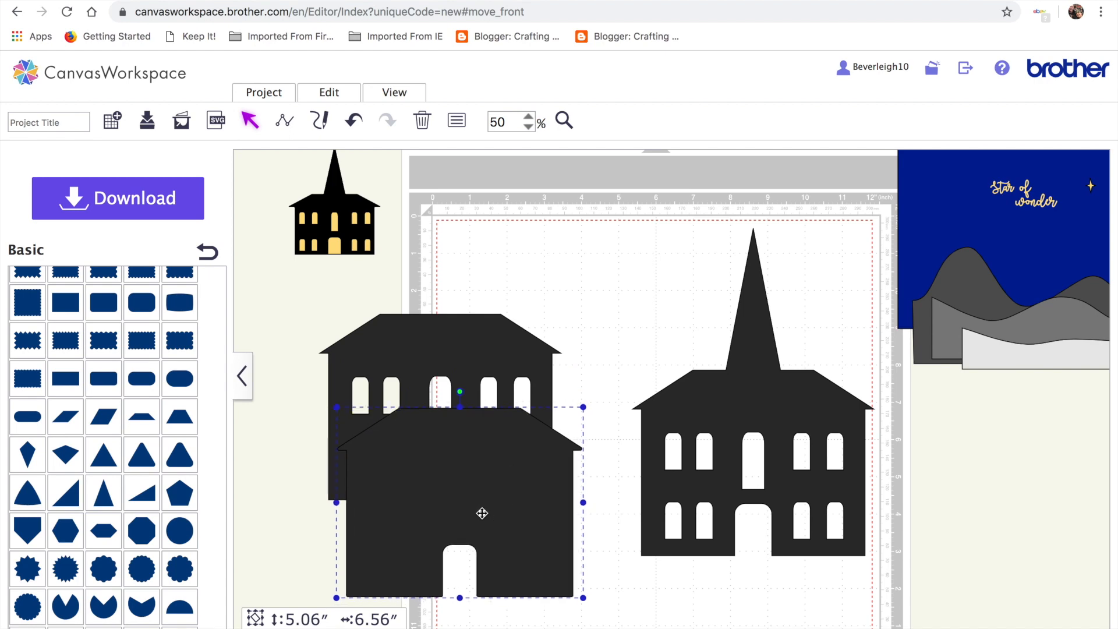
# Add a rectangle of about 1.97 by 3.94 inches over the offset shape's doorway and move the windowed copy away to the mat's upper edge.
pyautogui.moveTo(69, 384); pyautogui.dragTo(419, 515)
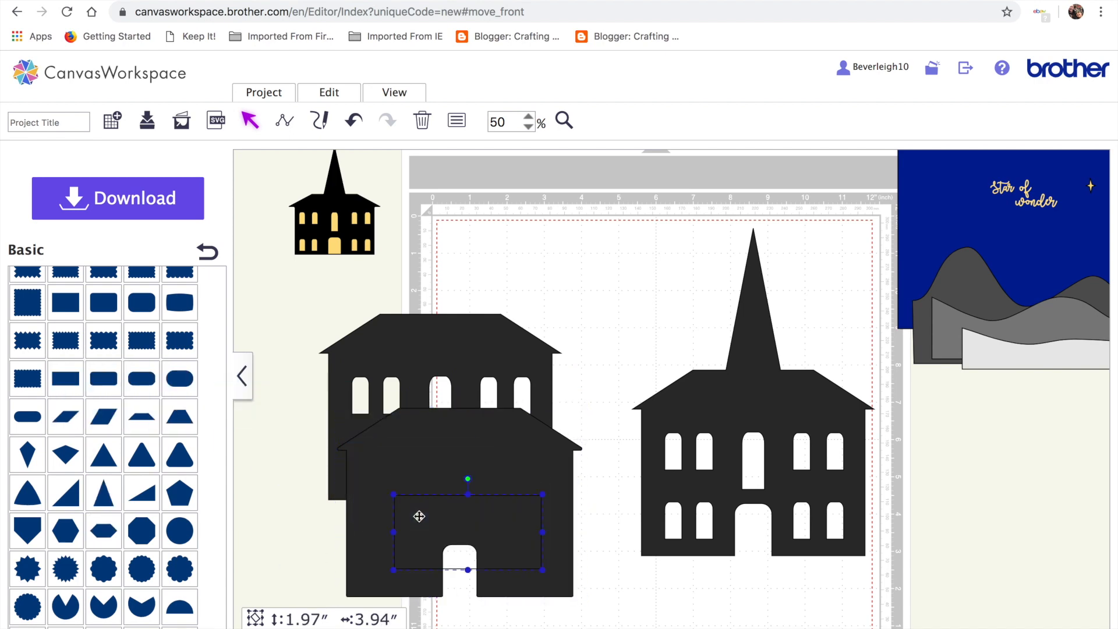
pyautogui.keyDown('shift'); pyautogui.click(449, 448); pyautogui.keyUp('shift')
pyautogui.moveTo(449, 349); pyautogui.dragTo(604, 209)
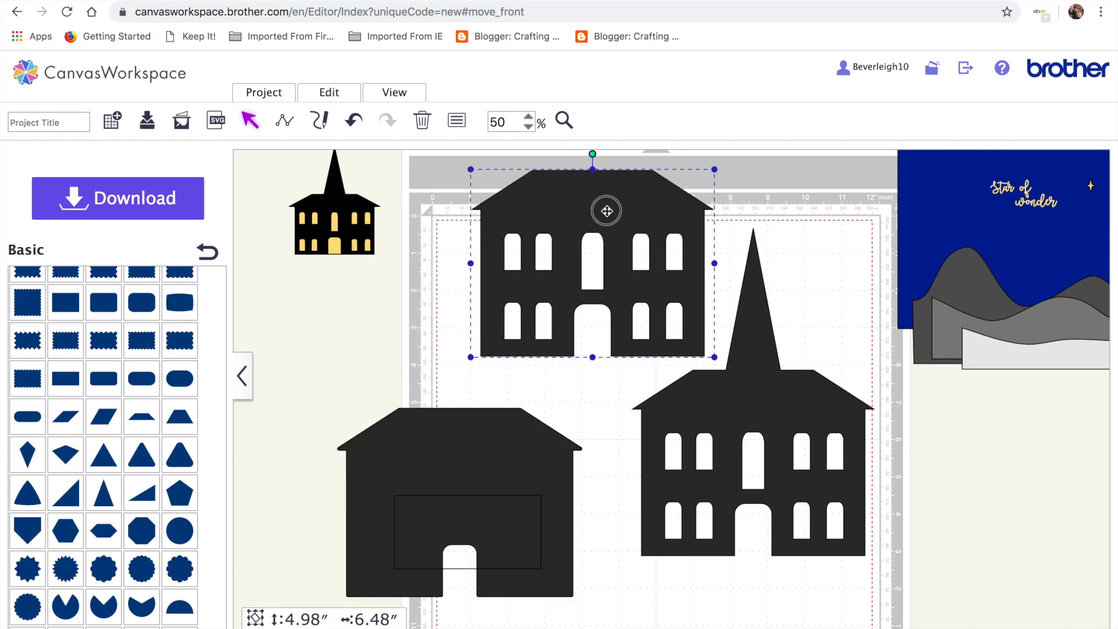
# Align the rectangle with the bottom edge of the offset church shape and weld the two into one solid outline.
pyautogui.moveTo(342, 384); pyautogui.dragTo(536, 553)
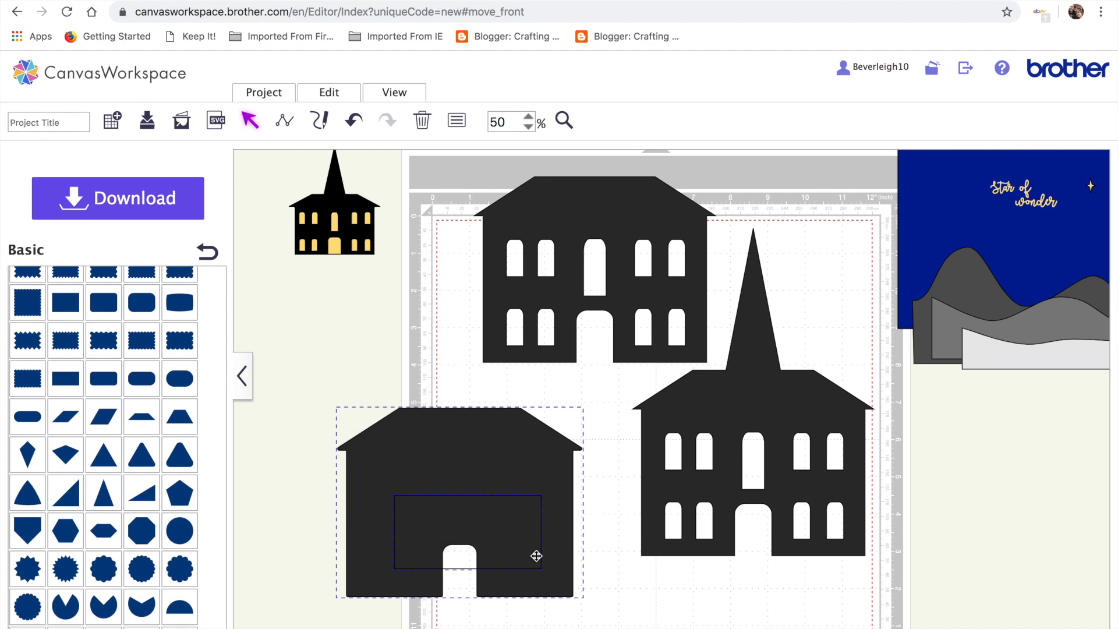
pyautogui.click(327, 93)
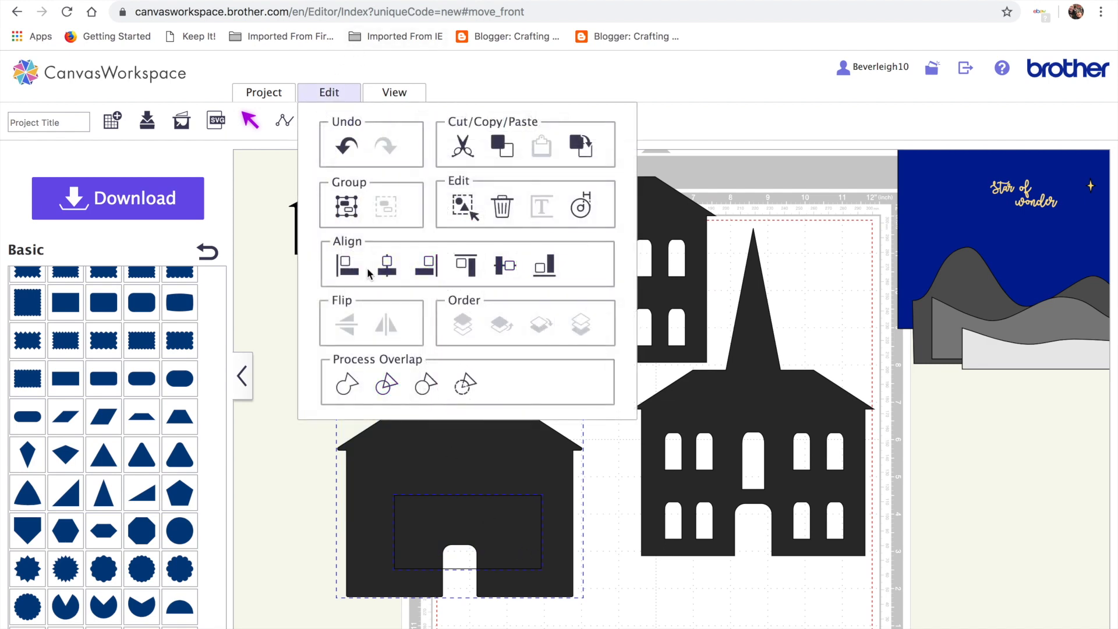
pyautogui.click(552, 274)
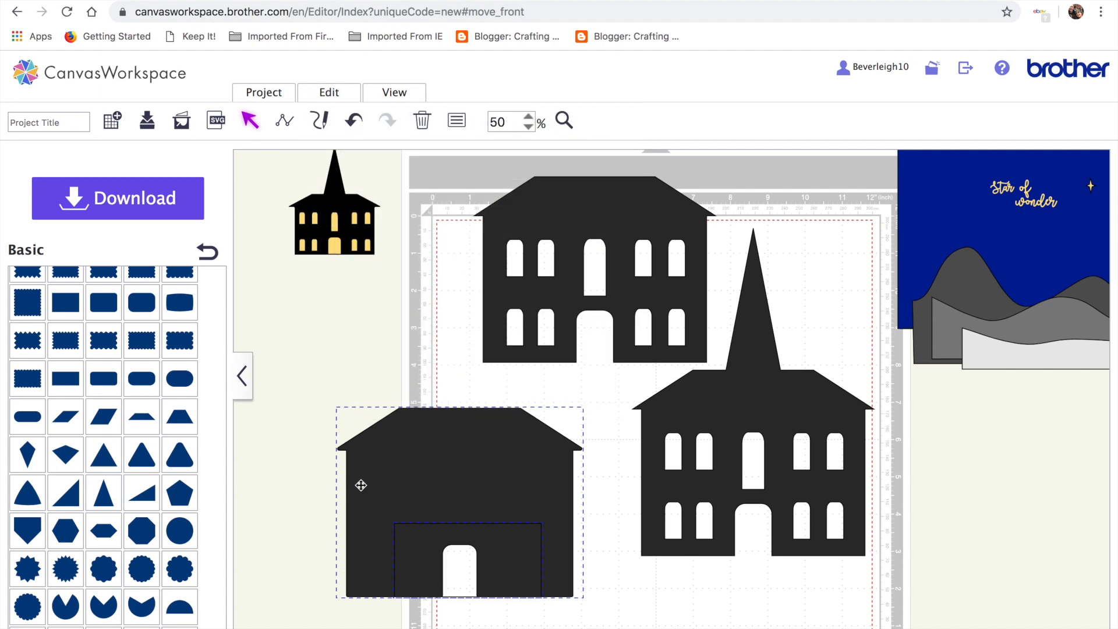
pyautogui.click(327, 96)
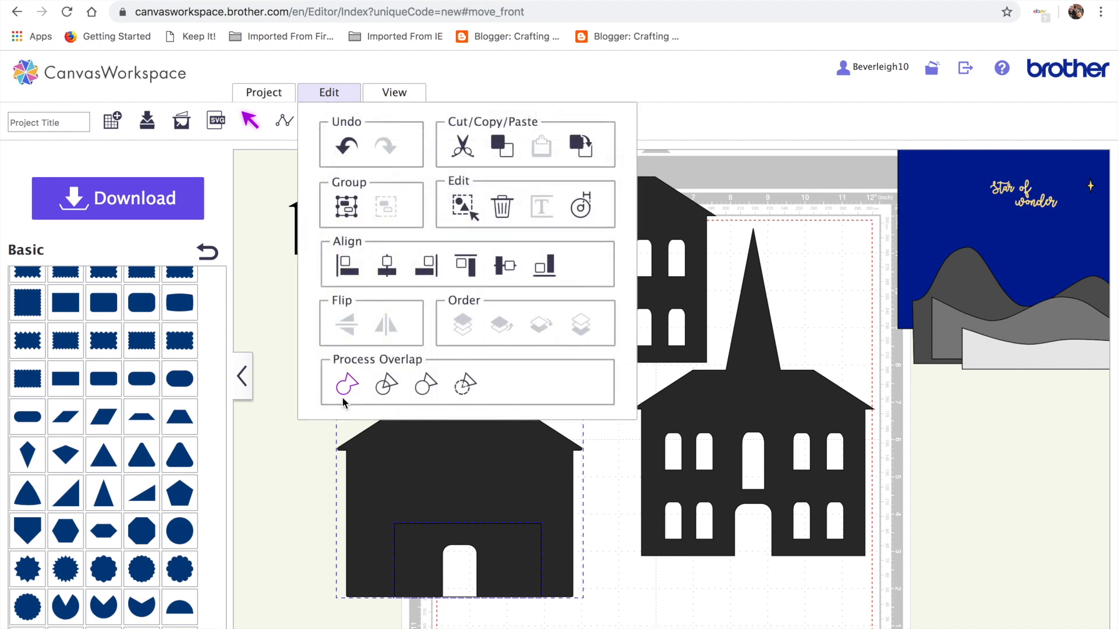
pyautogui.click(343, 399)
pyautogui.click(505, 553)
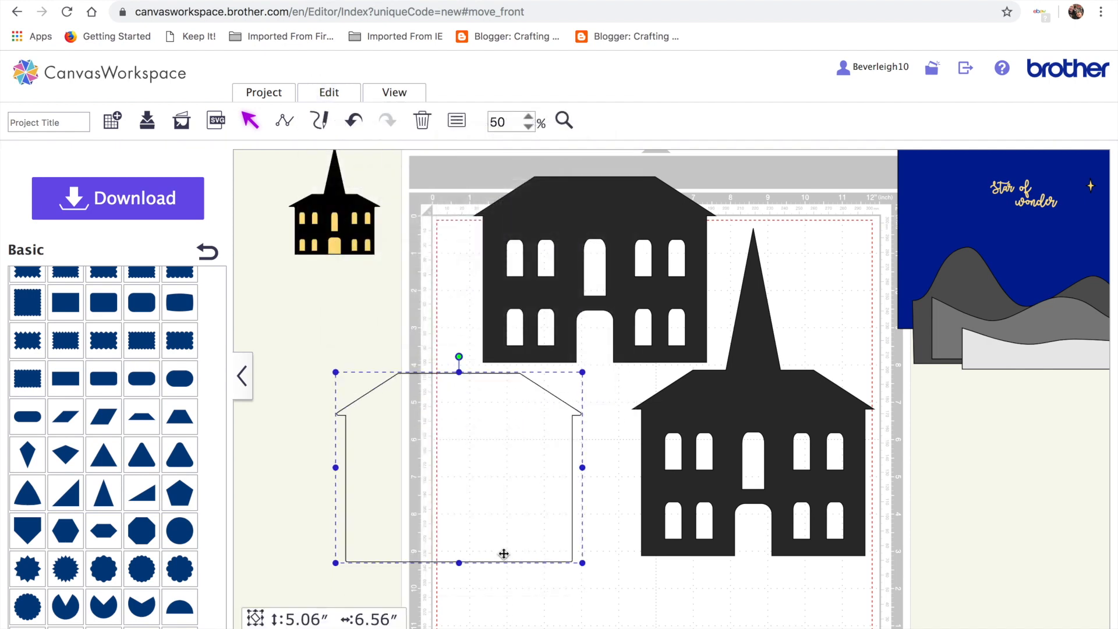
pyautogui.moveTo(509, 509); pyautogui.dragTo(461, 600)
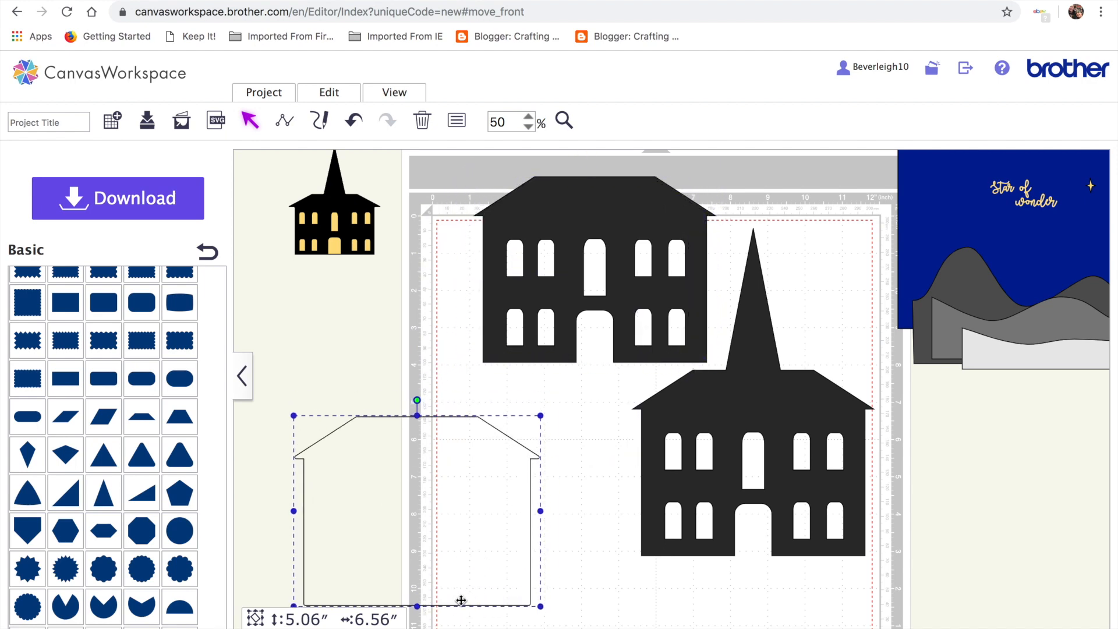
# Create a 0.04-inch inward offset line with round corners inside the welded outline, leaving the original line as is.
pyautogui.click(329, 92)
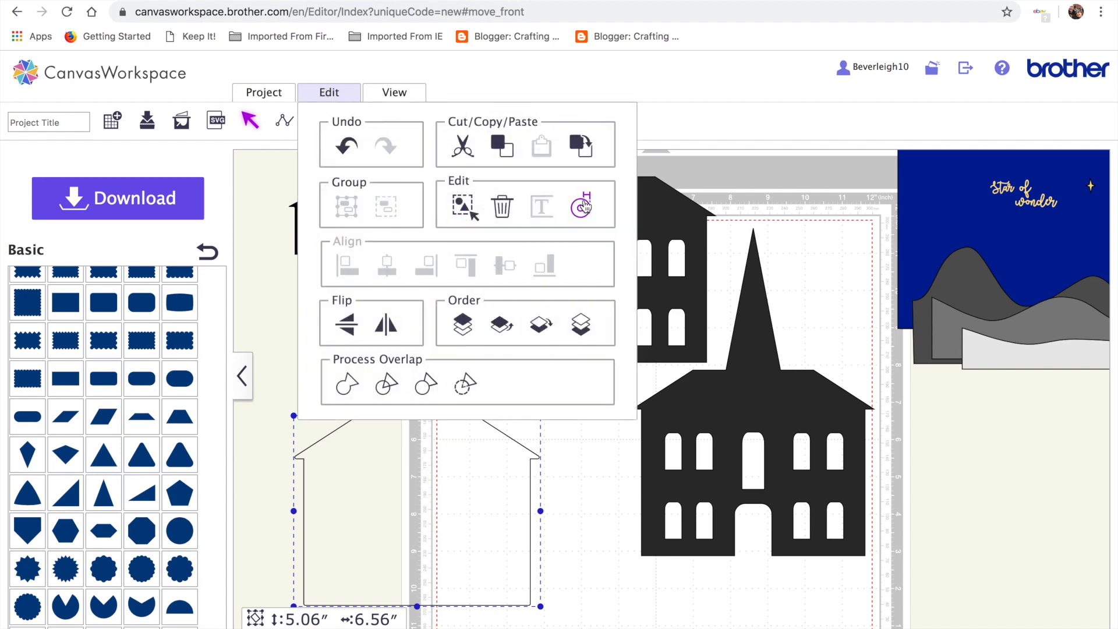
pyautogui.click(585, 203)
pyautogui.moveTo(372, 247); pyautogui.dragTo(345, 247)
pyautogui.click(484, 297)
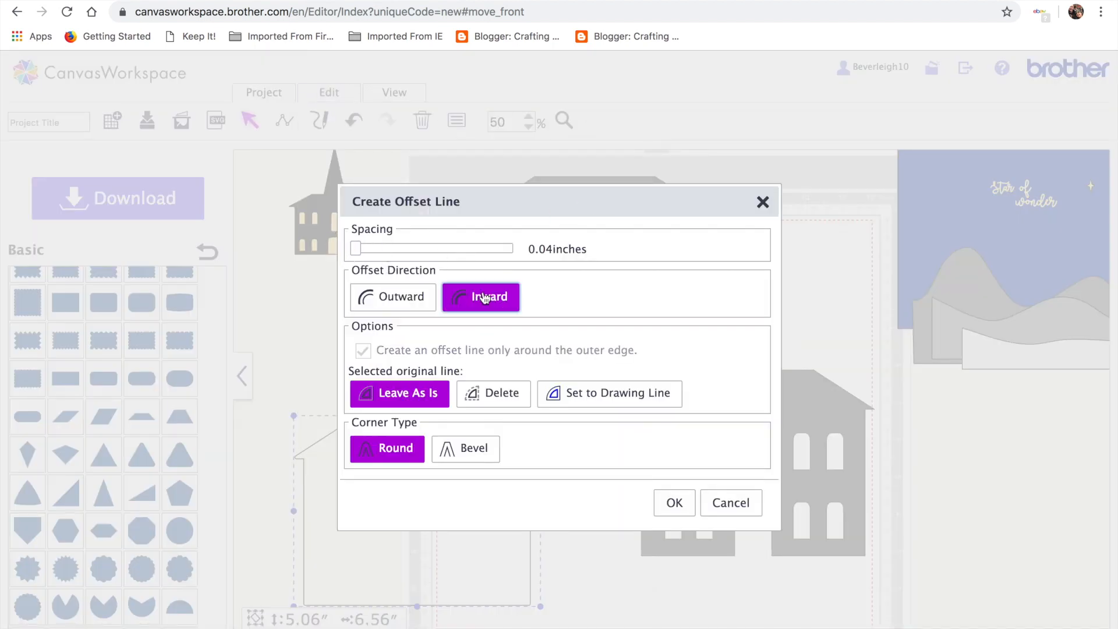
pyautogui.click(677, 502)
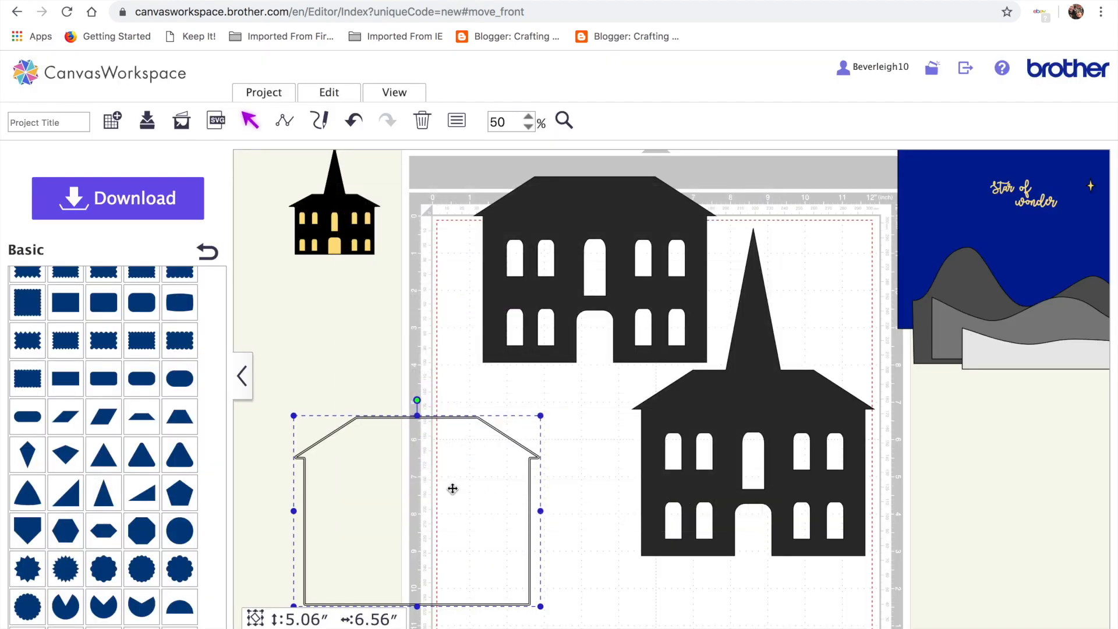
# Move the inner offset outline up out of the larger outline and delete the larger one.
pyautogui.click(449, 487)
pyautogui.moveTo(444, 487); pyautogui.dragTo(465, 307)
pyautogui.click(443, 505)
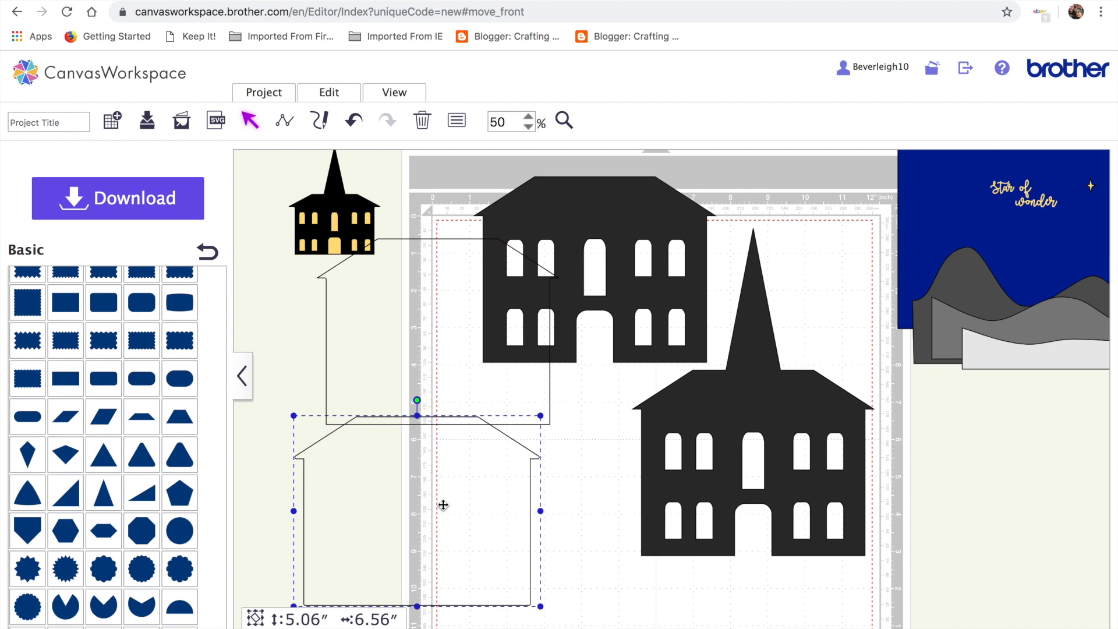
pyautogui.press('Delete')
# Fill the remaining steeple-less church outline with the light golden yellow colour.
pyautogui.click(427, 358)
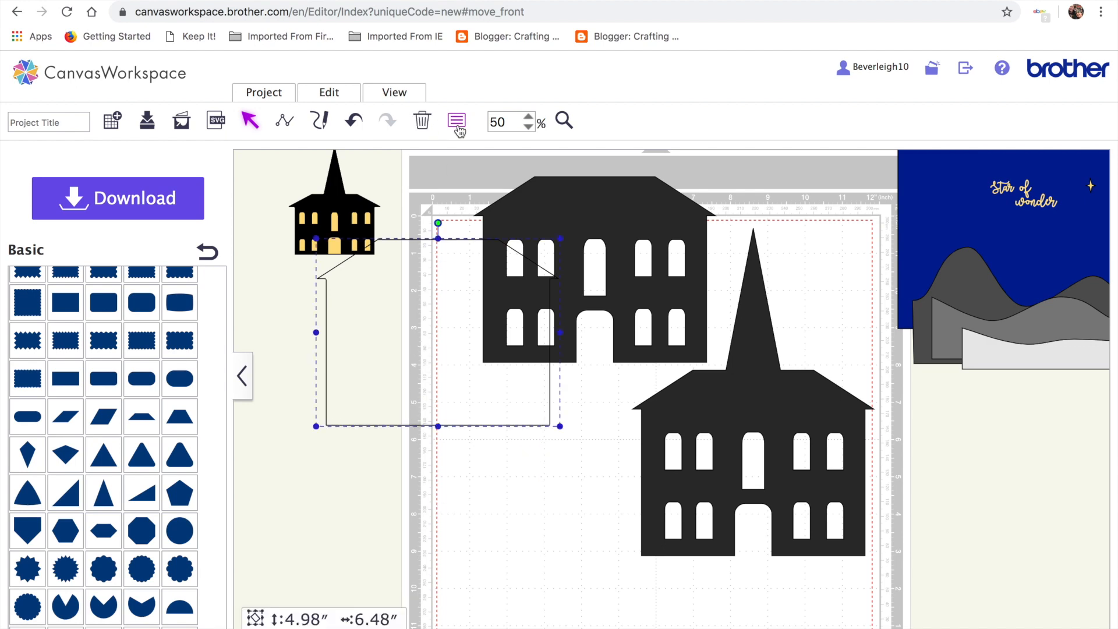
pyautogui.click(457, 120)
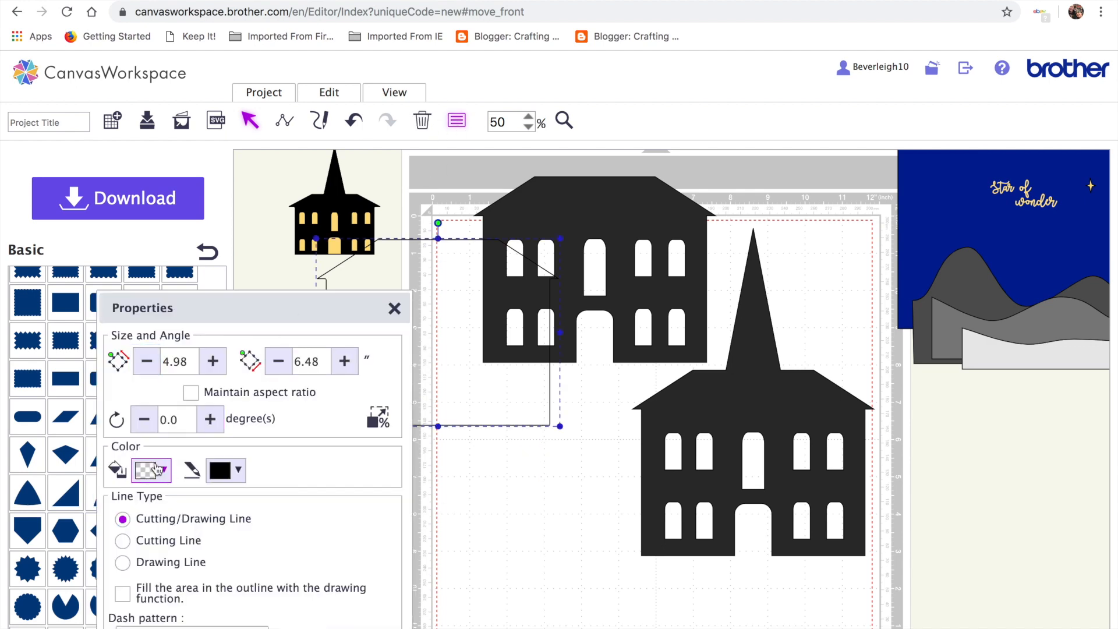
pyautogui.click(155, 470)
pyautogui.click(177, 256)
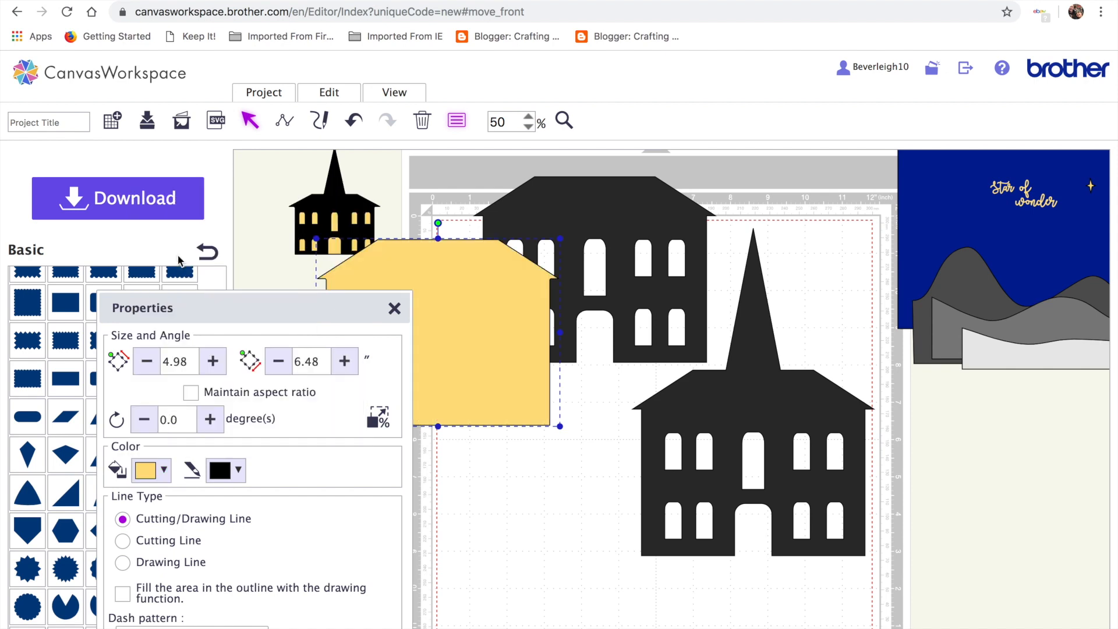
# Delete the dark windowed church copy that has no steeple.
pyautogui.click(567, 211)
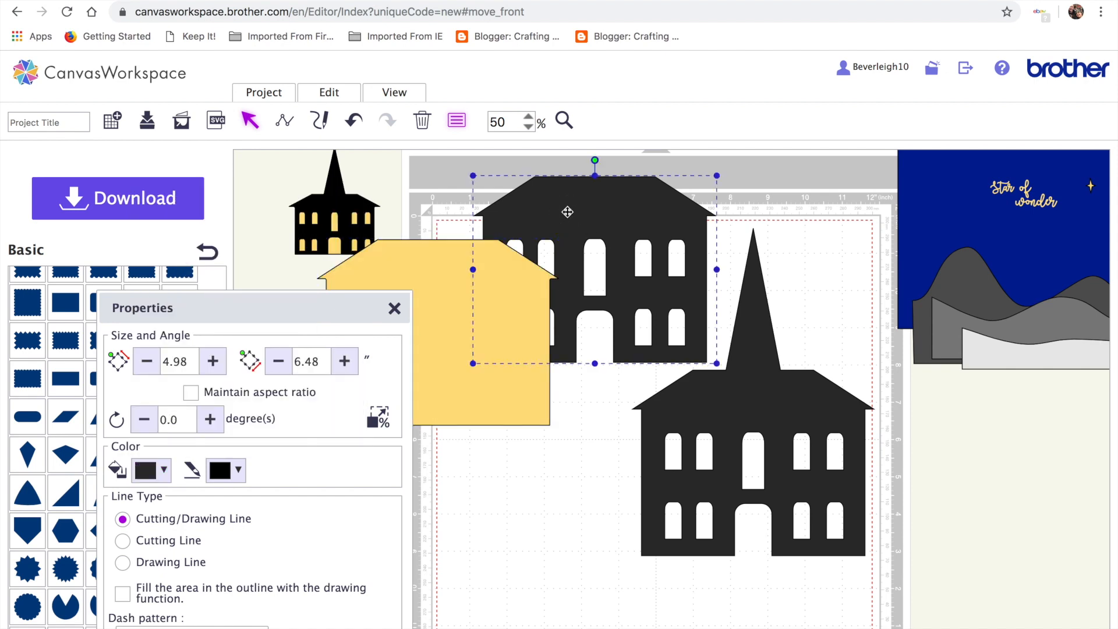
pyautogui.keyDown('shift'); pyautogui.click(480, 362); pyautogui.keyUp('shift')
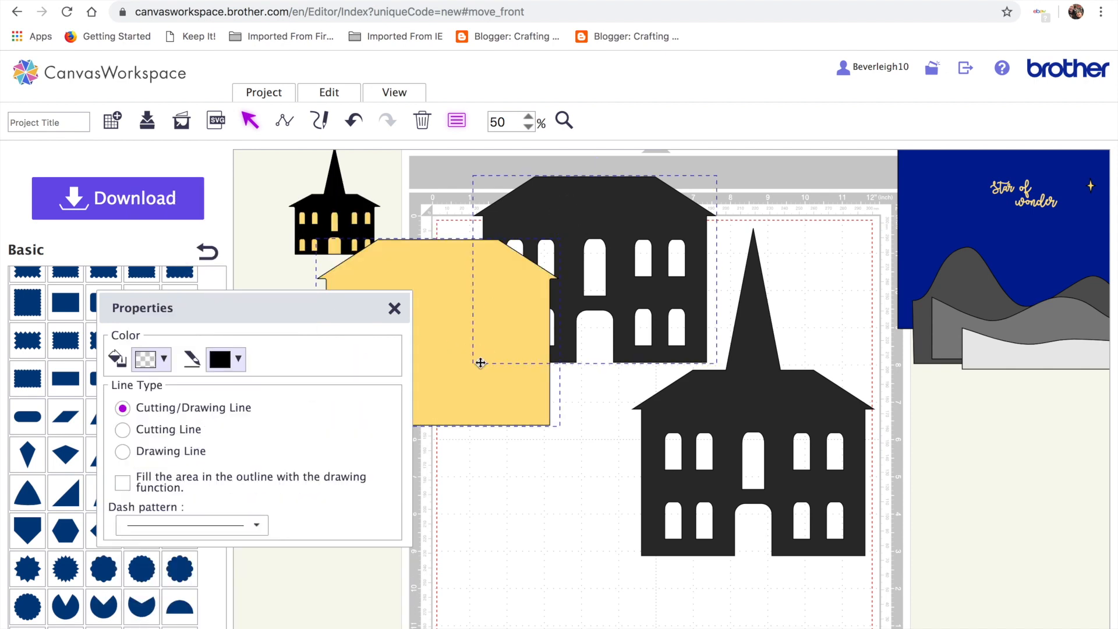
pyautogui.moveTo(612, 237); pyautogui.dragTo(613, 236)
pyautogui.click(600, 388)
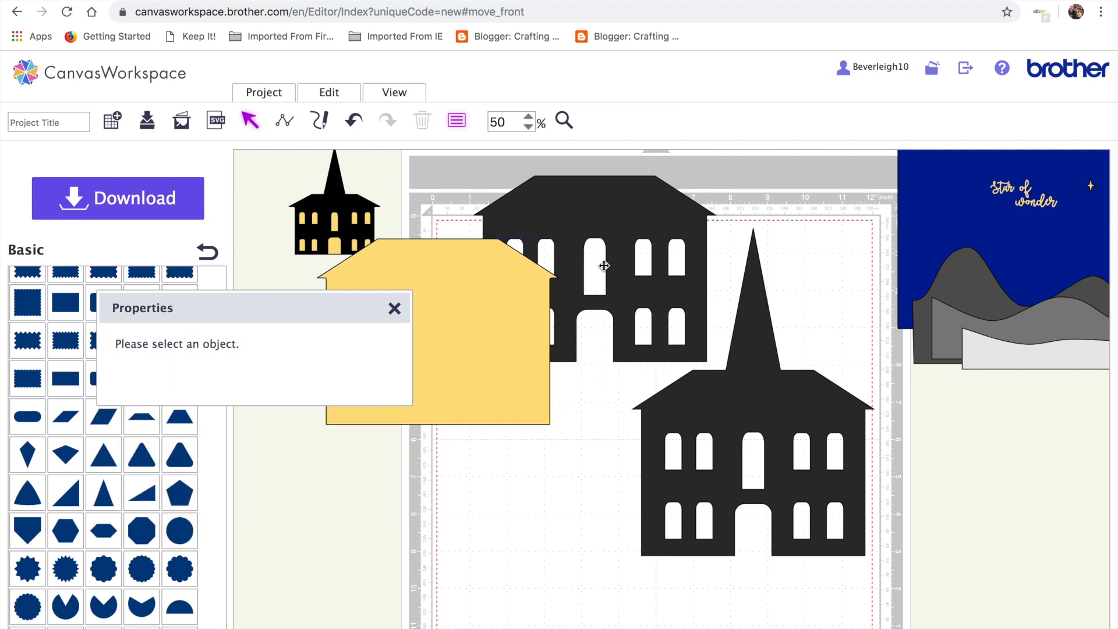
pyautogui.click(609, 210)
pyautogui.press('Delete')
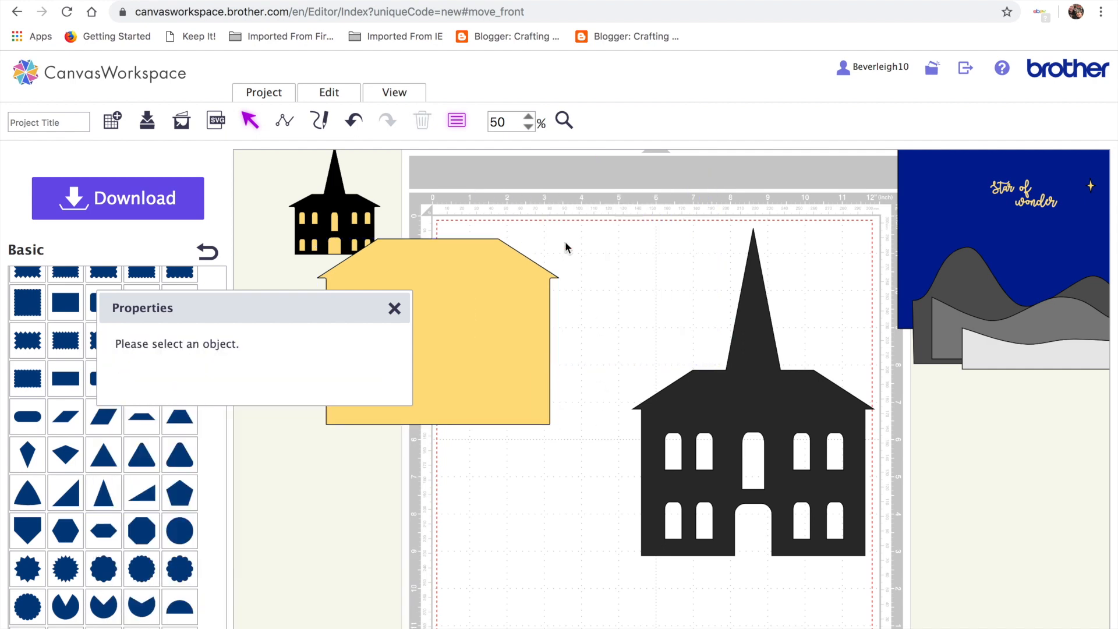
# Move the yellow backing over the steepled church and align both pieces by their left and bottom edges.
pyautogui.moveTo(508, 282); pyautogui.dragTo(739, 406)
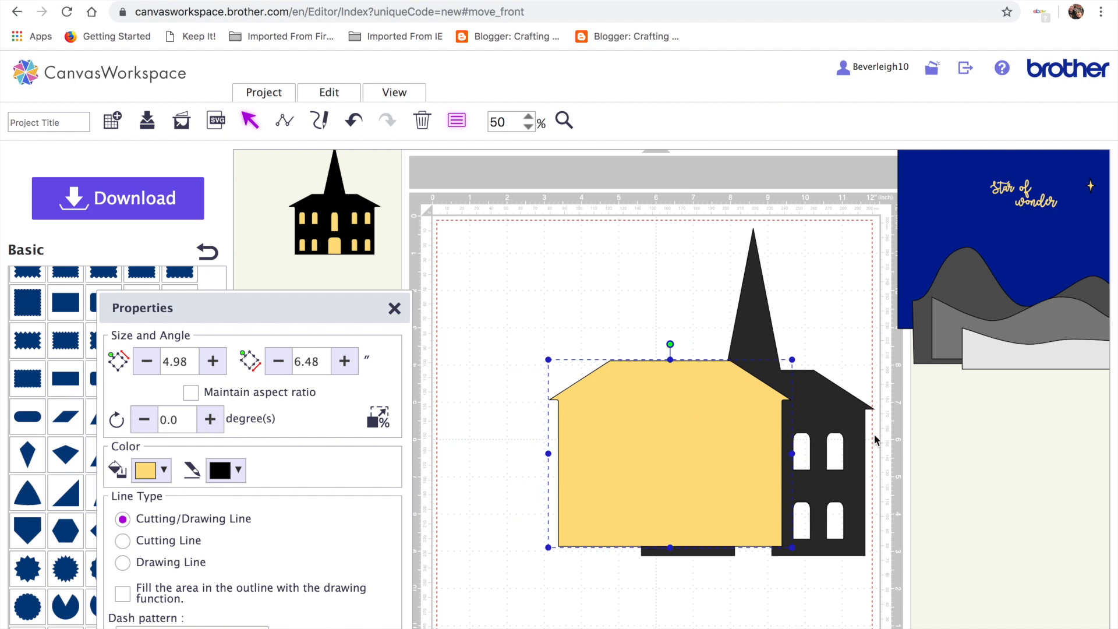
pyautogui.keyDown('shift'); pyautogui.click(851, 456); pyautogui.keyUp('shift')
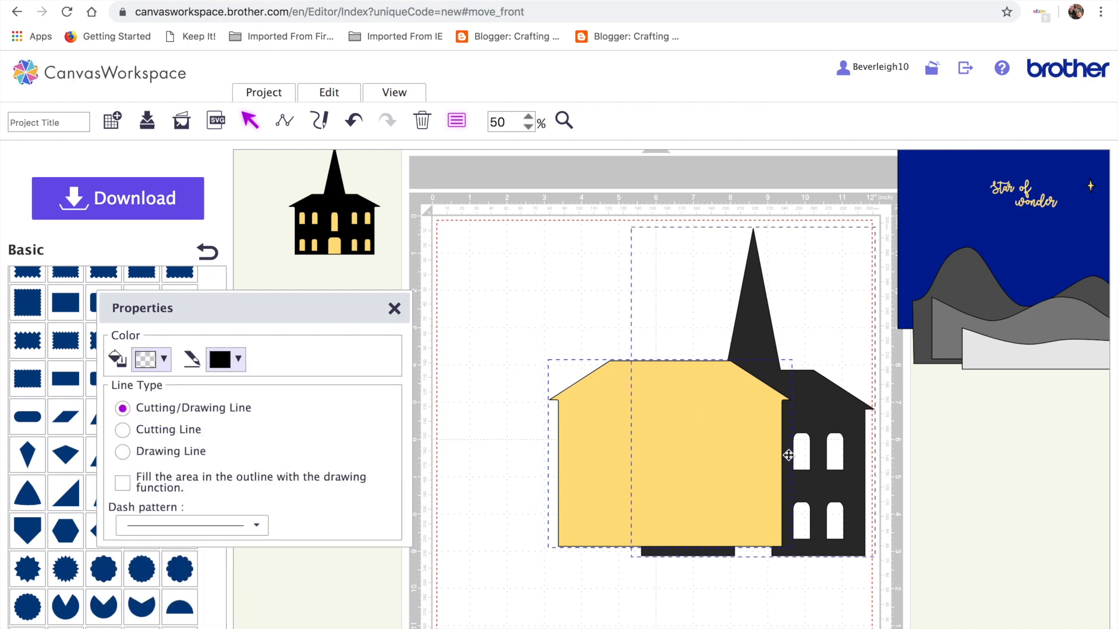
pyautogui.click(328, 92)
pyautogui.click(353, 272)
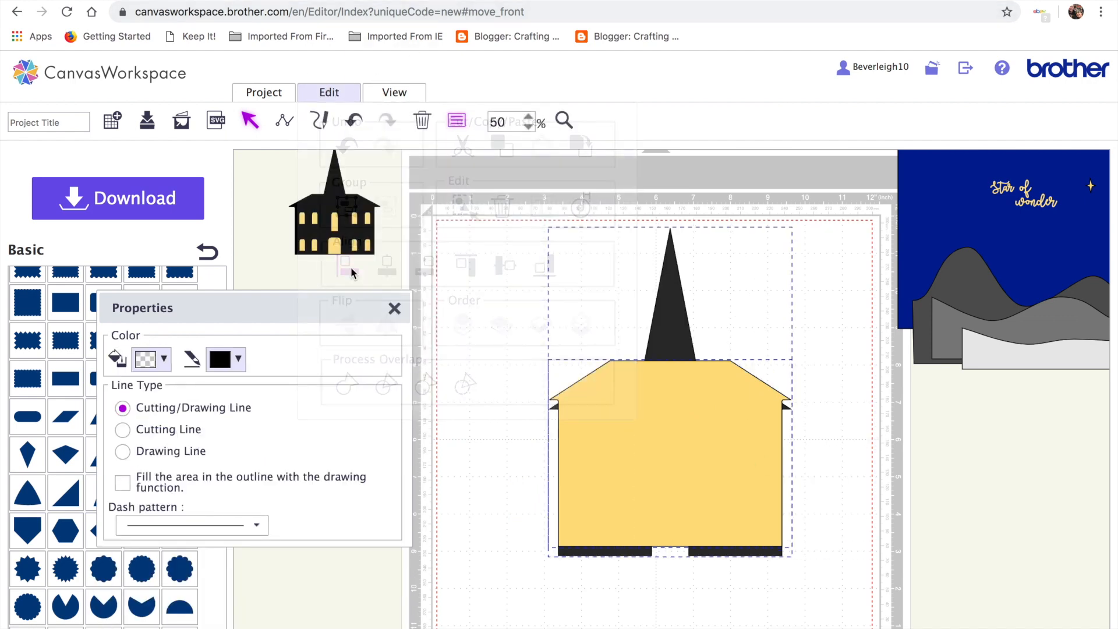
pyautogui.click(322, 90)
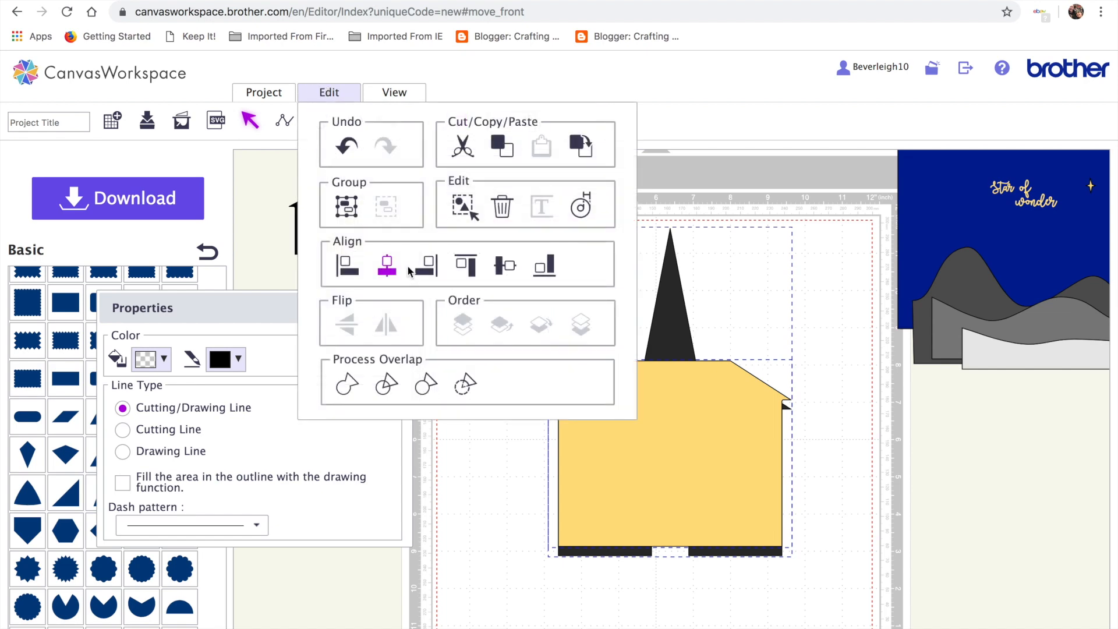
pyautogui.click(550, 273)
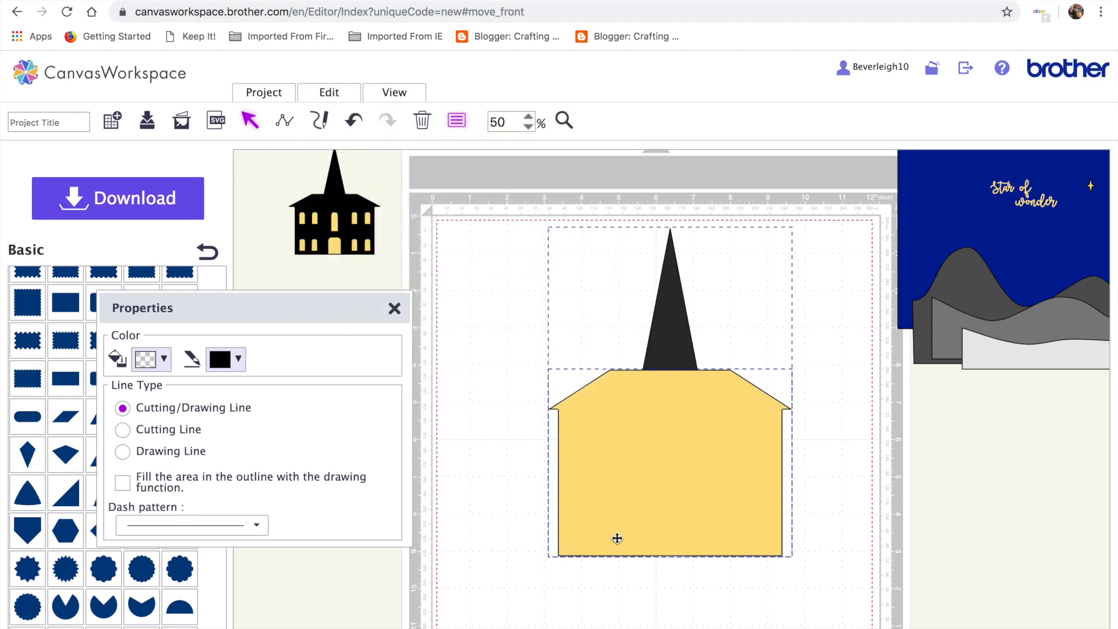
pyautogui.click(834, 419)
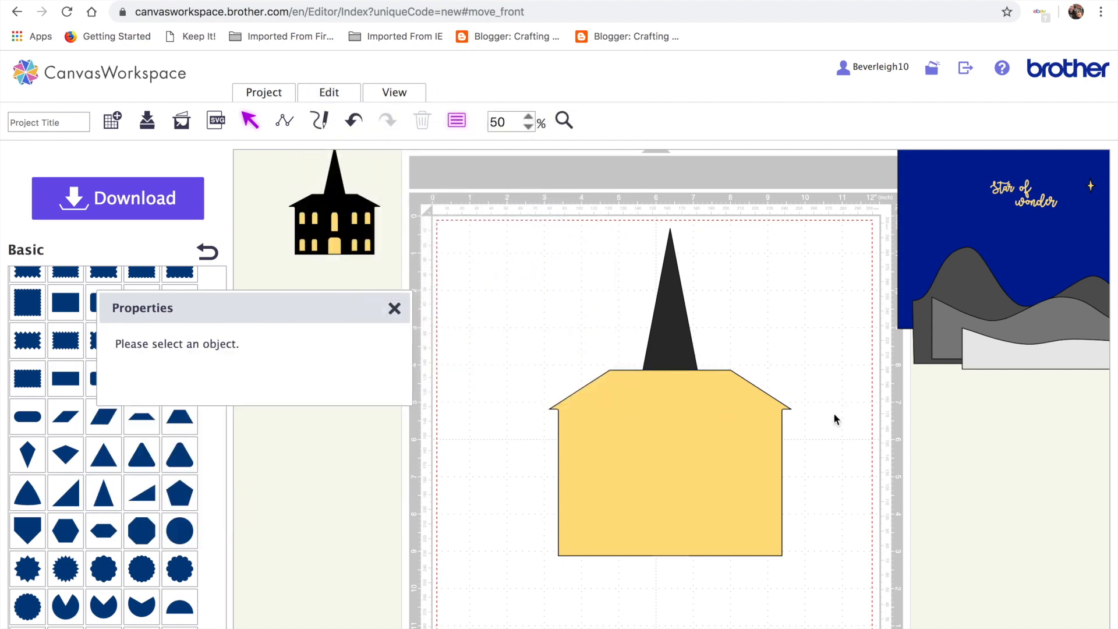
# Send the yellow backing behind the dark church and group the two pieces.
pyautogui.click(704, 460)
pyautogui.click(329, 92)
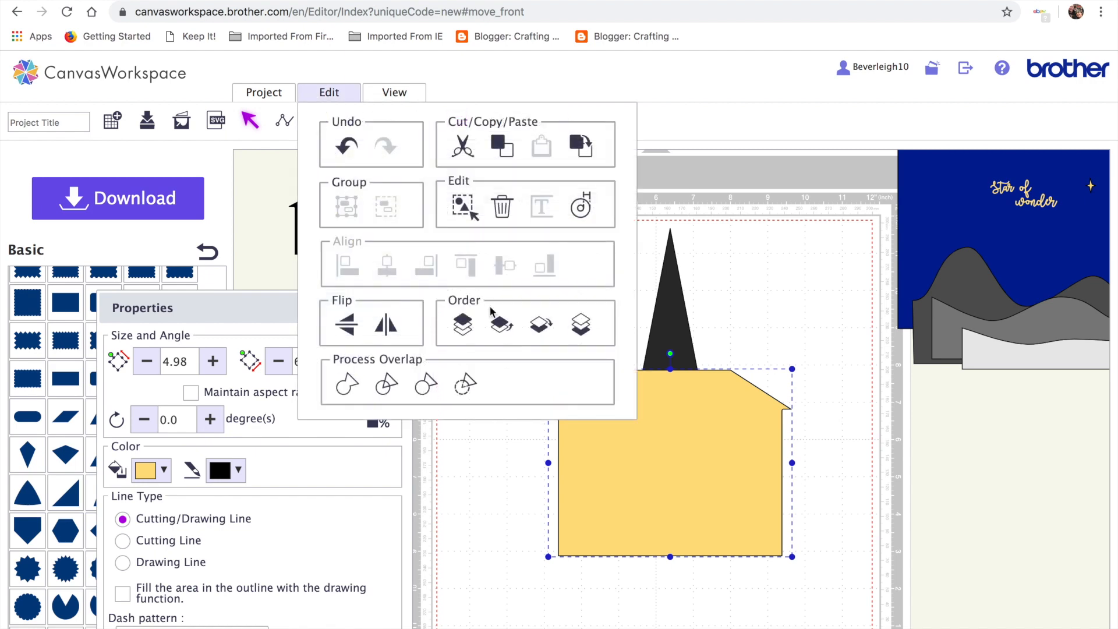
pyautogui.click(582, 330)
pyautogui.click(618, 626)
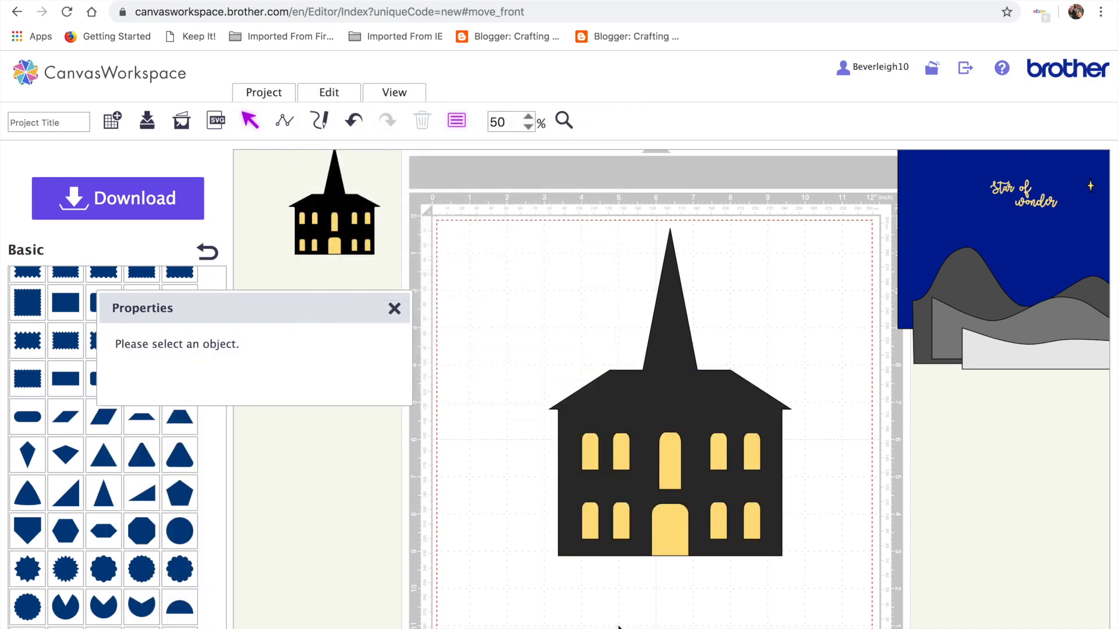
pyautogui.moveTo(545, 214); pyautogui.dragTo(808, 625)
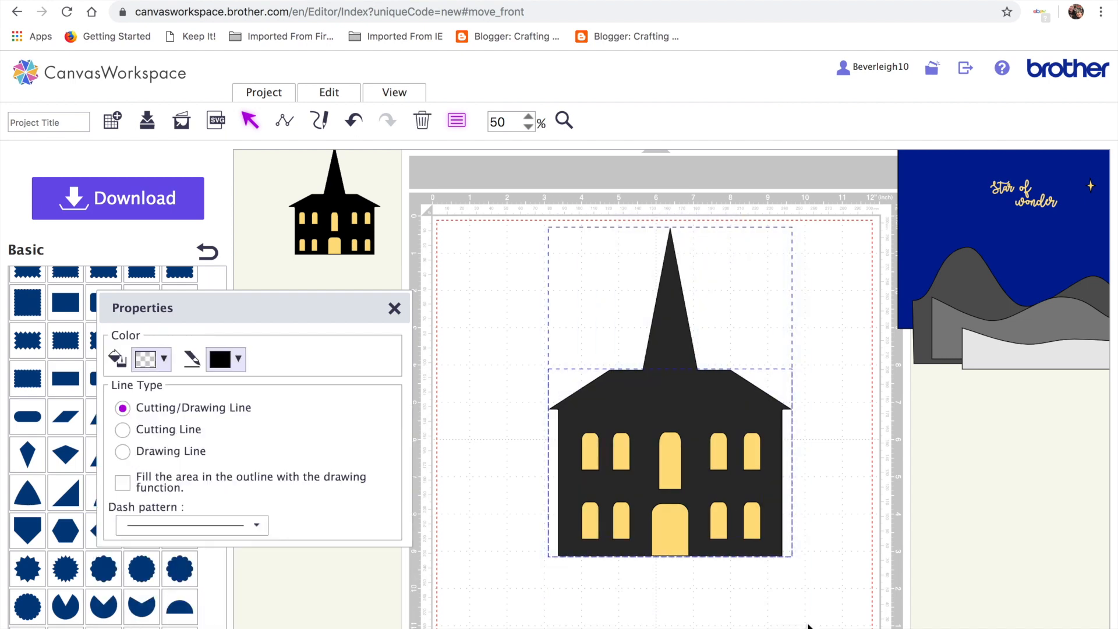
pyautogui.click(326, 92)
pyautogui.click(351, 217)
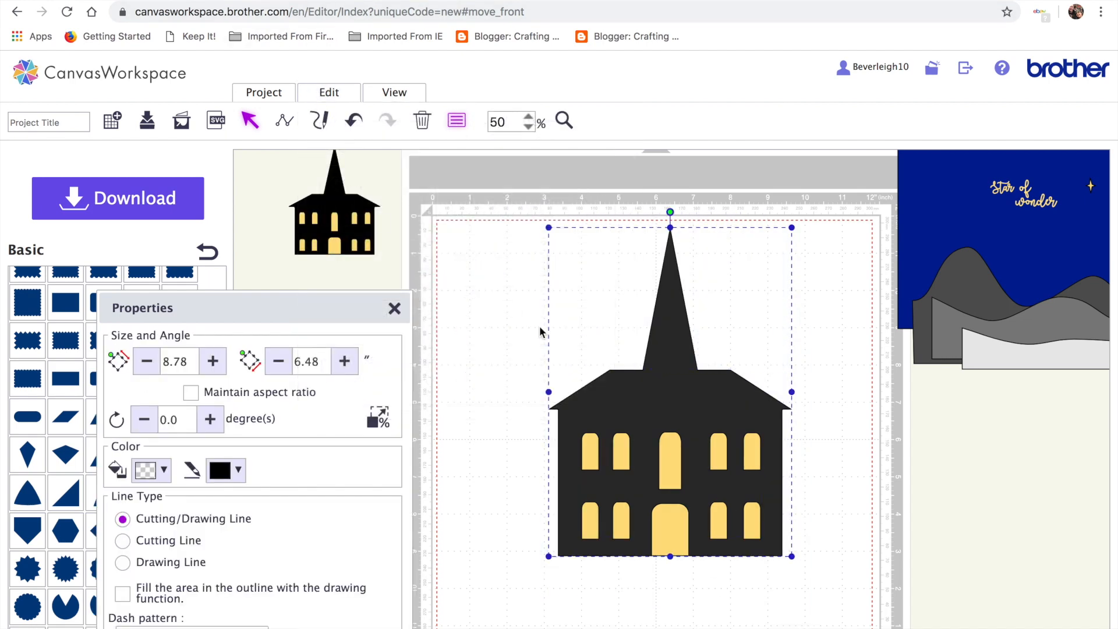
# Shrink the grouped church to about the size of the sample church and place it off the mat beside the sample.
pyautogui.moveTo(549, 227); pyautogui.dragTo(706, 363)
pyautogui.moveTo(779, 533); pyautogui.dragTo(488, 208)
pyautogui.click(550, 333)
pyautogui.moveTo(447, 243); pyautogui.dragTo(344, 303)
pyautogui.click(720, 490)
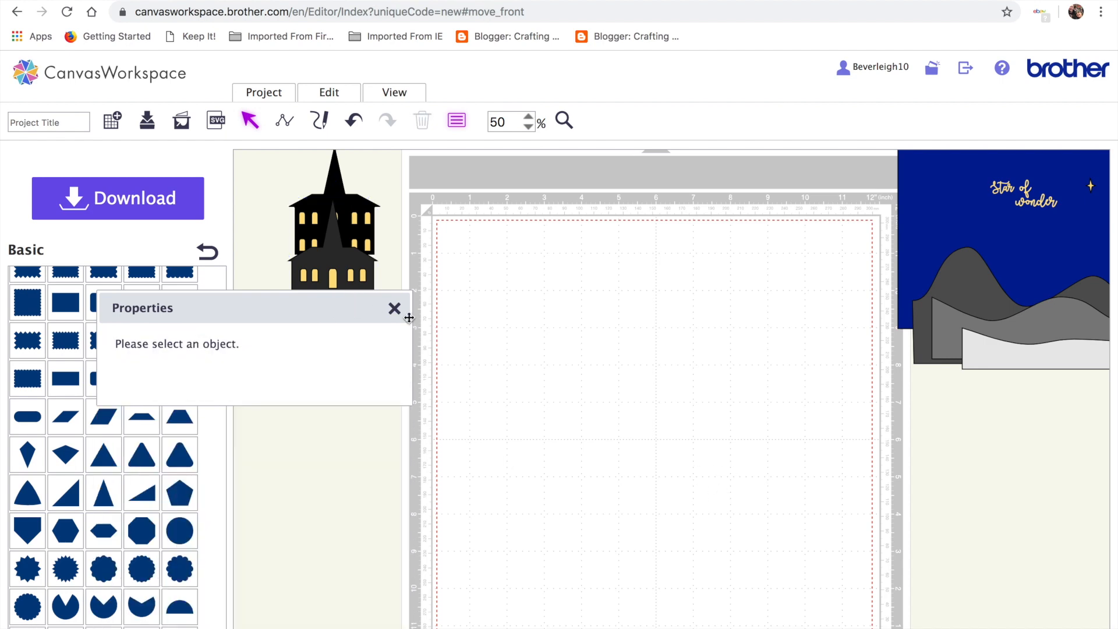
# Move the darkest hill onto the upper part of the mat and the mid-grey hill below the blue background.
pyautogui.moveTo(964, 302); pyautogui.dragTo(533, 288)
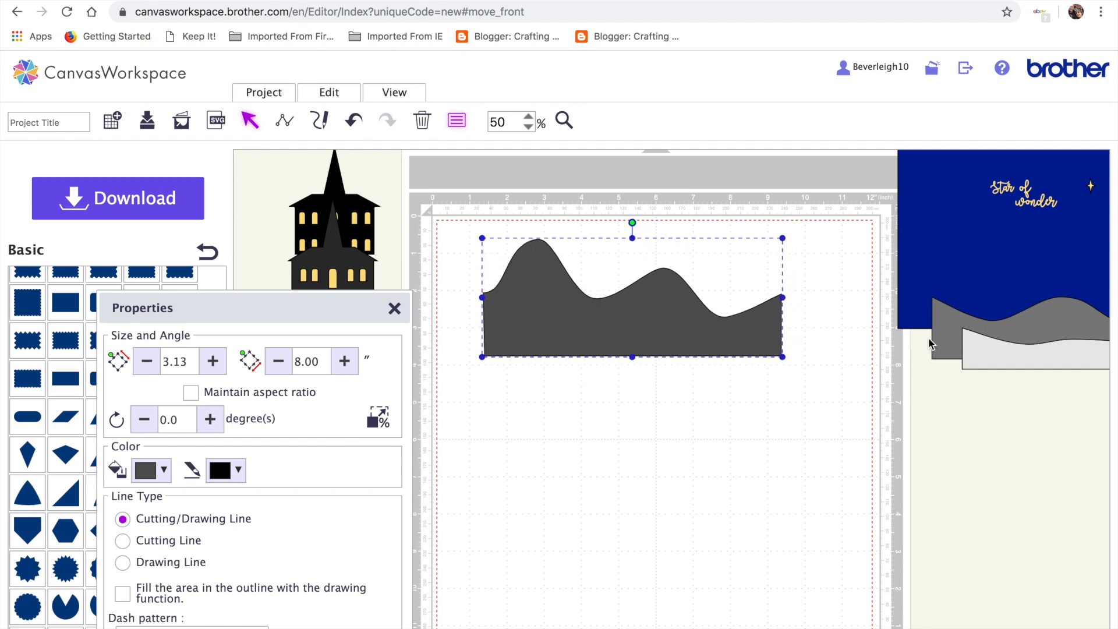
pyautogui.moveTo(1037, 317); pyautogui.dragTo(1018, 386)
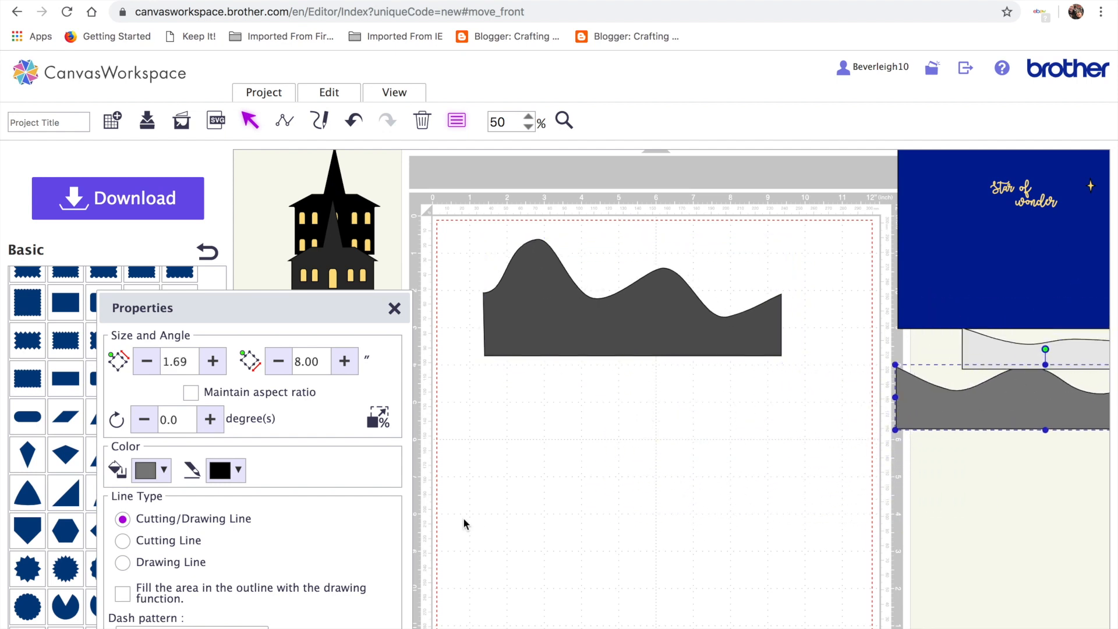
pyautogui.click(391, 313)
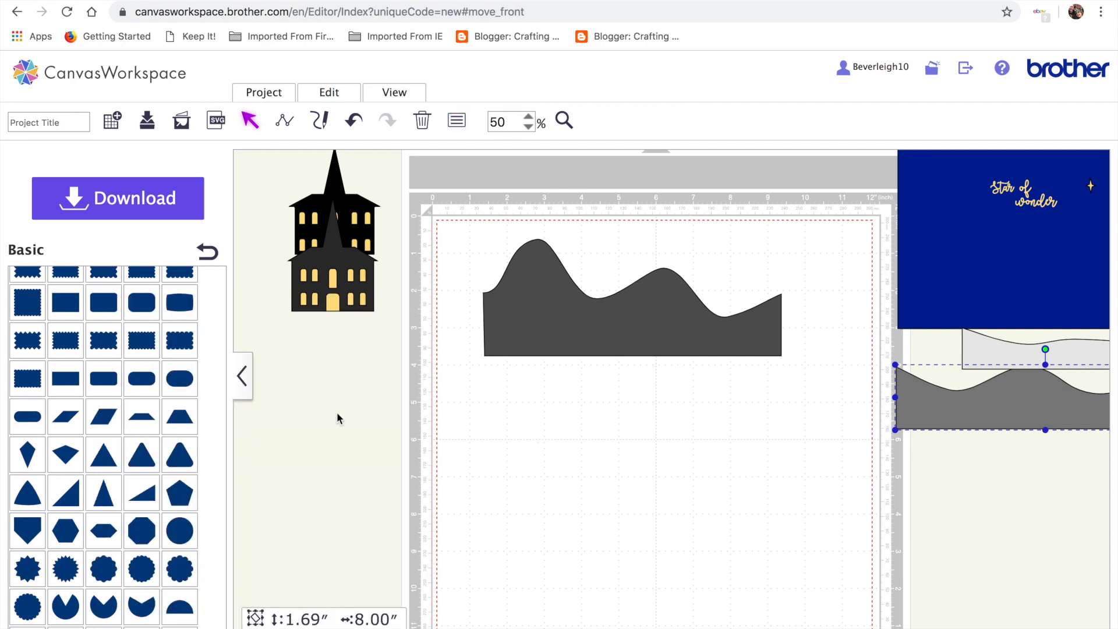
# Add a plain rectangle to the mat below the dark hill and set its width to 8 inches.
pyautogui.click(65, 302)
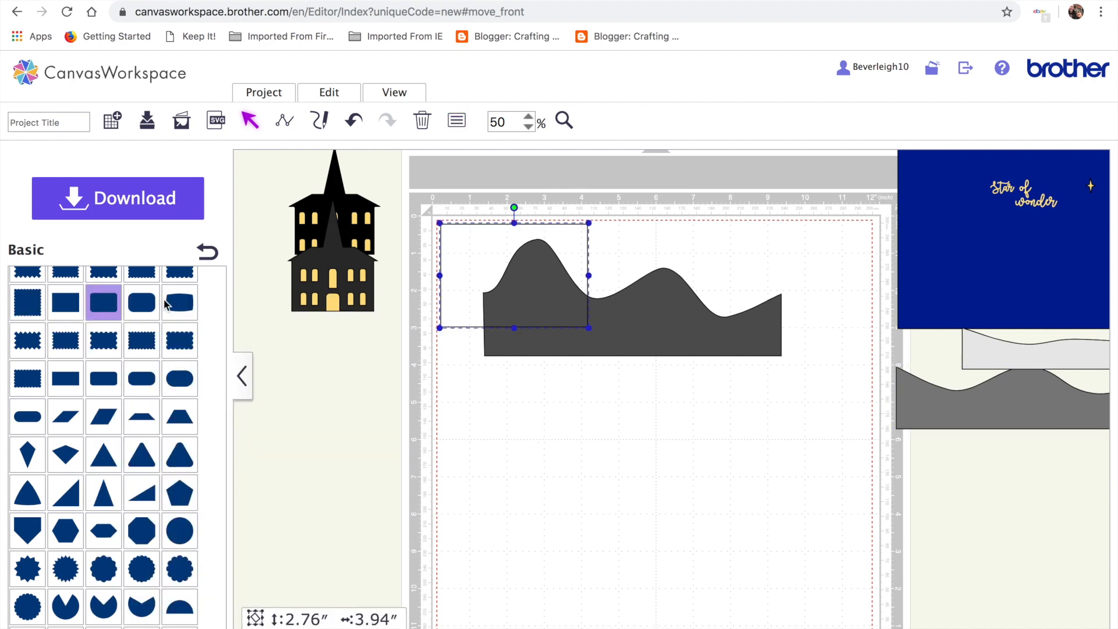
pyautogui.moveTo(438, 256); pyautogui.dragTo(525, 491)
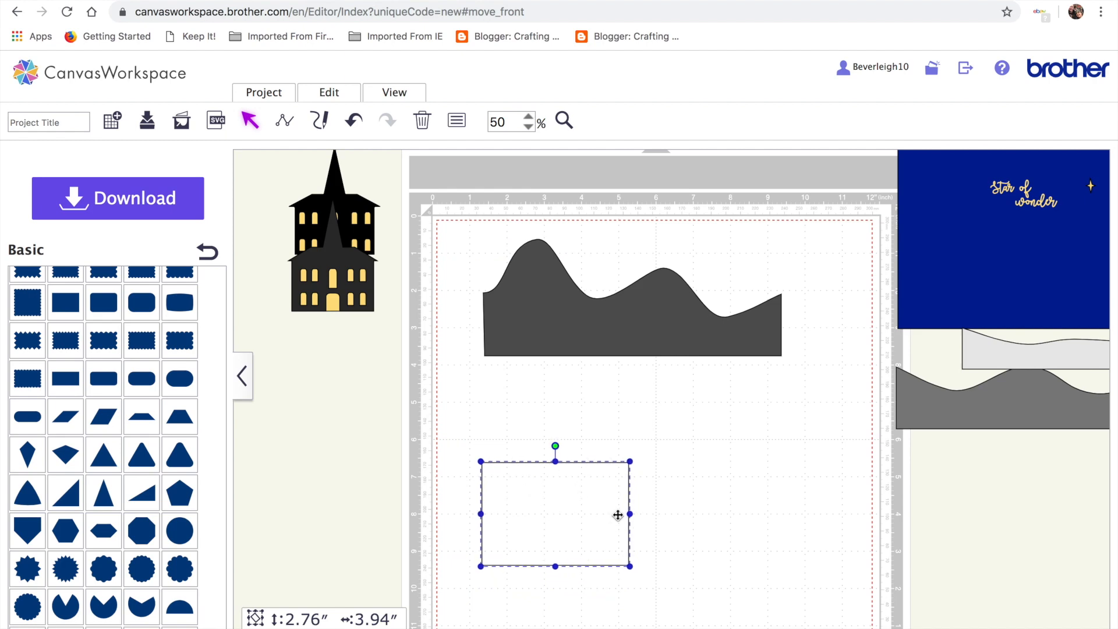
pyautogui.click(549, 327)
pyautogui.click(466, 127)
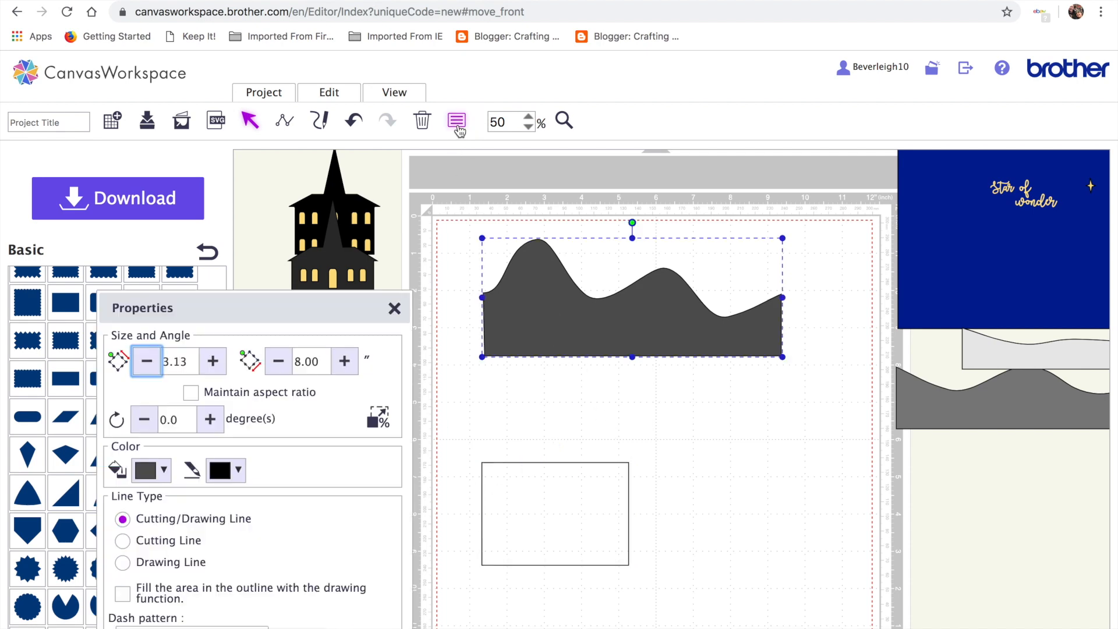
pyautogui.click(535, 523)
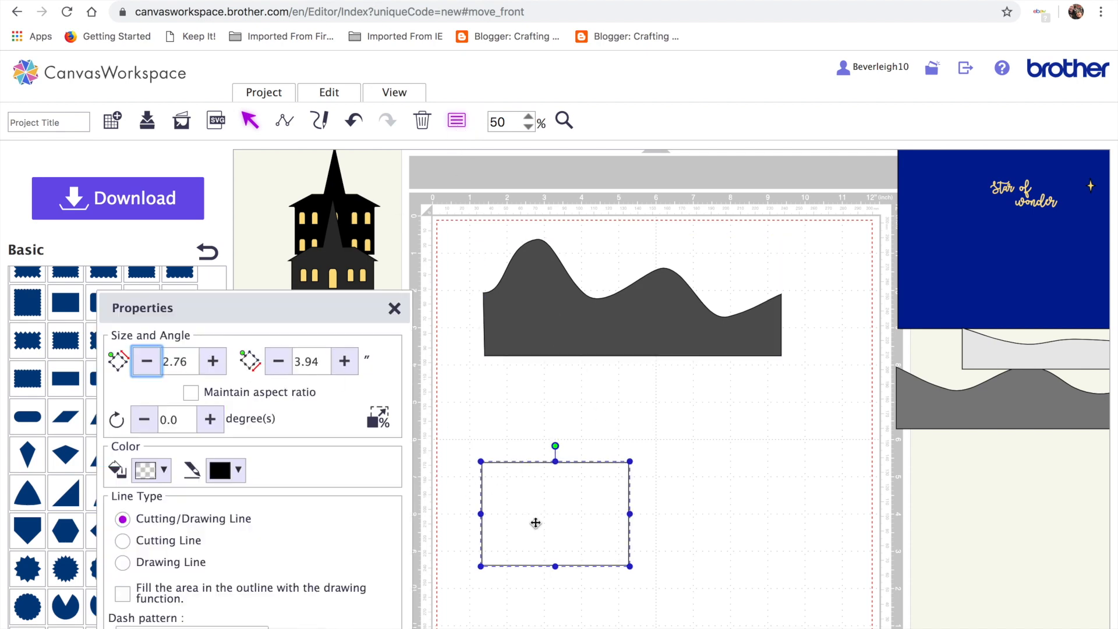
pyautogui.doubleClick(319, 354)
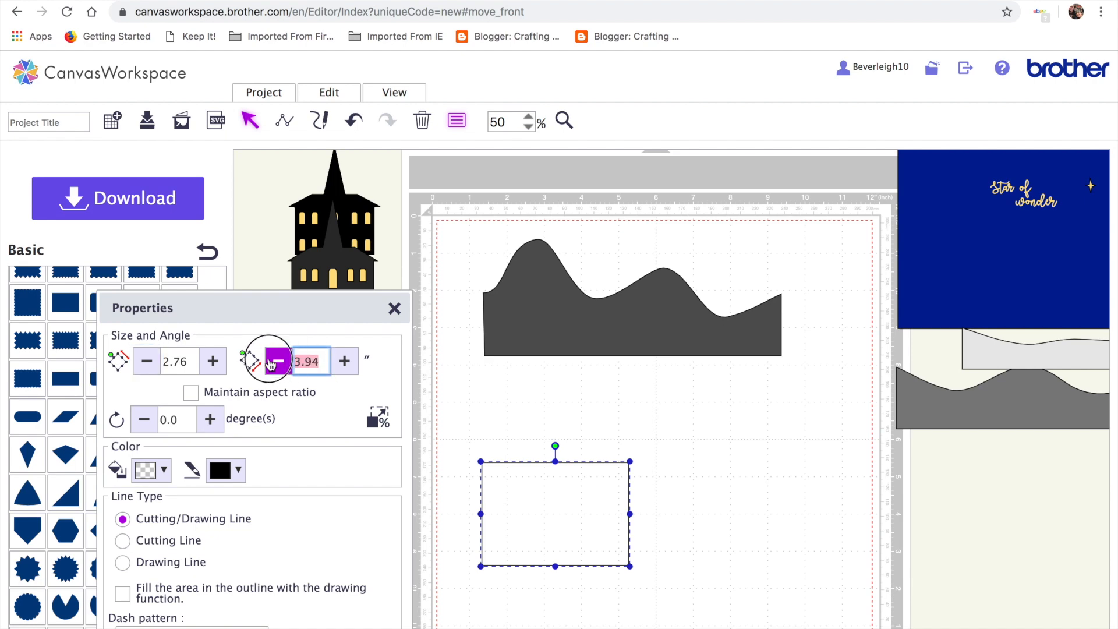
pyautogui.write('8')
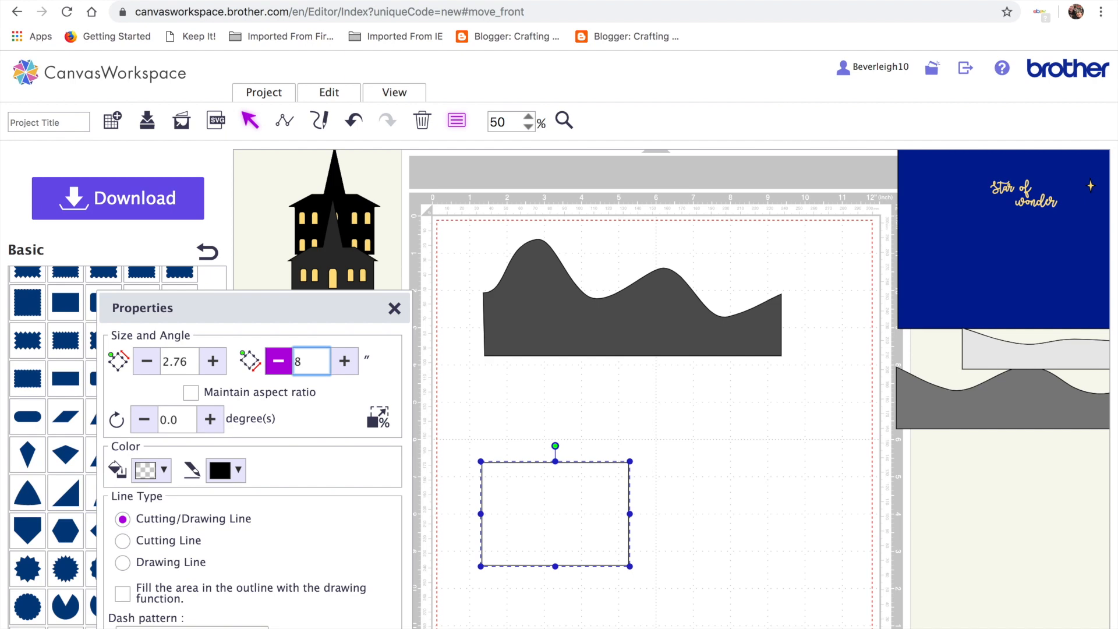
pyautogui.press('Return')
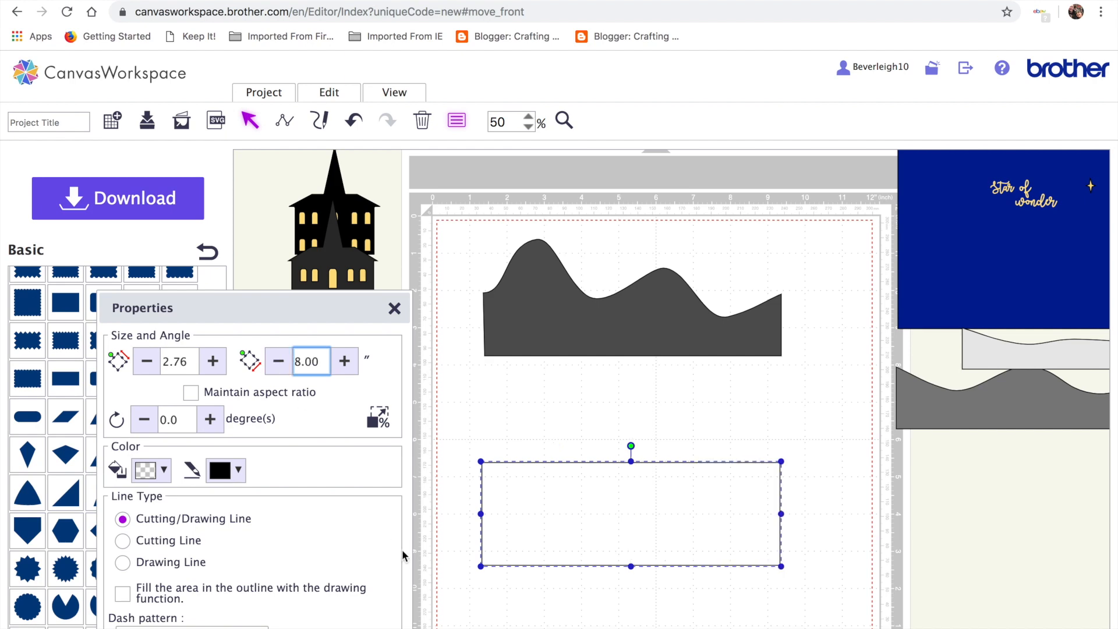
pyautogui.click(392, 310)
# Add three evenly spaced edit points along the rectangle's top edge, at its middle and both quarter positions.
pyautogui.doubleClick(510, 564)
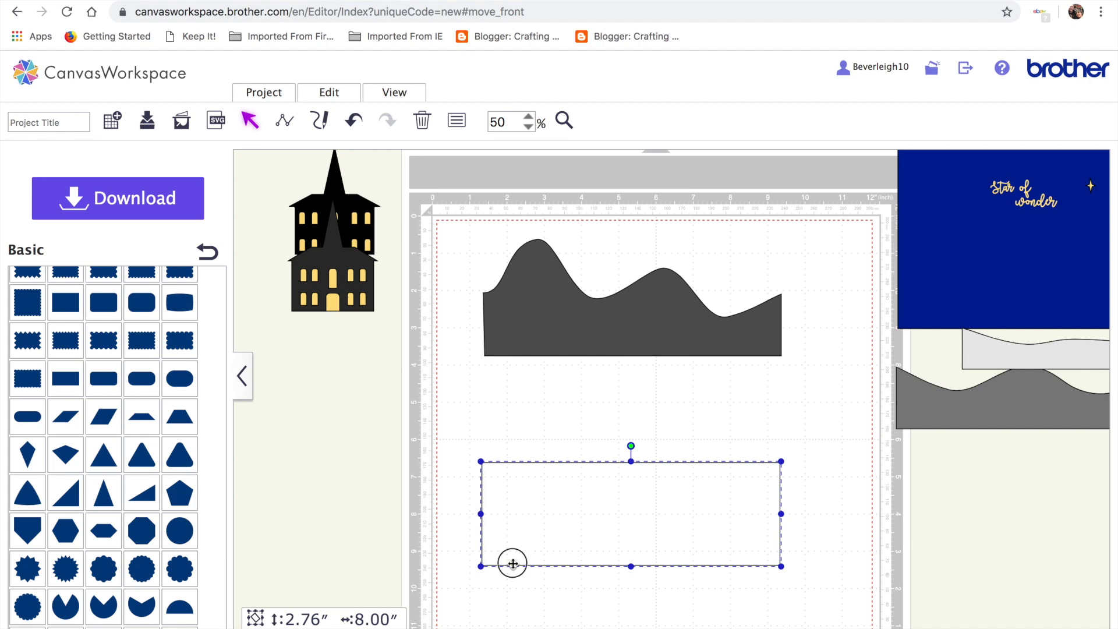
pyautogui.click(483, 465)
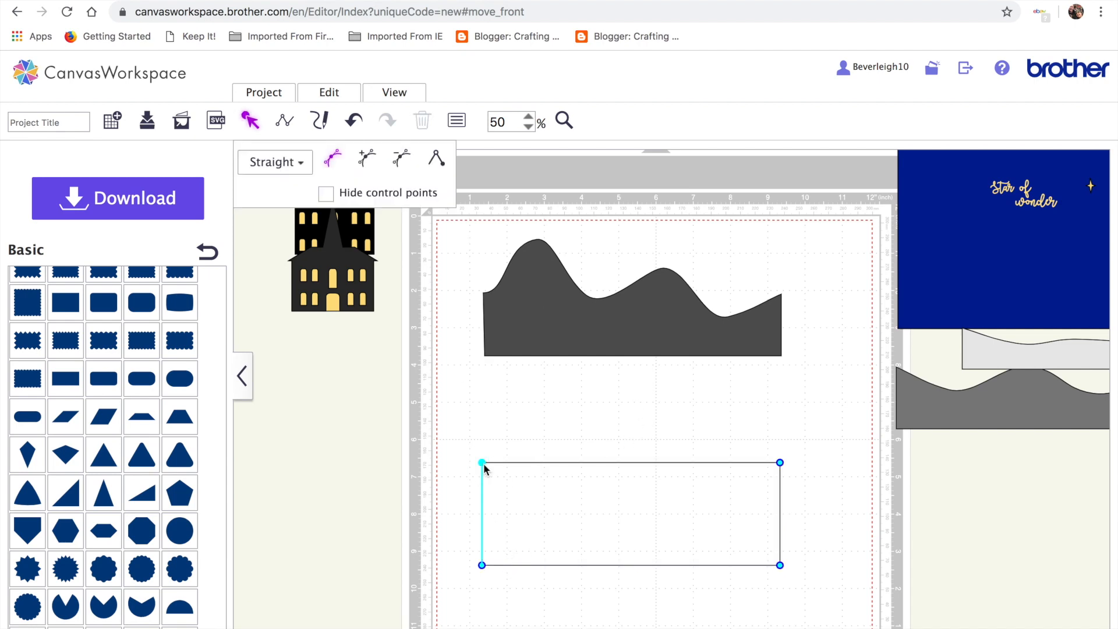
pyautogui.click(780, 464)
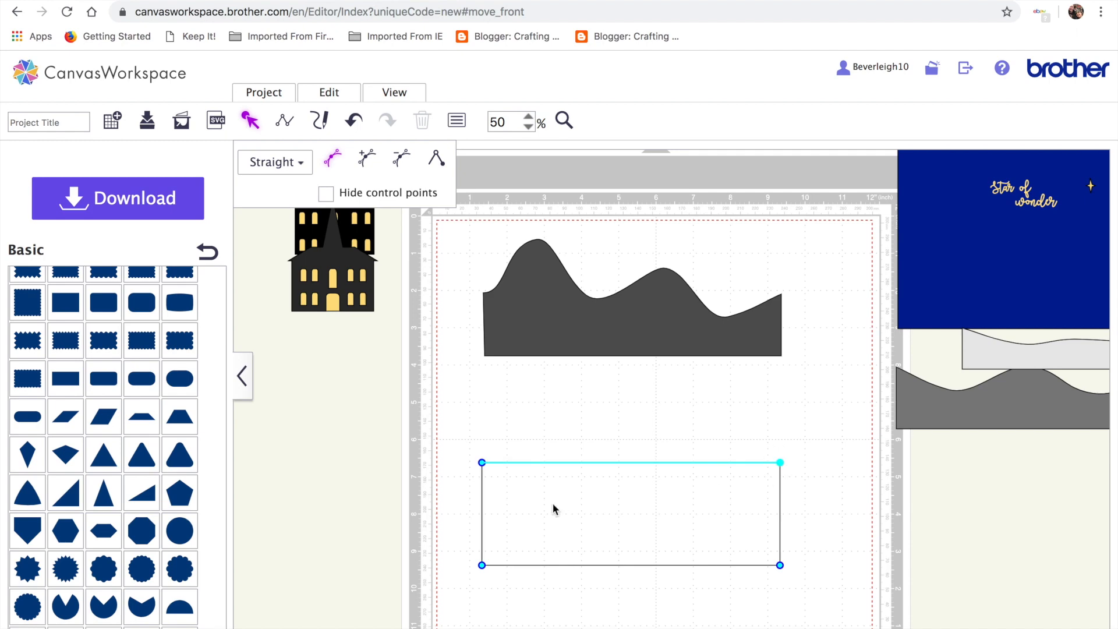
pyautogui.click(528, 117)
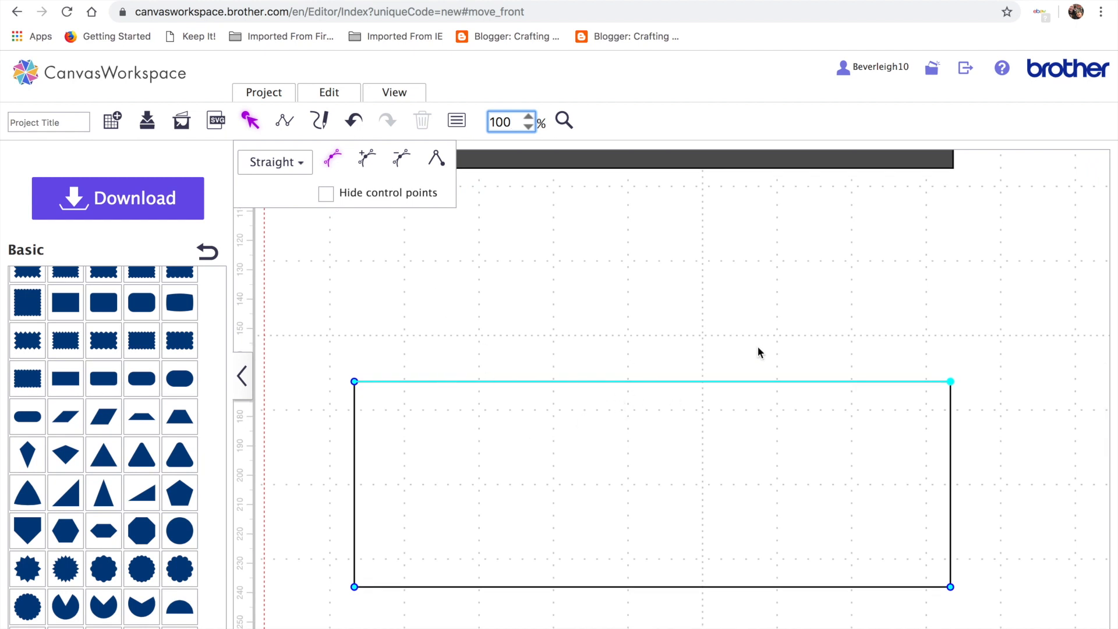
pyautogui.click(366, 160)
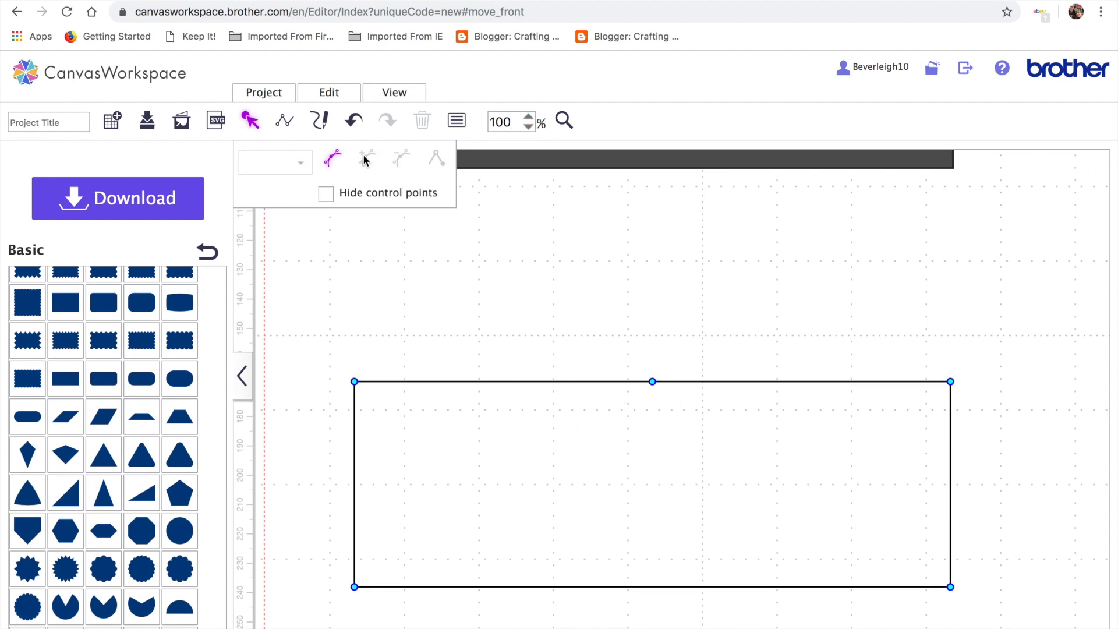
pyautogui.click(652, 381)
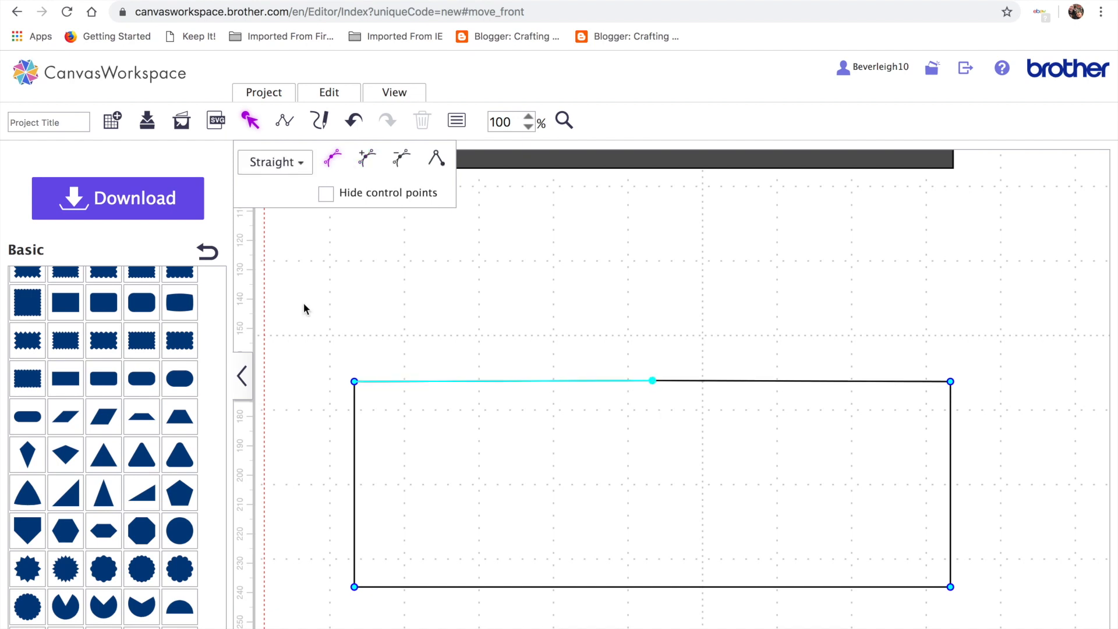
pyautogui.click(365, 158)
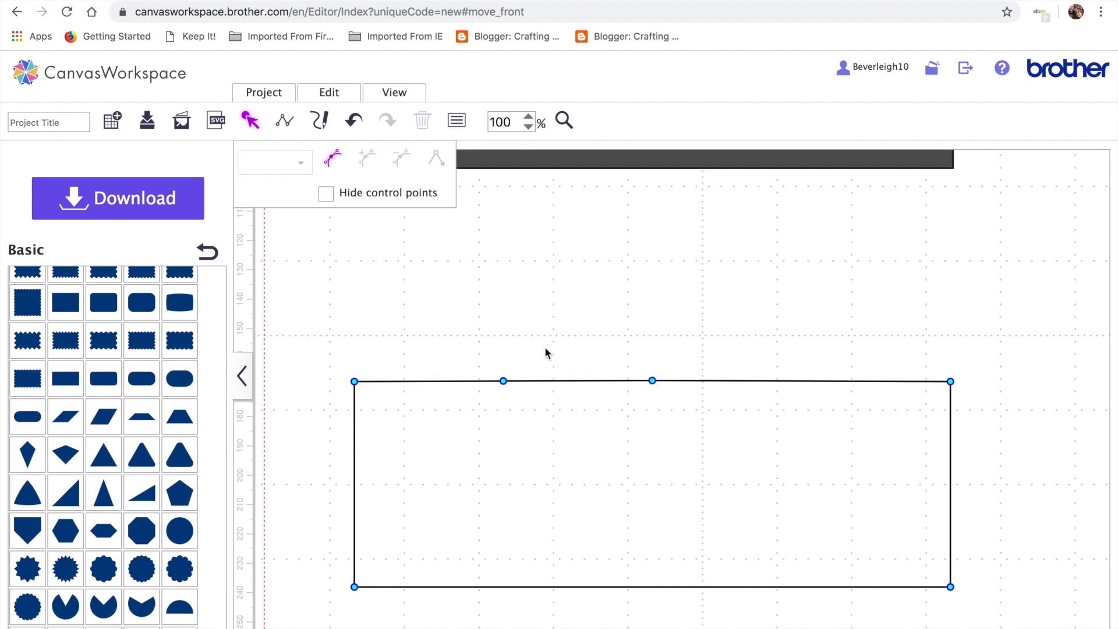
pyautogui.click(651, 381)
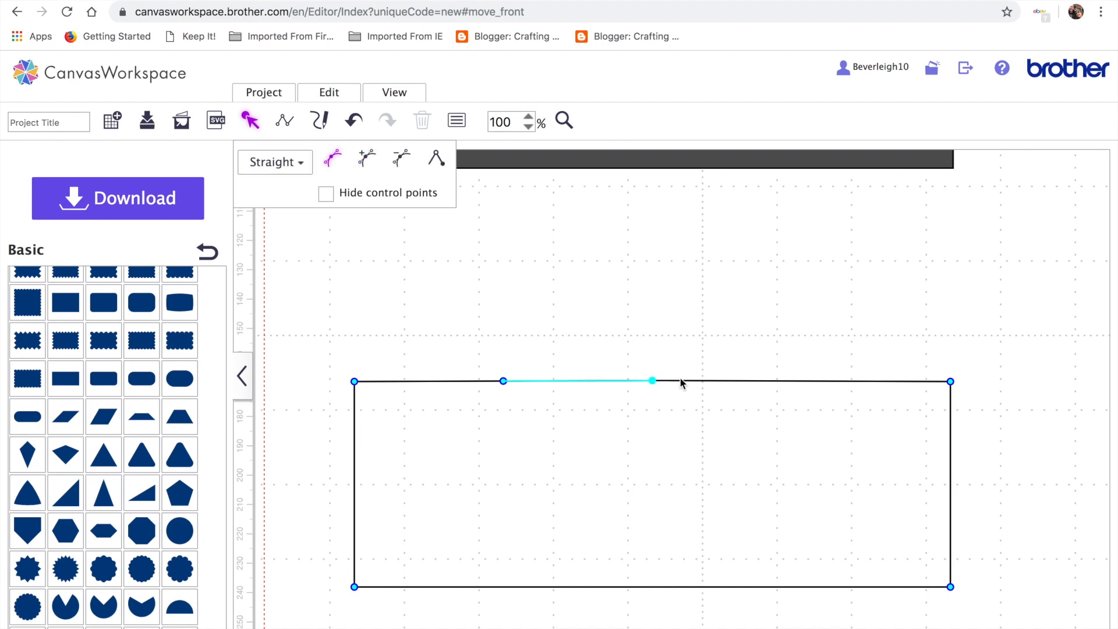
pyautogui.click(950, 382)
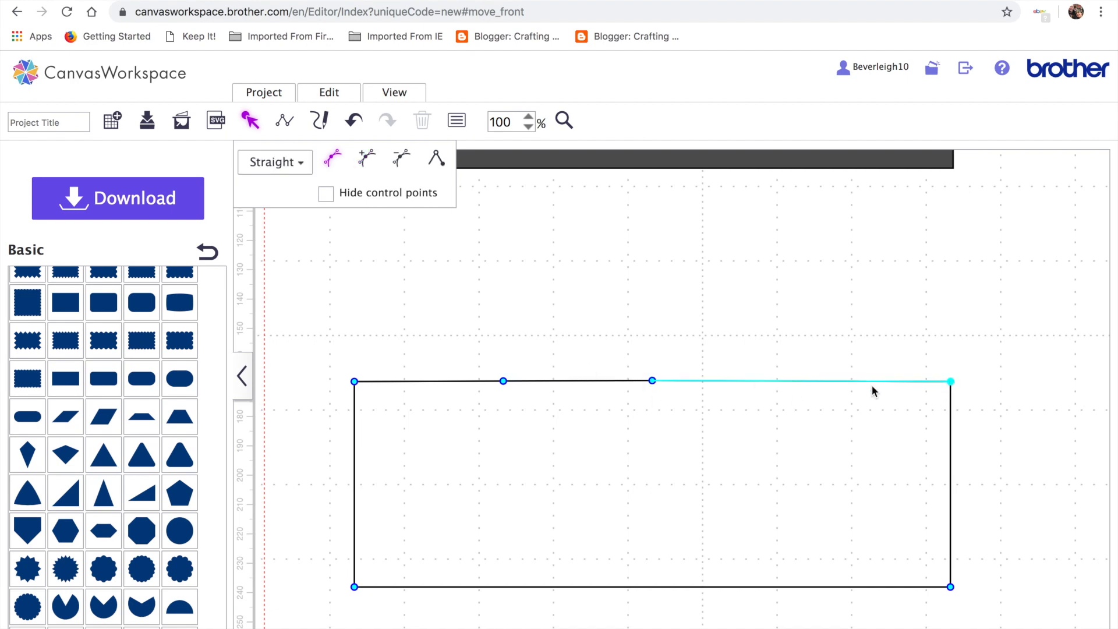
pyautogui.click(367, 157)
# Convert the three added points on the rectangle's top edge from straight to curve.
pyautogui.scroll(3, 486, 244)
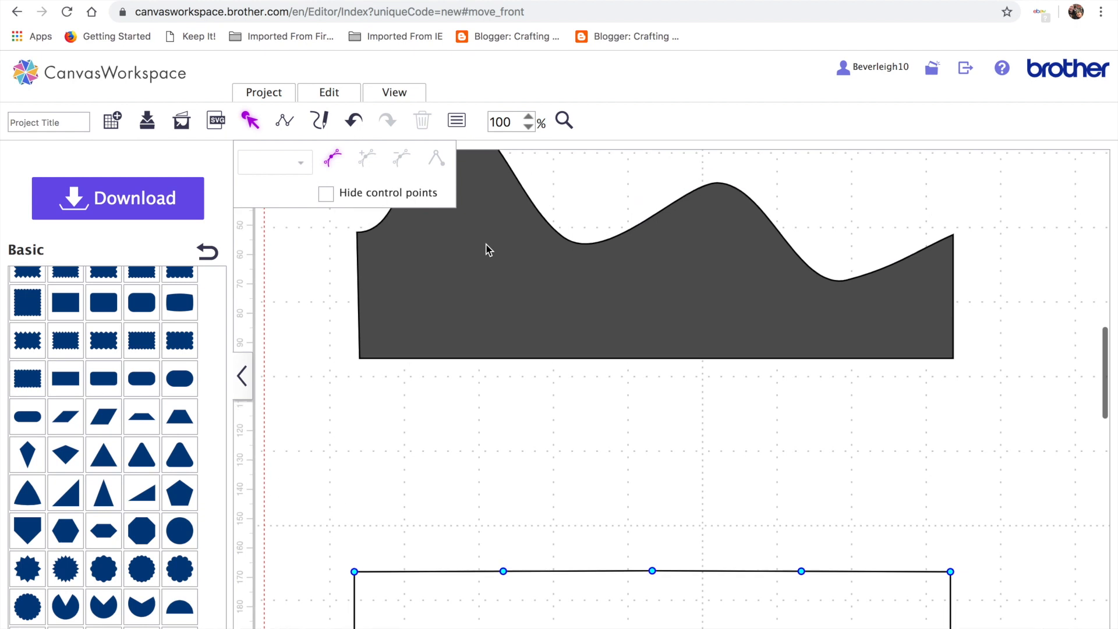
pyautogui.scroll(-1, 487, 249)
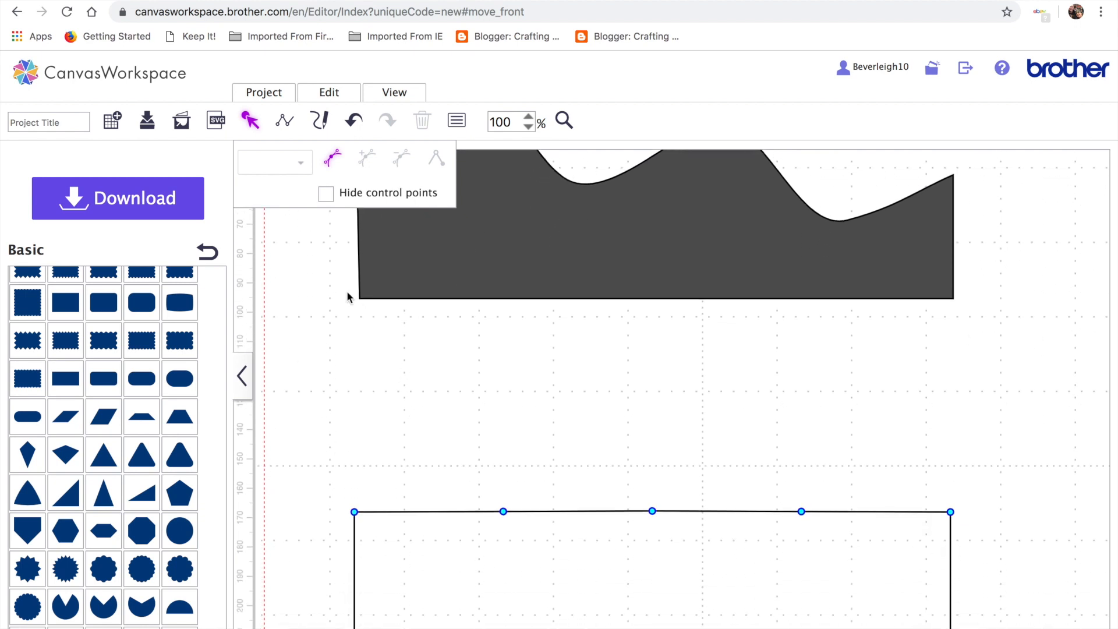
pyautogui.click(503, 511)
pyautogui.click(275, 162)
pyautogui.click(273, 204)
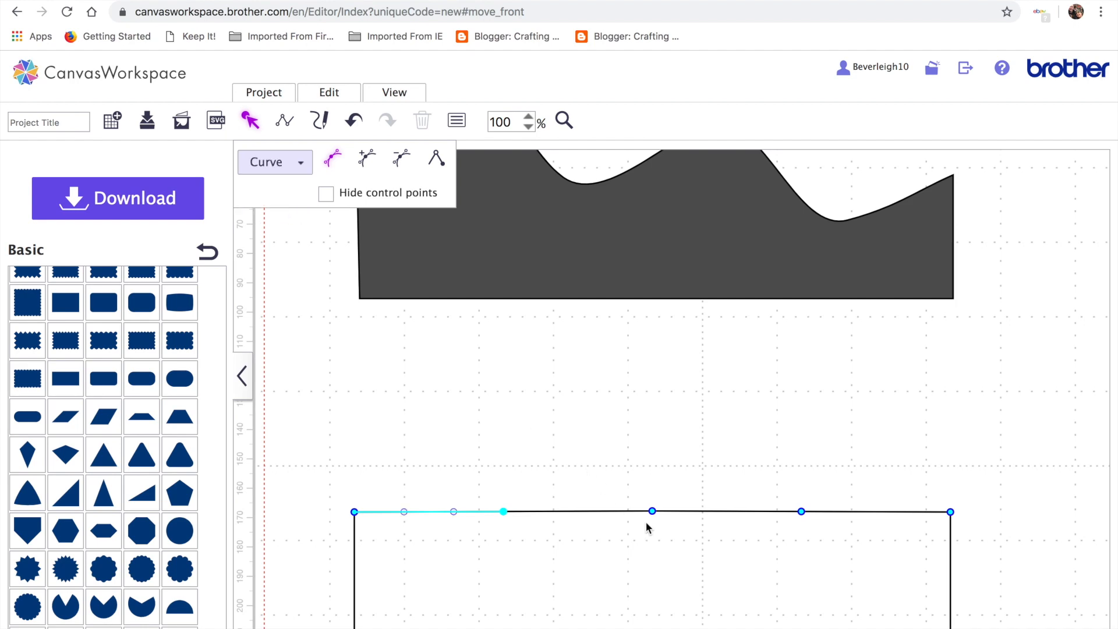
pyautogui.click(652, 511)
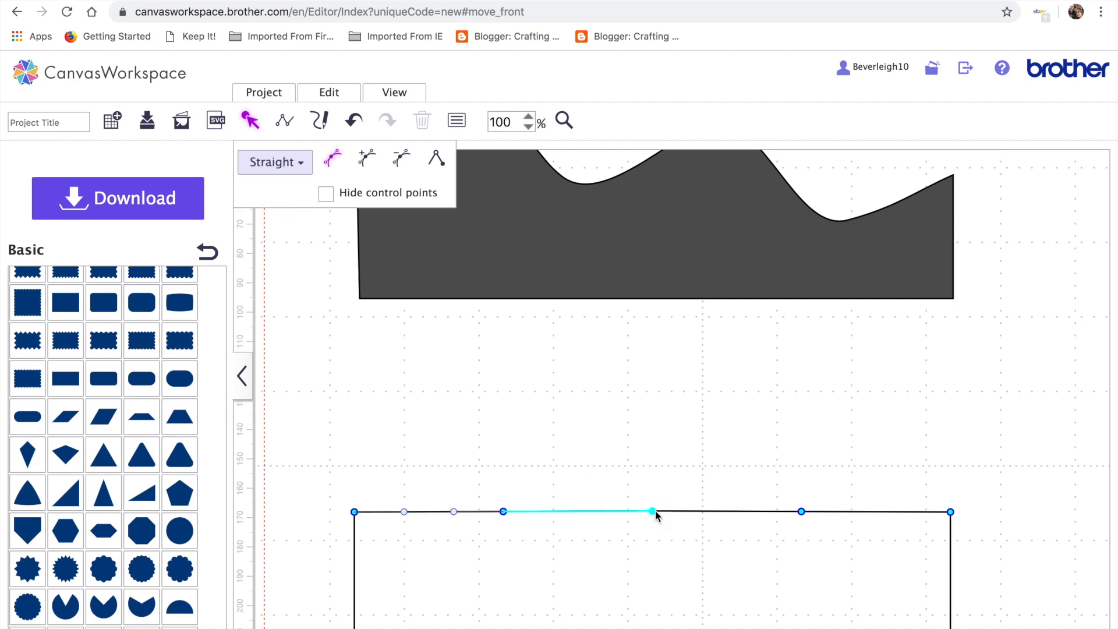
pyautogui.click(305, 167)
pyautogui.click(291, 209)
pyautogui.click(799, 512)
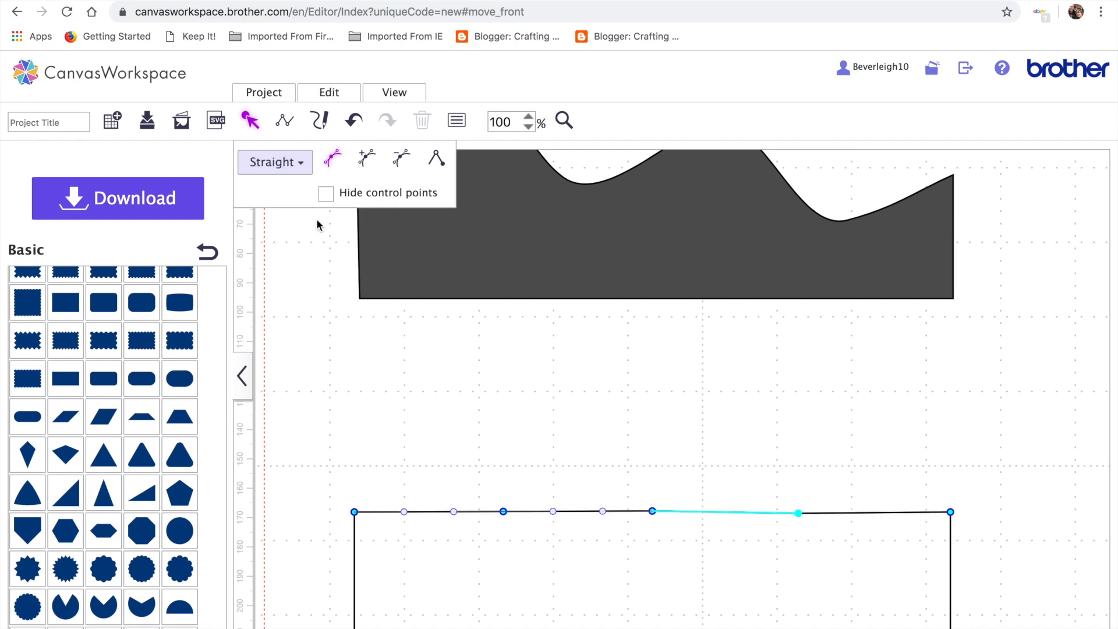
pyautogui.click(304, 167)
pyautogui.click(292, 210)
pyautogui.click(777, 463)
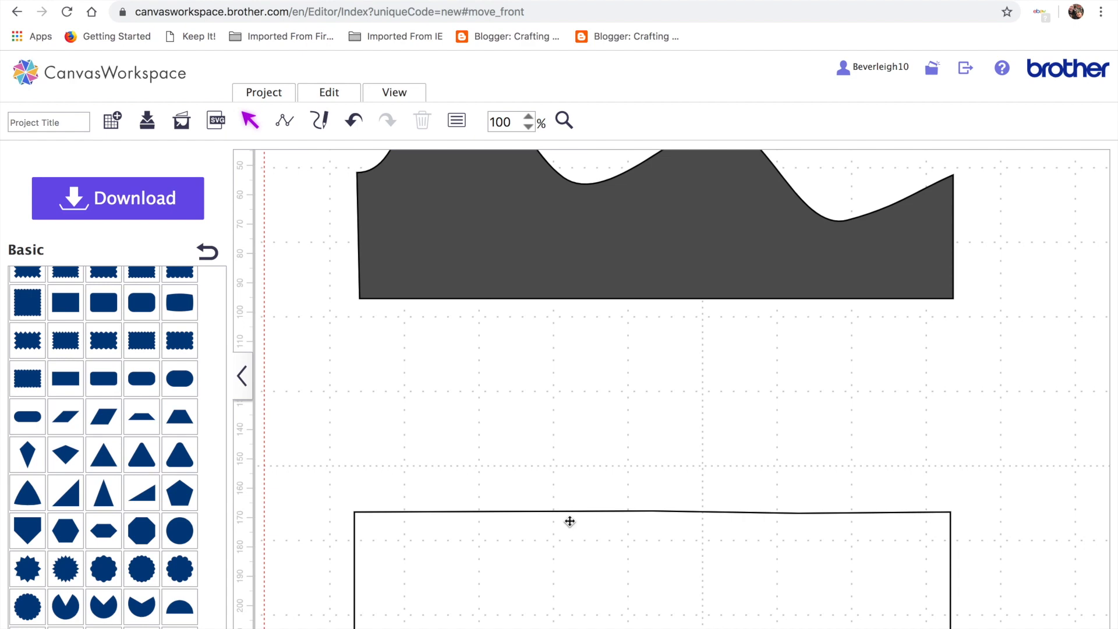
# Pull the first added top-edge point upward into a rounded hill peak like the one on the dark hill.
pyautogui.doubleClick(546, 516)
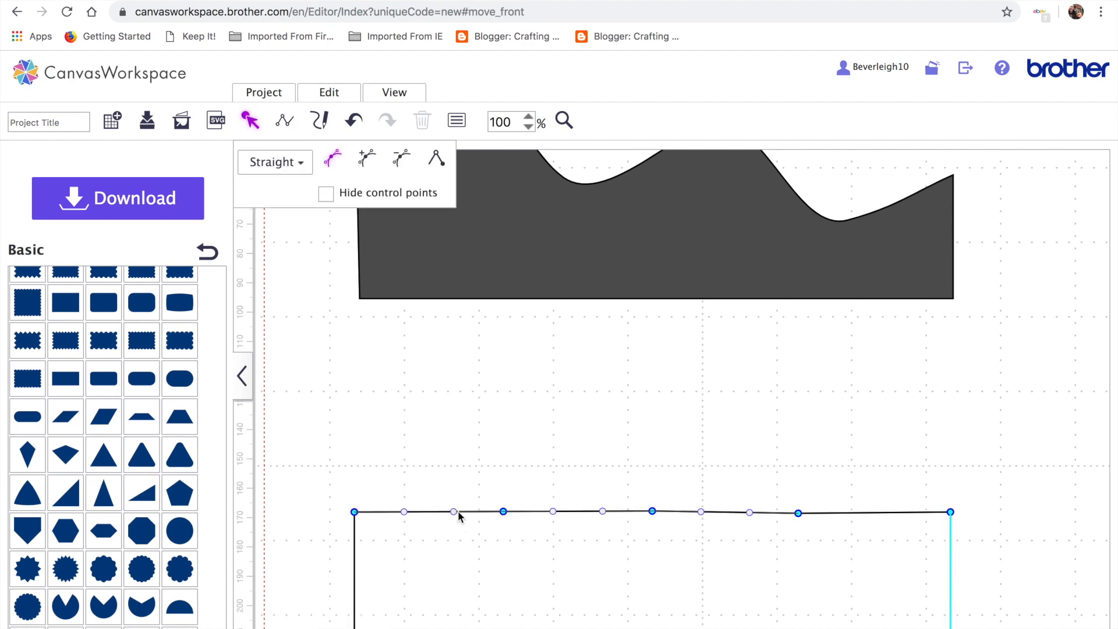
pyautogui.moveTo(503, 512); pyautogui.dragTo(469, 378)
pyautogui.scroll(3, 631, 390)
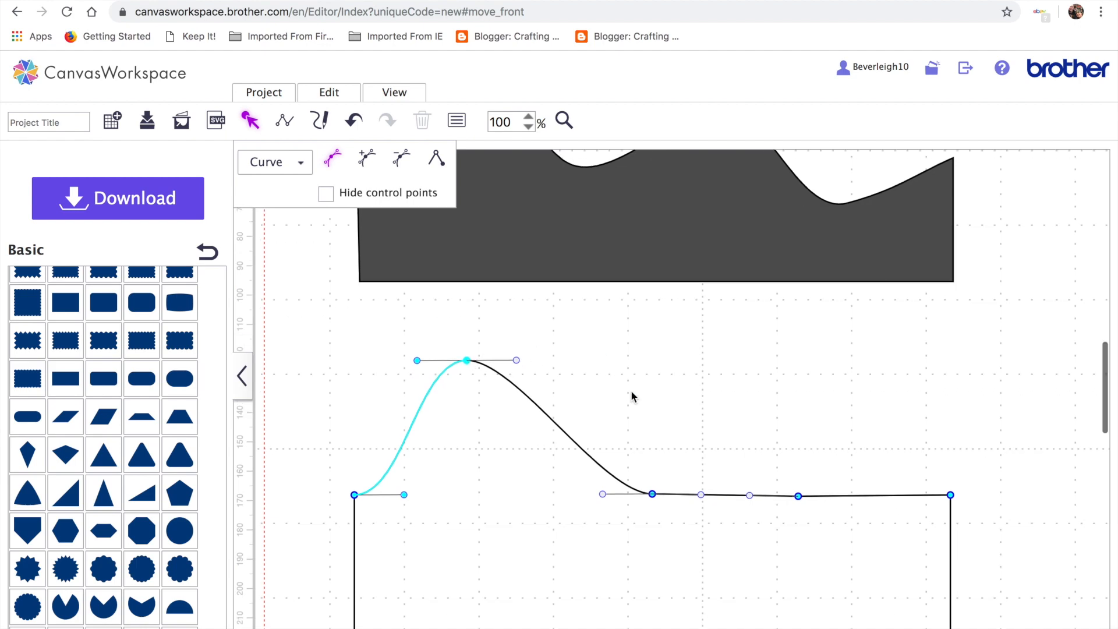
pyautogui.scroll(1, 632, 392)
pyautogui.scroll(-1, 631, 392)
pyautogui.scroll(1, 631, 392)
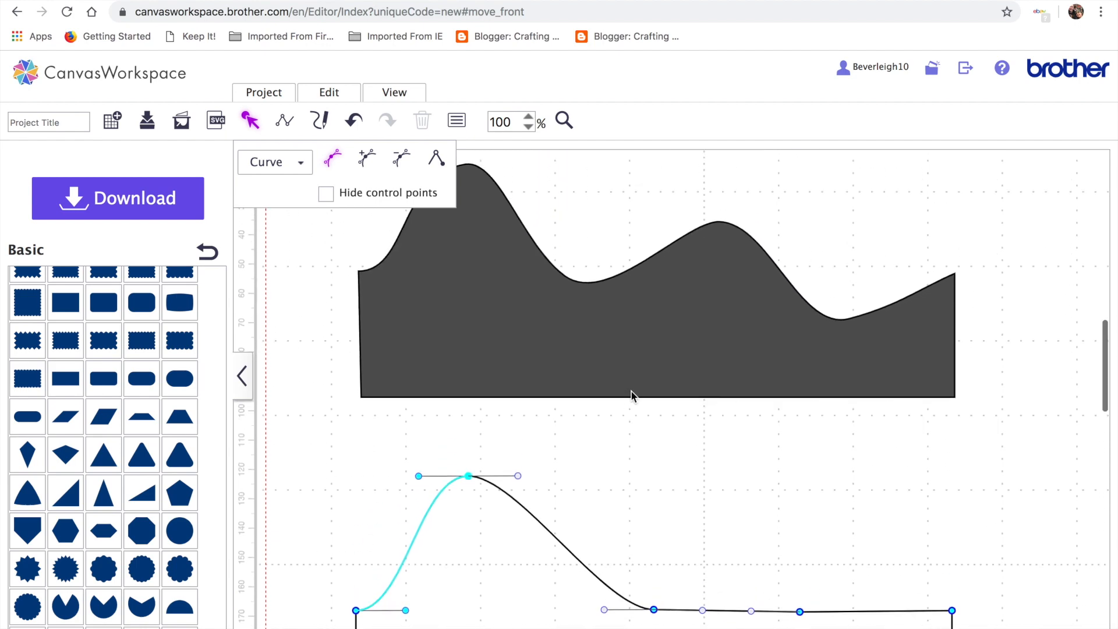
pyautogui.click(516, 119)
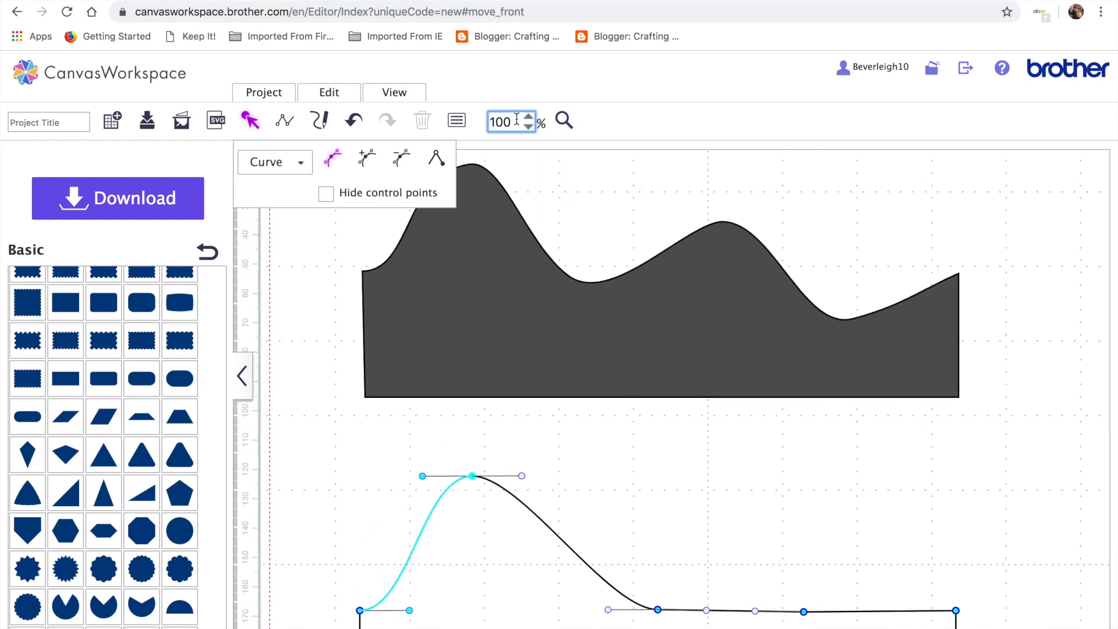
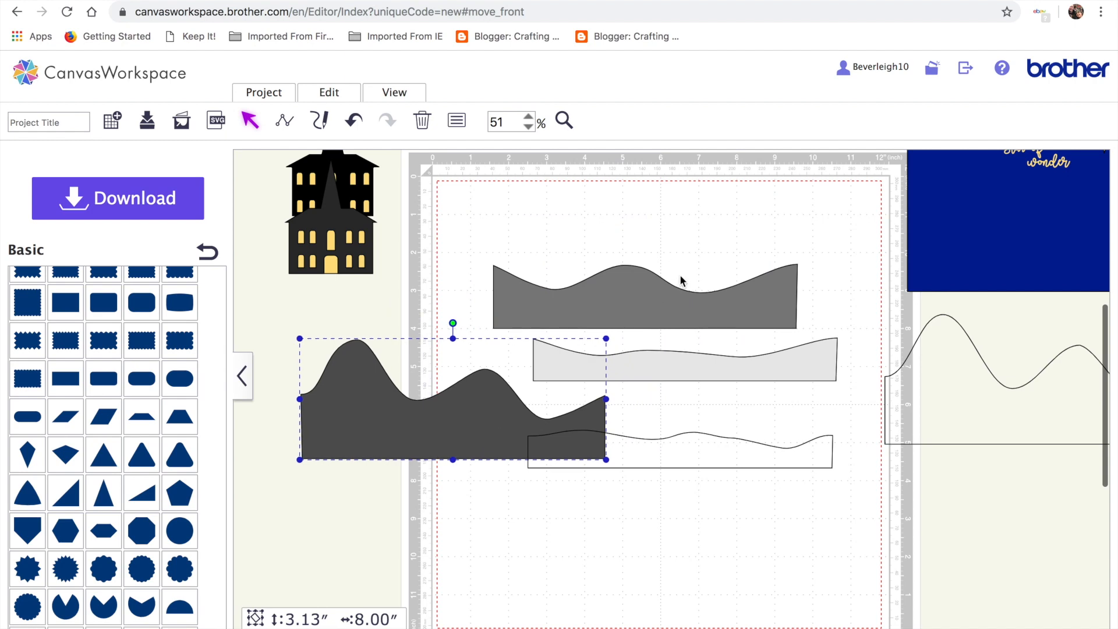
# Layer the mid-grey and light grey hills over the dark hill, and delete the unfilled low hill outline.
pyautogui.moveTo(639, 324); pyautogui.dragTo(491, 431)
pyautogui.moveTo(662, 351); pyautogui.dragTo(442, 454)
pyautogui.click(734, 454)
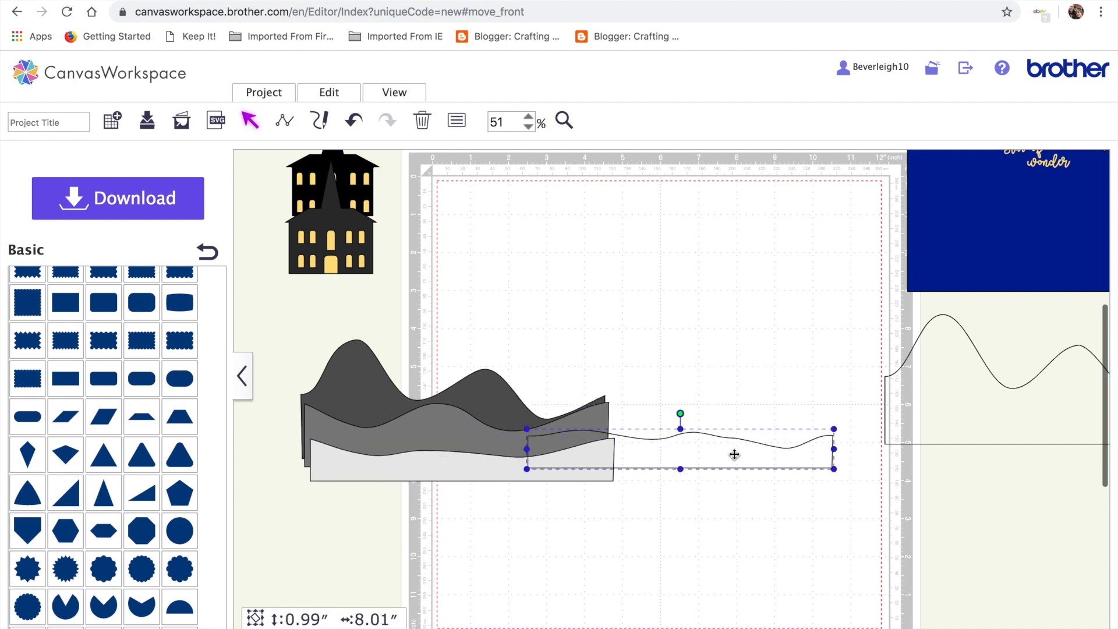
pyautogui.press('Delete')
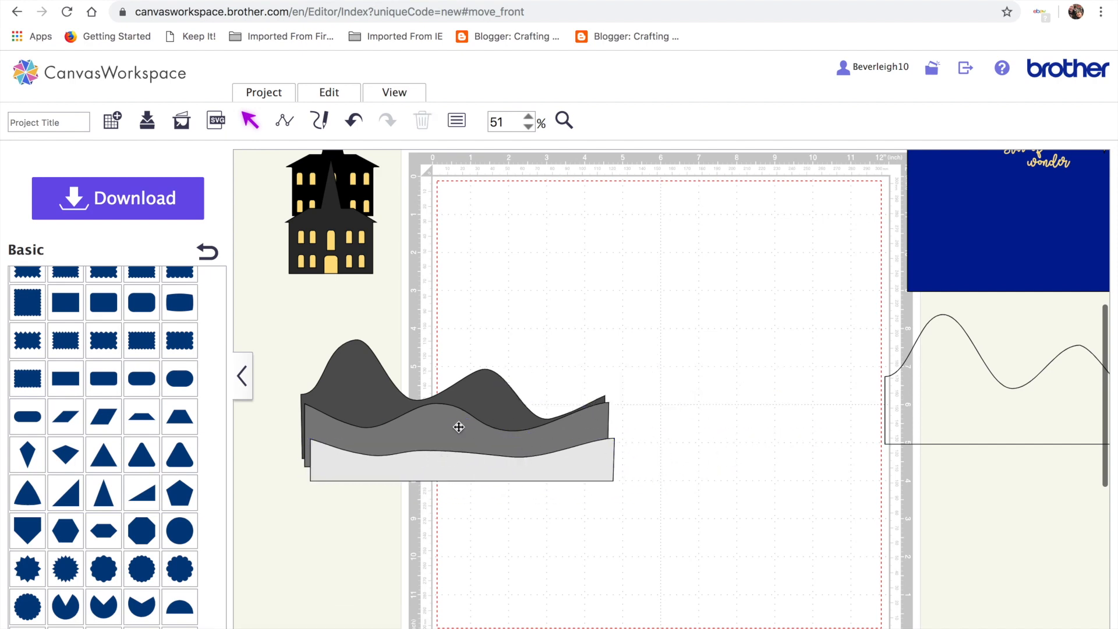
# Place the dark grey church in front of the layered hills and move the blue background to the mat's upper right area.
pyautogui.moveTo(353, 223); pyautogui.dragTo(451, 410)
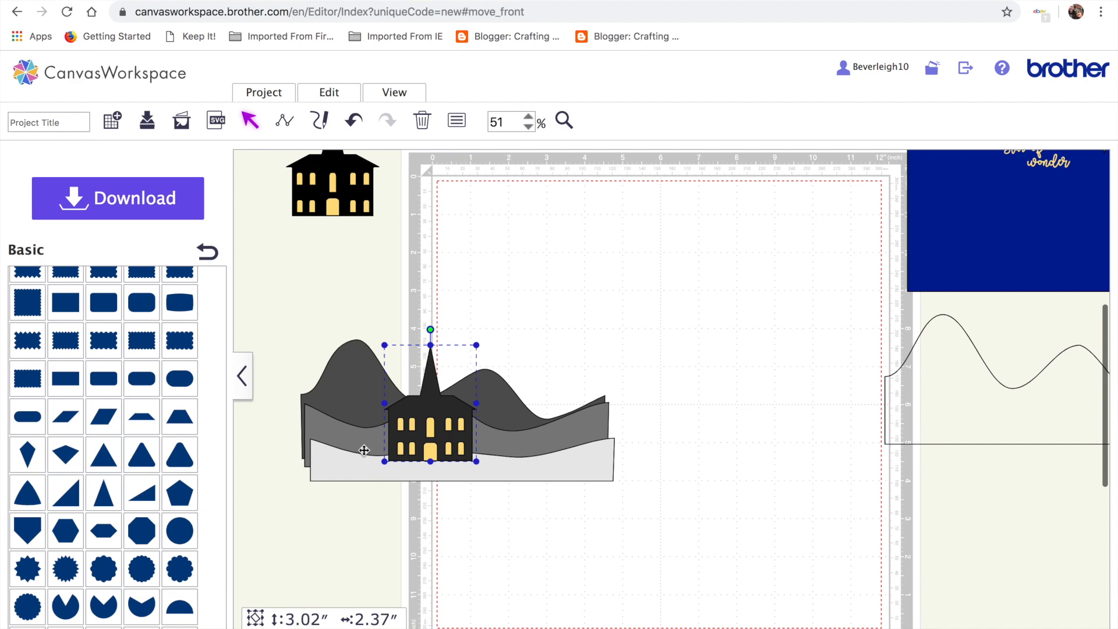
pyautogui.moveTo(913, 210); pyautogui.dragTo(400, 337)
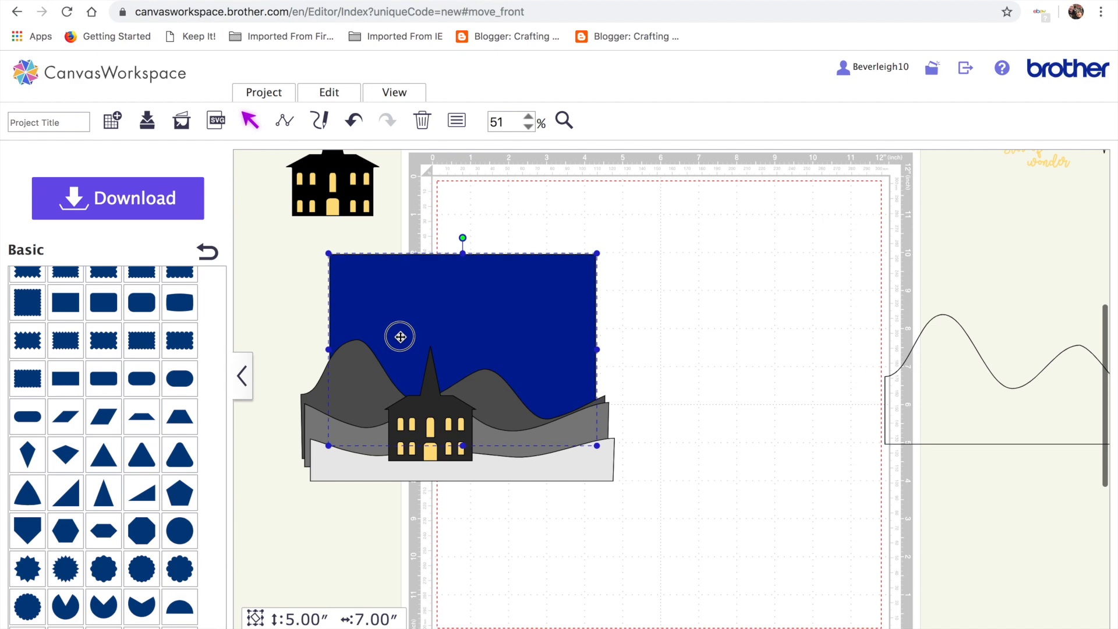
pyautogui.moveTo(400, 335); pyautogui.dragTo(803, 273)
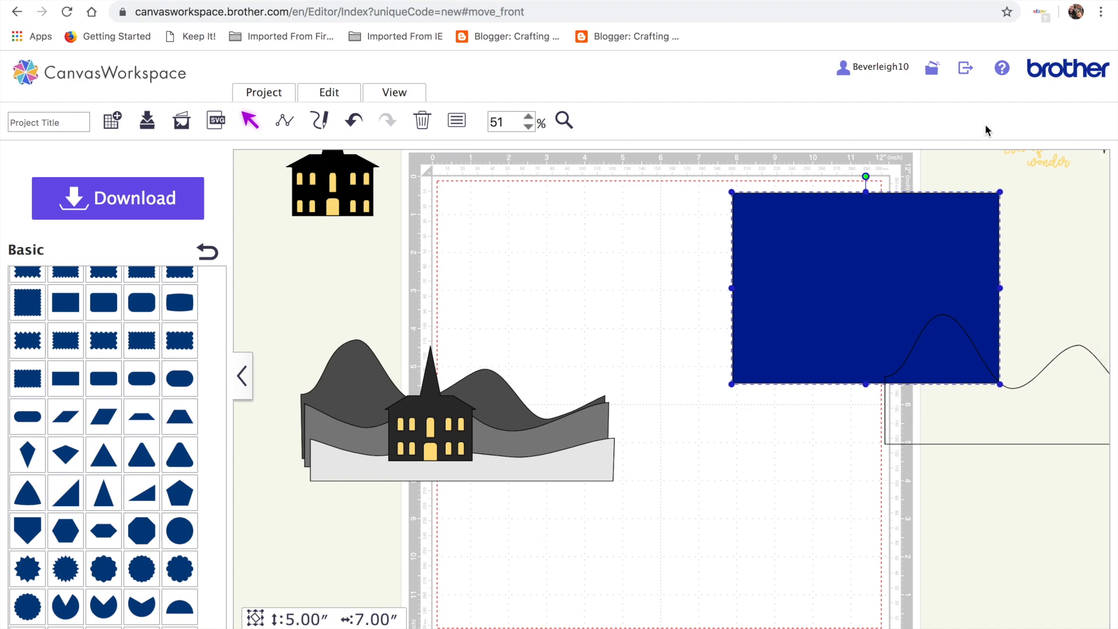
# Move the word "wonder" onto the blue background and deselect it.
pyautogui.click(1054, 167)
pyautogui.moveTo(1053, 164); pyautogui.dragTo(829, 270)
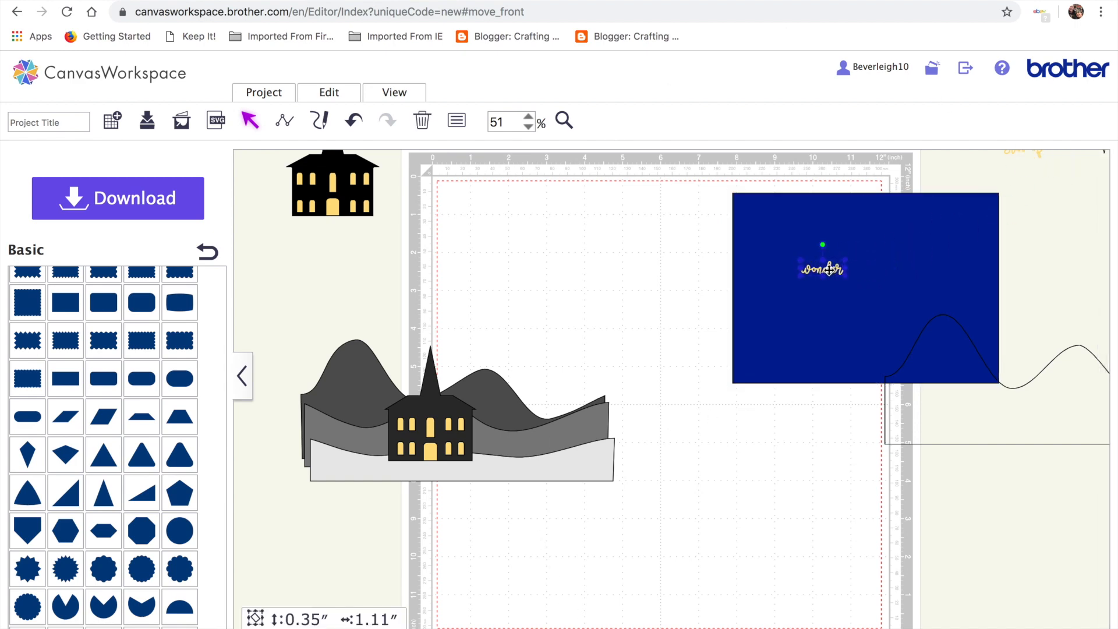
pyautogui.click(808, 437)
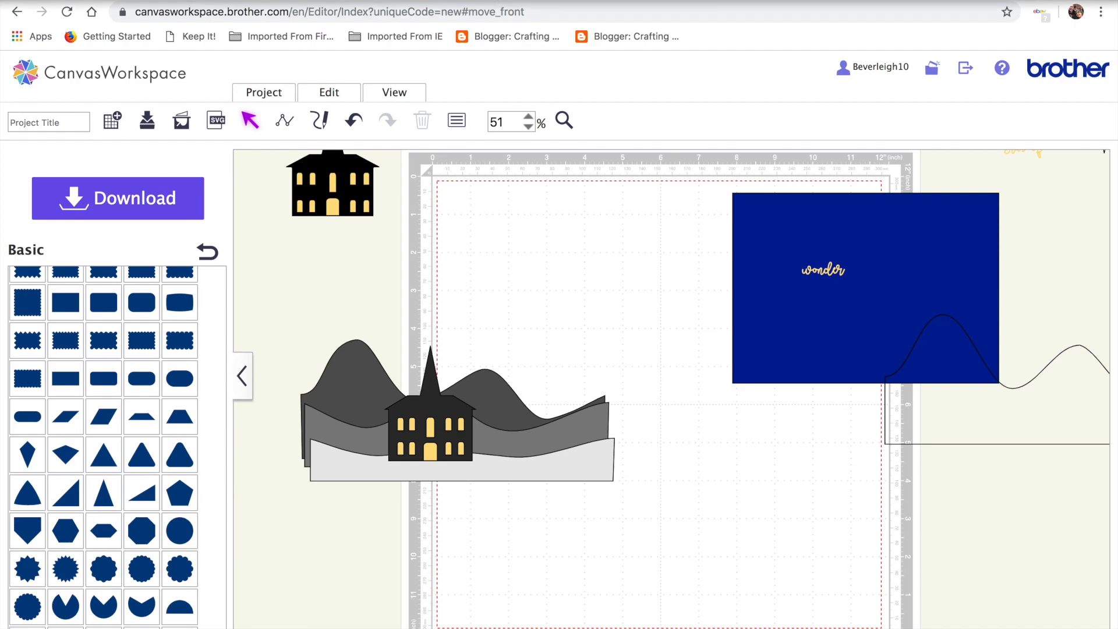
pyautogui.click(56, 1)
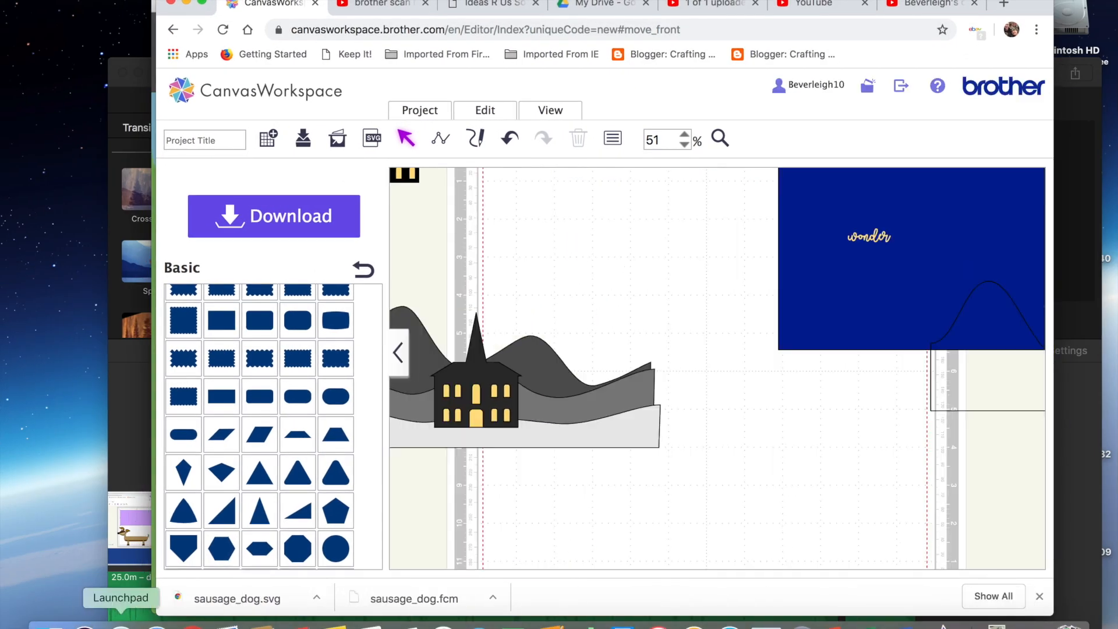
# Open Brother ScanNCut Type Converter, enter "Star" in the Better Together Demo font, and close the converter without saving.
pyautogui.click(121, 625)
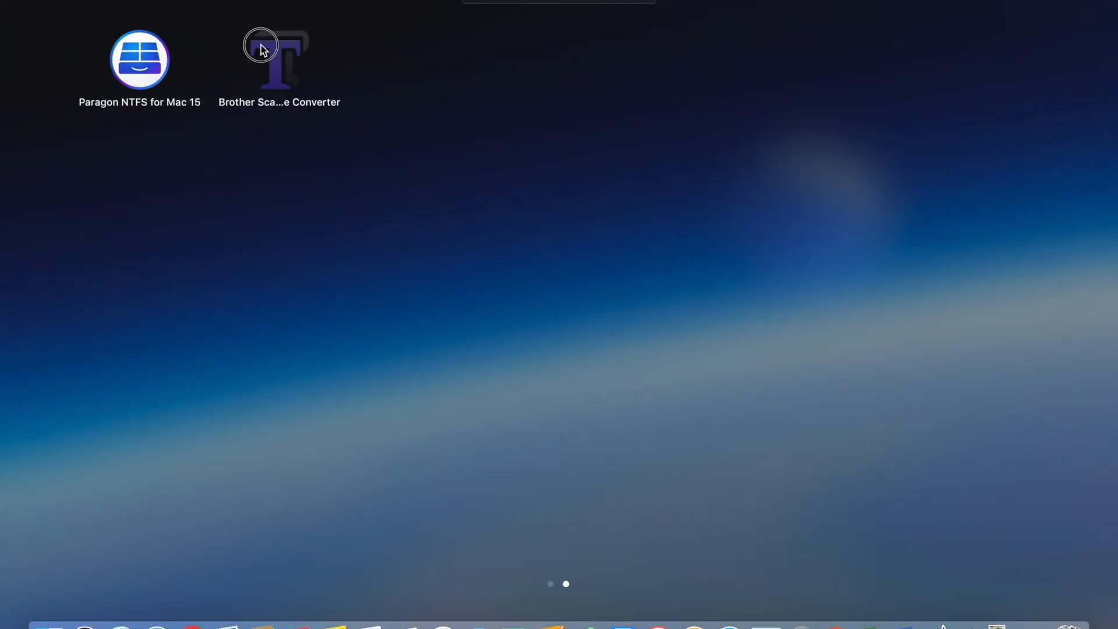
pyautogui.press('Escape')
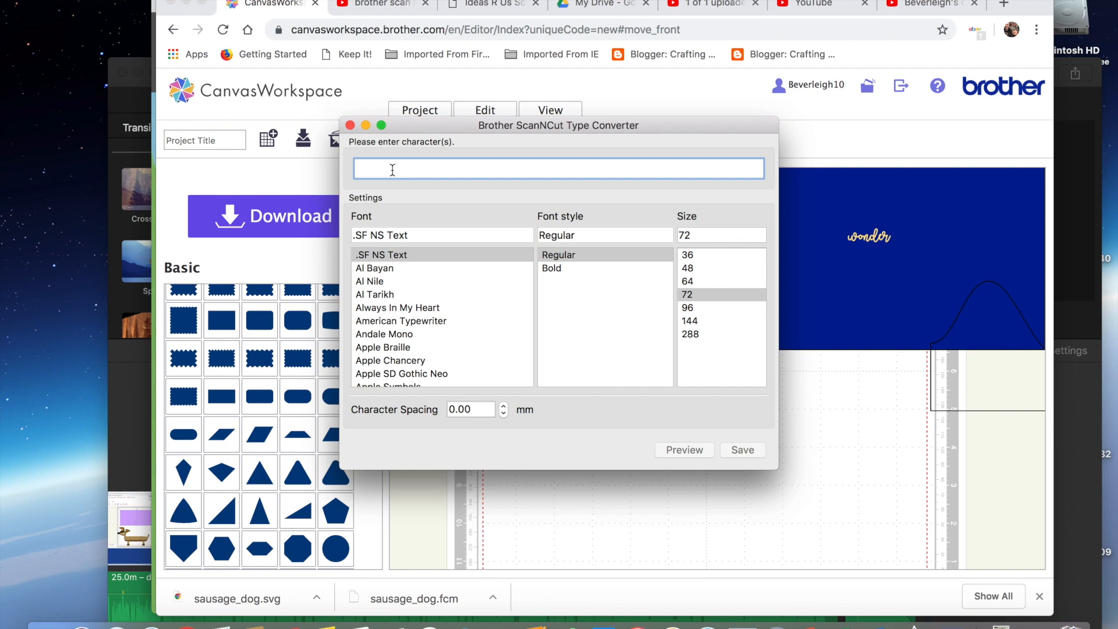
pyautogui.write('Star')
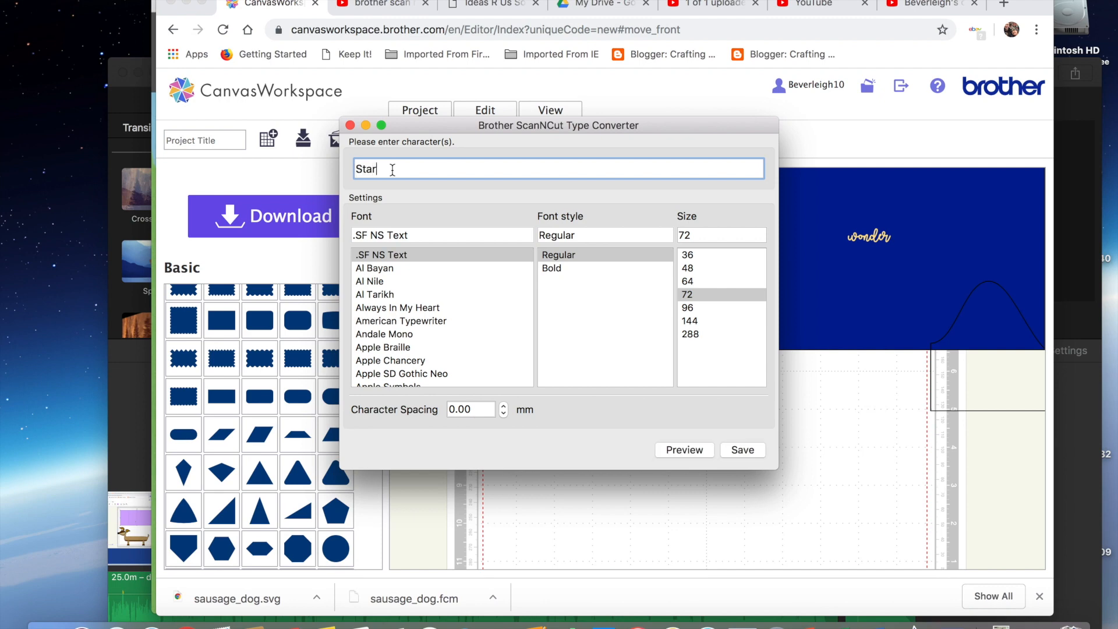
pyautogui.scroll(-10, 386, 320)
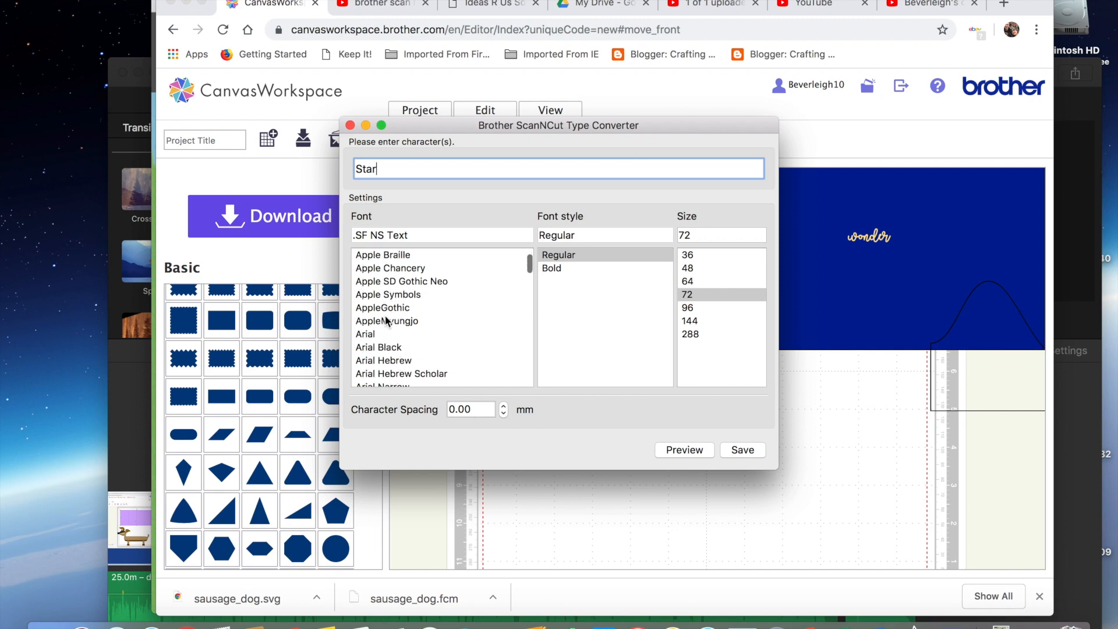
pyautogui.scroll(-2, 386, 320)
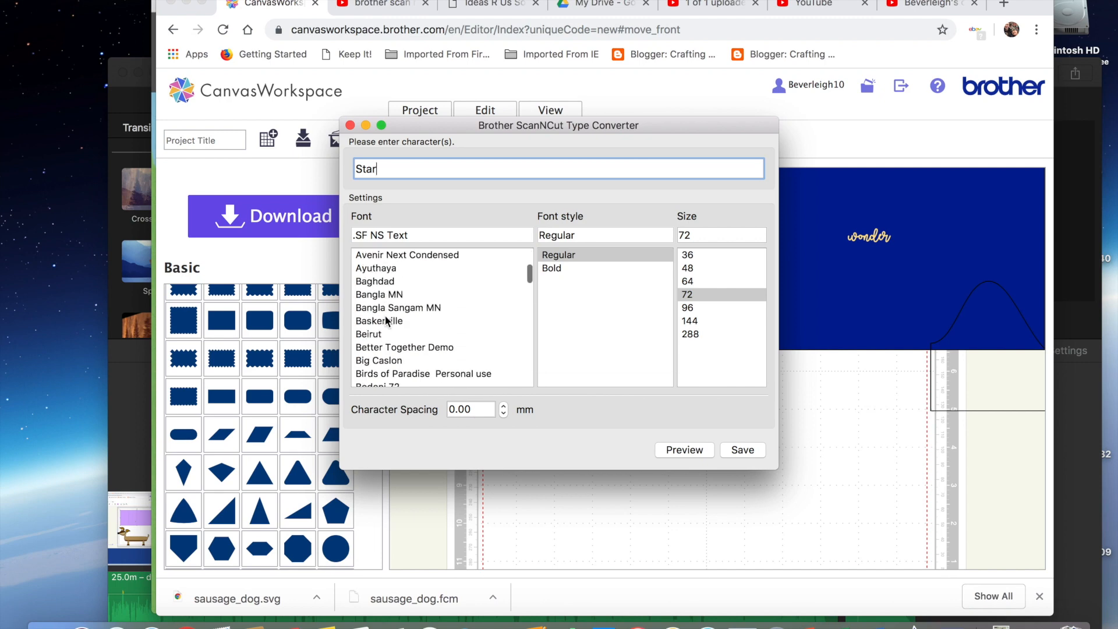
pyautogui.click(393, 346)
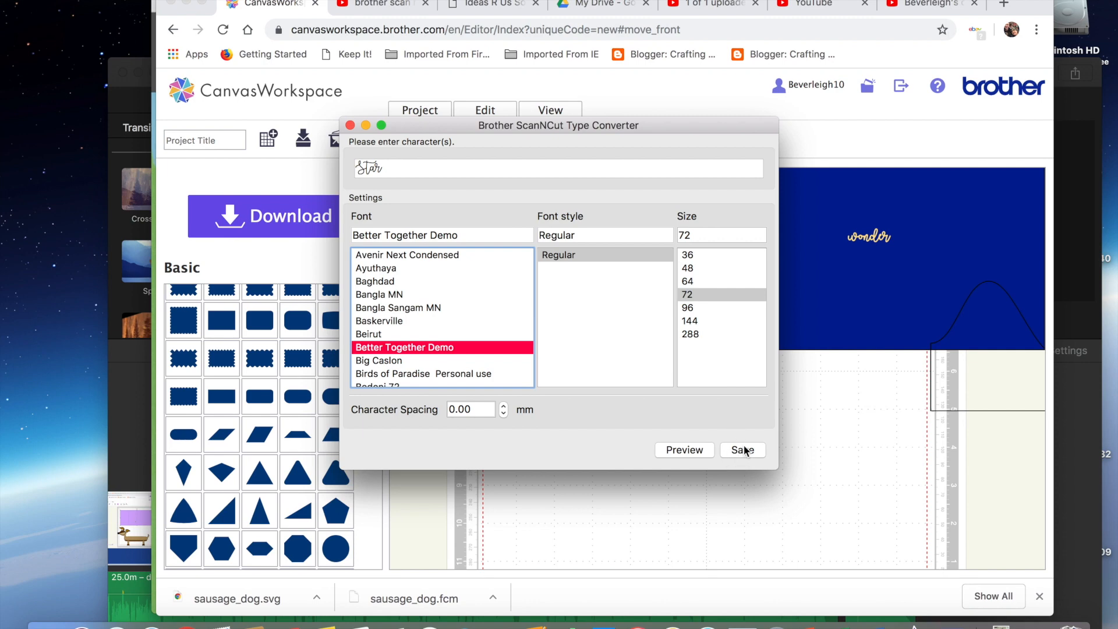
pyautogui.click(349, 126)
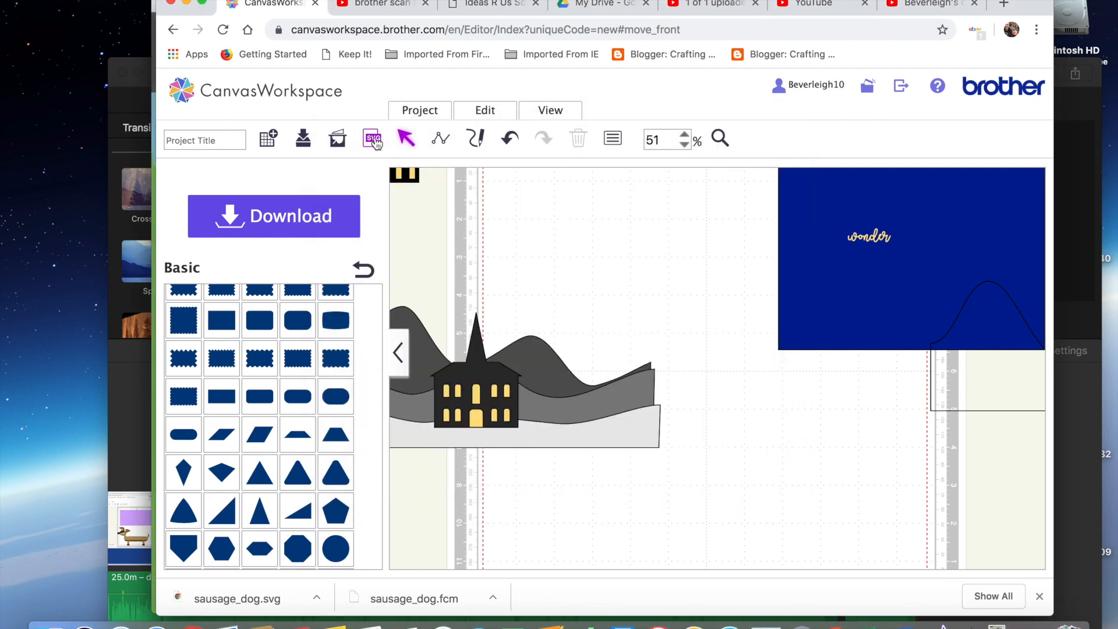
# Import star of wonder.fcm from the FCM files folder on the external drive into the project.
pyautogui.click(373, 138)
pyautogui.click(482, 289)
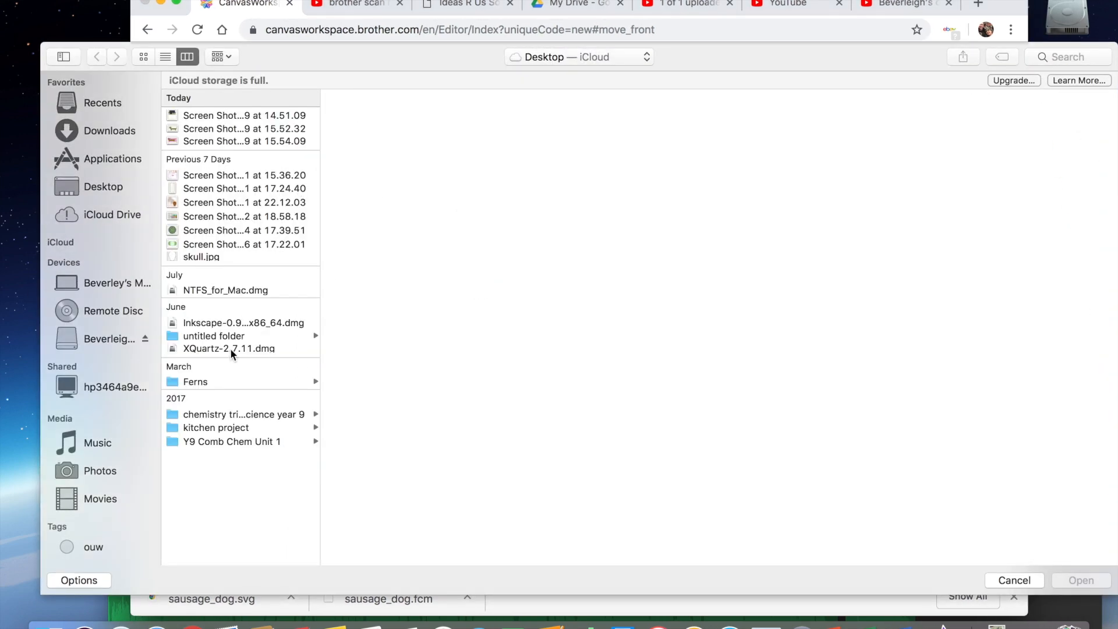
pyautogui.click(120, 342)
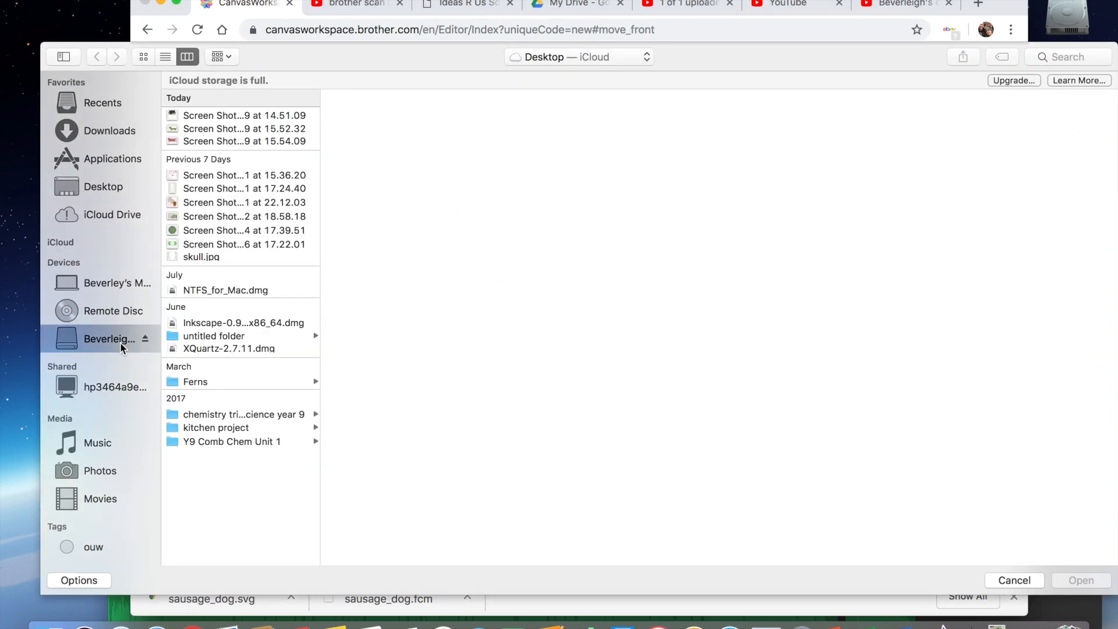
pyautogui.click(216, 189)
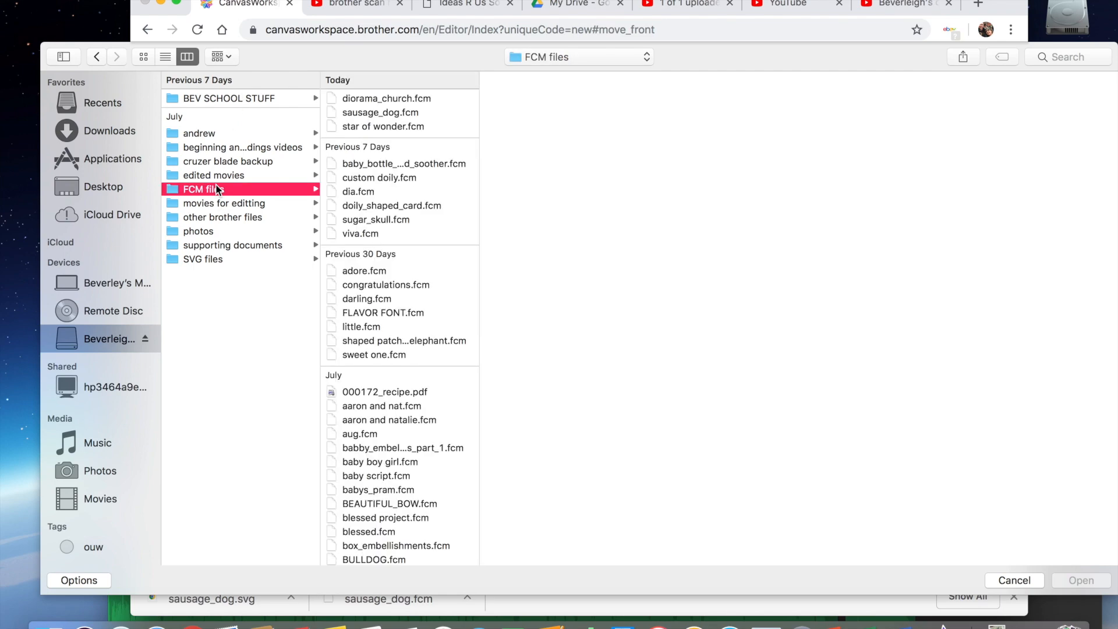
pyautogui.click(404, 127)
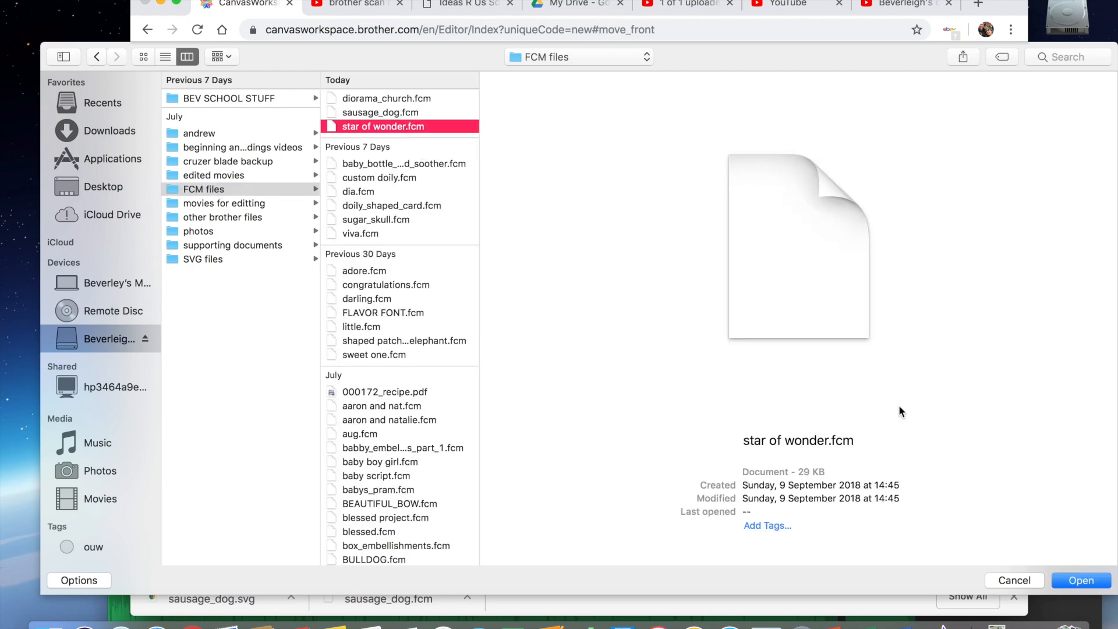
pyautogui.click(1102, 581)
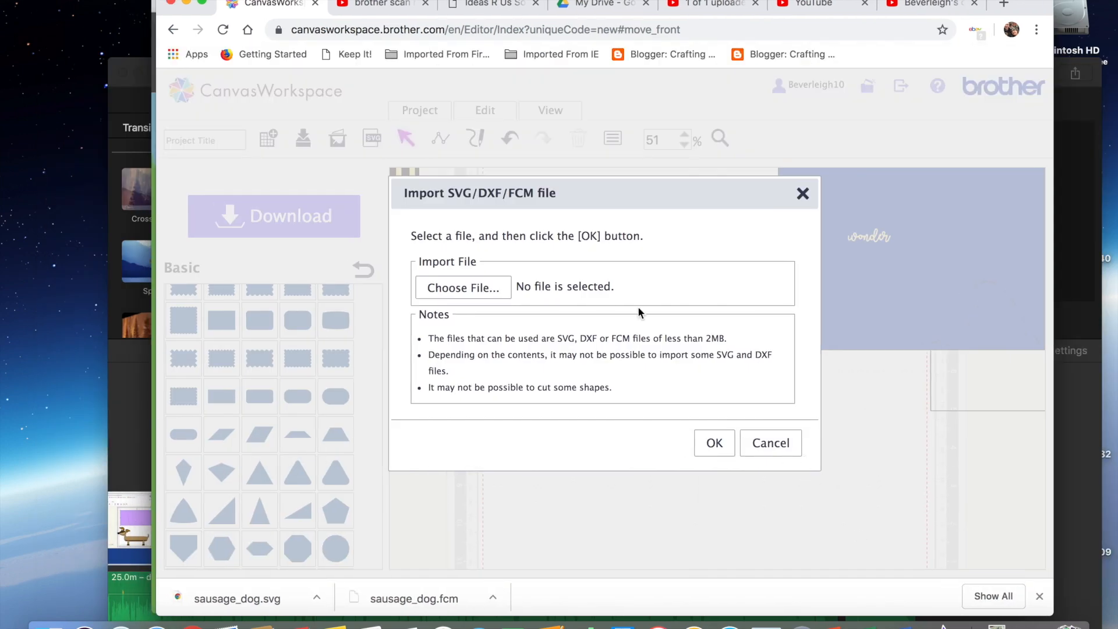
pyautogui.click(718, 445)
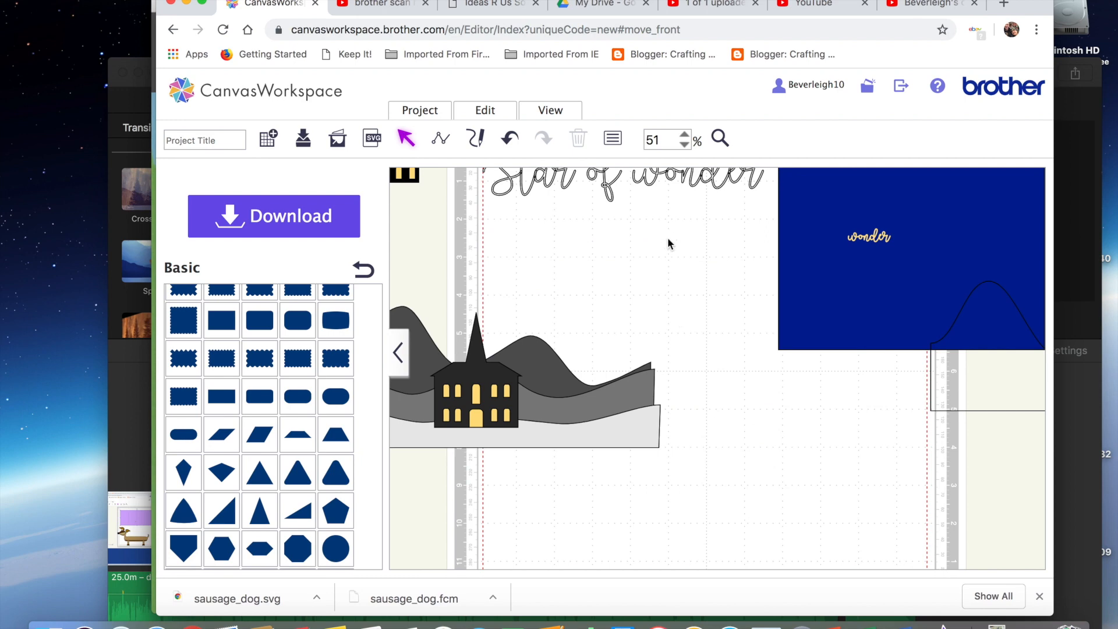
# Delete the letters of "of wonder" from the imported lettering, keeping only the word "Star".
pyautogui.scroll(3, 667, 236)
pyautogui.moveTo(470, 222); pyautogui.dragTo(578, 302)
pyautogui.click(528, 256)
pyautogui.moveTo(579, 224); pyautogui.dragTo(735, 284)
pyautogui.press('Delete')
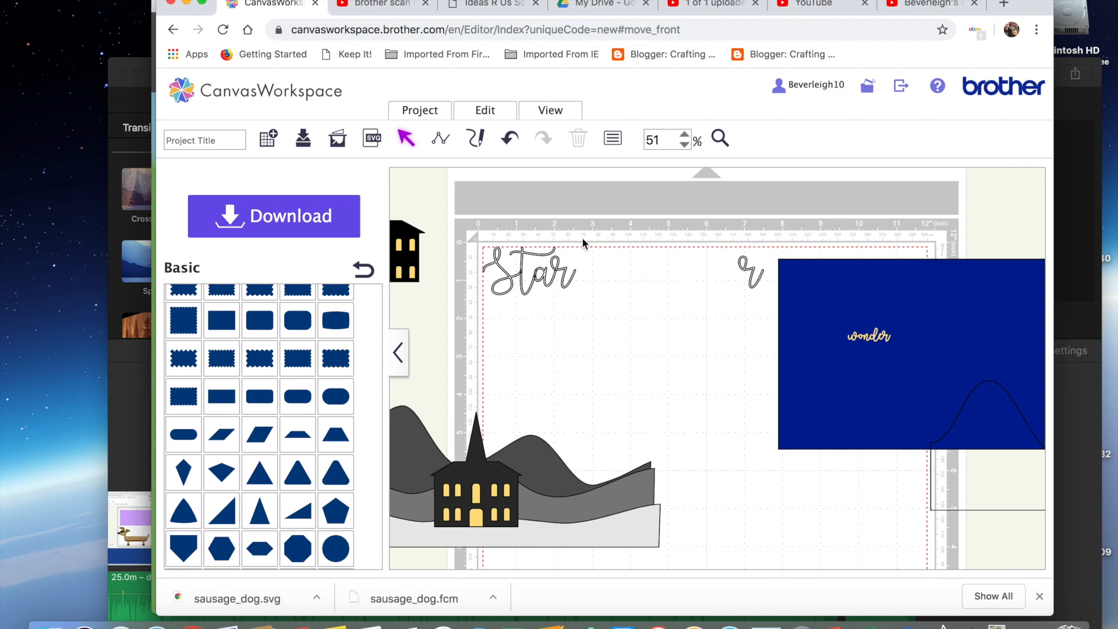
pyautogui.click(737, 258)
pyautogui.press('Delete')
# Move all the letters of "Star" together away from the mat's corner into open space and deselect them.
pyautogui.moveTo(466, 237); pyautogui.dragTo(615, 325)
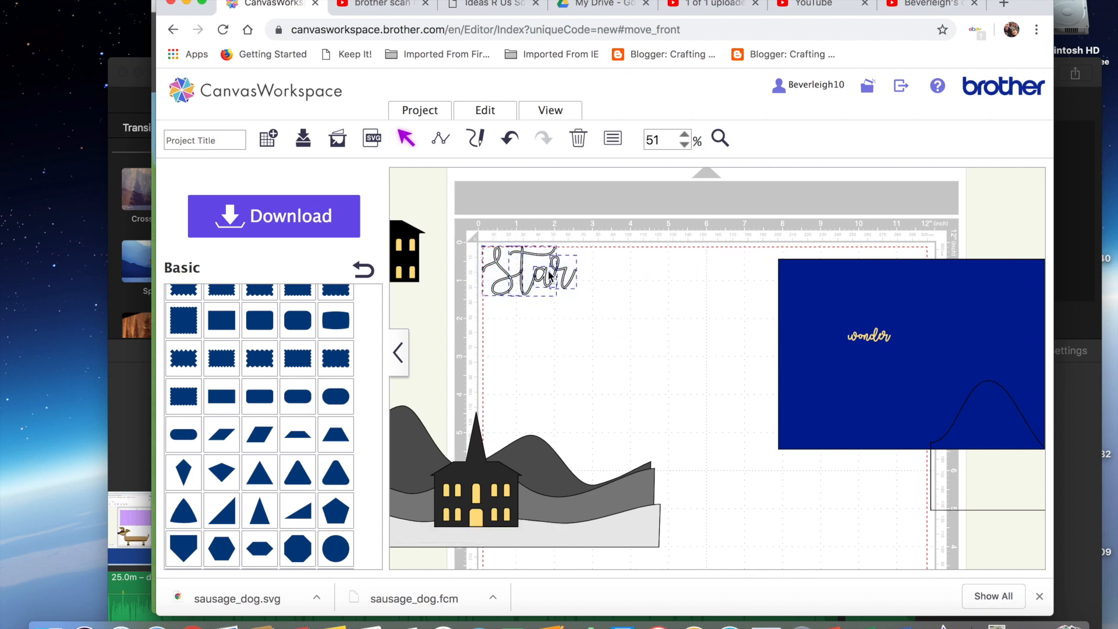
pyautogui.moveTo(541, 273); pyautogui.dragTo(611, 317)
pyautogui.click(629, 379)
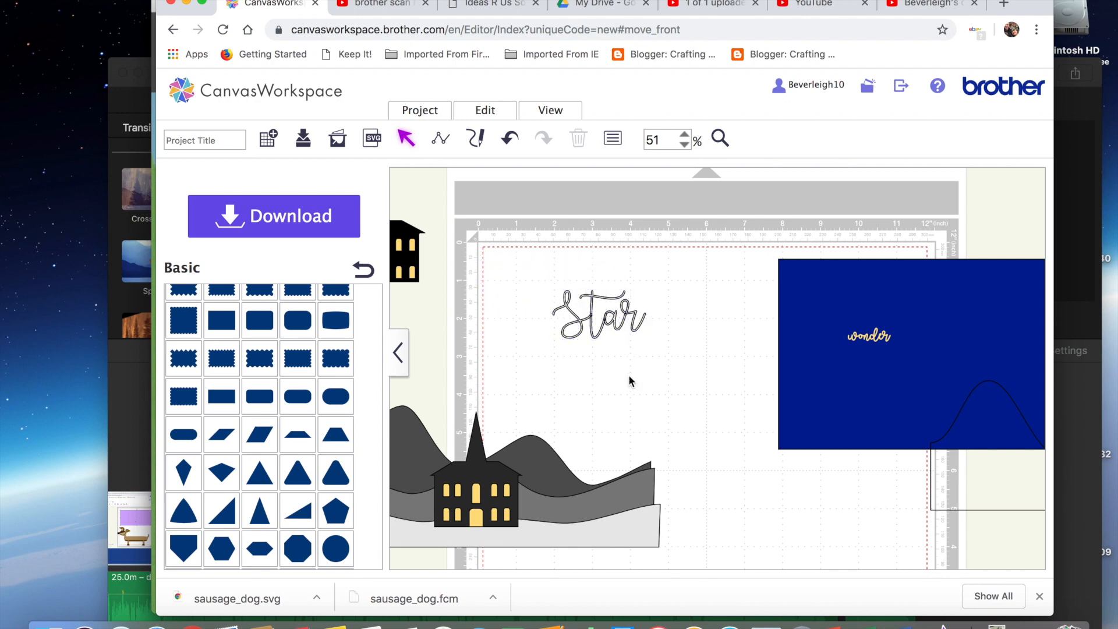
# Fill all the letters of "Star" with bright blue and move the Properties window clear of the word.
pyautogui.moveTo(517, 264); pyautogui.dragTo(654, 354)
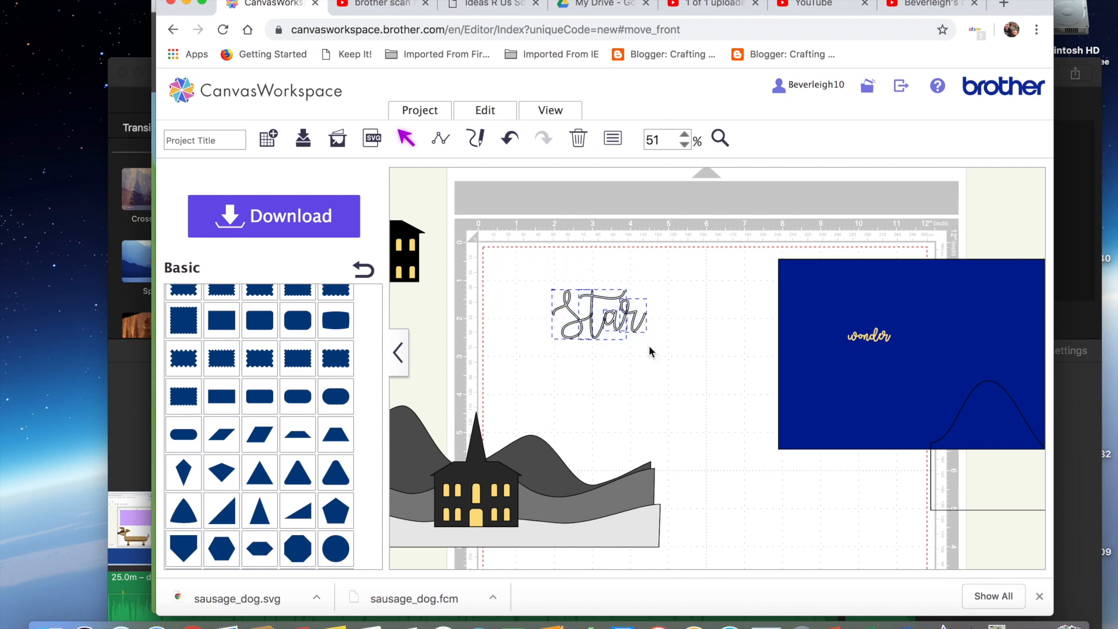
pyautogui.click(613, 139)
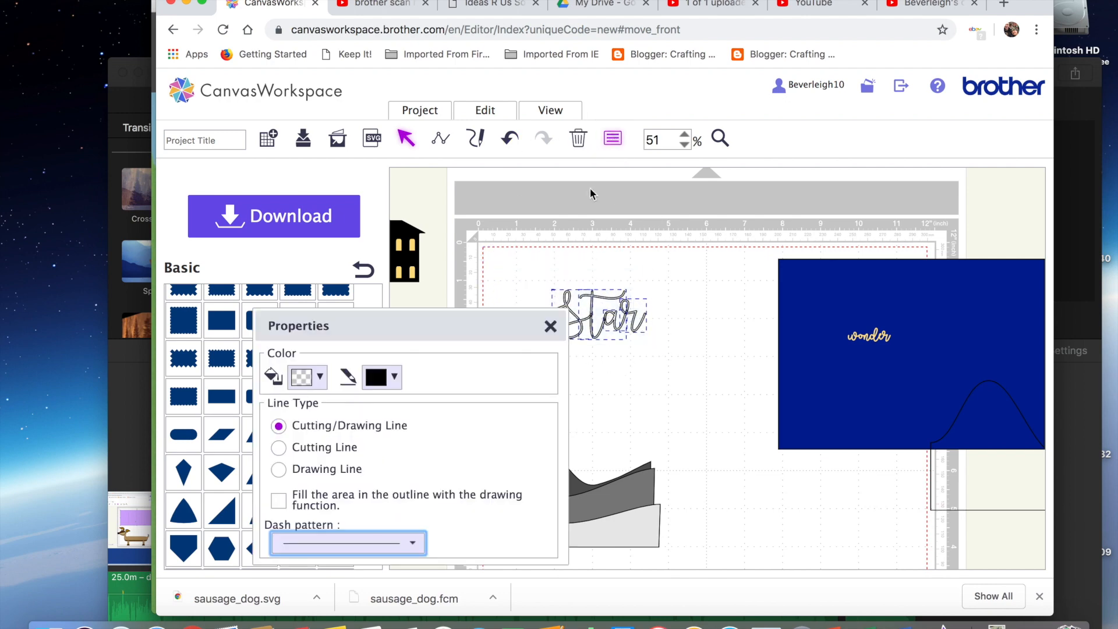
pyautogui.click(318, 376)
pyautogui.click(369, 256)
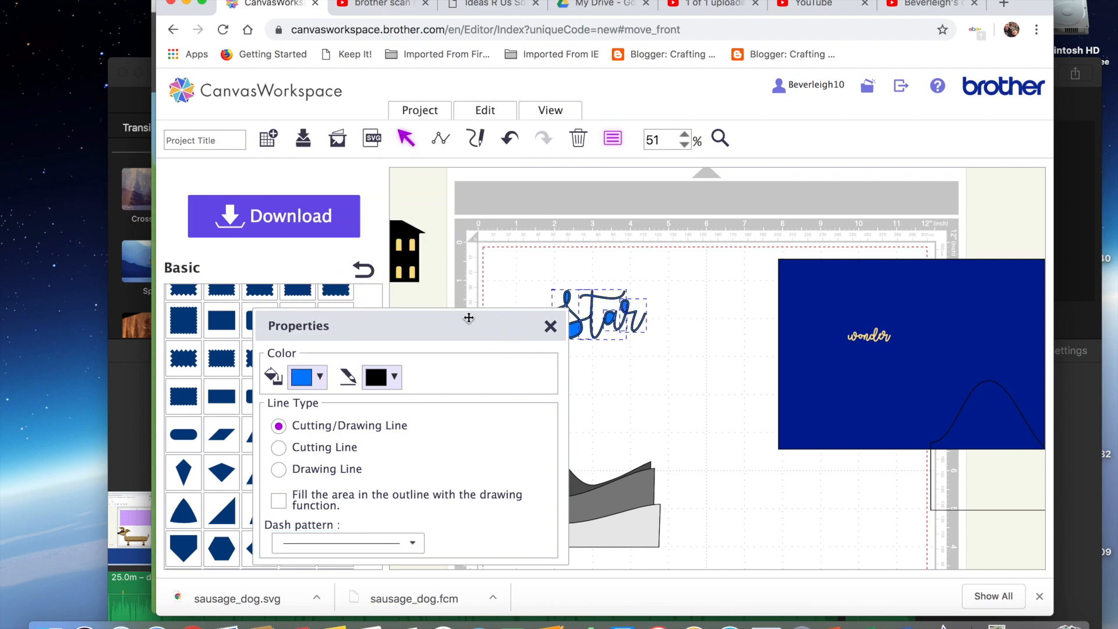
pyautogui.moveTo(459, 325); pyautogui.dragTo(363, 301)
pyautogui.click(562, 399)
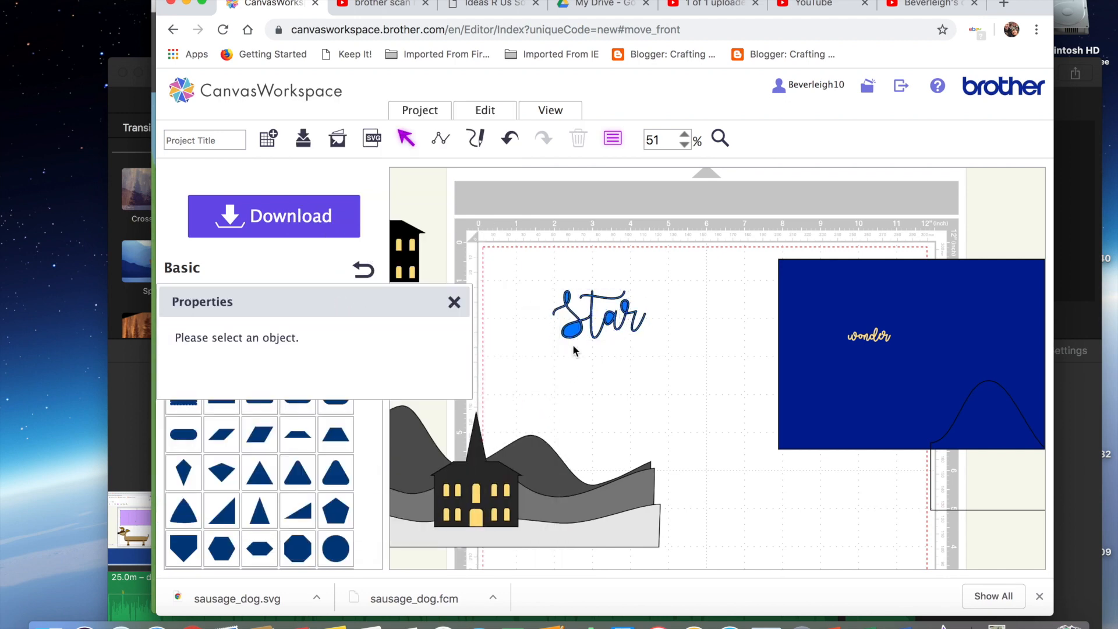
# Process the overlap within the letters S, a and r individually so their inner loops are cut out of the blue fill.
pyautogui.click(572, 329)
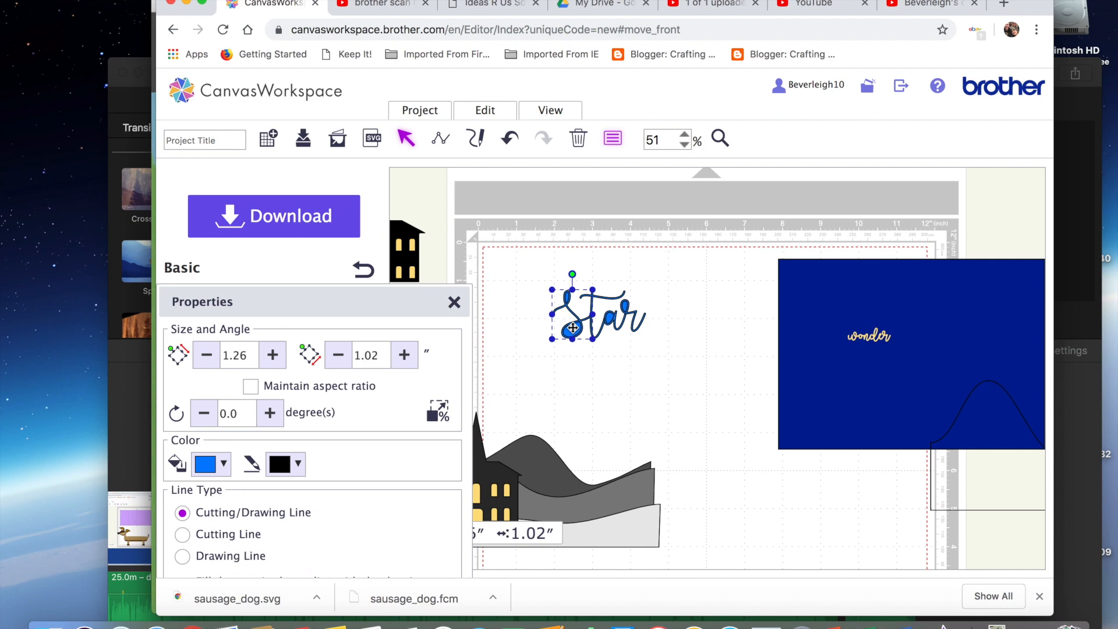
pyautogui.click(485, 110)
pyautogui.click(622, 402)
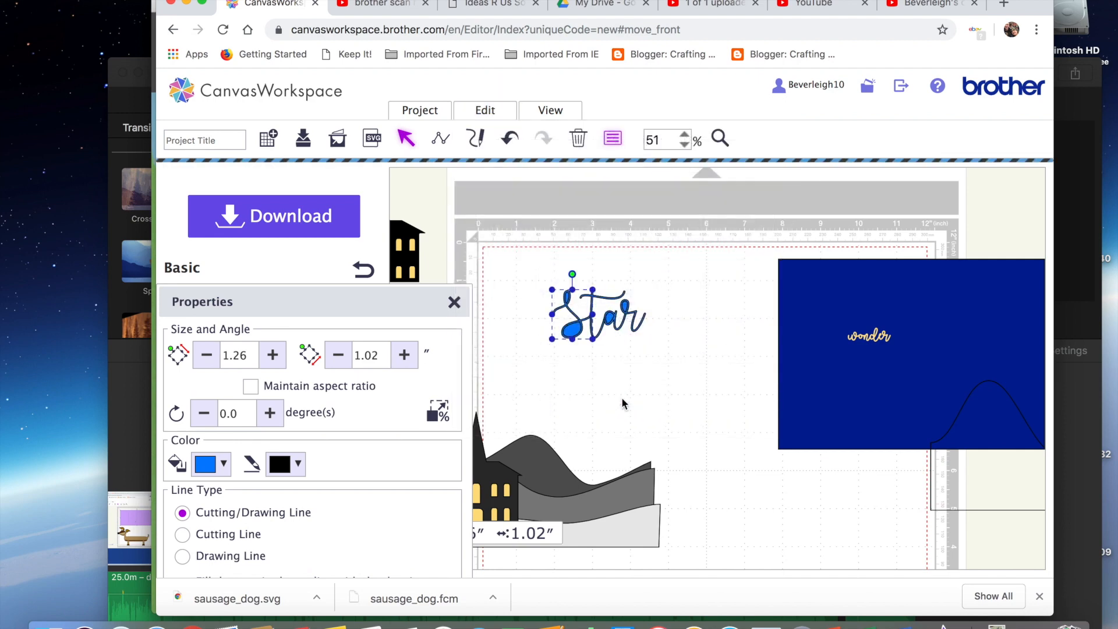
pyautogui.click(609, 325)
pyautogui.click(485, 110)
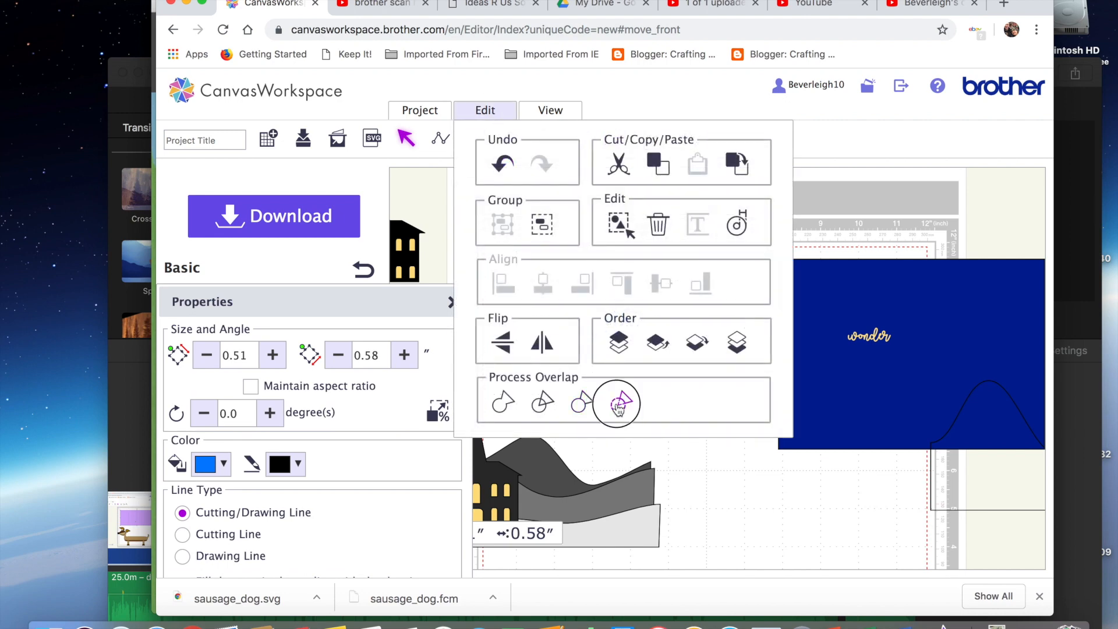
pyautogui.click(617, 403)
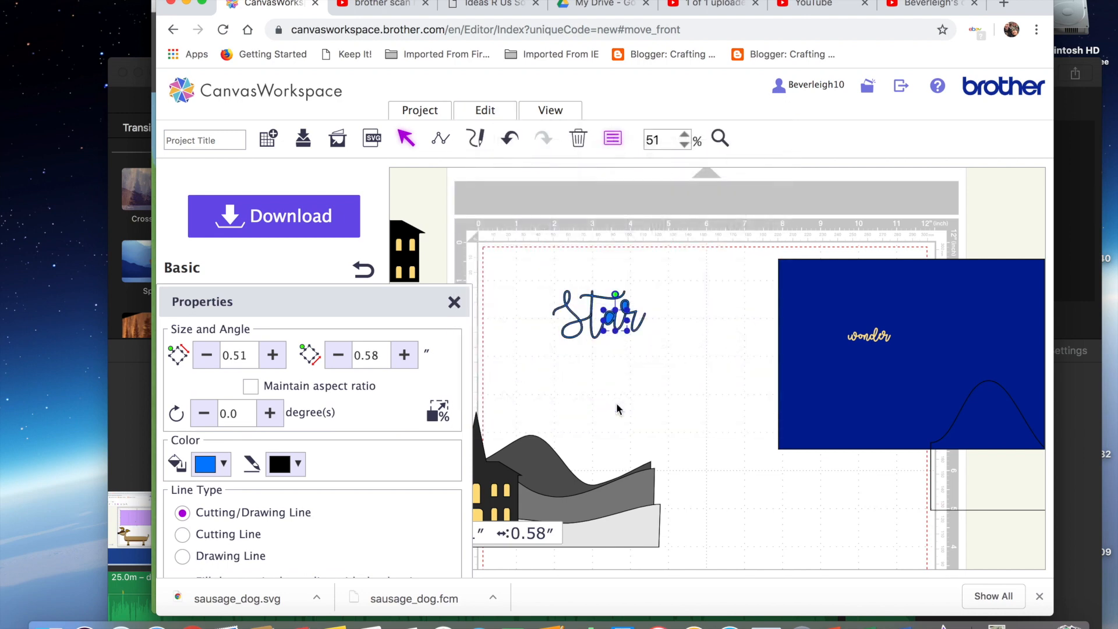
pyautogui.click(627, 308)
pyautogui.click(489, 112)
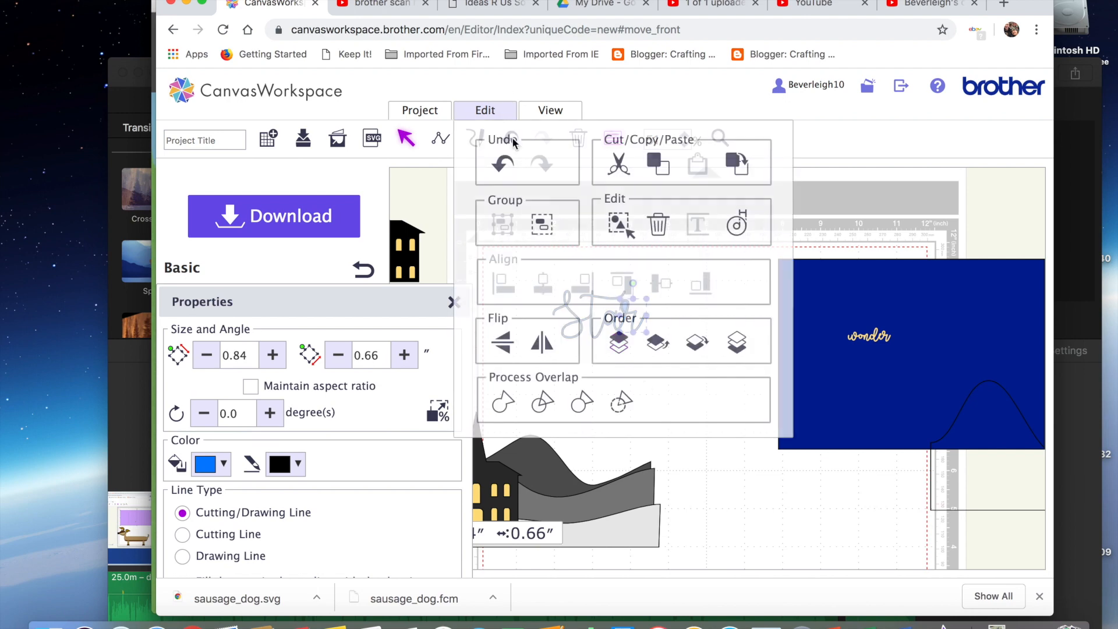
pyautogui.click(630, 400)
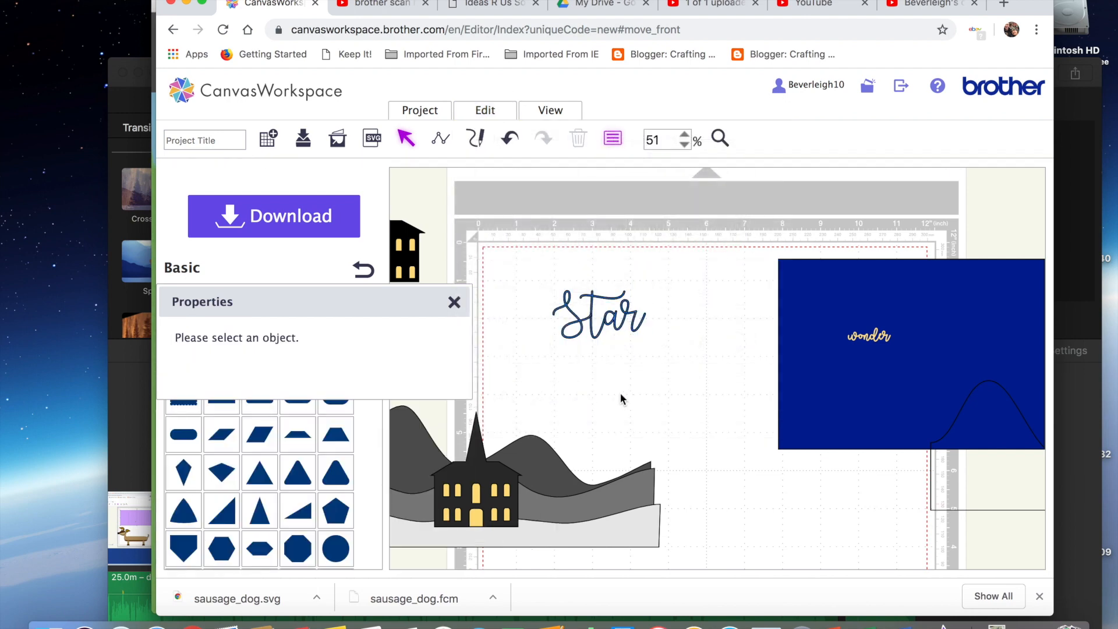
# Weld all the letters of "Star" into one joined shape and close the Properties window.
pyautogui.moveTo(553, 265); pyautogui.dragTo(663, 358)
pyautogui.click(494, 106)
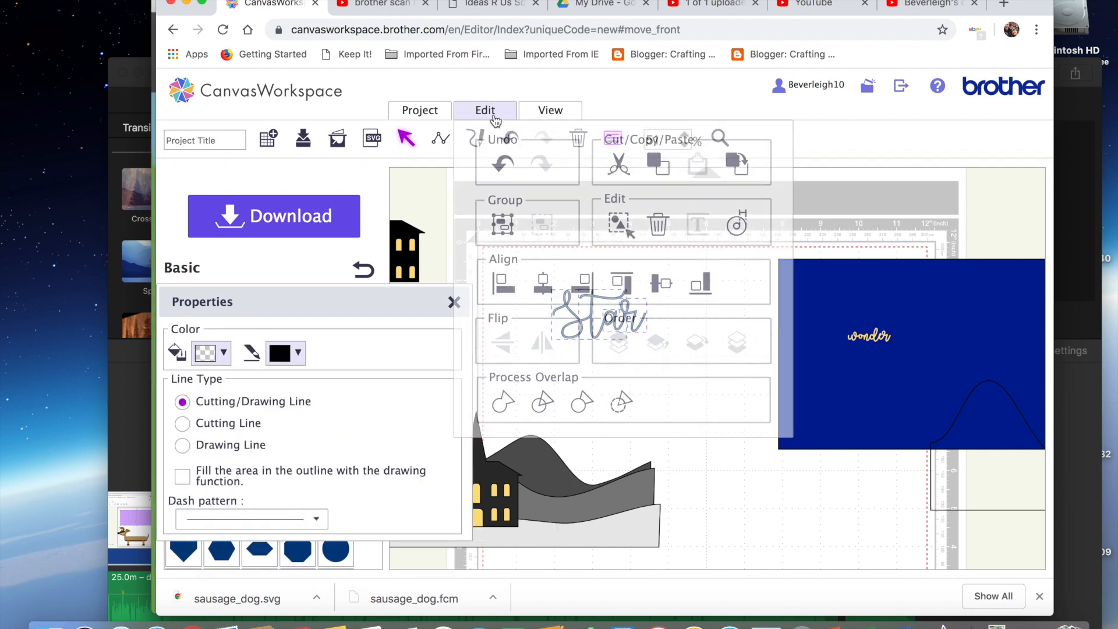
pyautogui.click(504, 406)
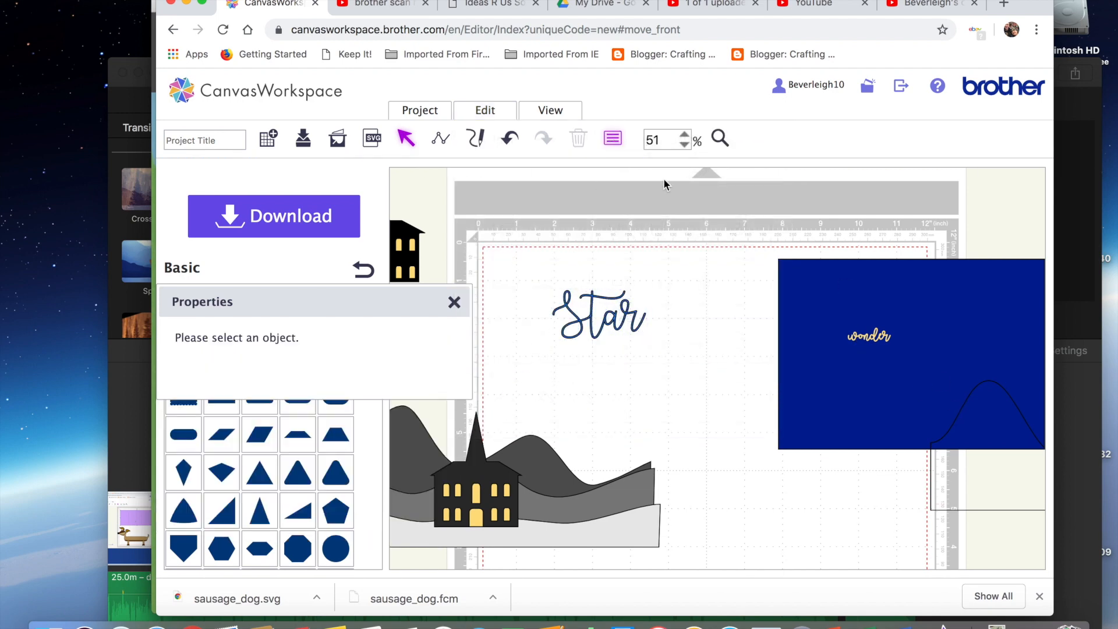
pyautogui.click(613, 149)
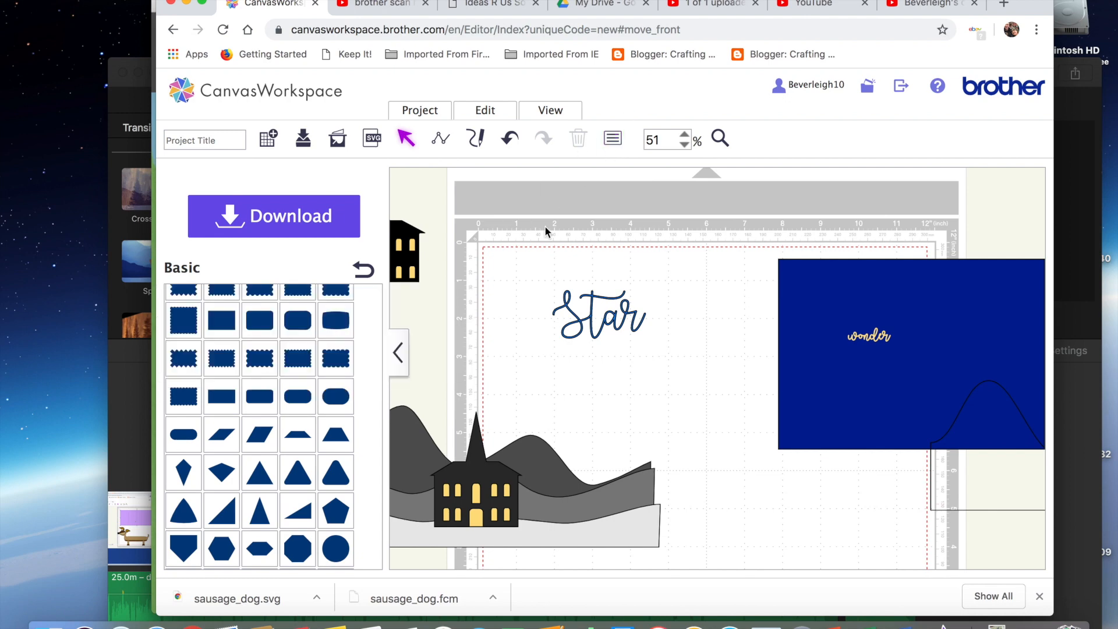
# Set the fill and outline of the welded "Star" to yellow and place it on the blue background above "wonder".
pyautogui.click(611, 140)
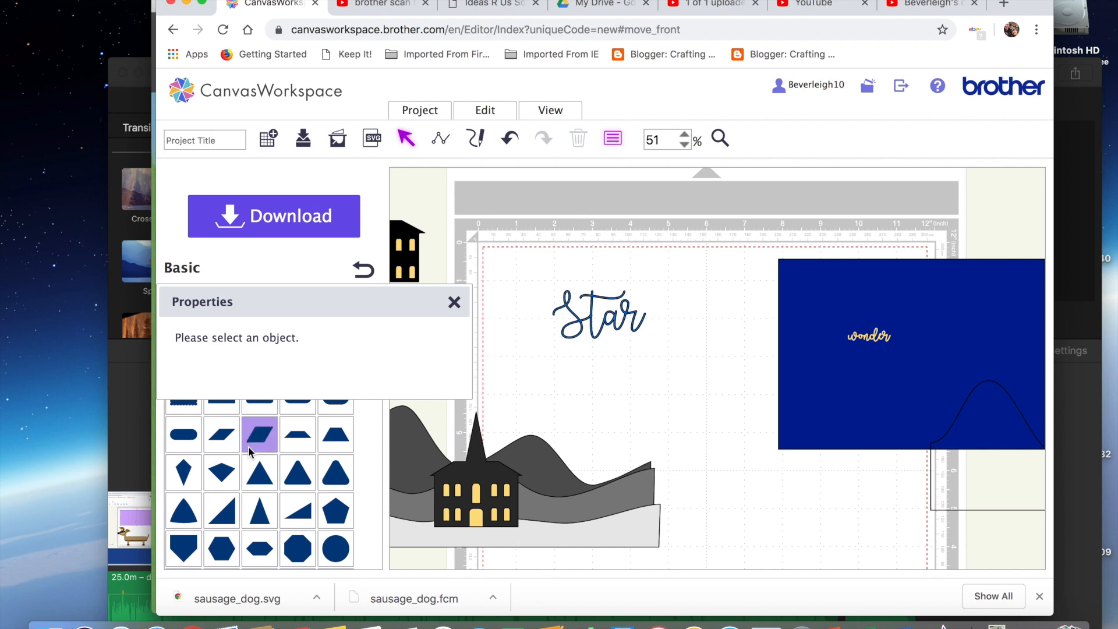
pyautogui.click(591, 321)
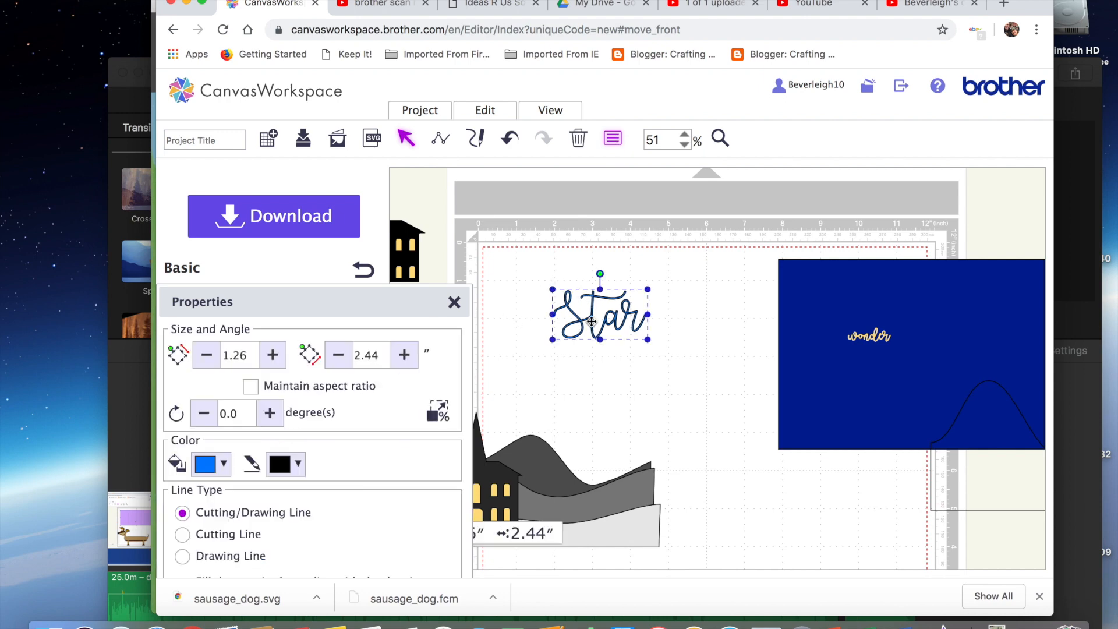
pyautogui.click(223, 464)
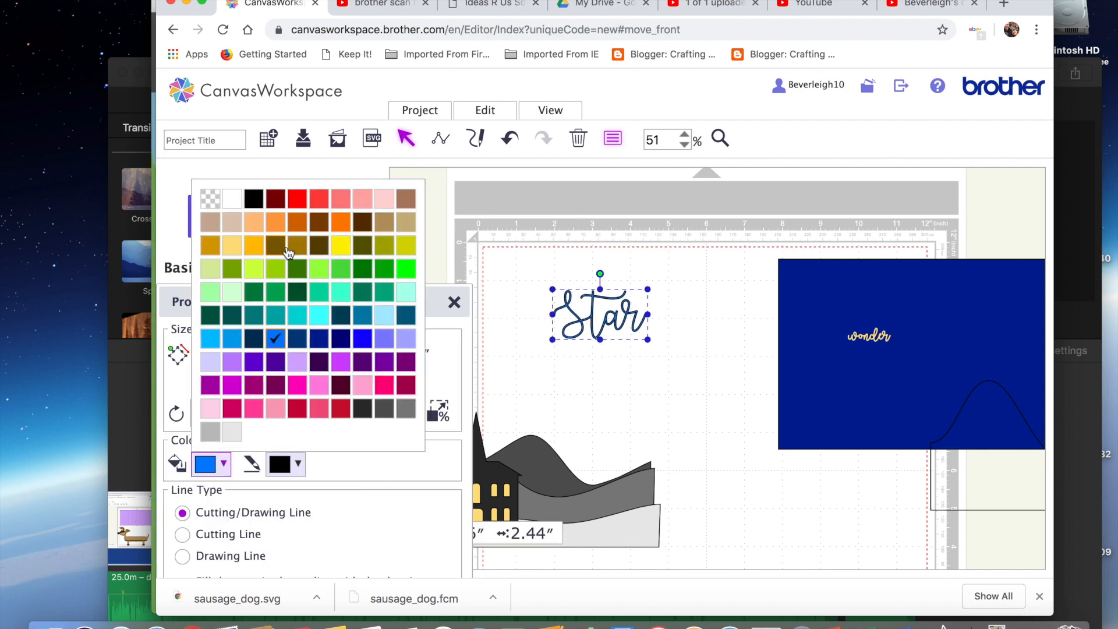
pyautogui.click(335, 246)
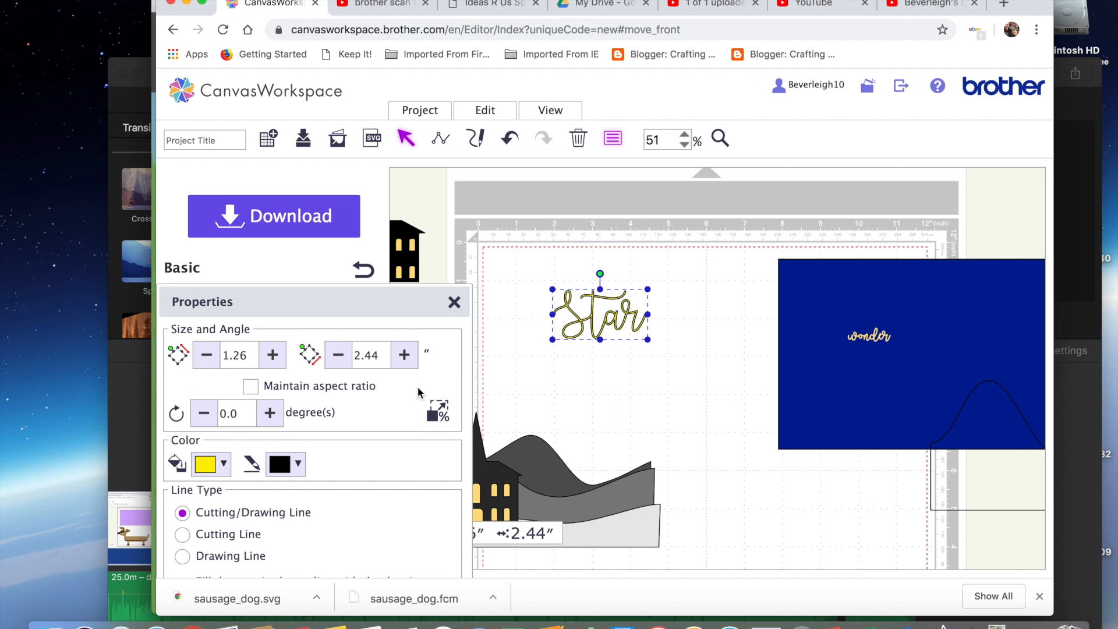
pyautogui.click(297, 464)
pyautogui.click(415, 245)
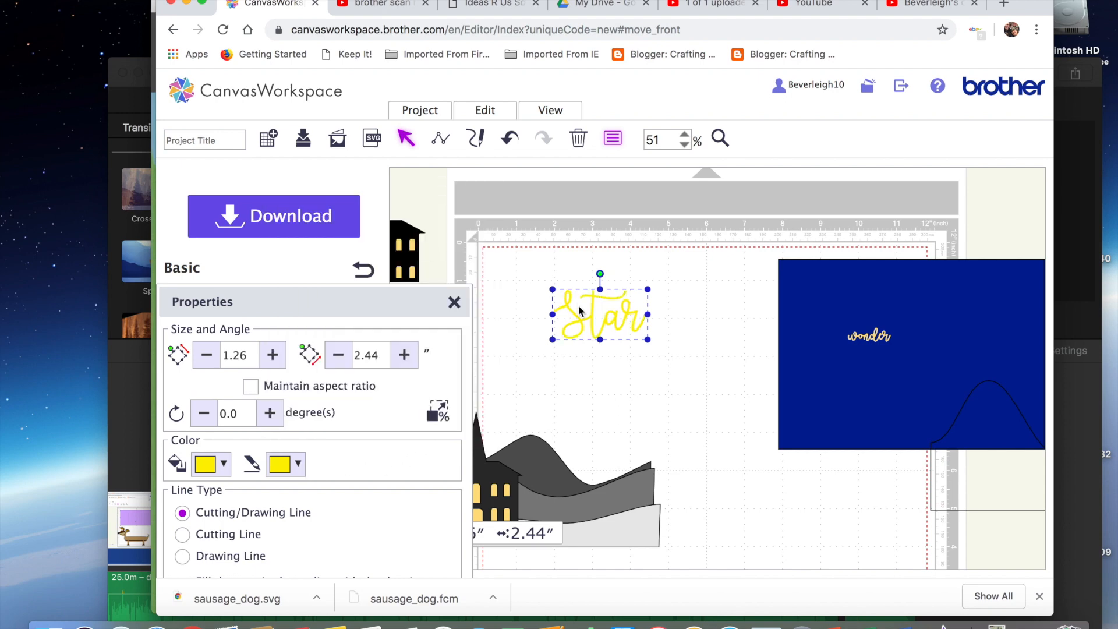
pyautogui.moveTo(592, 317); pyautogui.dragTo(831, 302)
pyautogui.click(678, 411)
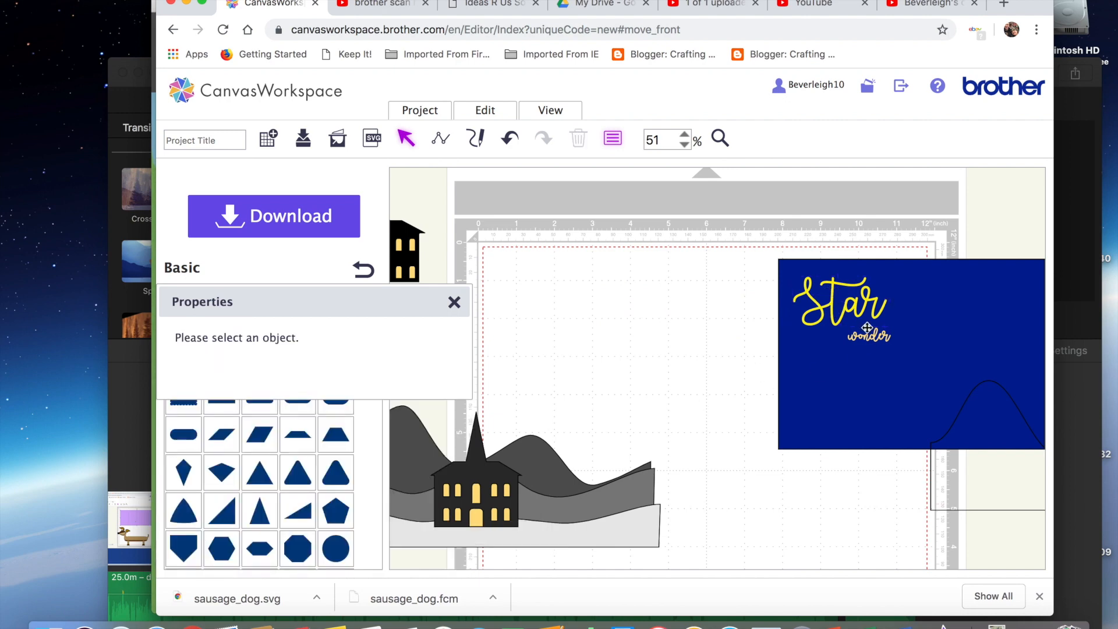
# Move the blue background rectangle onto the cutting mat and shrink "Star" to about 0.91 inches wide.
pyautogui.click(818, 288)
pyautogui.moveTo(840, 303); pyautogui.dragTo(566, 297)
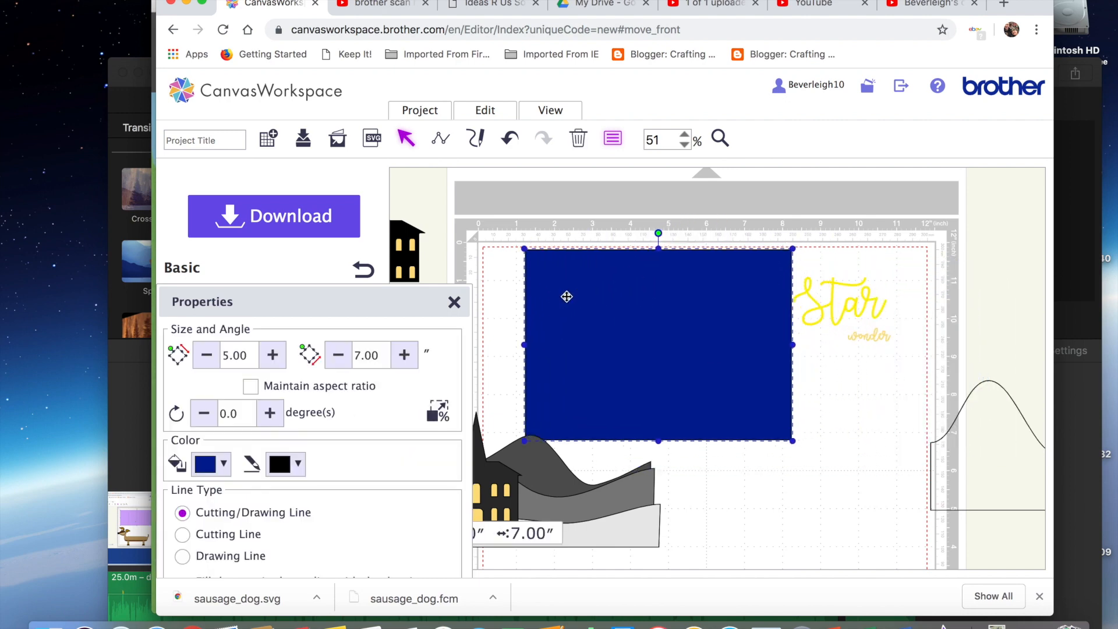
pyautogui.click(840, 303)
pyautogui.click(809, 290)
pyautogui.moveTo(791, 276)
pyautogui.mouseDown()
pyautogui.moveTo(851, 305)
pyautogui.moveTo(608, 276)
pyautogui.mouseUp()
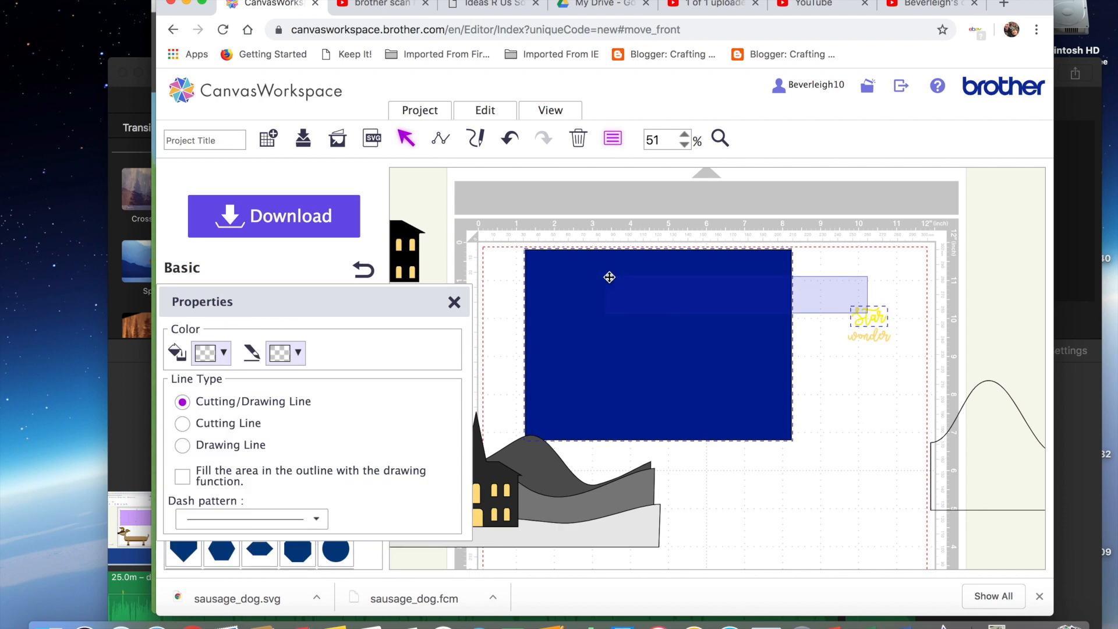
# Place the small yellow "Star" on the upper part of the blue background and deselect it.
pyautogui.click(910, 377)
pyautogui.moveTo(875, 316); pyautogui.dragTo(718, 306)
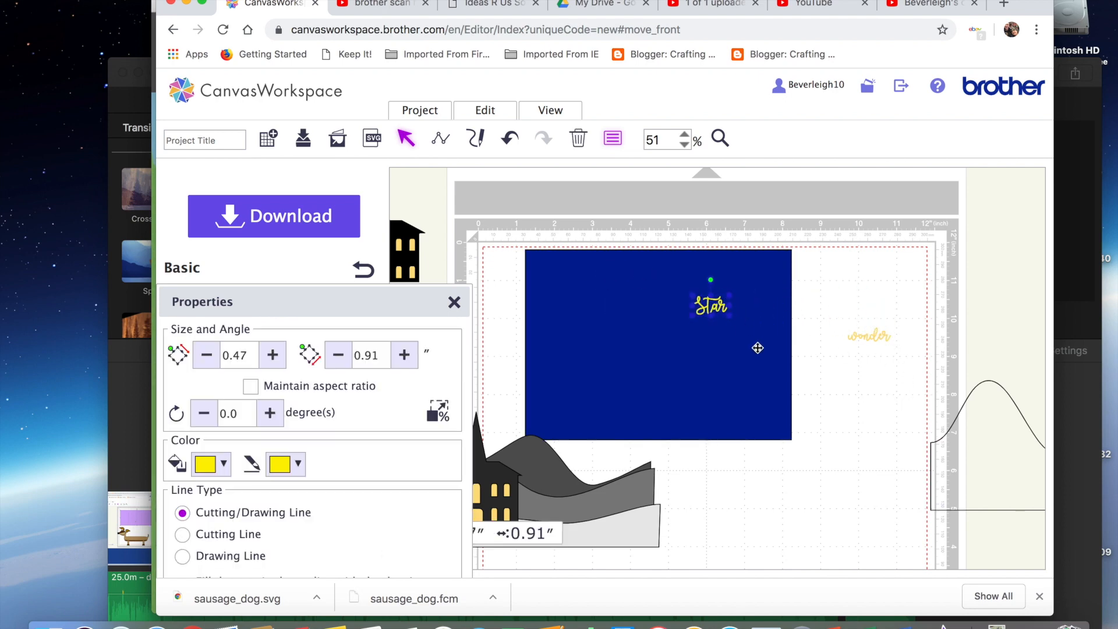
pyautogui.click(757, 348)
# Delete the word "wonder" beside the blue background and close the Properties window.
pyautogui.click(851, 328)
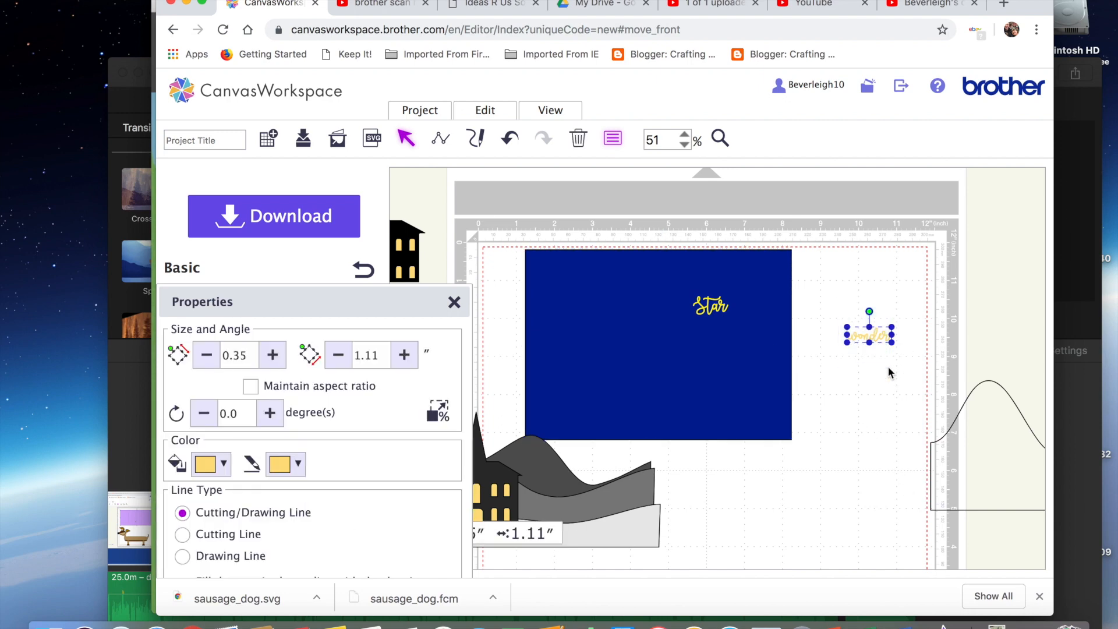
pyautogui.press('Delete')
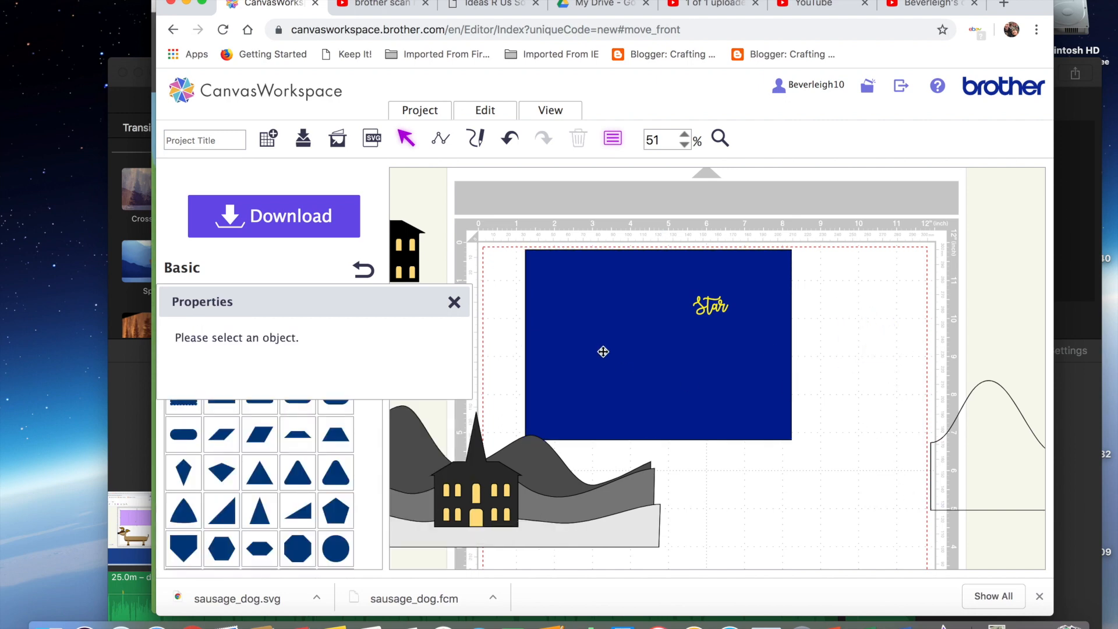
pyautogui.click(202, 4)
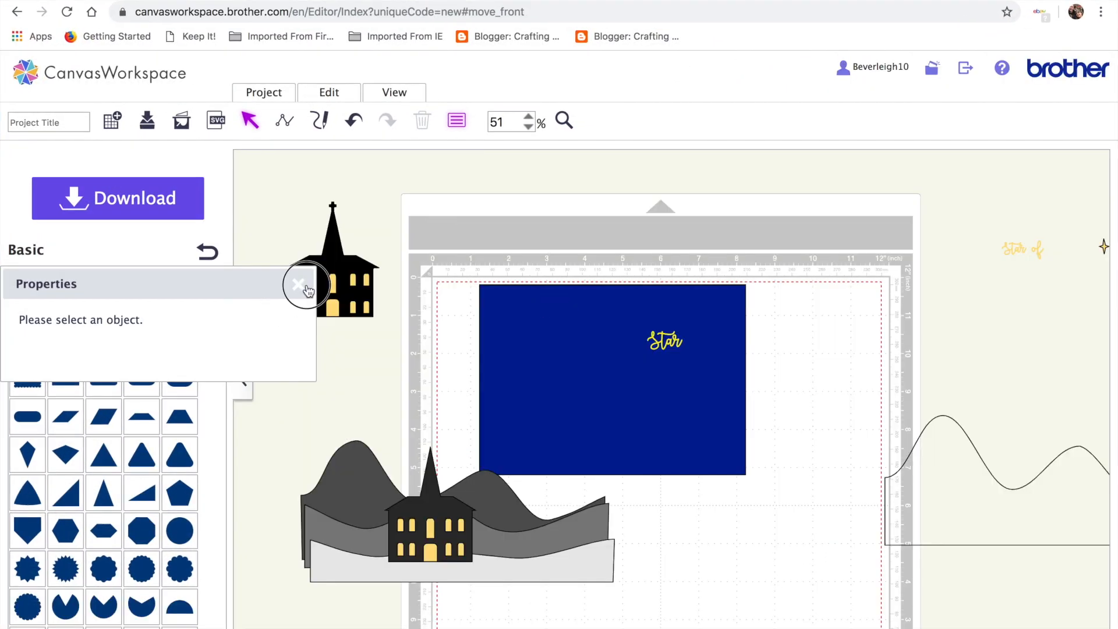
pyautogui.click(299, 285)
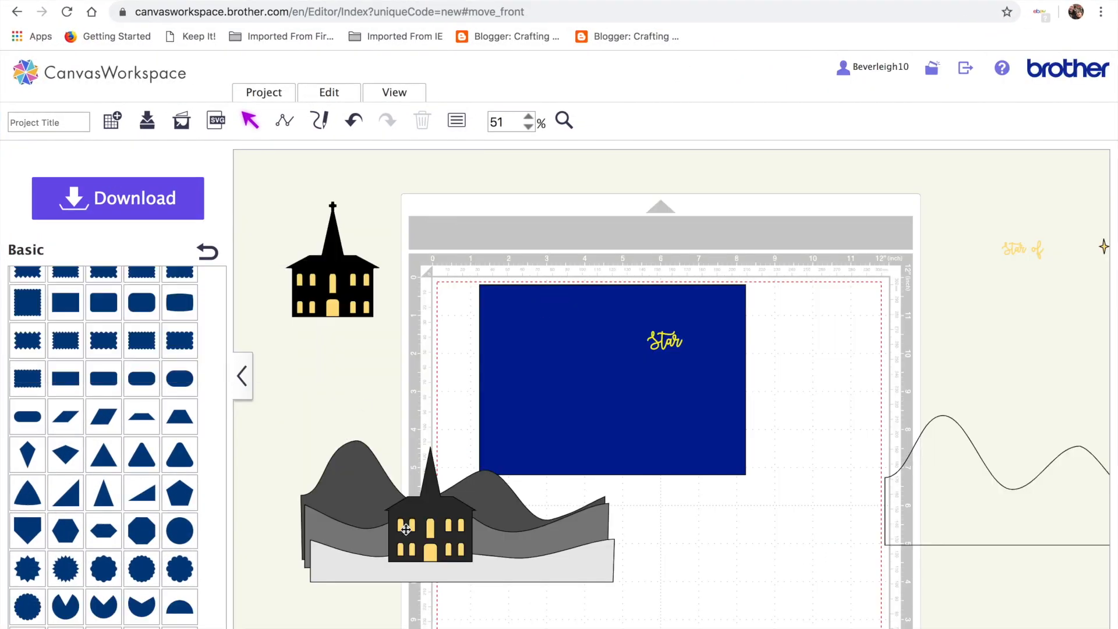
# Move the black church with the cross onto the blue background and shift the grey hill layers toward it.
pyautogui.moveTo(338, 273); pyautogui.dragTo(568, 399)
pyautogui.moveTo(511, 494); pyautogui.dragTo(586, 447)
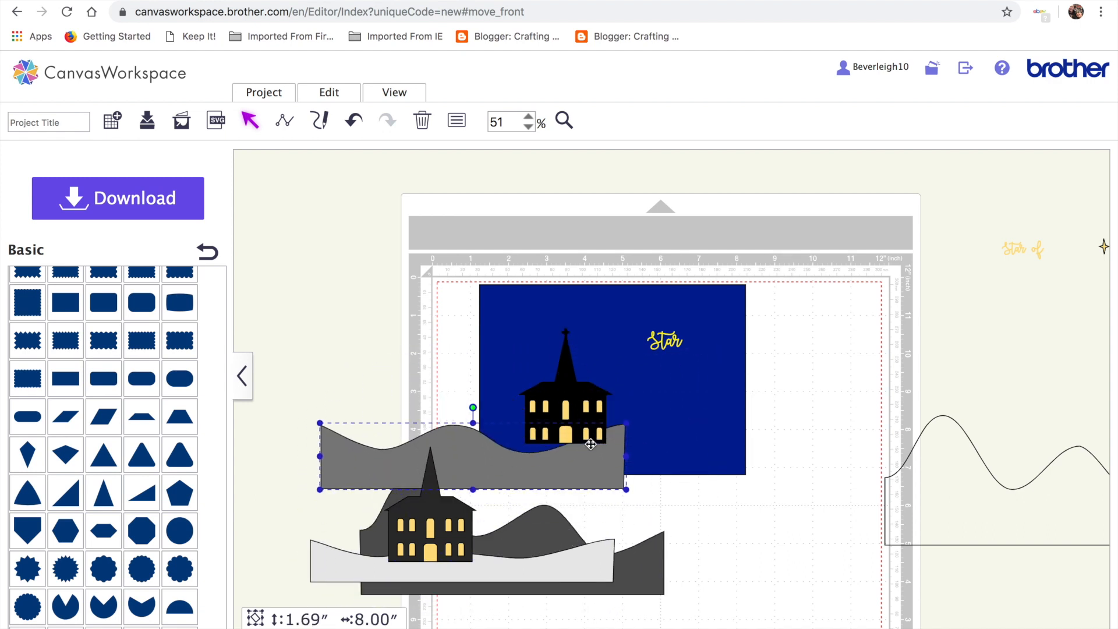